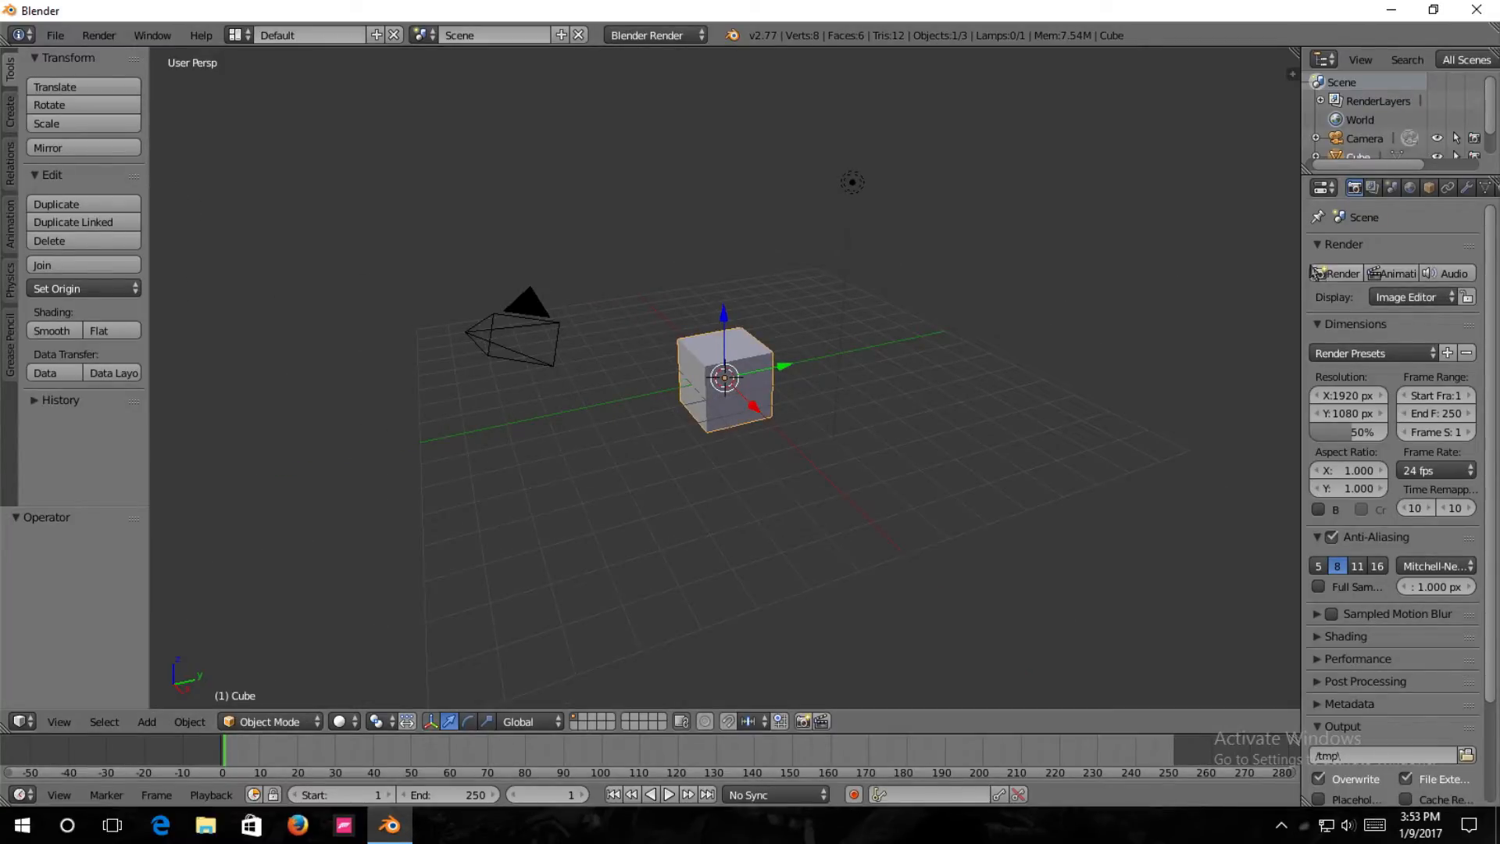
Widen the properties area and delete the lamp from the scene.
left_click_drag(1298, 267, 1200, 286)
middle_click_drag(856, 458, 781, 457)
scroll(1321, 147, "down", 1)
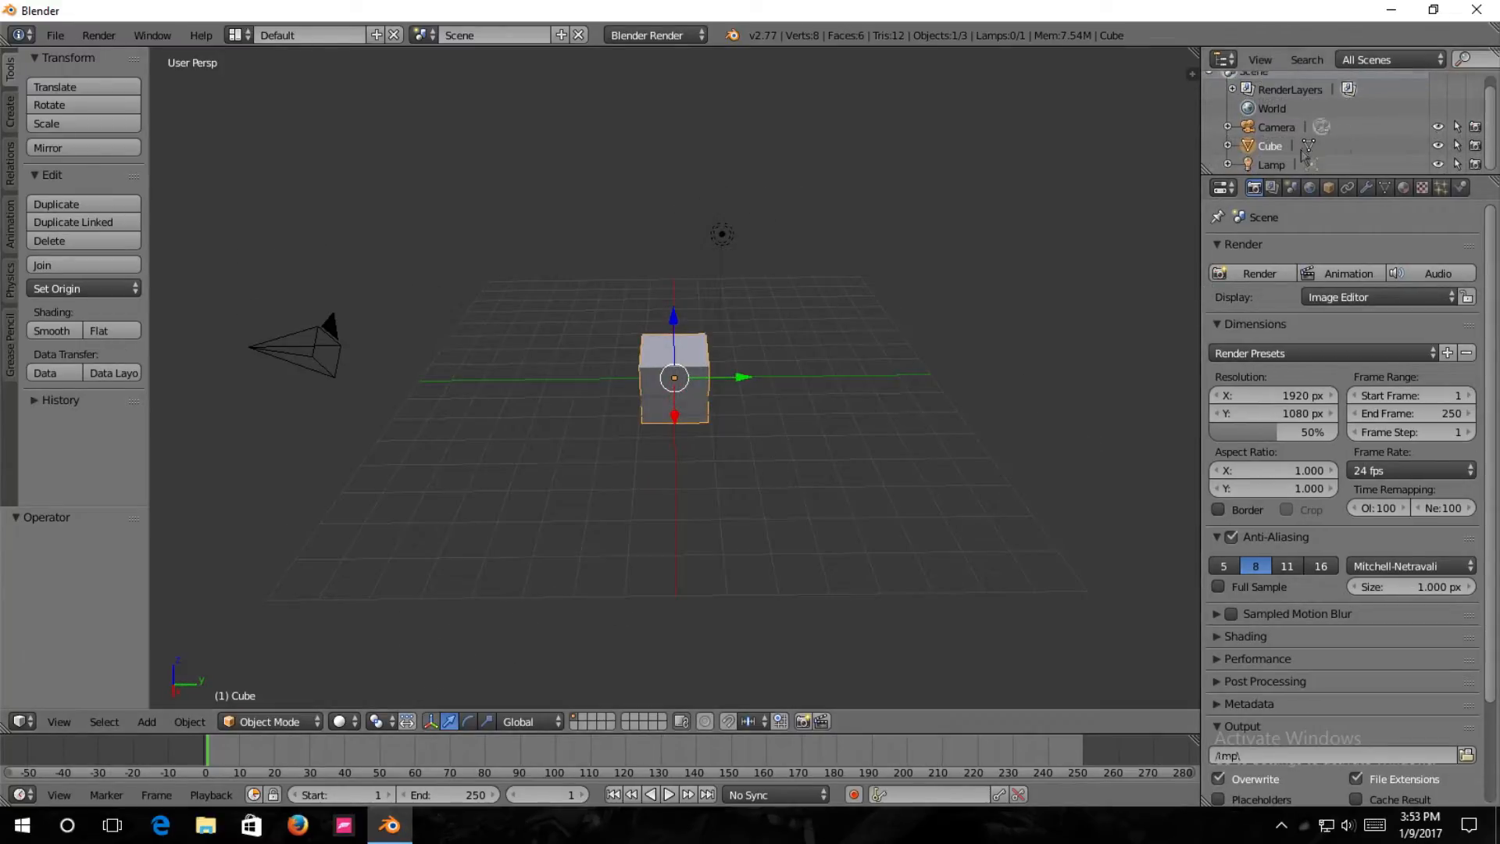
right_click(1271, 160)
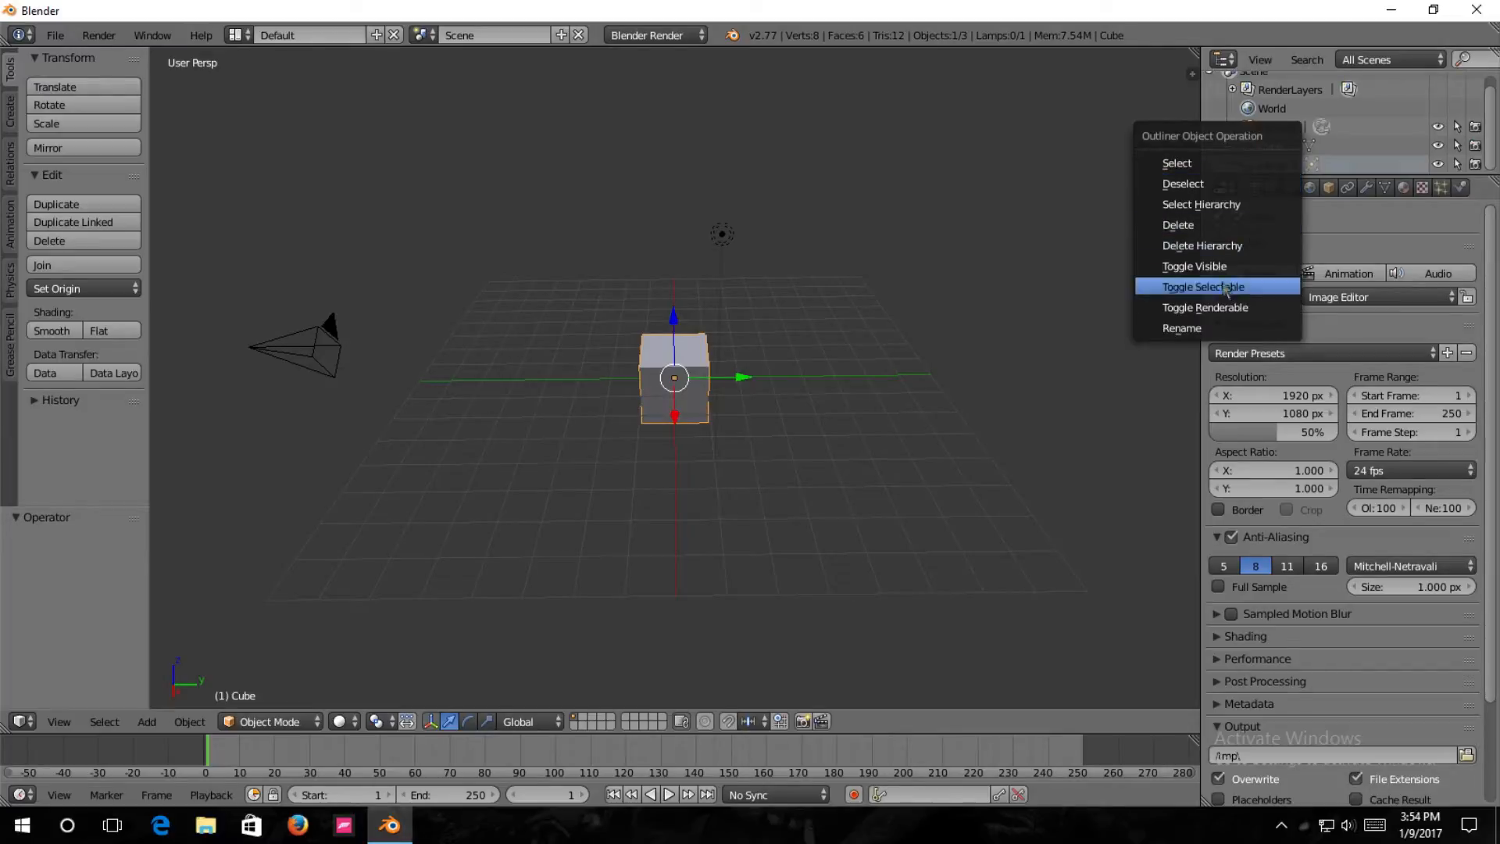
left_click(1207, 225)
middle_click_drag(938, 391, 668, 395)
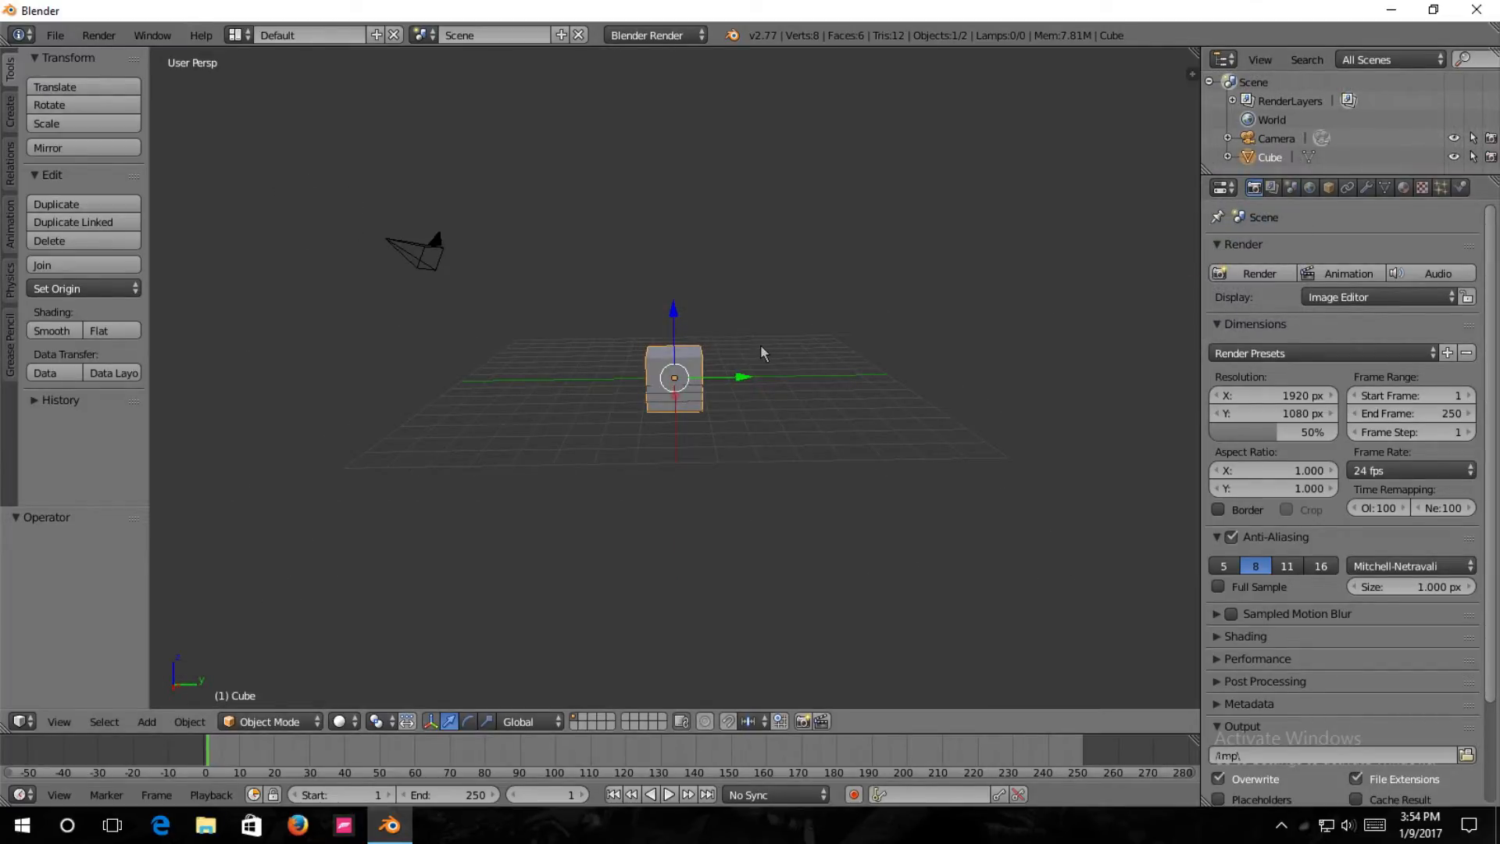
Start the Screencast Keys display in the 3D view.
key("s")
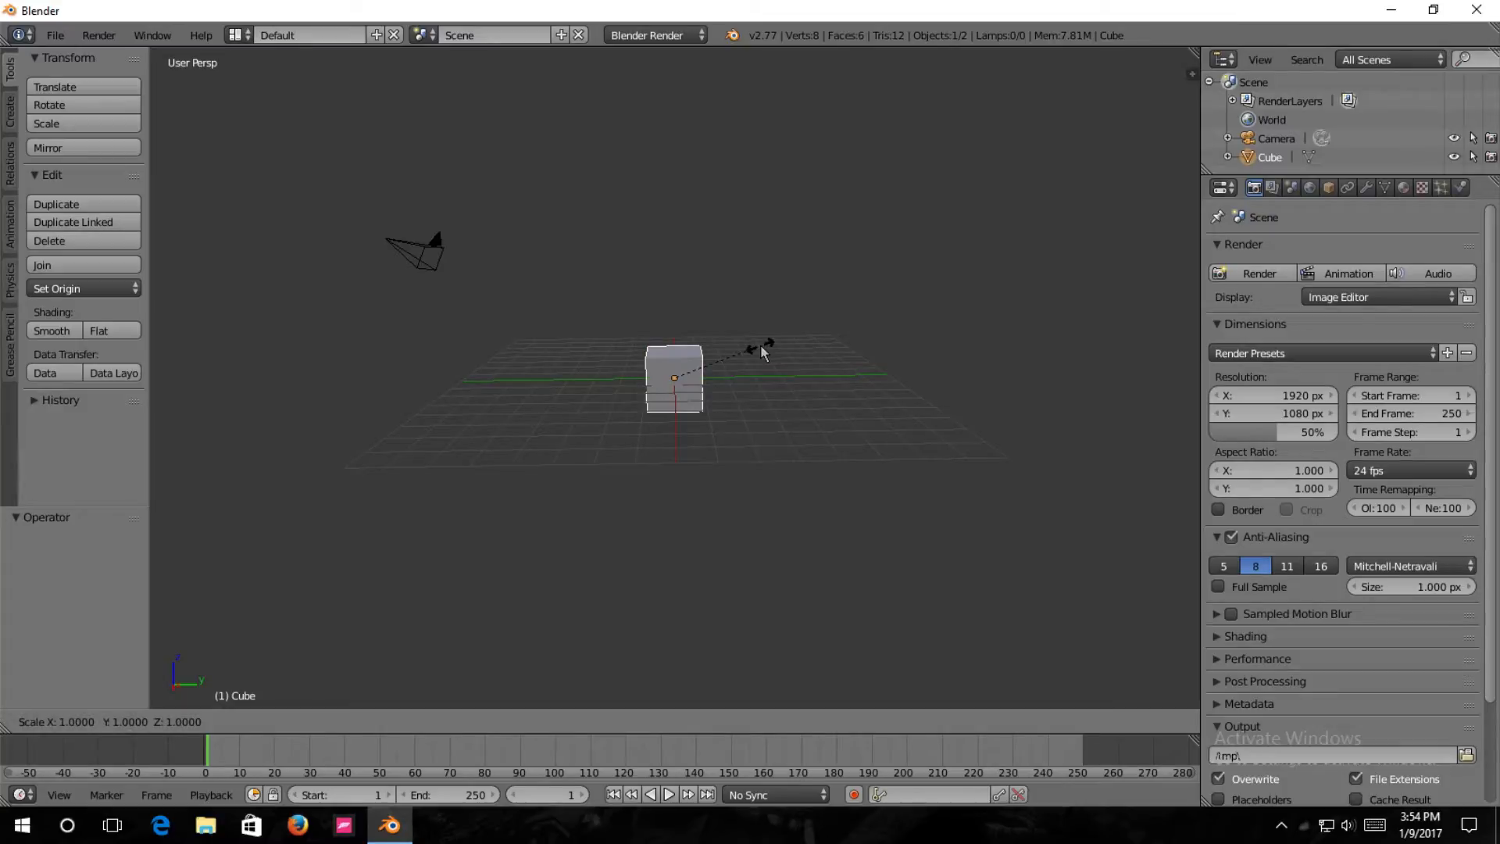
right_click(761, 345)
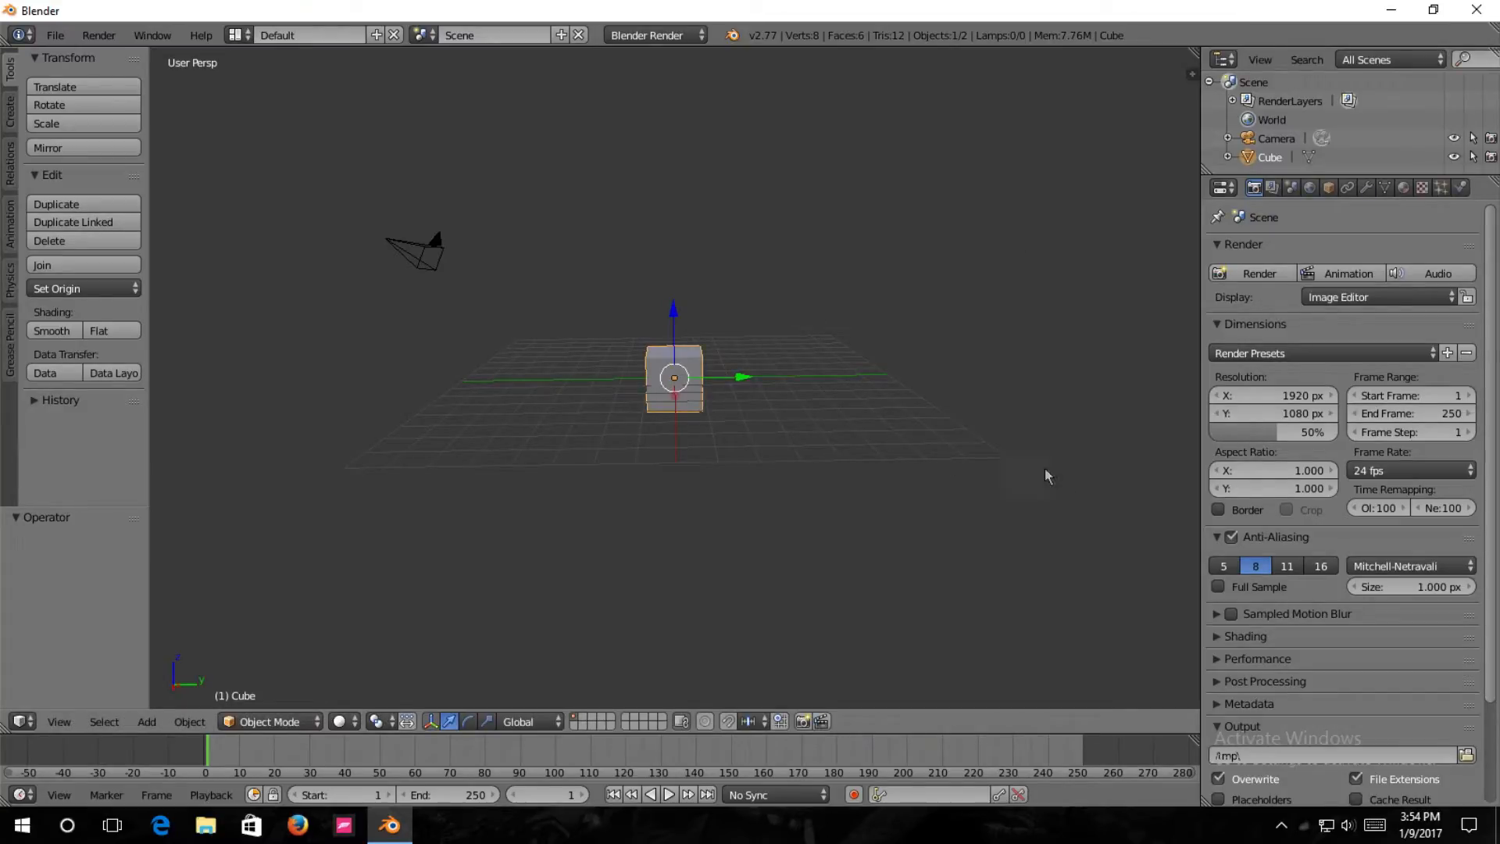
key("n")
scroll(1086, 469, "down", 15)
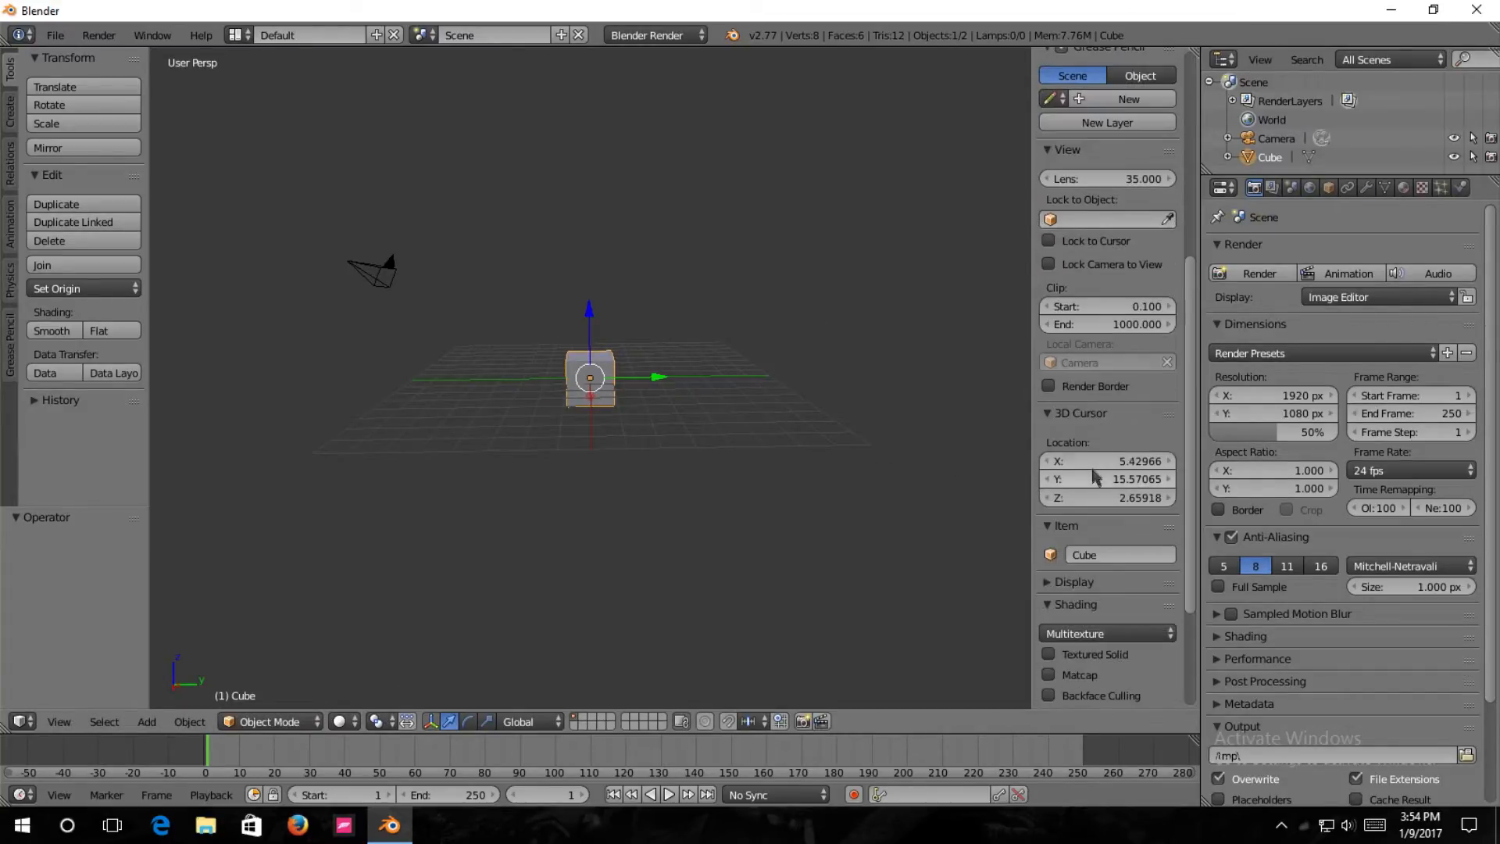
left_click(1115, 692)
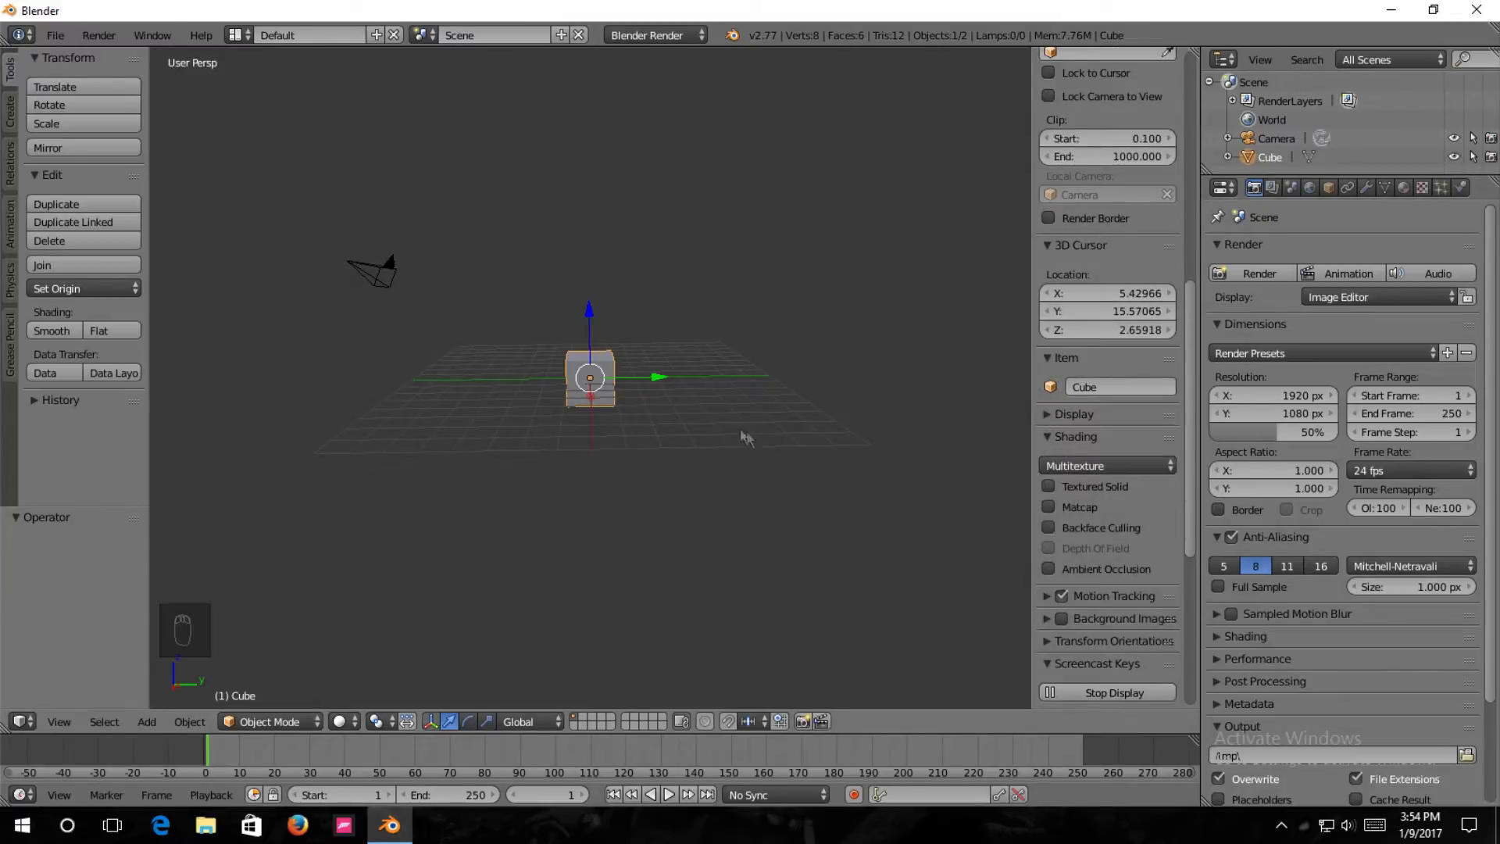
key("n")
Scale the default cube uniformly by a factor of 8.
middle_click_drag(758, 419, 727, 396)
key("s")
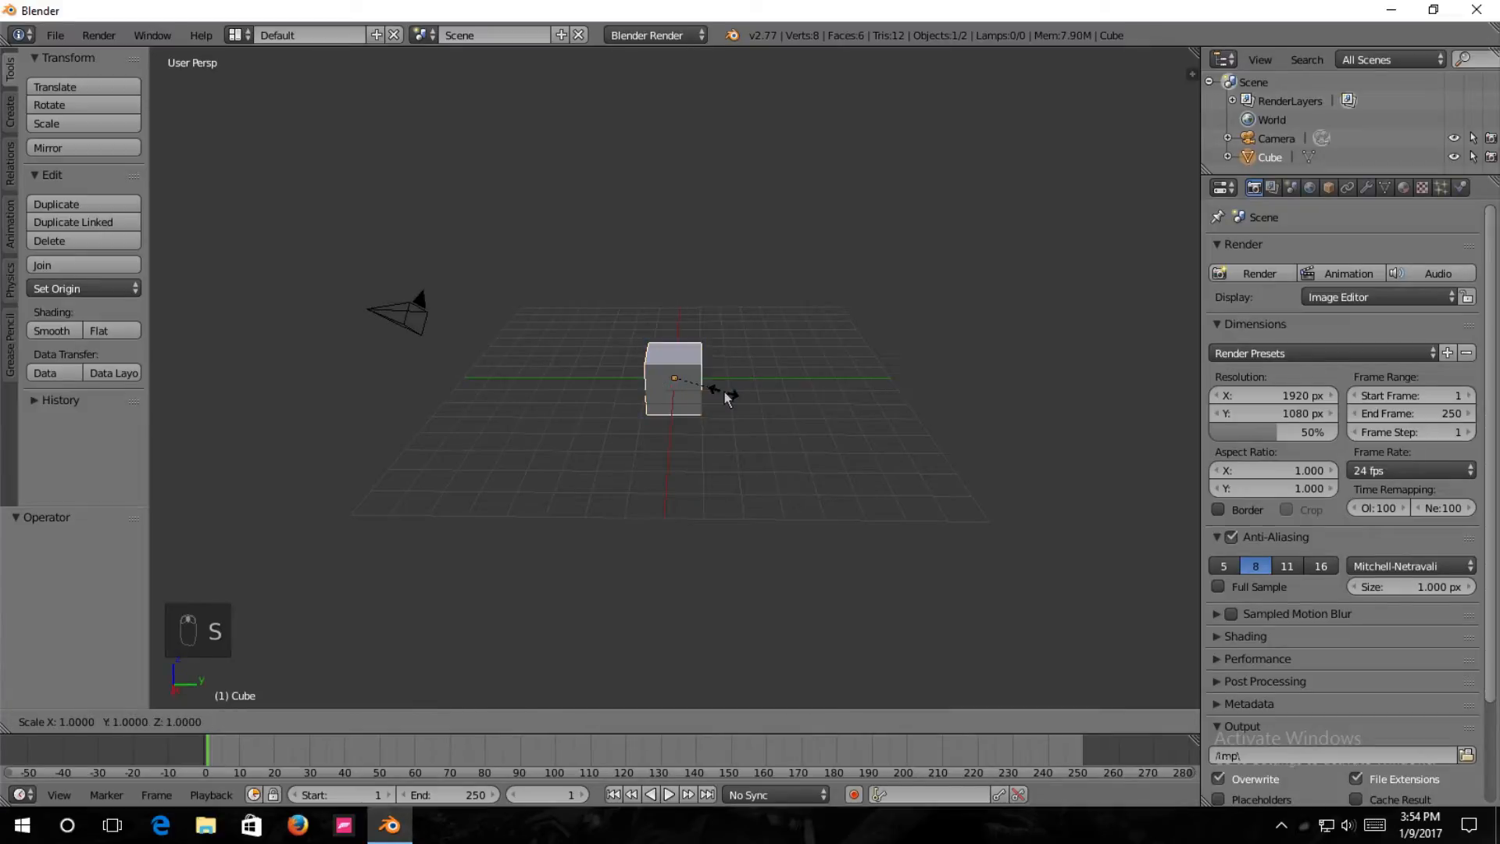
type("8")
key("Return")
Move the enlarged cube up 8 units along the Z axis so it rests on the grid.
scroll(765, 386, "down", 3)
middle_click_drag(901, 490, 617, 504)
middle_click_drag(975, 324, 713, 444)
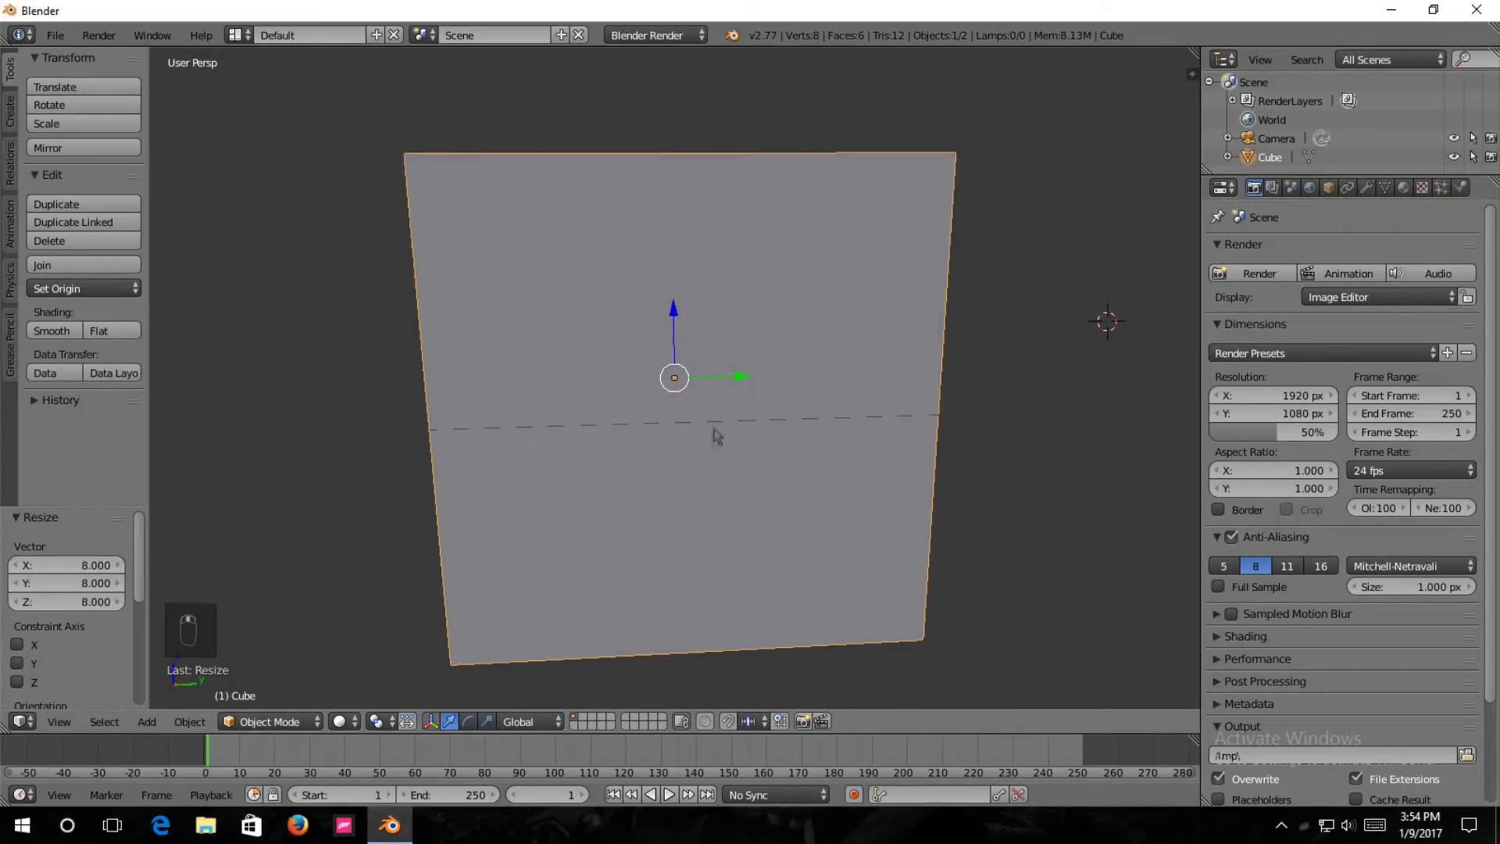
left_click_drag(676, 316, 681, 290)
key("8")
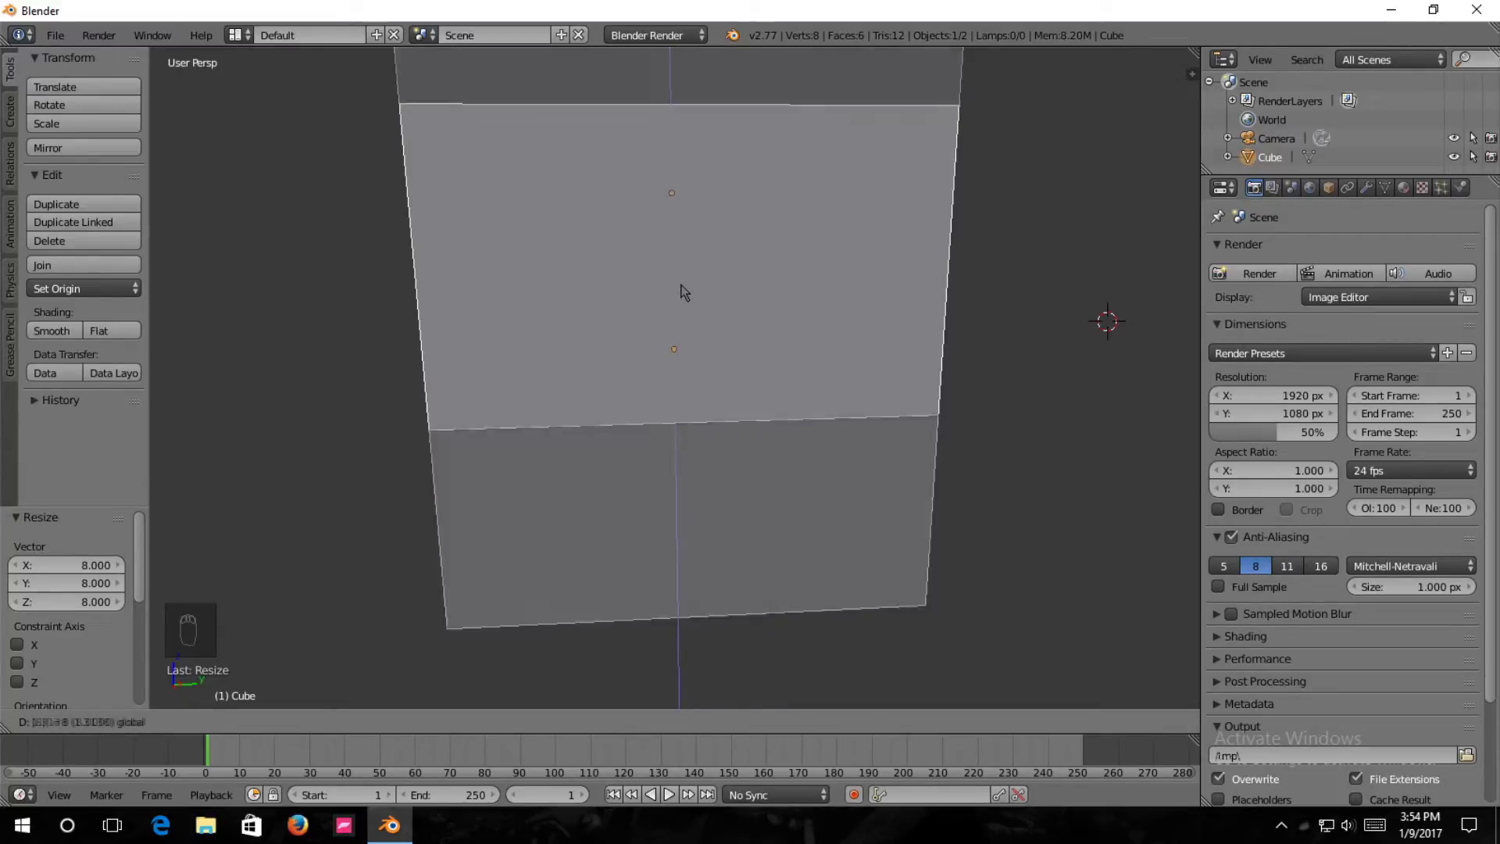
key("Return")
middle_click_drag(823, 154, 955, 430)
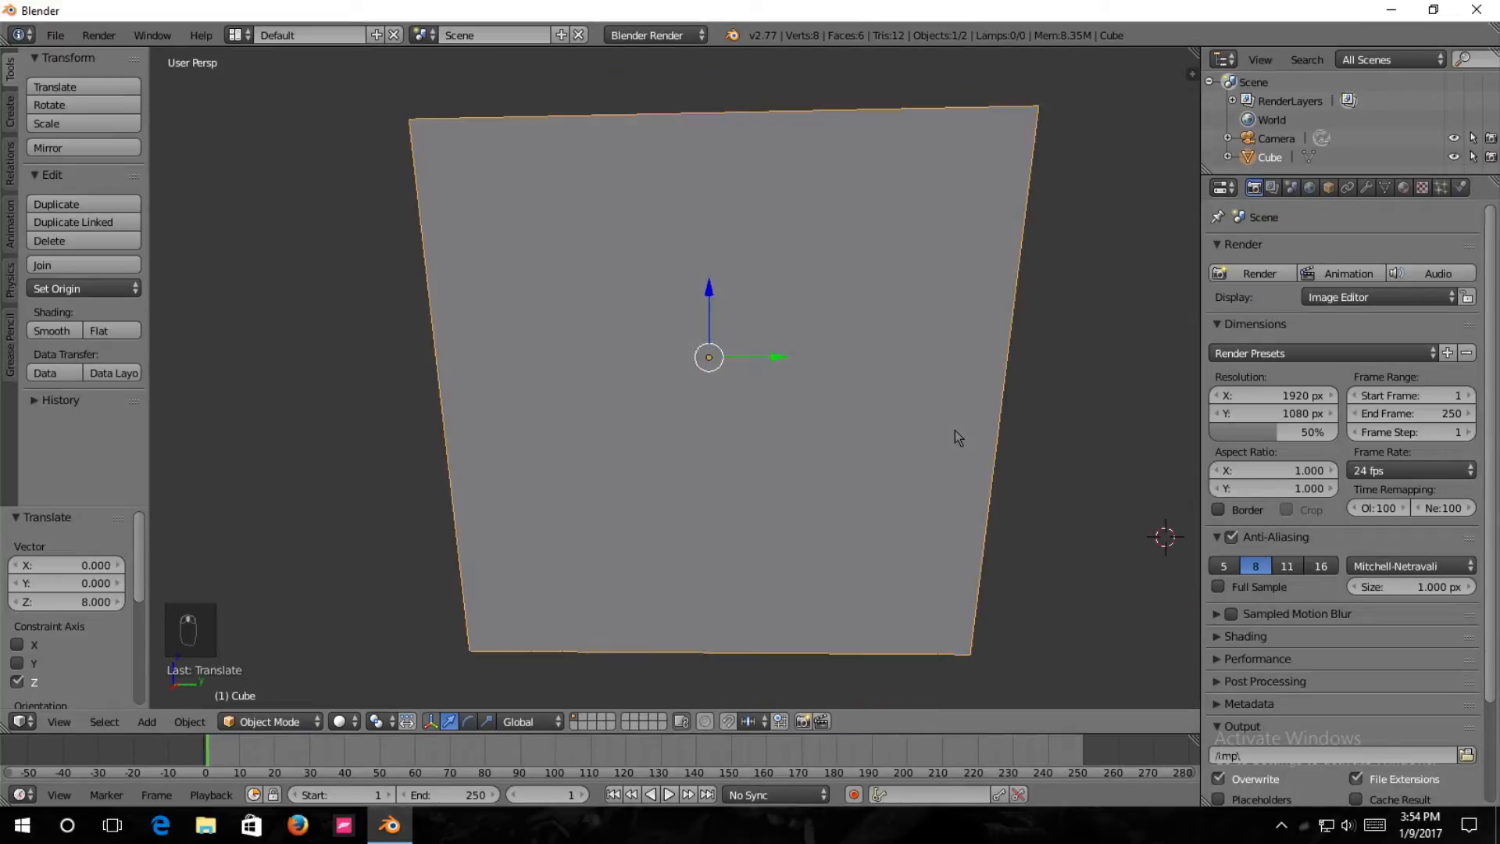
Switch the 3D view to wireframe shading to see inside the large cube.
key("z")
scroll(759, 448, "down", 3)
middle_click_drag(758, 448, 765, 500)
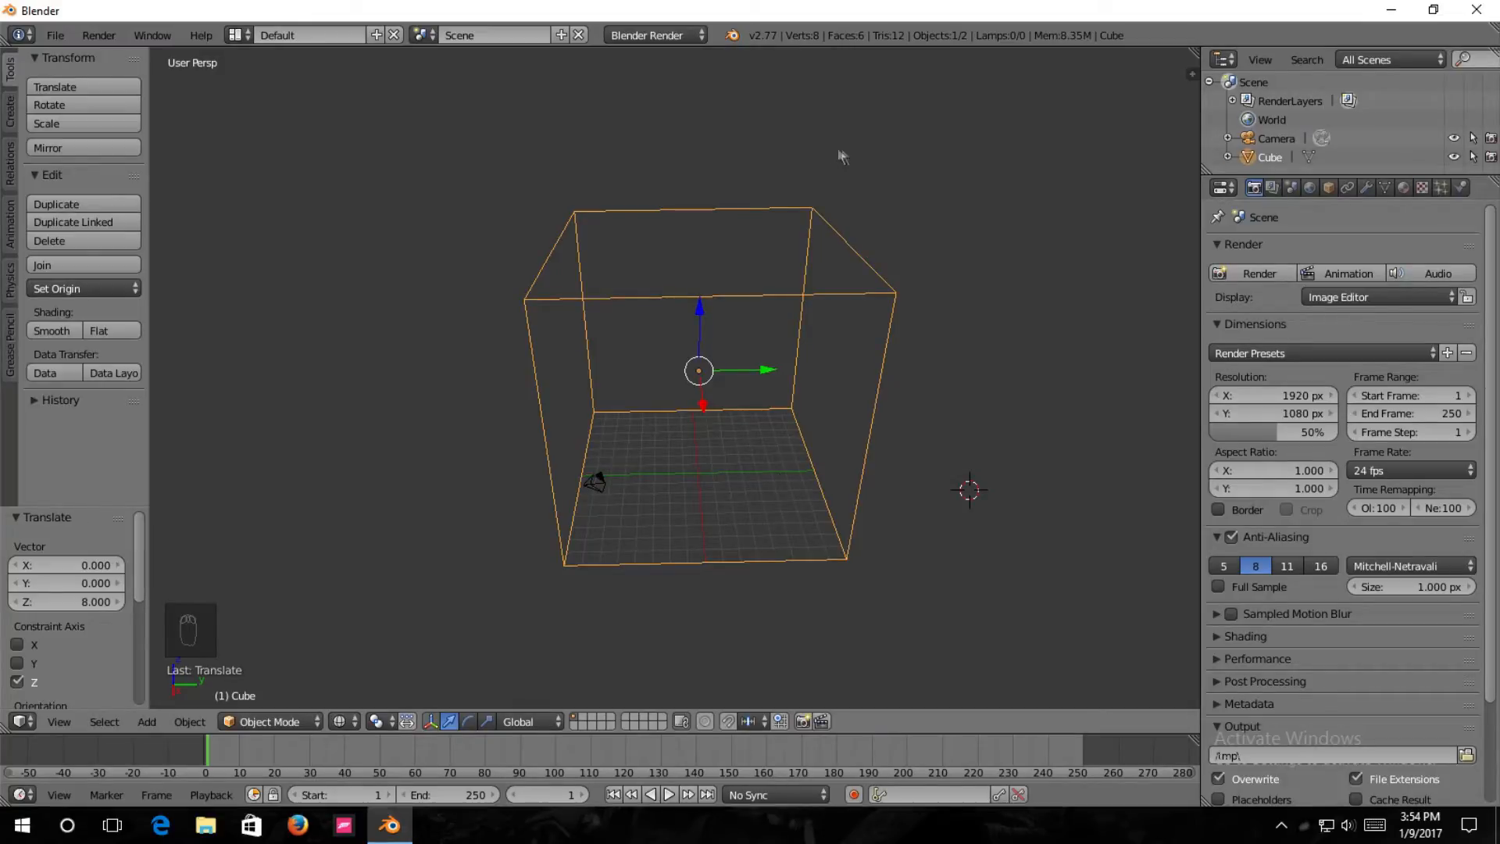
middle_click_drag(758, 457, 823, 365)
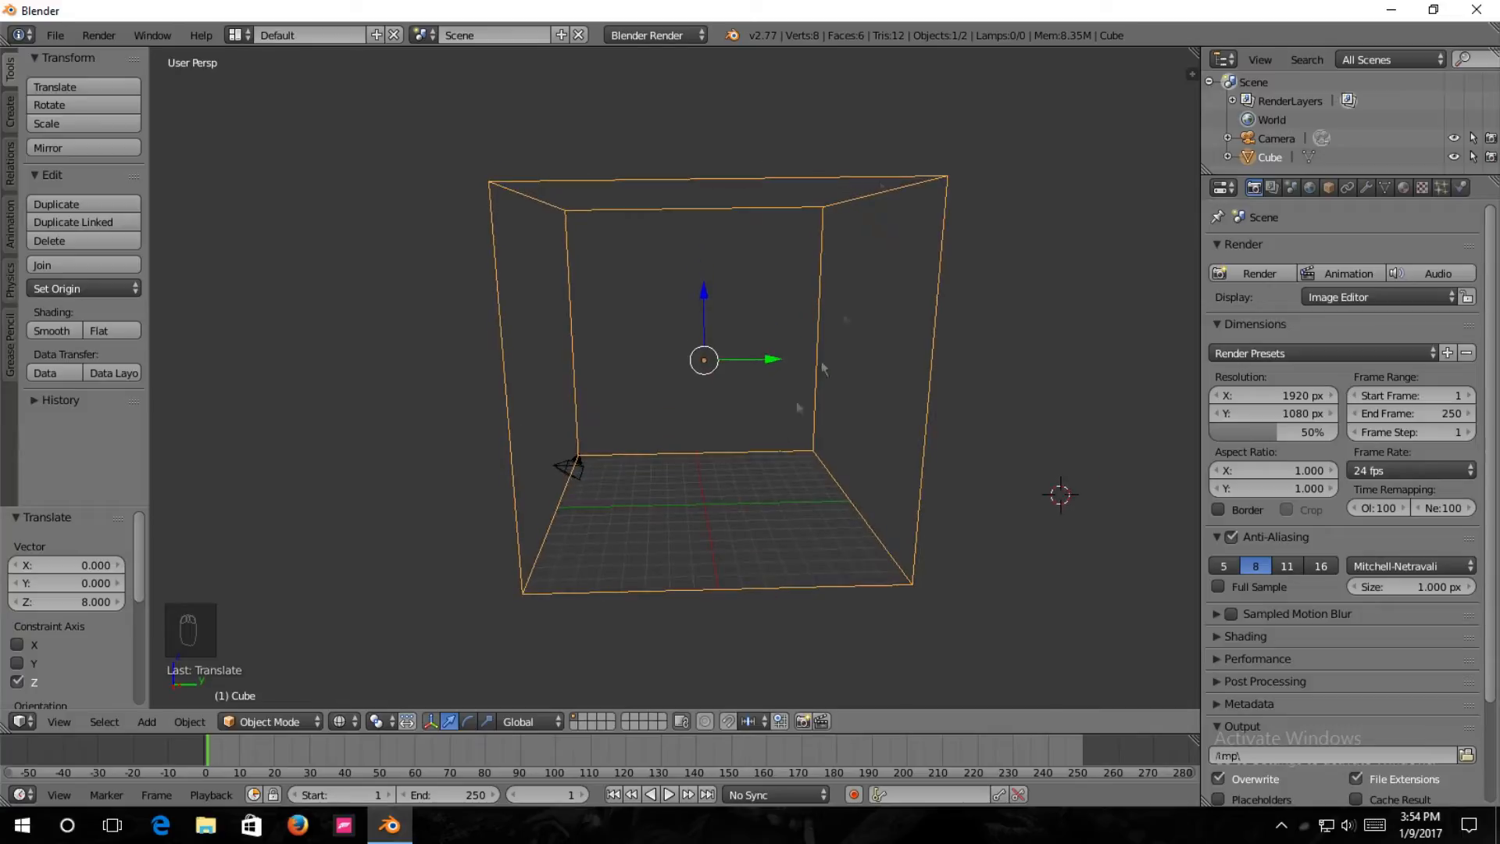
Enable Fluid physics on the large cube and set its type to Domain.
left_click(1462, 191)
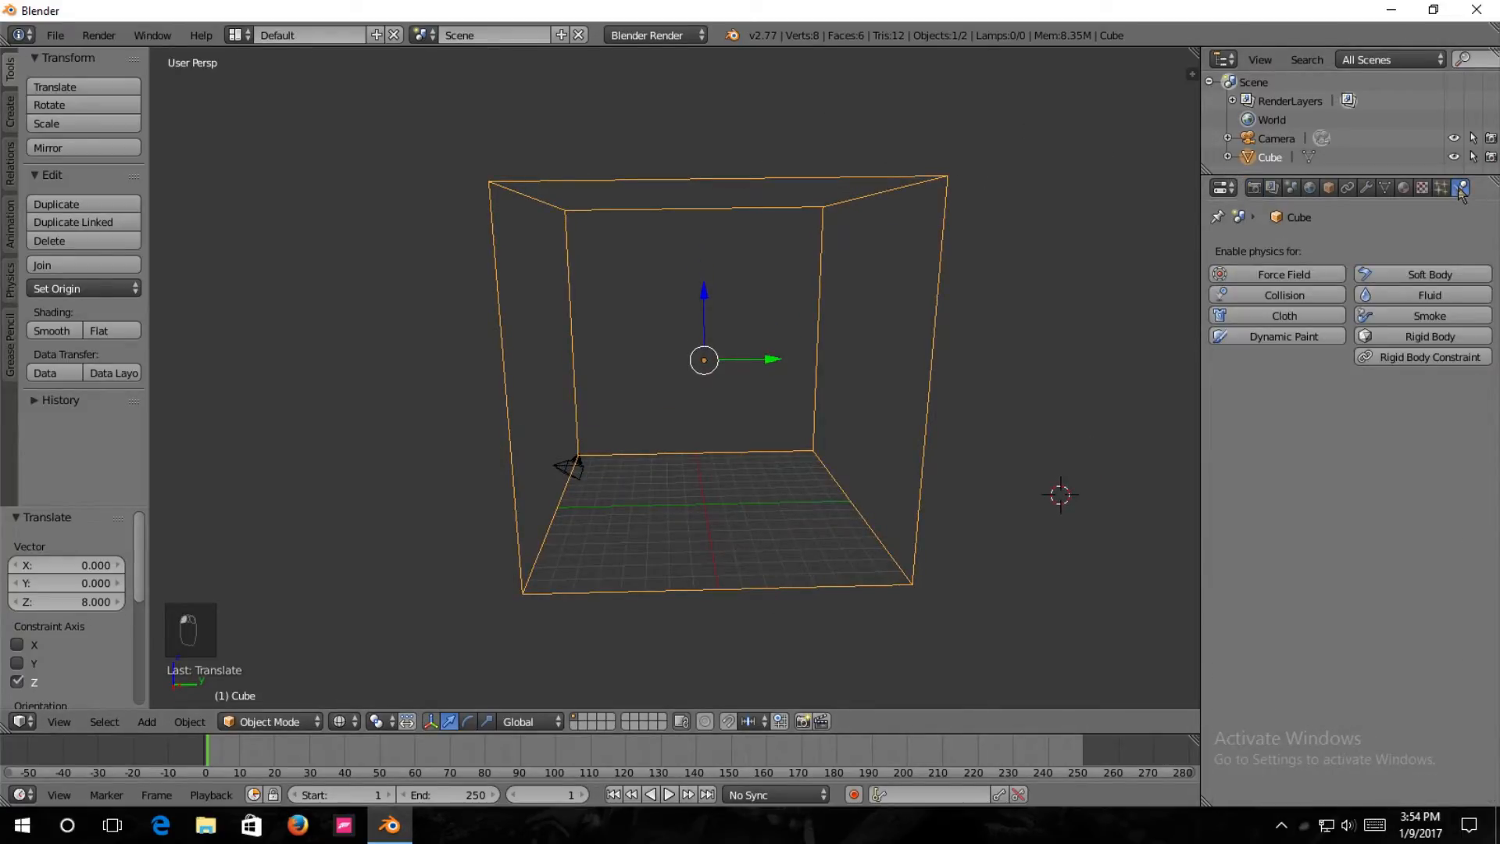
left_click(1416, 301)
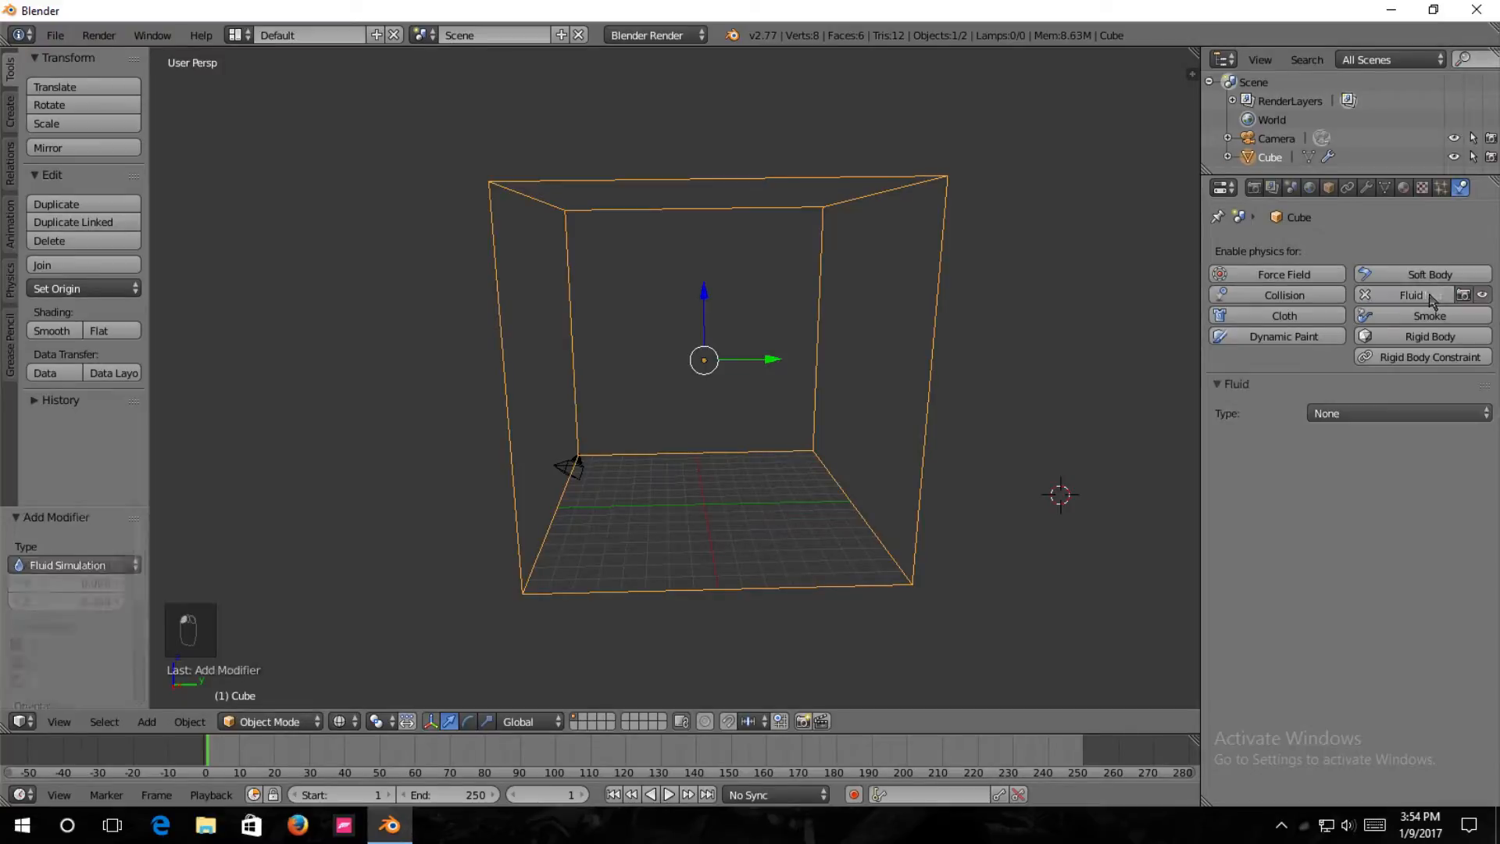
left_click(1364, 416)
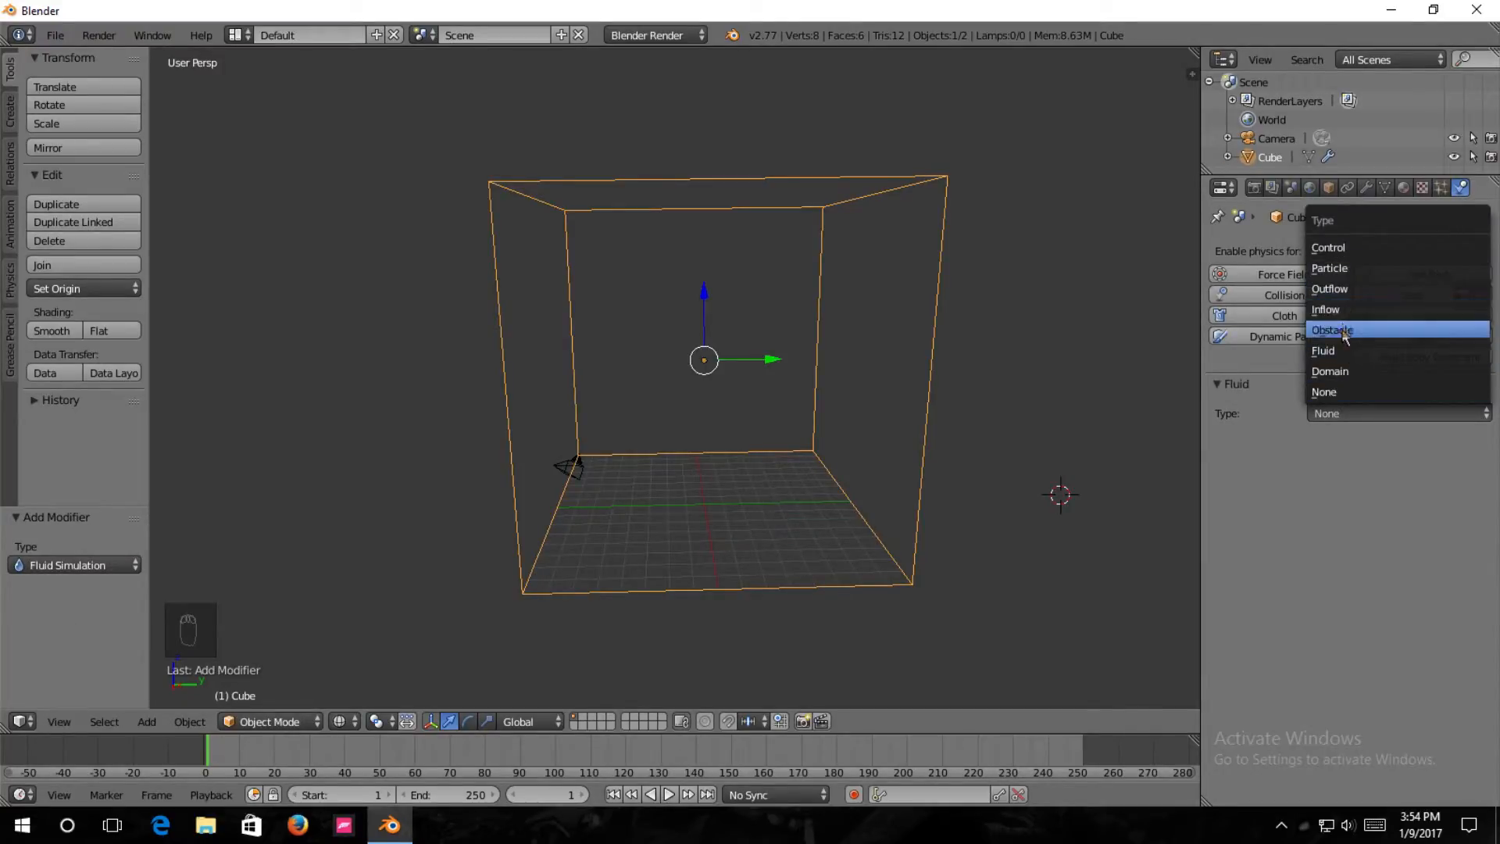
left_click(1335, 372)
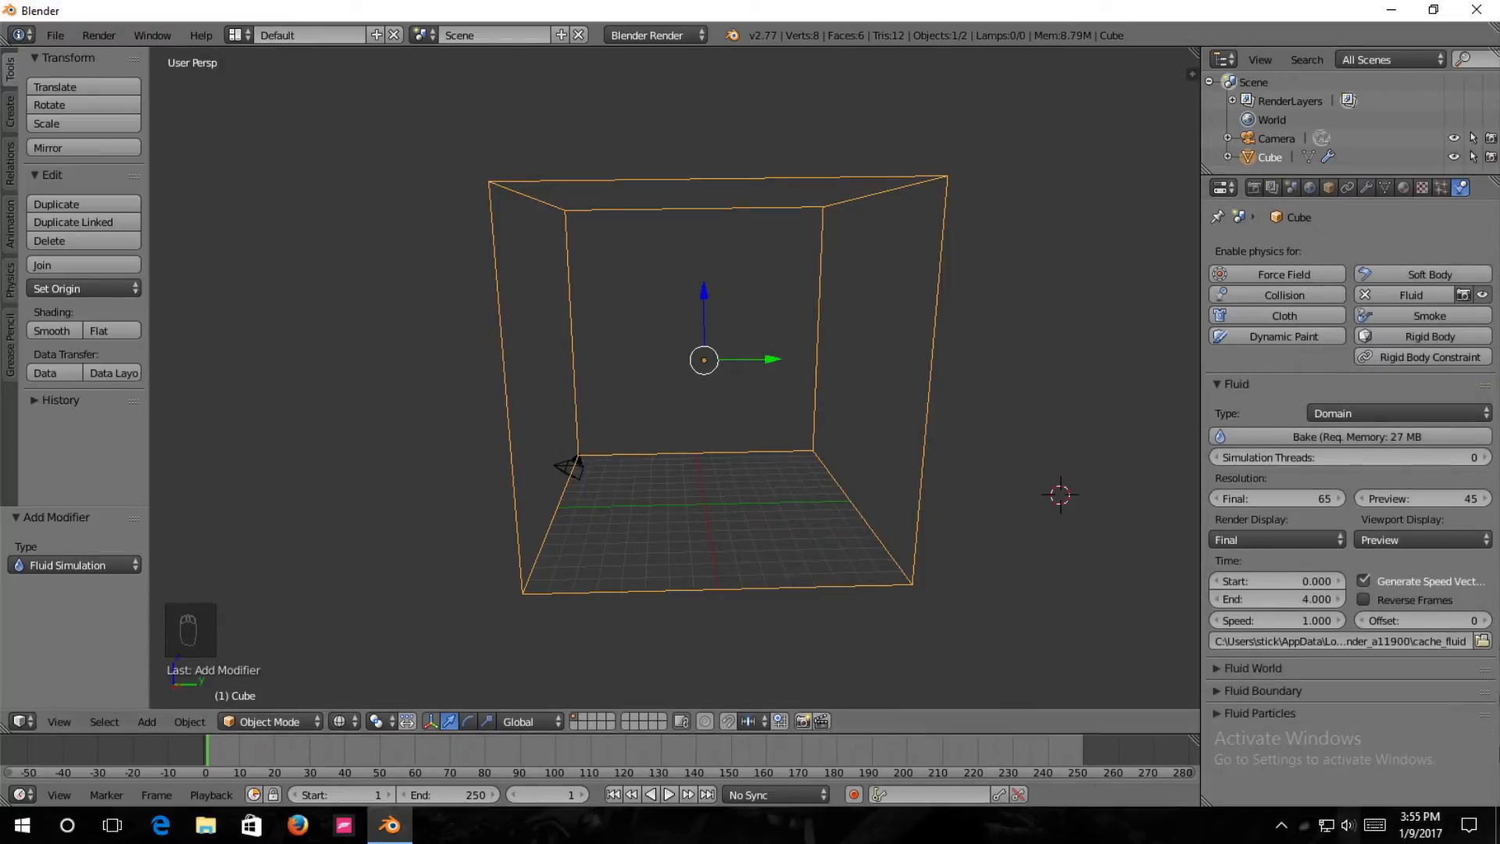
Add an ico sphere and move it along the Y axis into the domain cube.
middle_click_drag(902, 420, 877, 451)
scroll(718, 523, "up", 2)
middle_click_drag(734, 524, 715, 438)
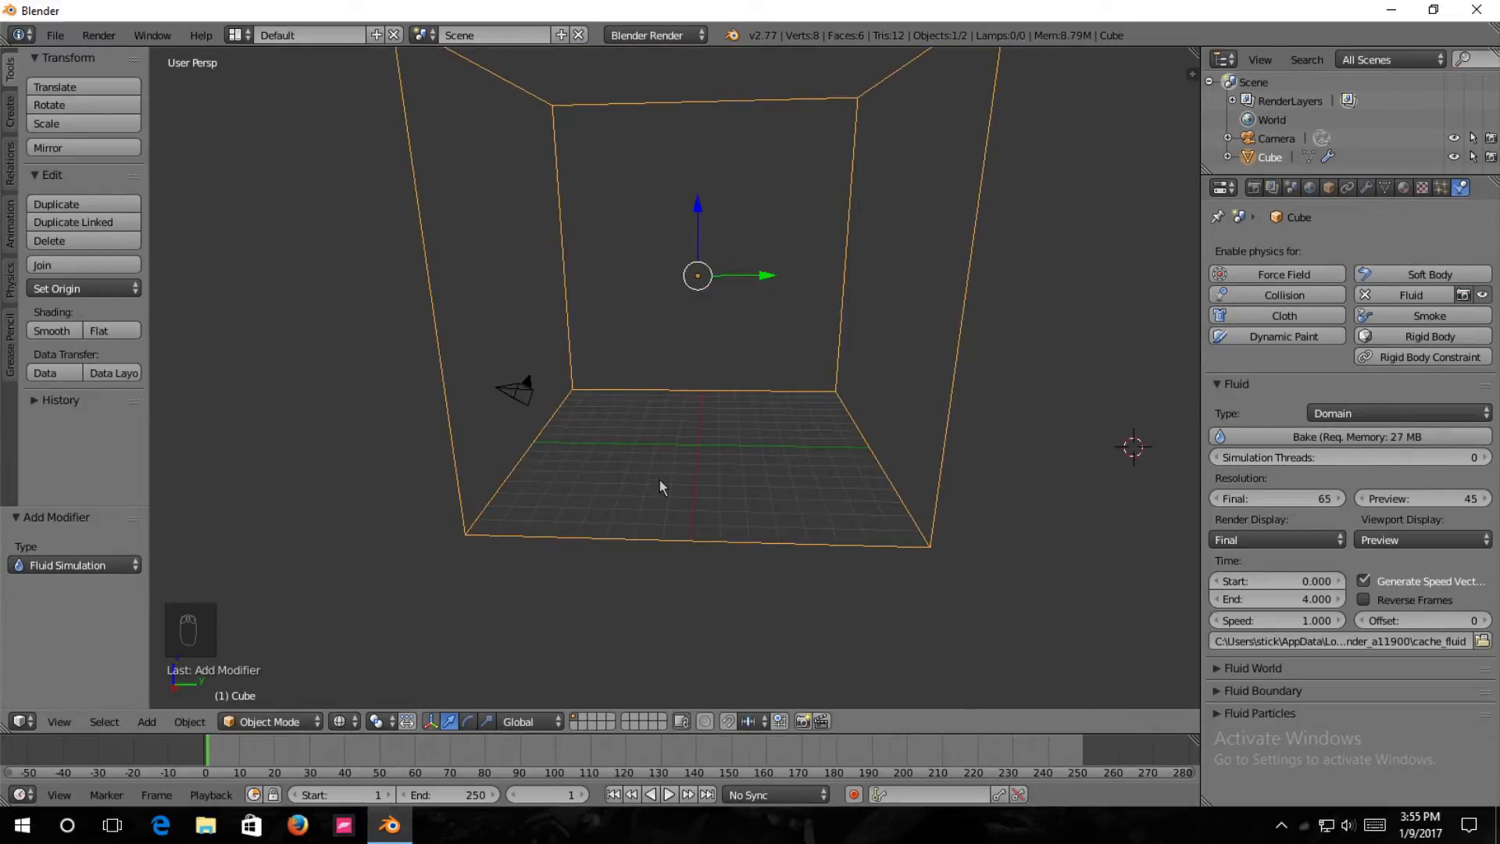
key("shift+a")
mouse_move(642, 486)
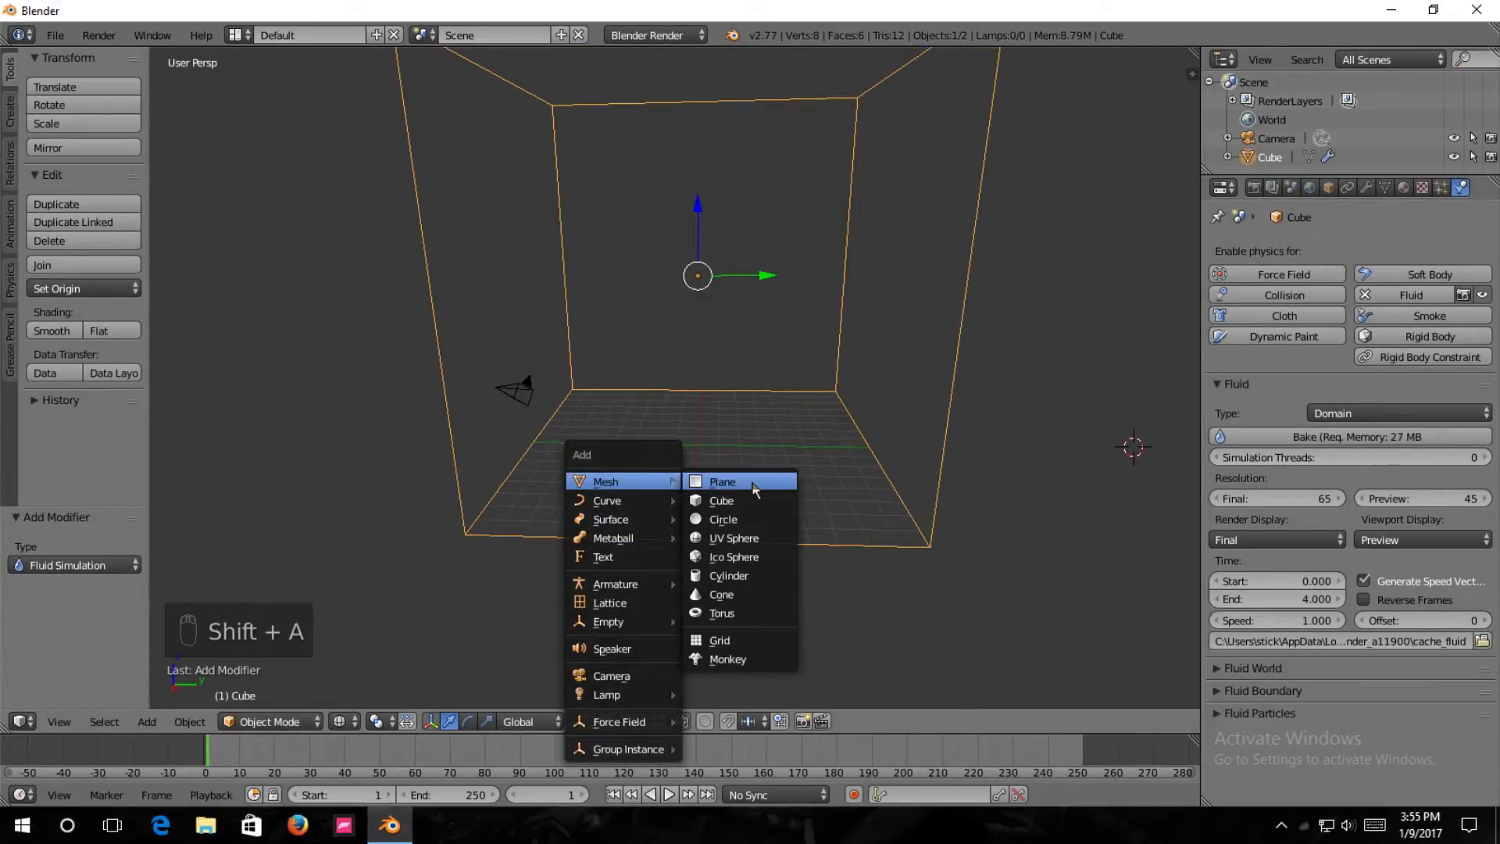
left_click(762, 556)
scroll(1085, 526, "down", 1)
middle_click_drag(1085, 526, 1082, 522)
left_click_drag(1098, 417, 707, 436)
middle_click_drag(707, 436, 656, 451)
Center the ico sphere along X within the domain and raise it about 5.83 units along Z.
key("KP_1")
key("KP_5")
left_click_drag(825, 393, 732, 402)
left_click_drag(670, 317, 701, 227)
Move the ico sphere about -5.02 units along Y and raise it about 1.32 units along Z.
key("KP_3")
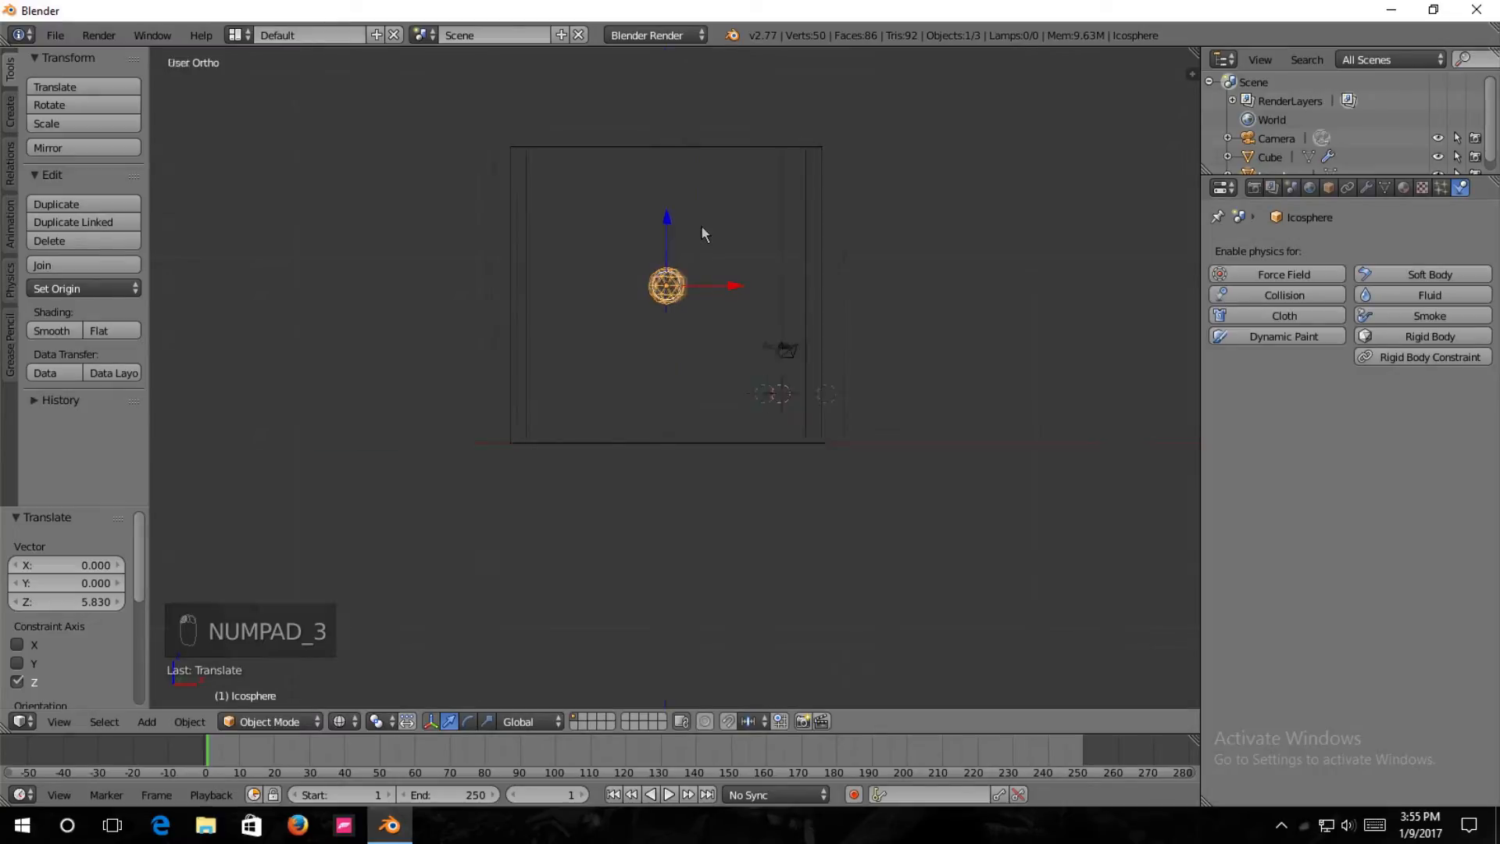
left_click_drag(770, 291, 676, 291)
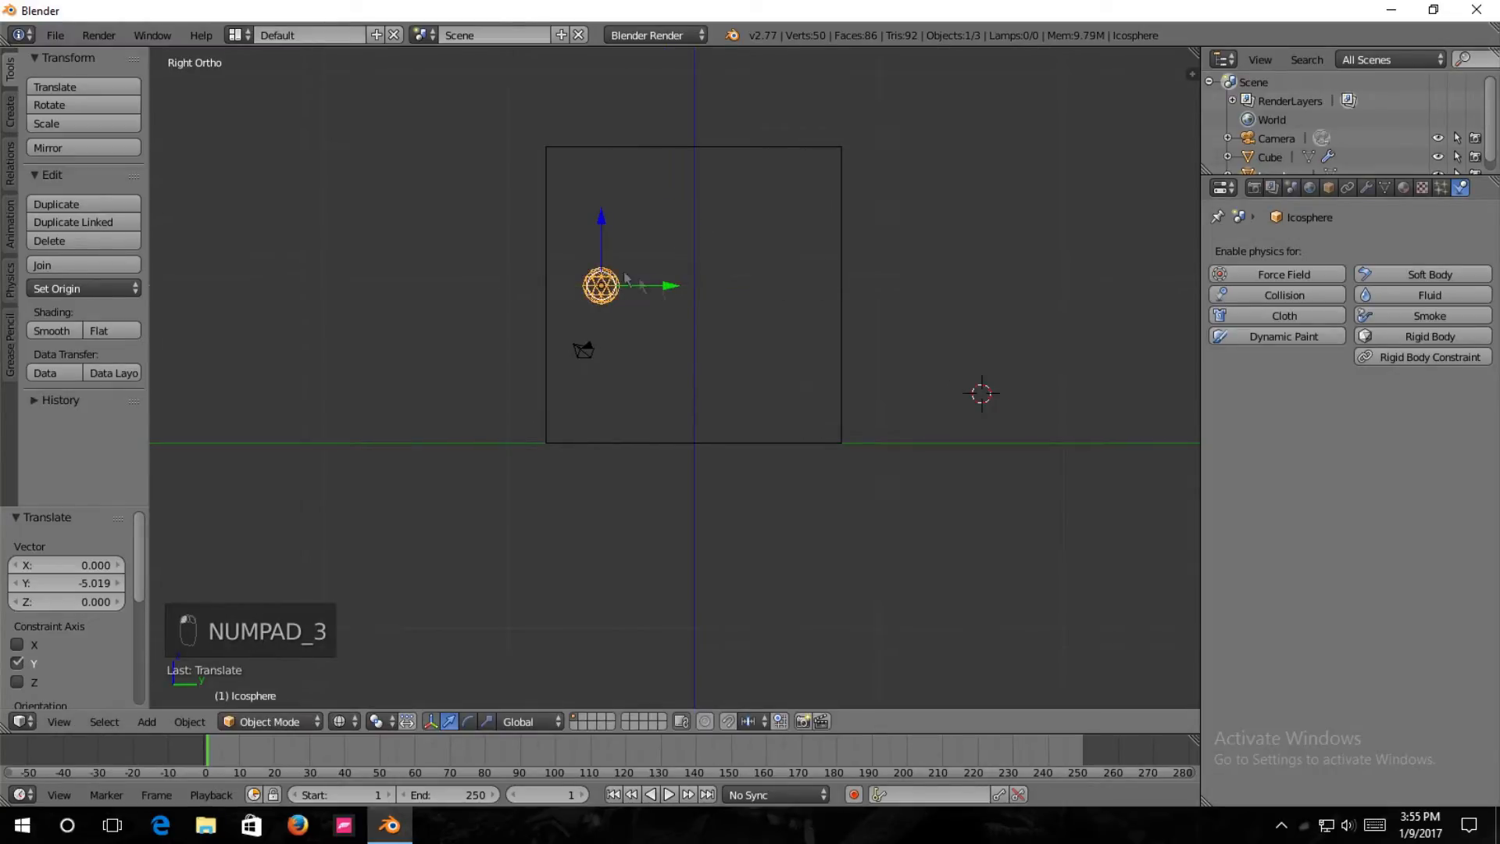
left_click_drag(603, 226, 599, 194)
scroll(673, 212, "up", 1)
middle_click_drag(674, 212, 742, 367)
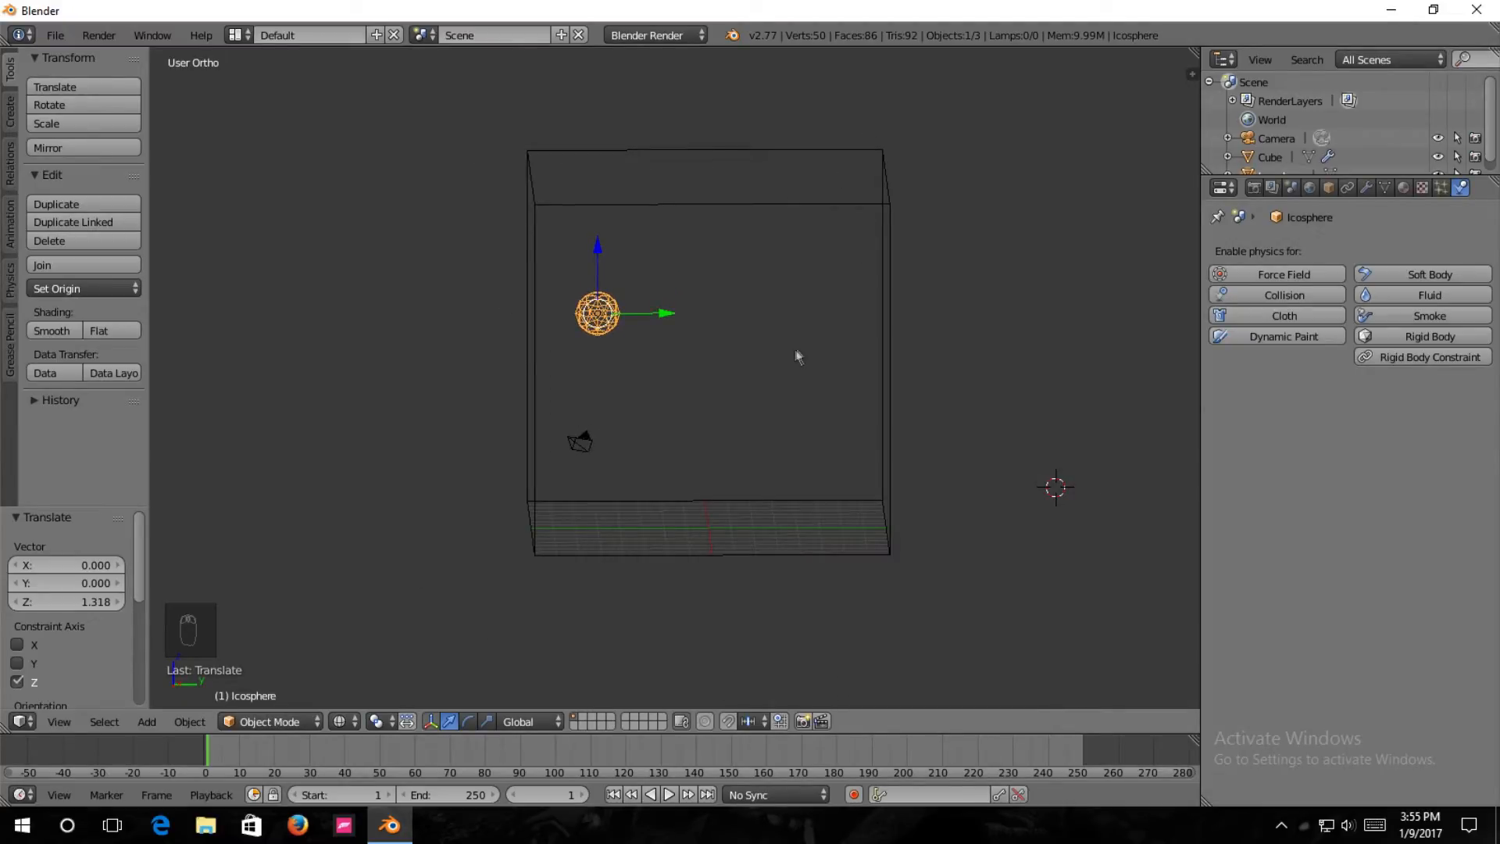
Enable Fluid physics on the ico sphere and set its type to Inflow.
middle_click_drag(591, 251, 541, 287)
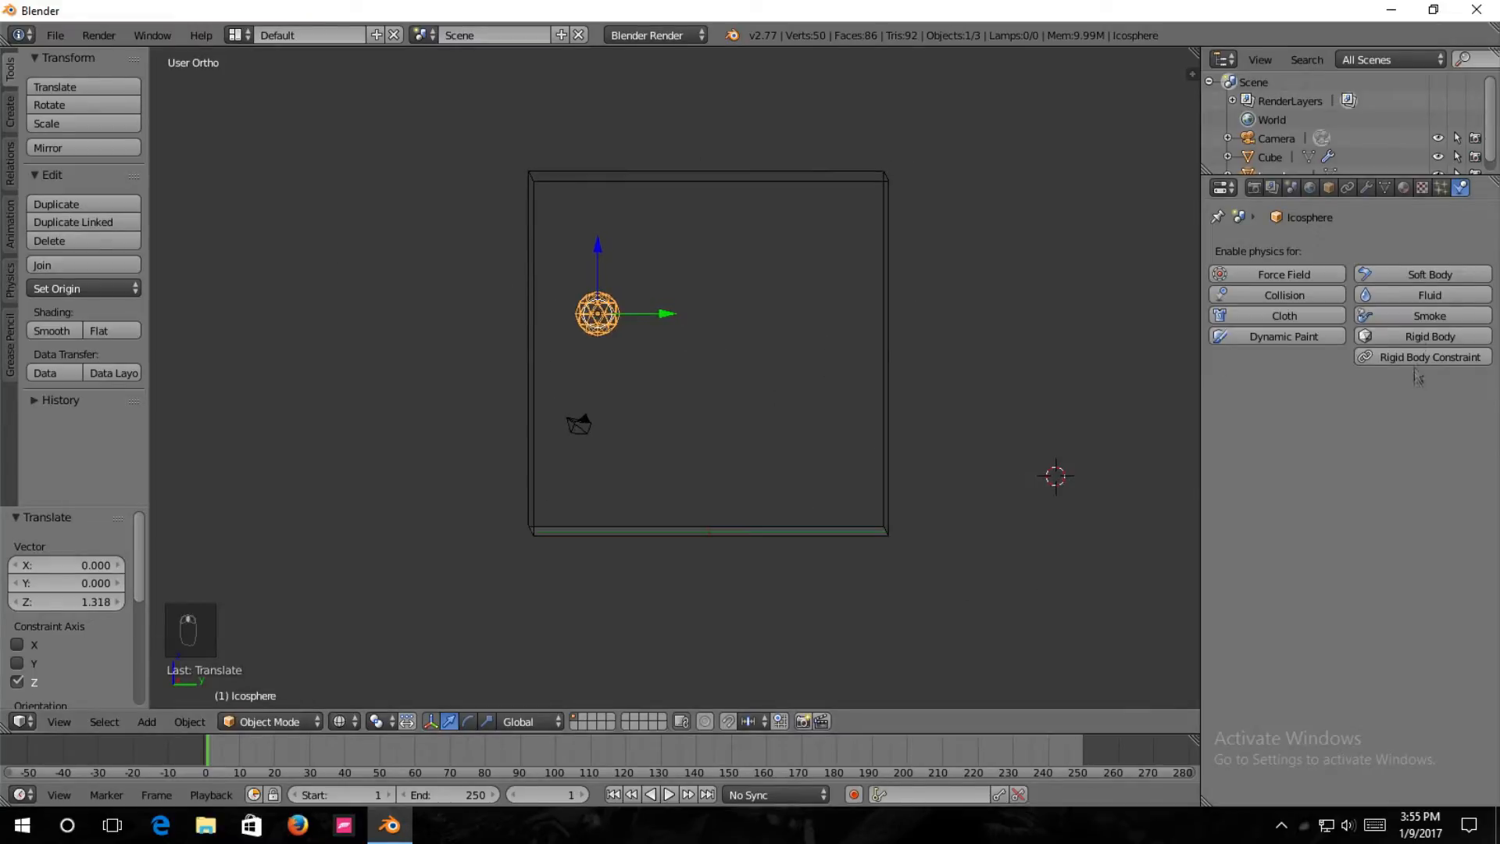
left_click(1433, 295)
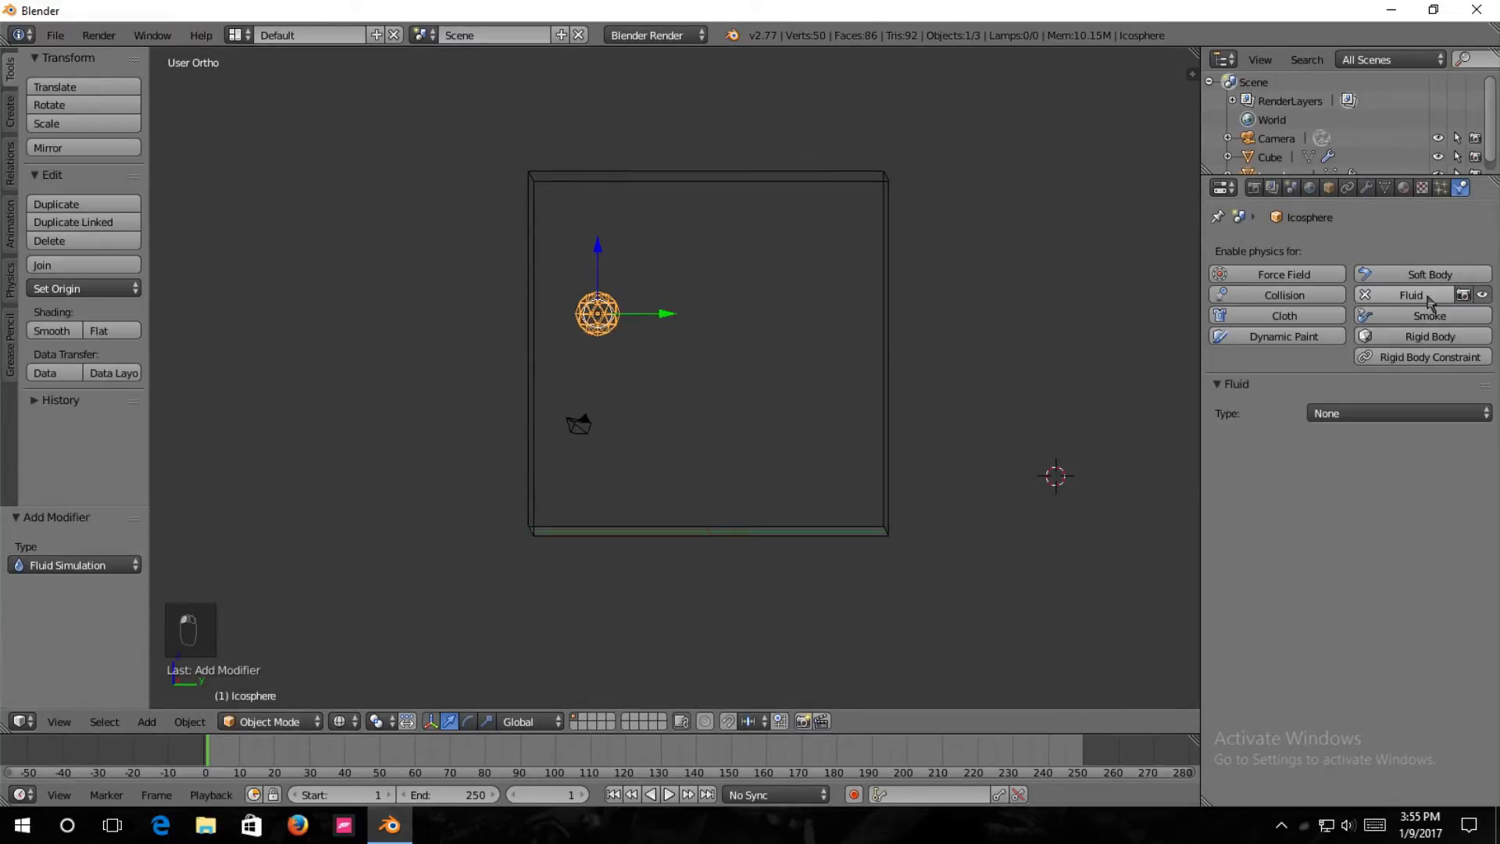
left_click(1340, 414)
left_click(1326, 309)
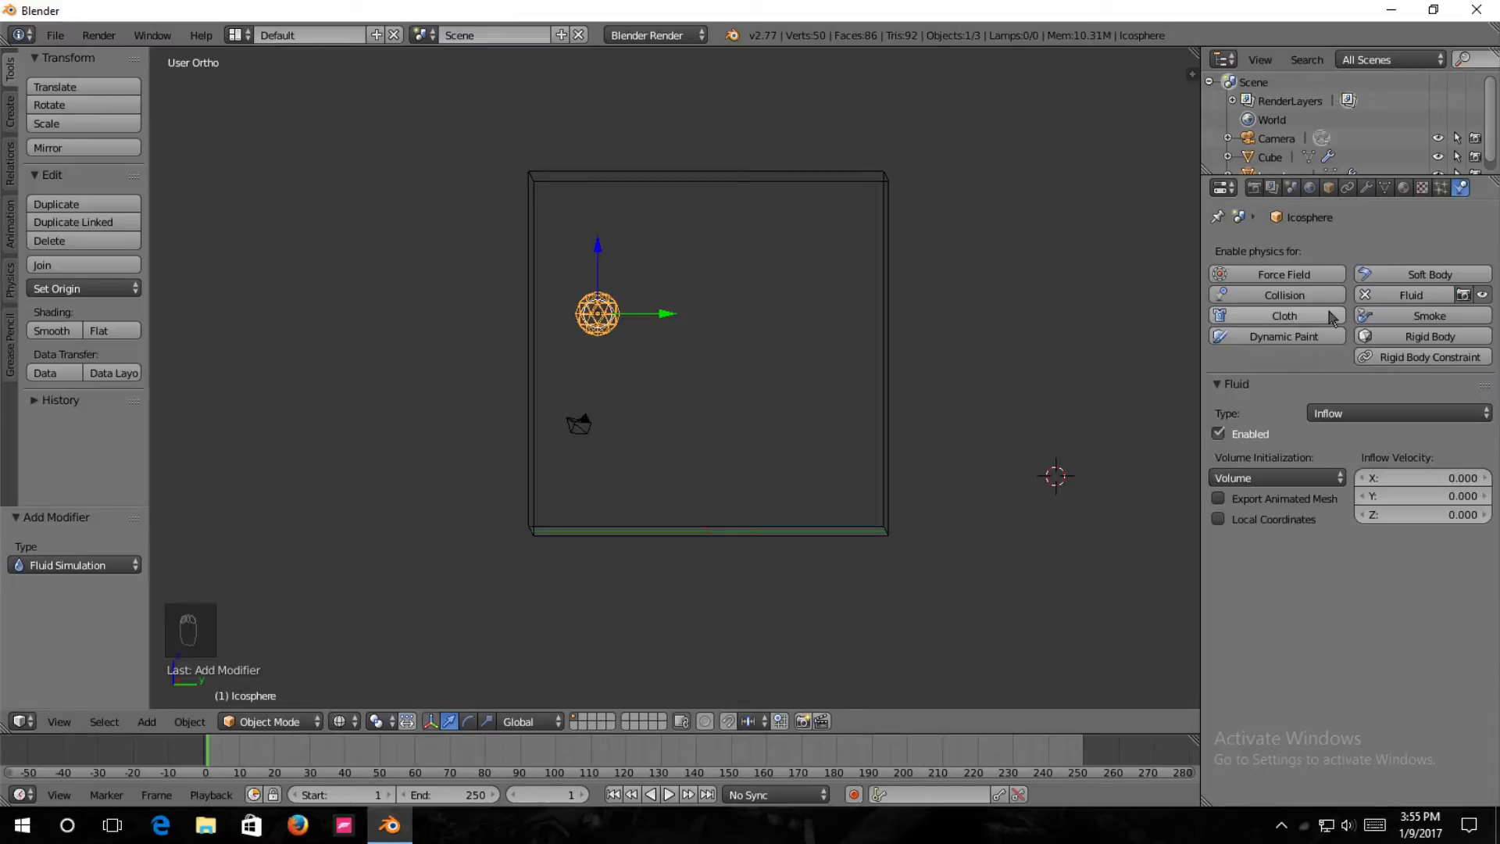
Raise the inflow sphere about 0.39 units along the Z axis.
middle_click_drag(1033, 375, 967, 408)
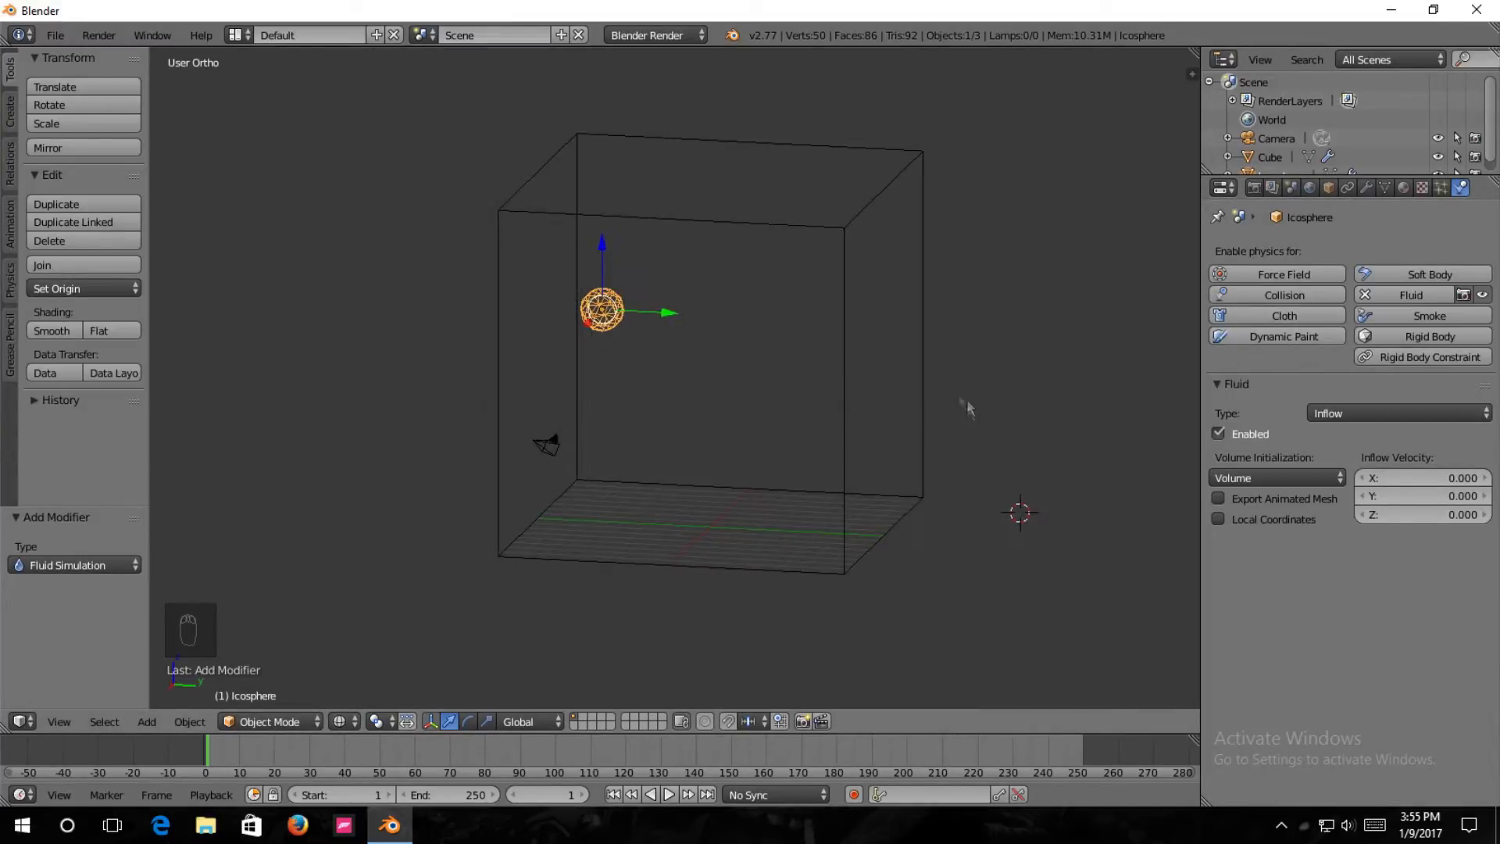
left_click_drag(604, 245, 606, 237)
middle_click_drag(611, 296, 643, 304)
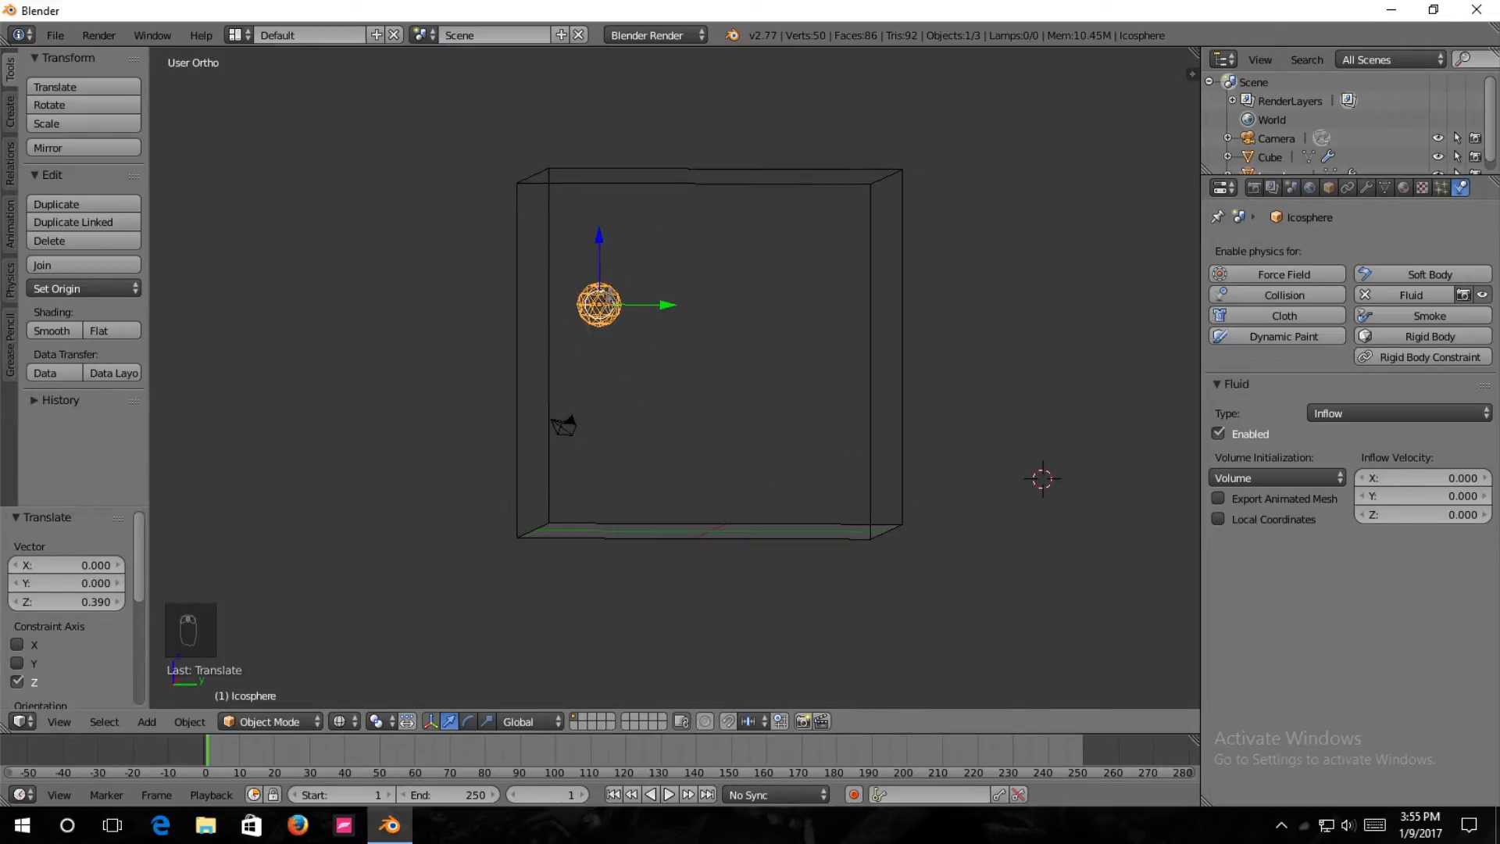
Add a new cube and move it about -13.43 units along Y into the domain.
middle_click_drag(644, 426, 686, 491)
key("shift+a")
mouse_move(677, 486)
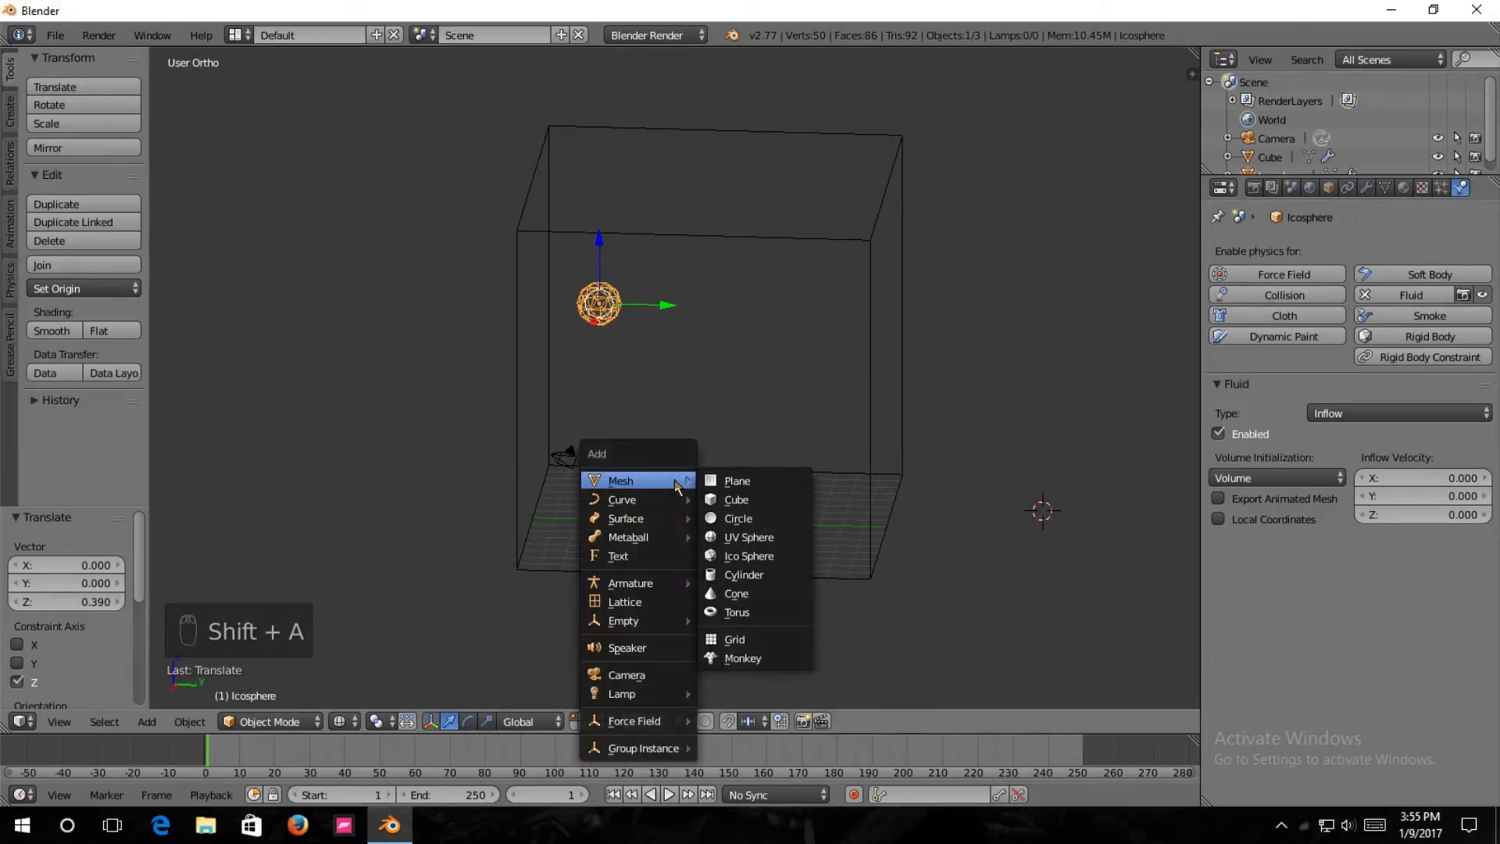
left_click(781, 500)
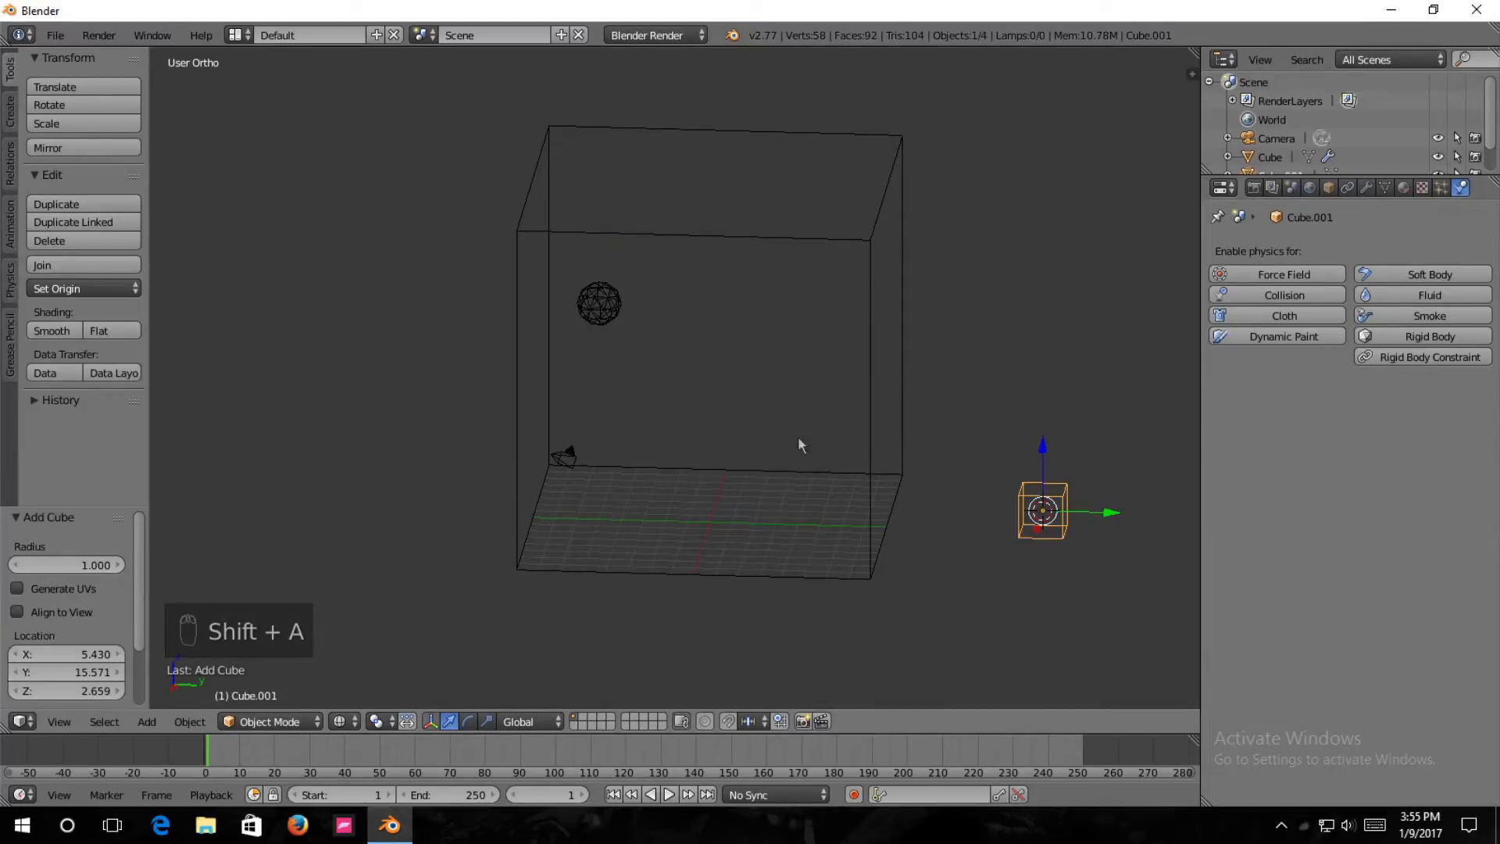
key("g")
key("y")
left_click(813, 519)
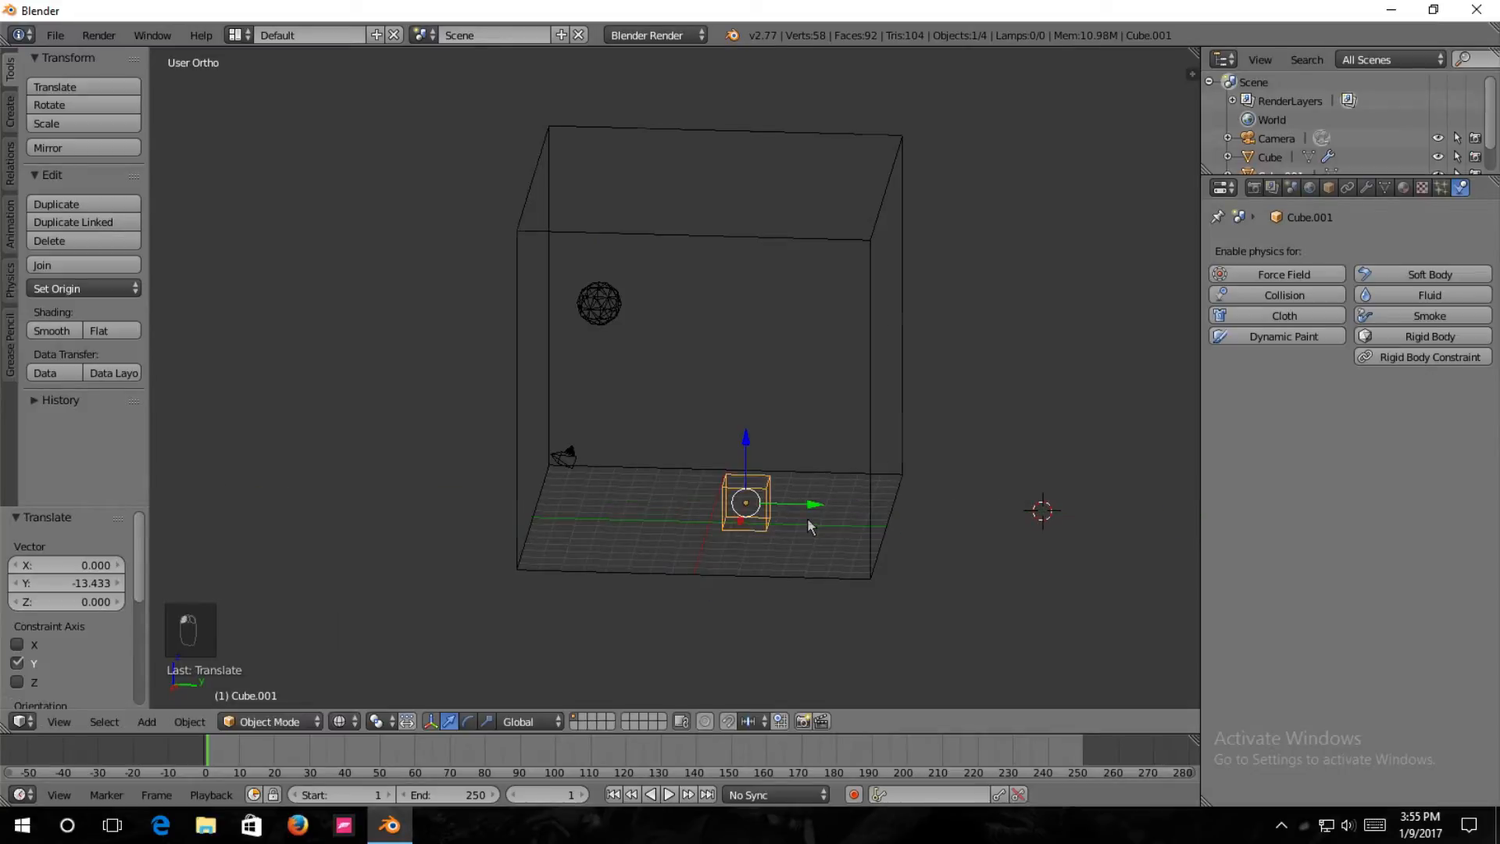
Center the small cube along Y in the domain and lower it about 0.68 units along Z.
key("KP_3")
key("g")
key("y")
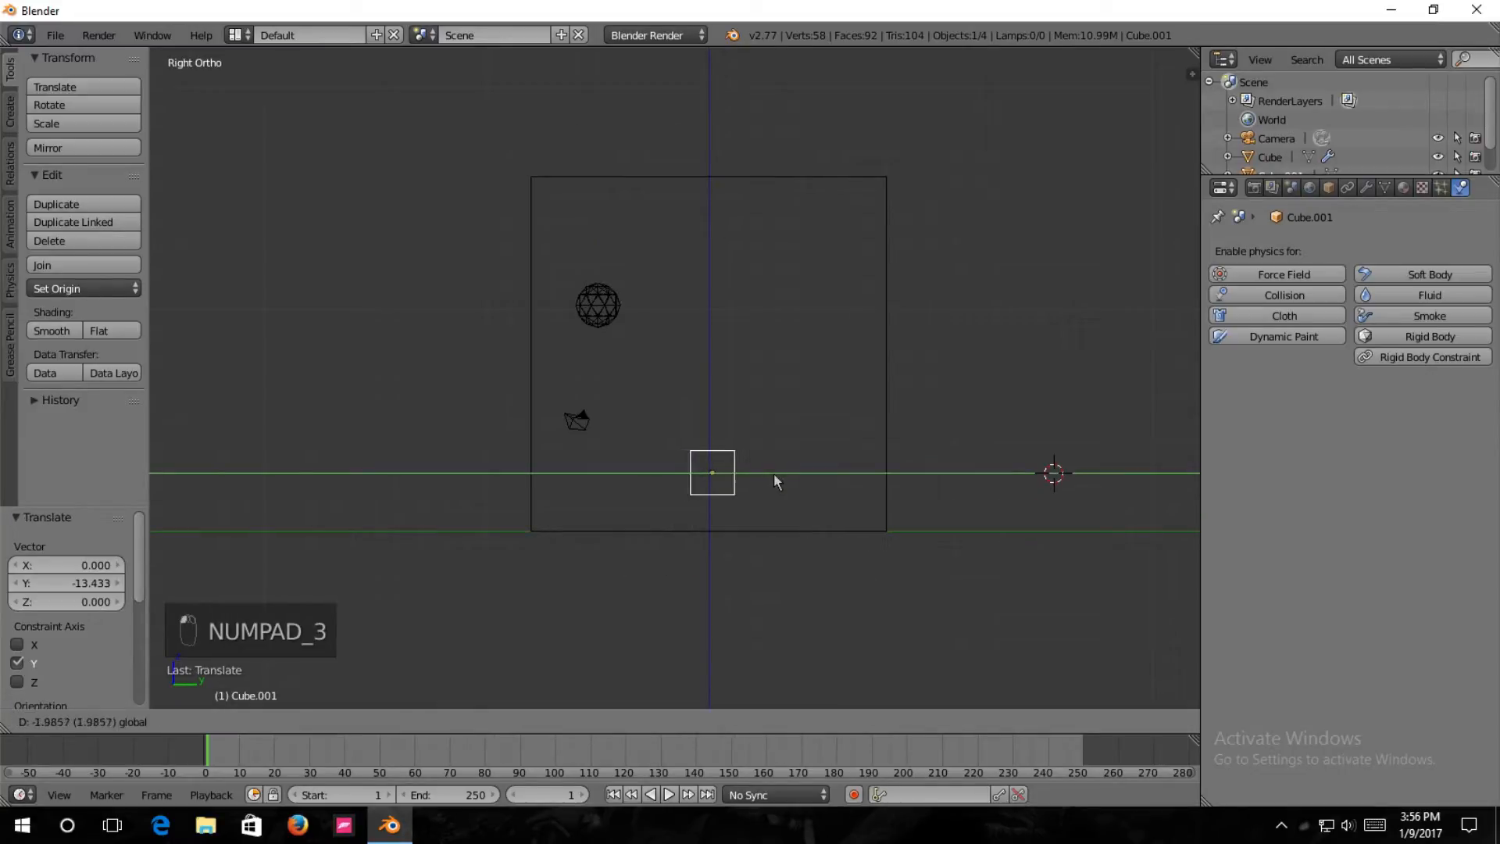
left_click(772, 480)
key("g")
key("z")
left_click(758, 431)
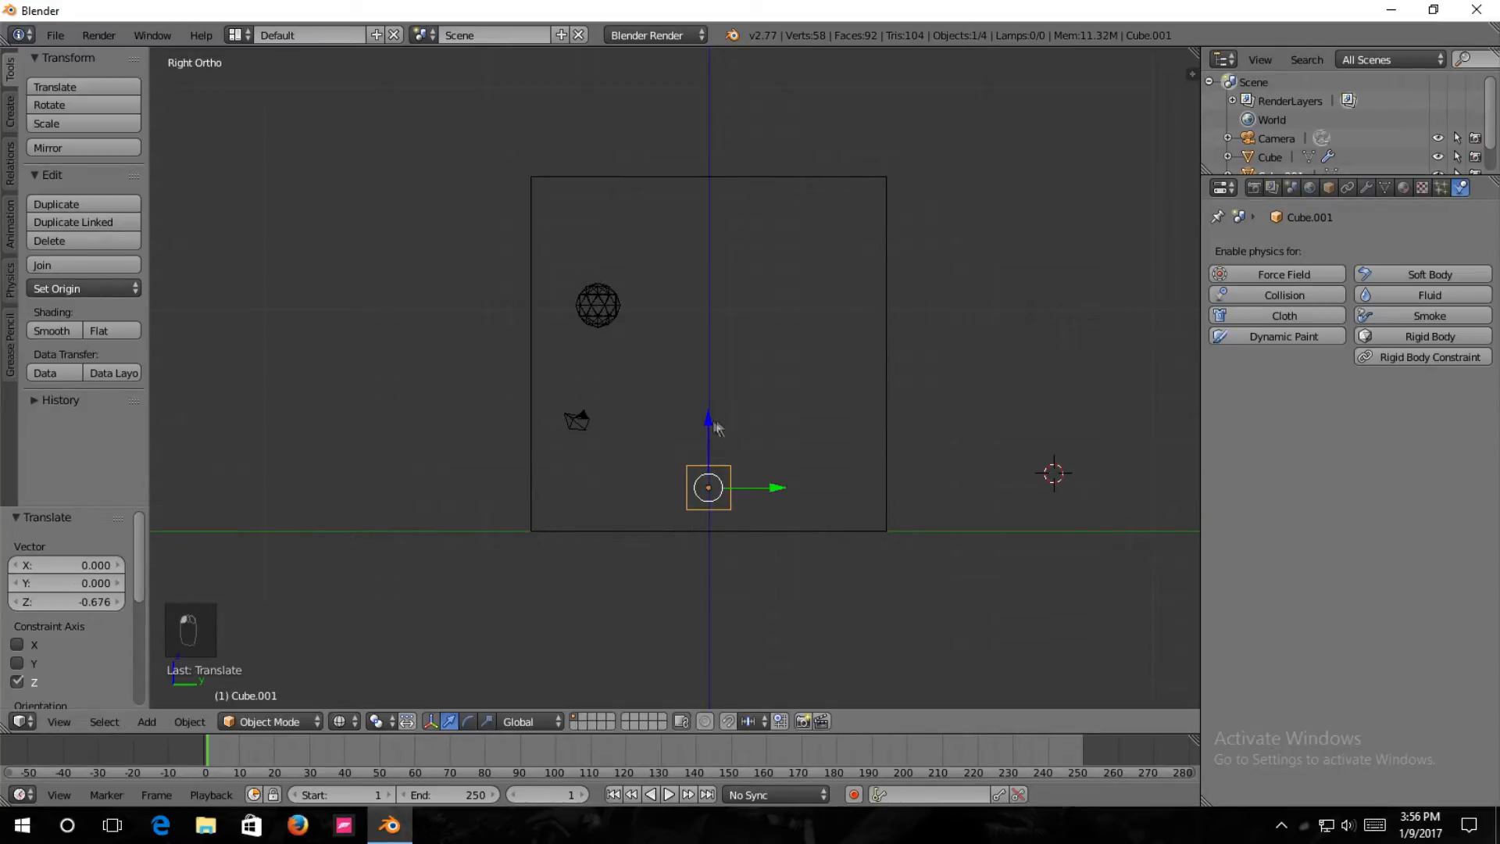
Move the small cube about -5.45 units along X to the middle of the domain.
key("KP_1")
key("g")
key("x")
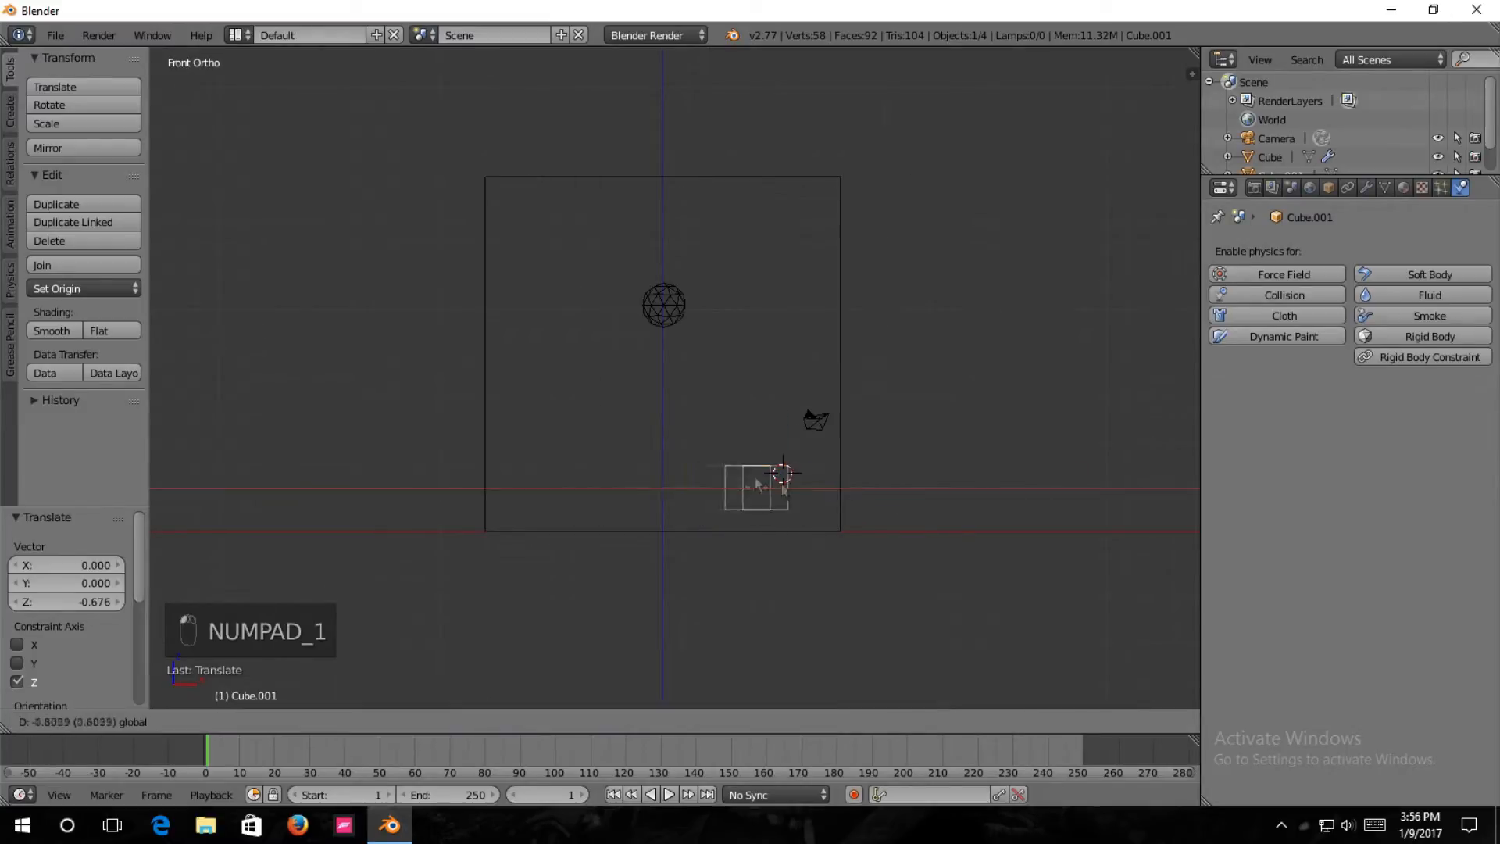
left_click(725, 477)
key("KP_3")
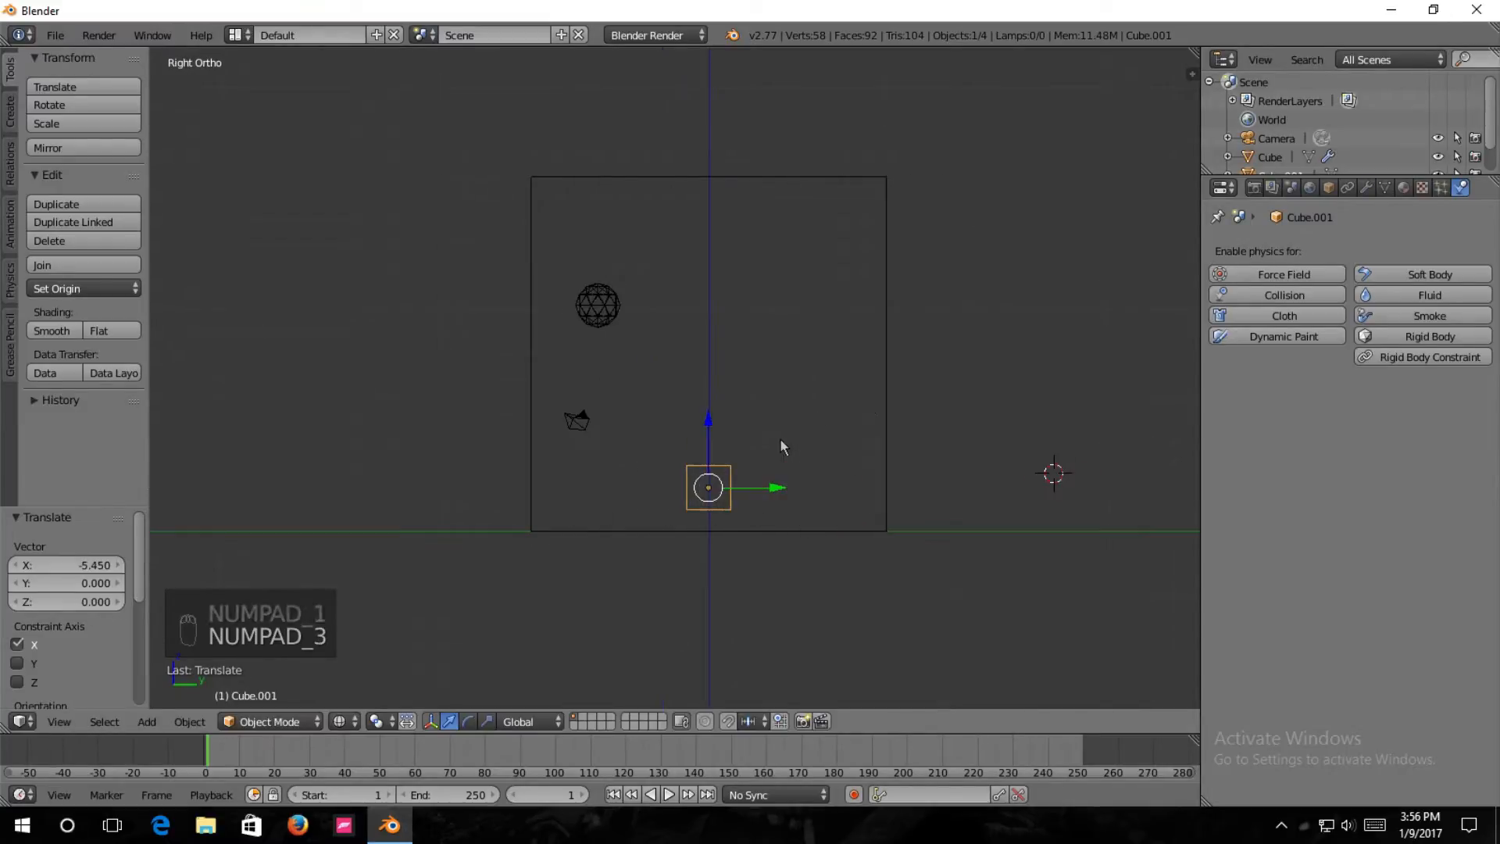
middle_click_drag(797, 438, 814, 469)
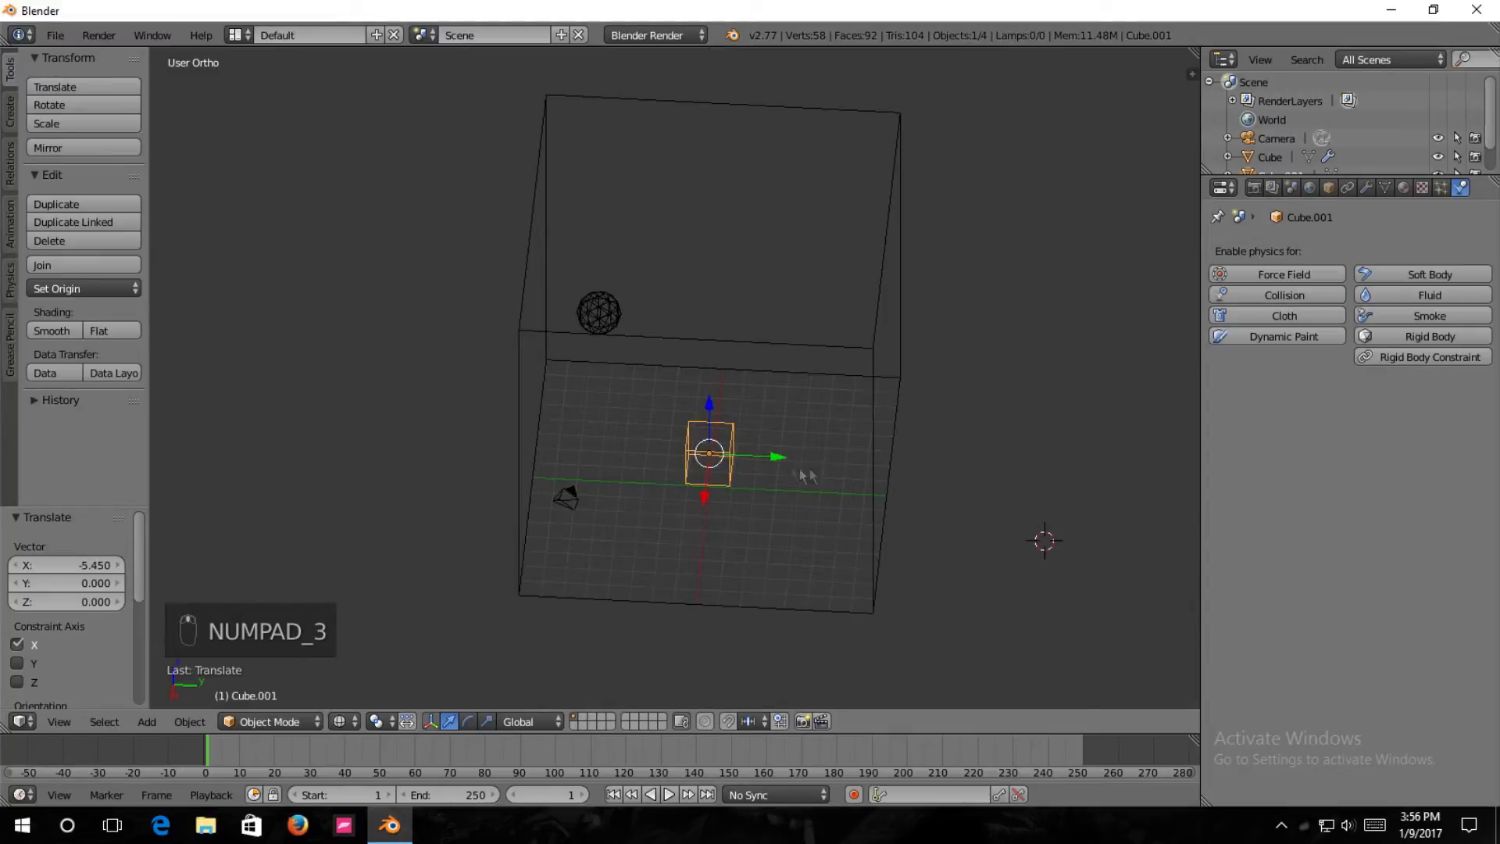
Scale the small cube uniformly by a factor of 2.
key("s")
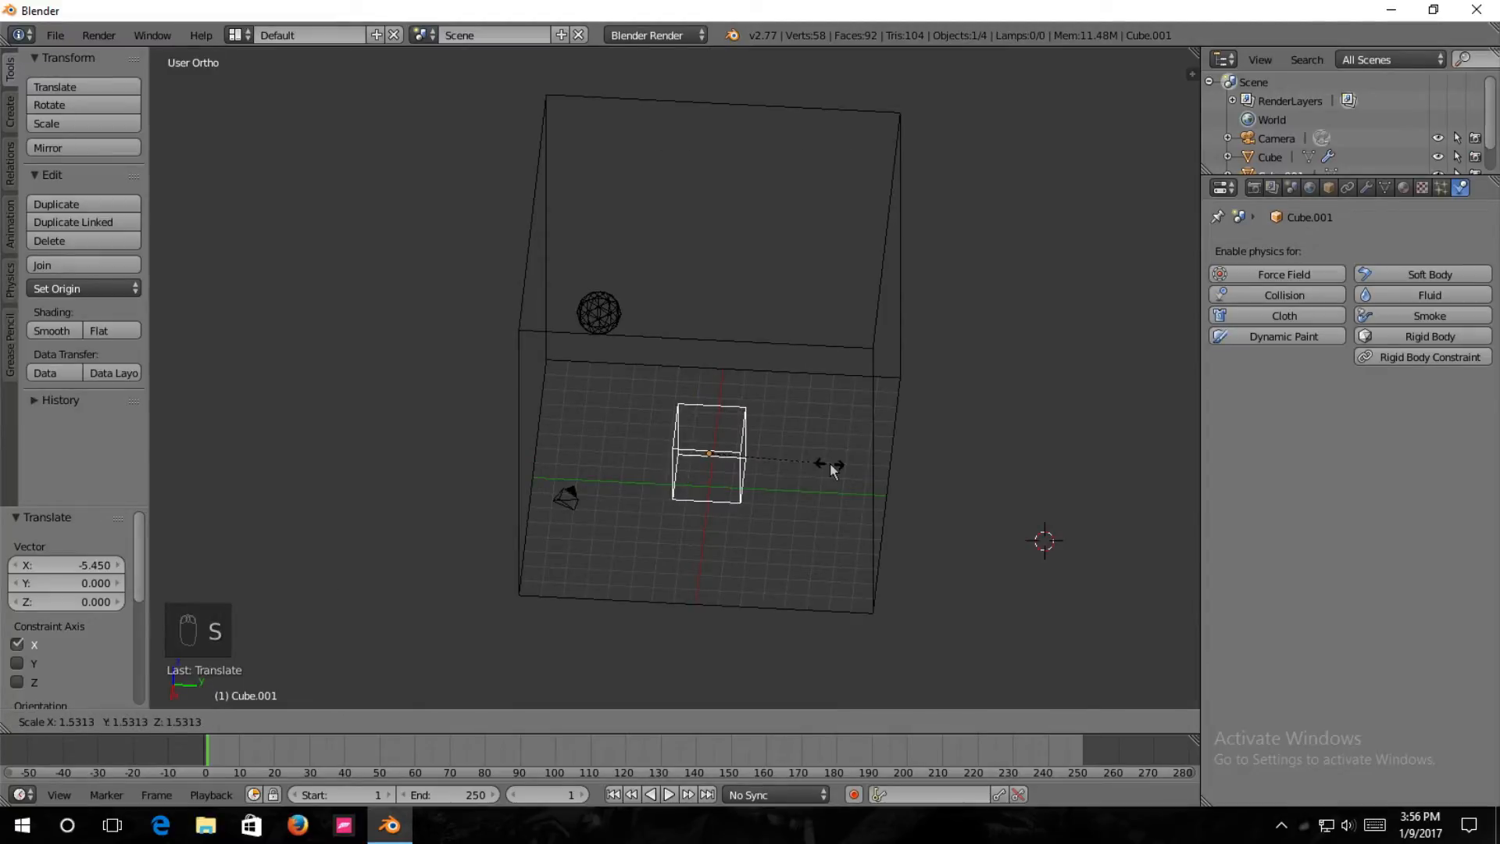
type("3")
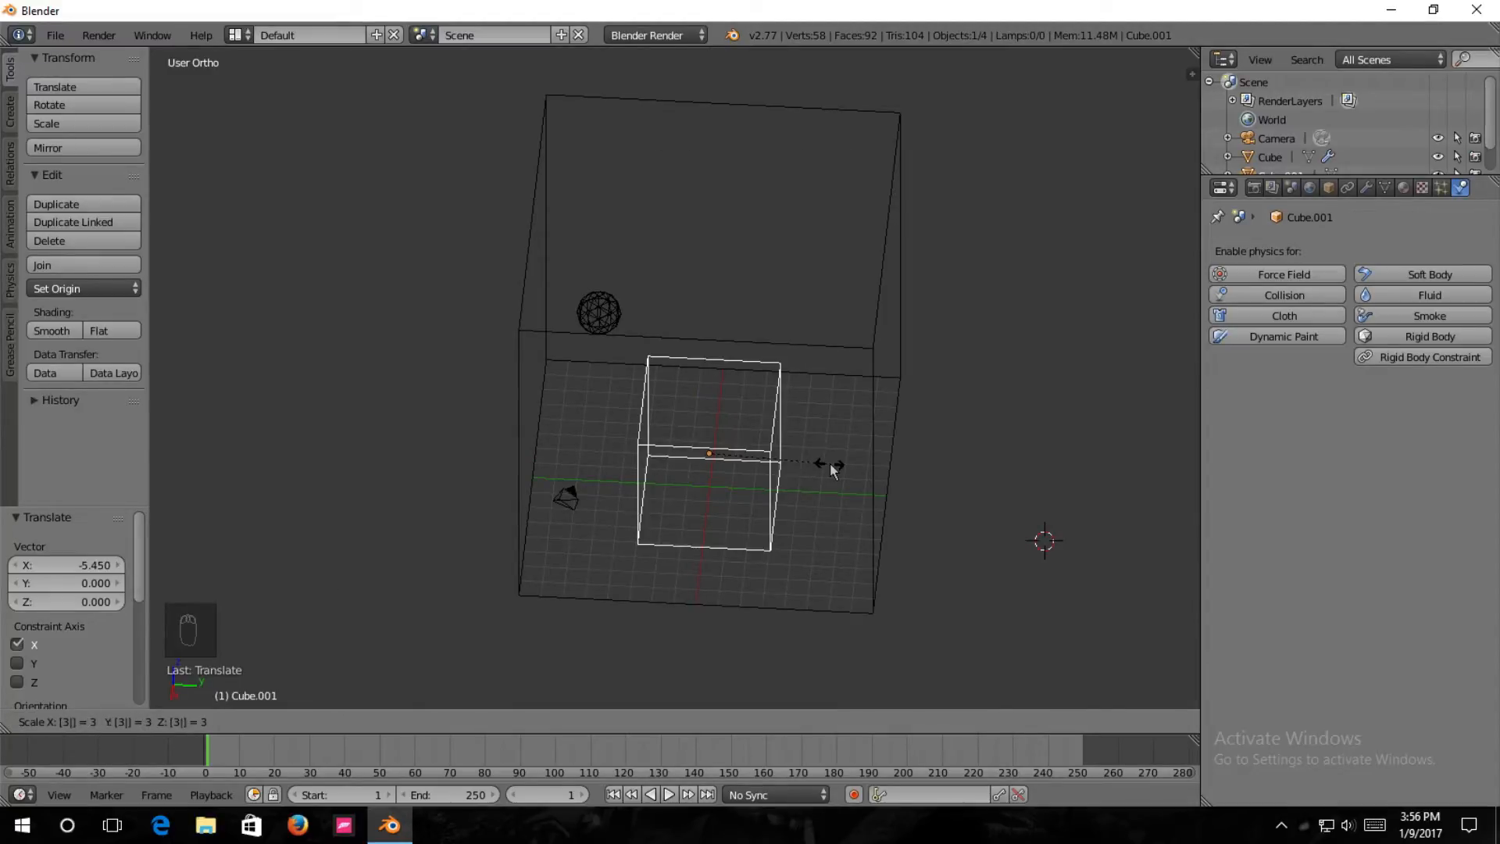
key("BackSpace")
type("2")
key("Return")
middle_click_drag(830, 462, 798, 455)
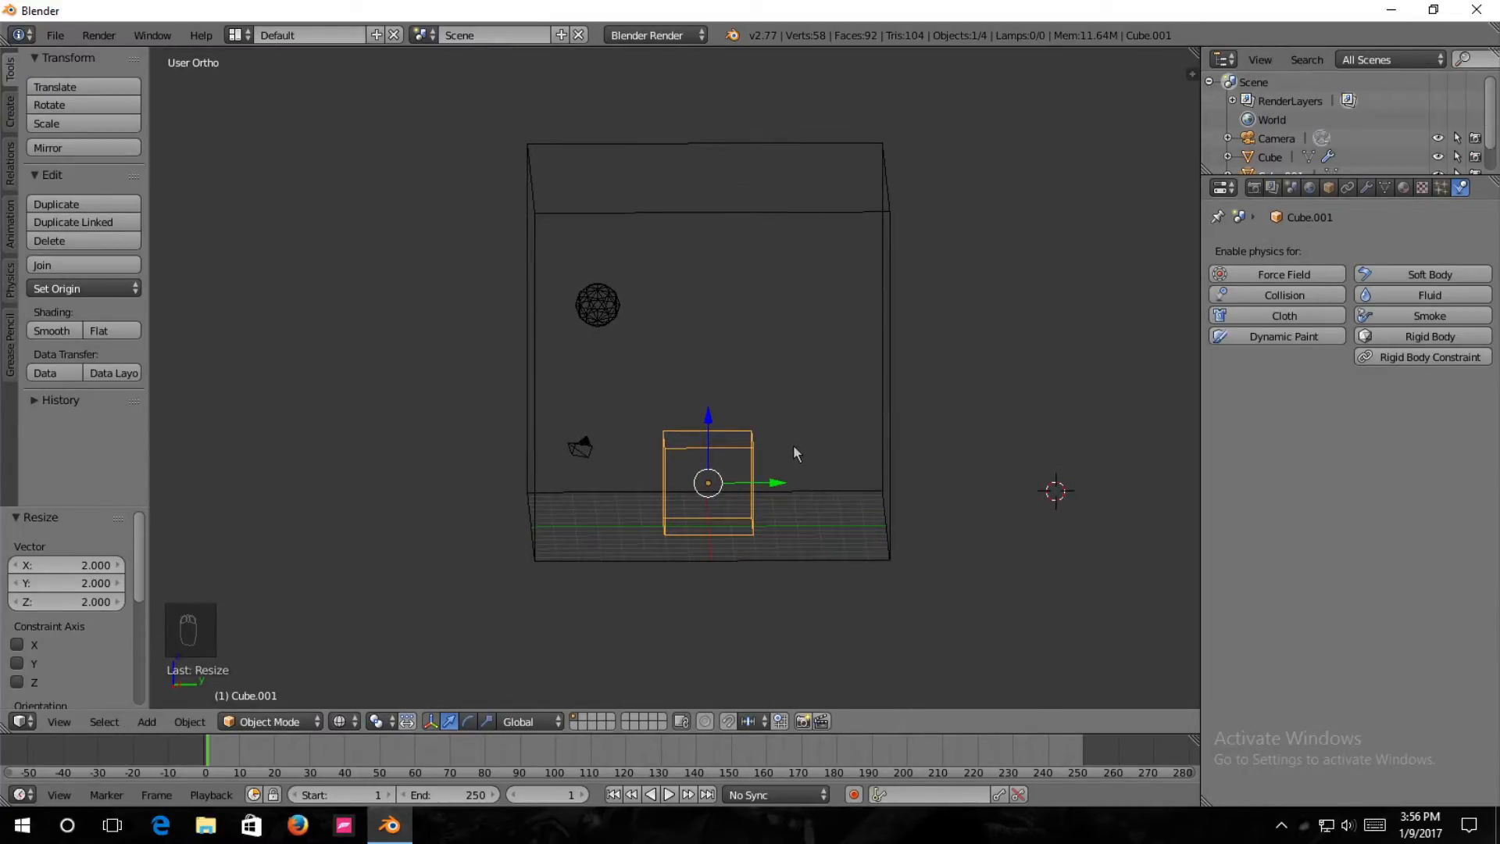
key("s")
type("3")
key("BackSpace")
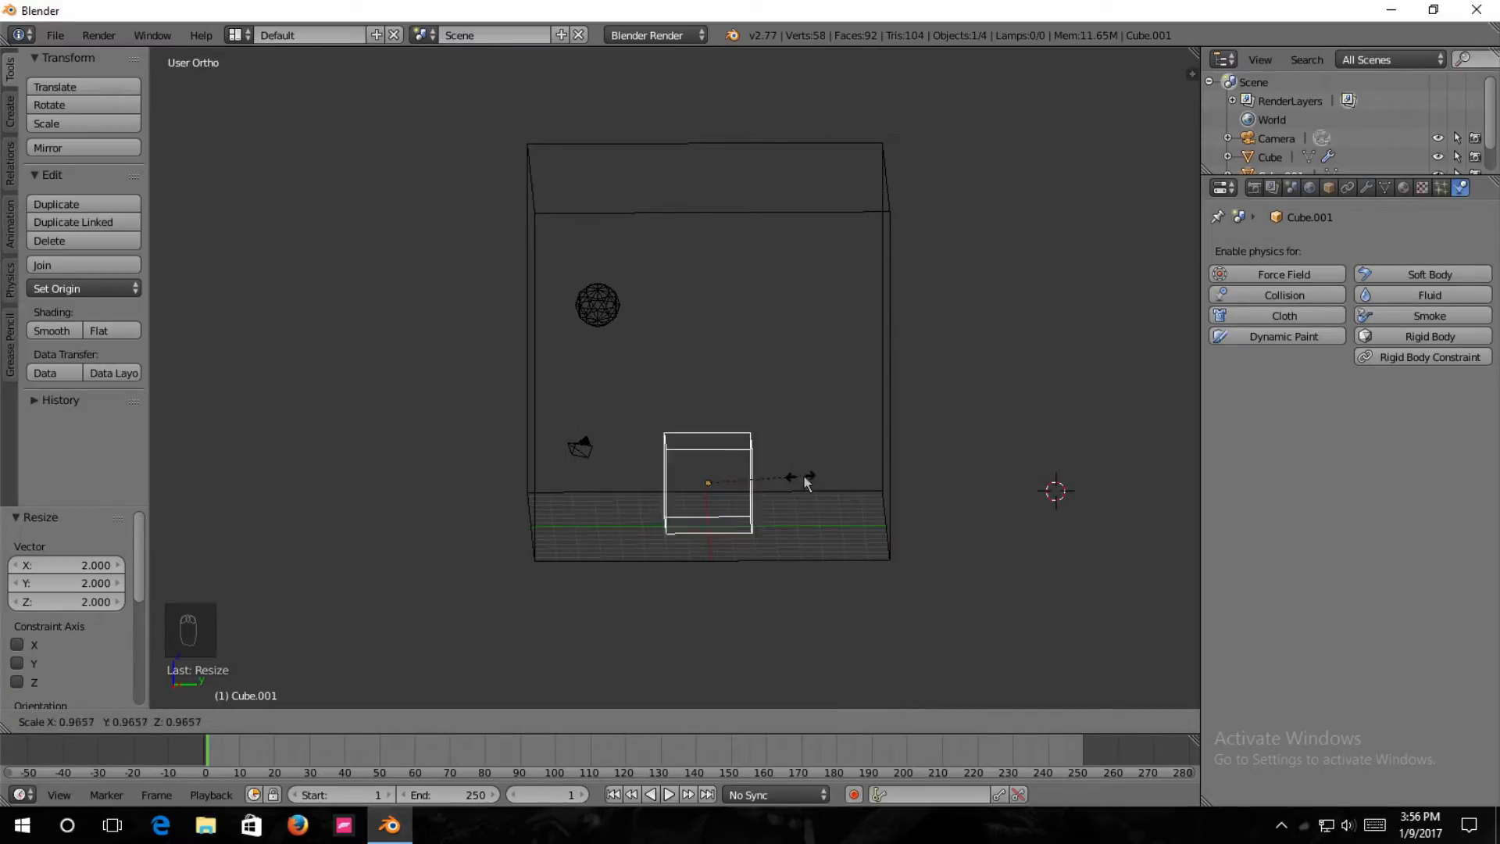
right_click(804, 475)
Delete the enlarged cube inside the domain and add a new cube mesh.
key("x")
left_click(782, 477)
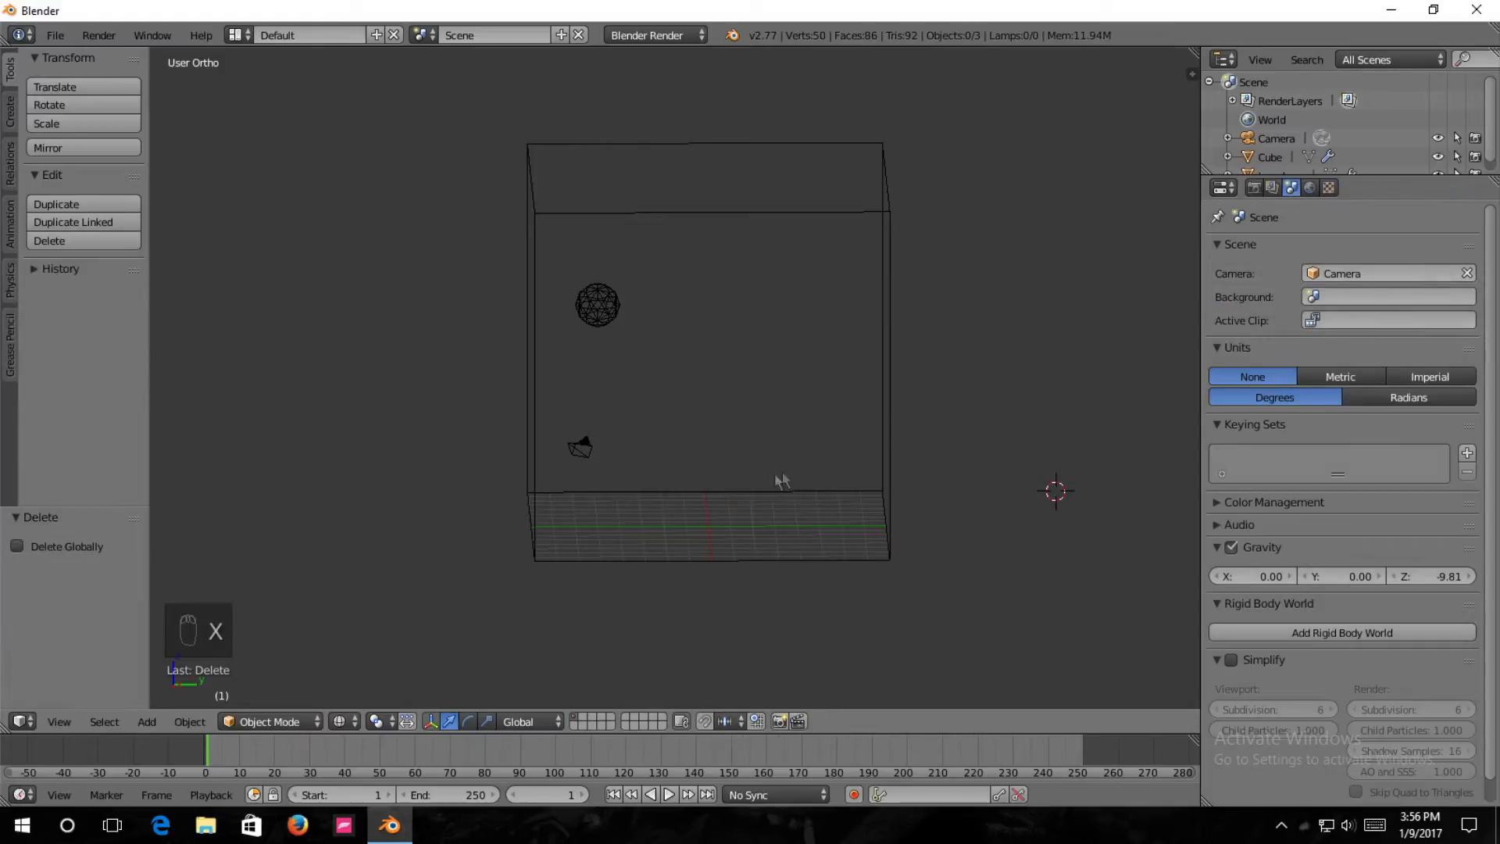
key("shift+a")
mouse_move(666, 469)
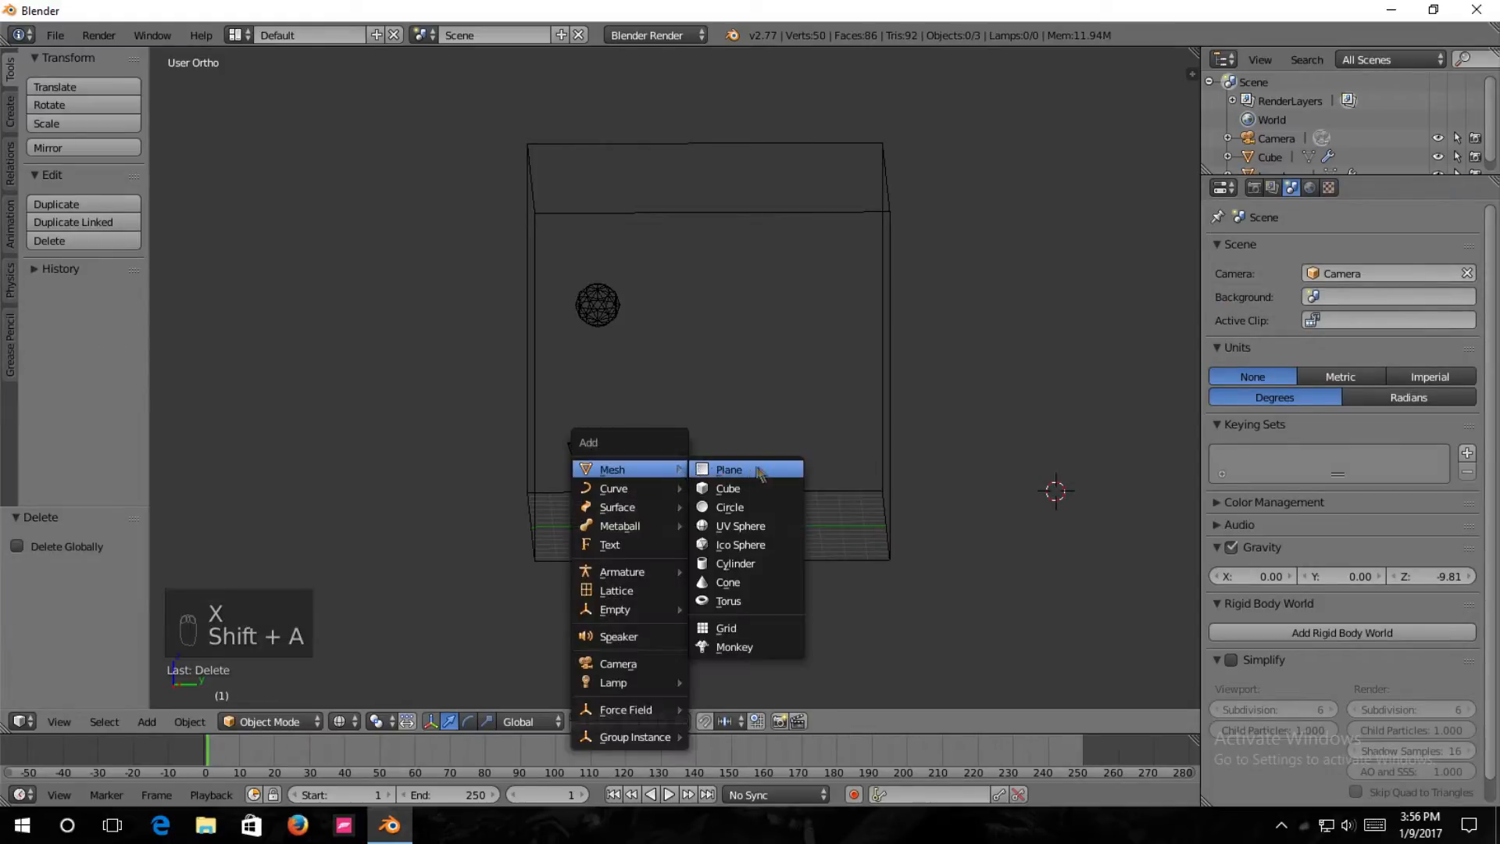
left_click(769, 488)
Move the new cube about -15.51 units along Y into the domain and center it there, shifting it about -5.41 units along X.
left_click_drag(1126, 497, 777, 508)
middle_click_drag(777, 508, 813, 498)
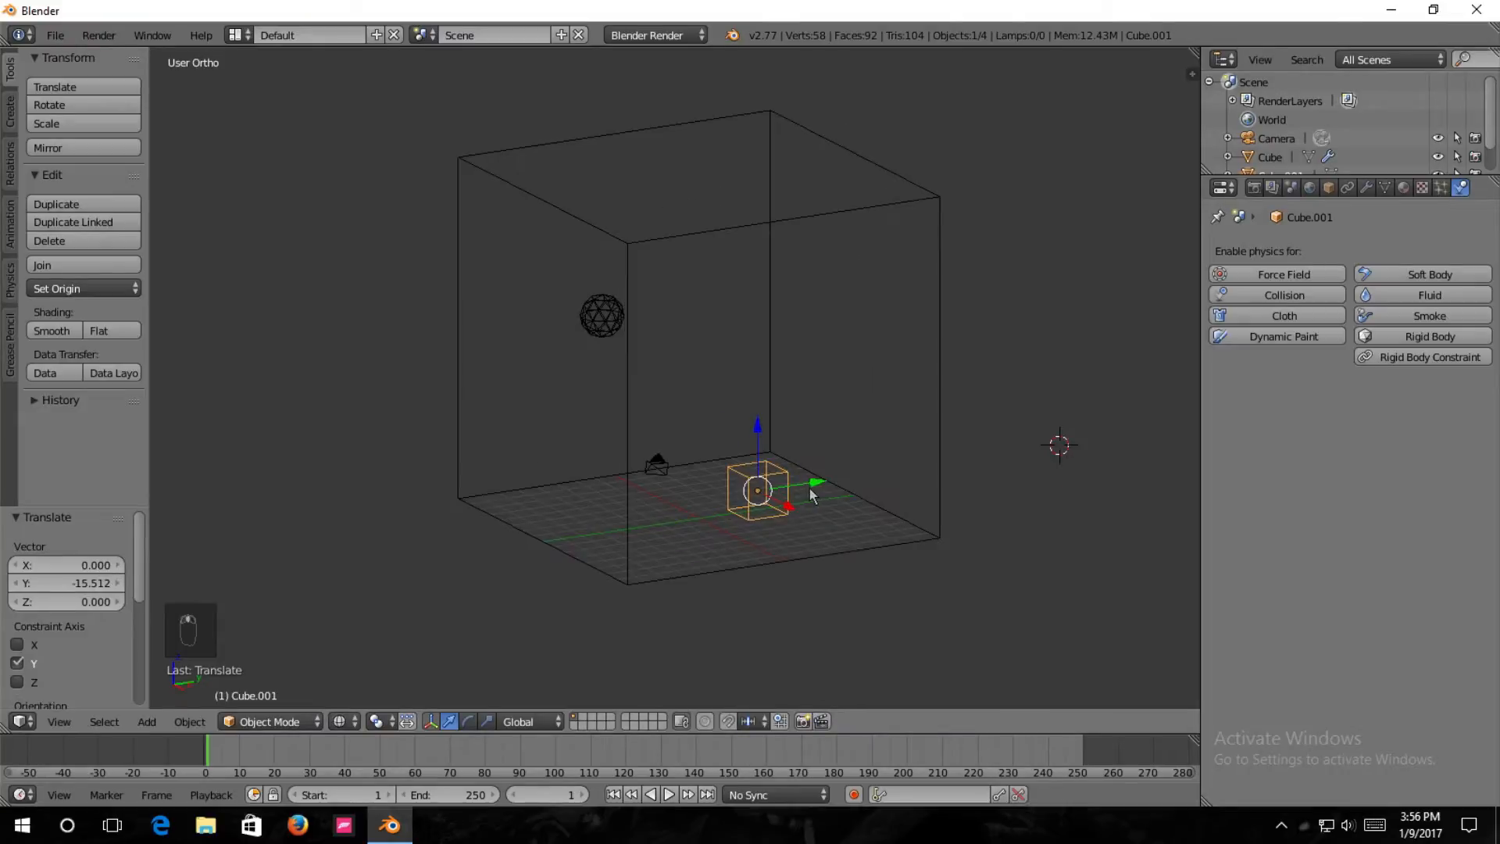
key("KP_3")
left_click_drag(776, 478, 733, 485)
key("KP_1")
middle_click_drag(955, 439, 824, 492)
Scale the small cube by 3 along X and by 3 along Y to form a flat box.
key("s")
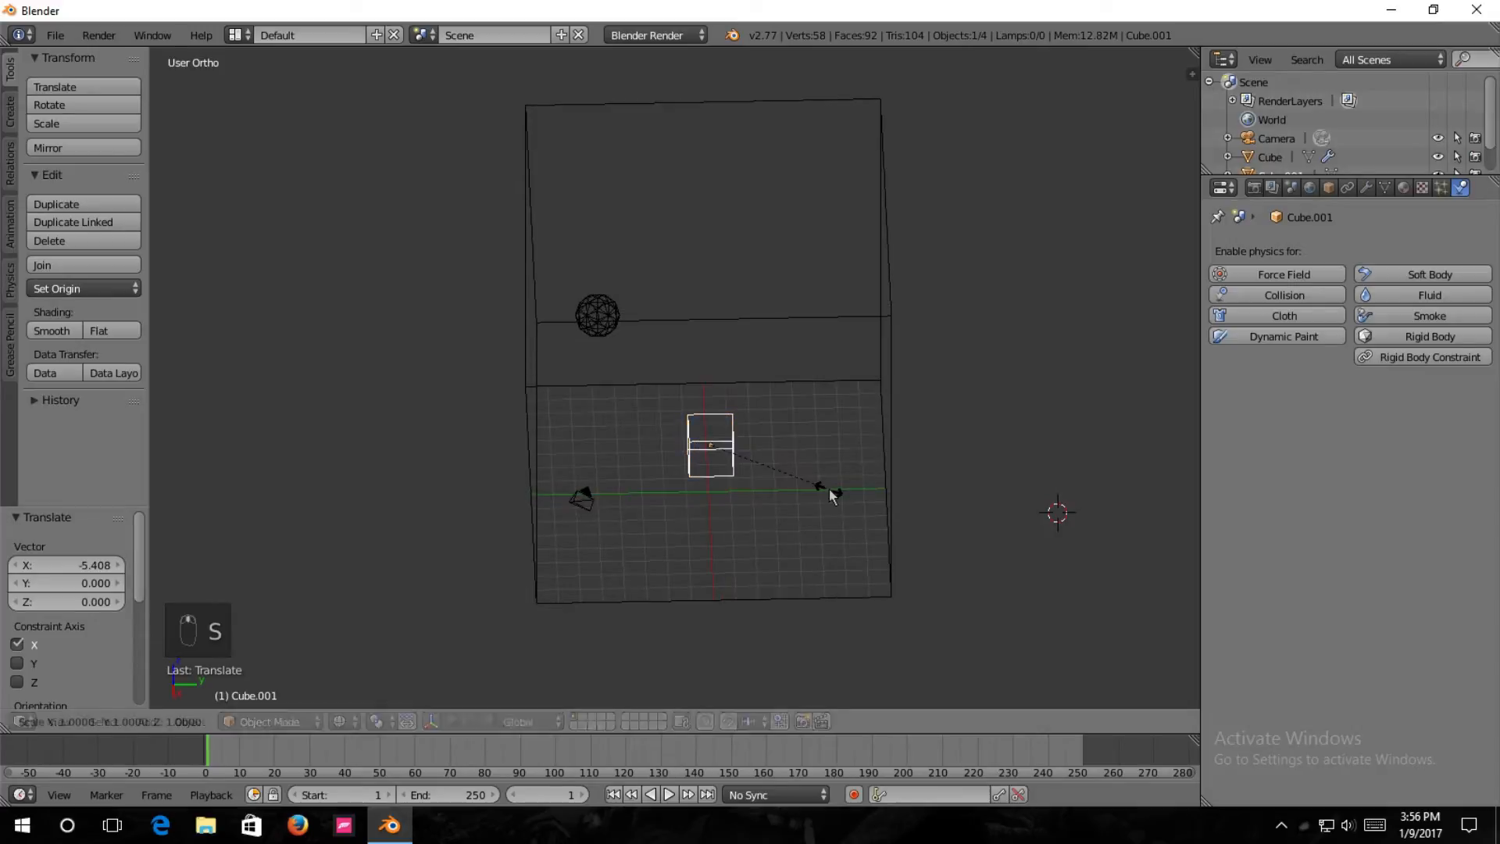
key("x")
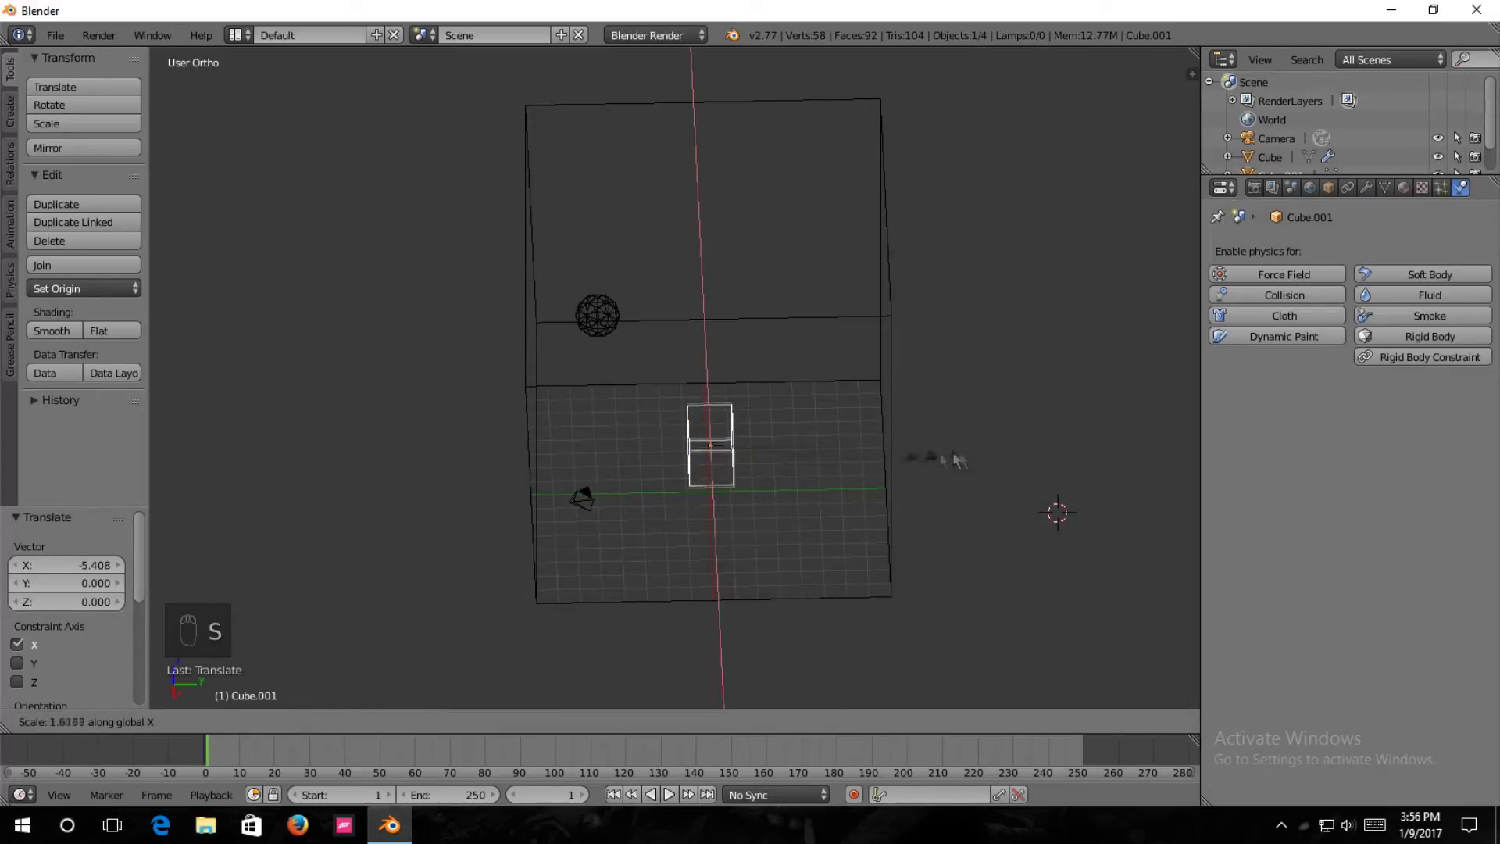
type("3")
key("Return")
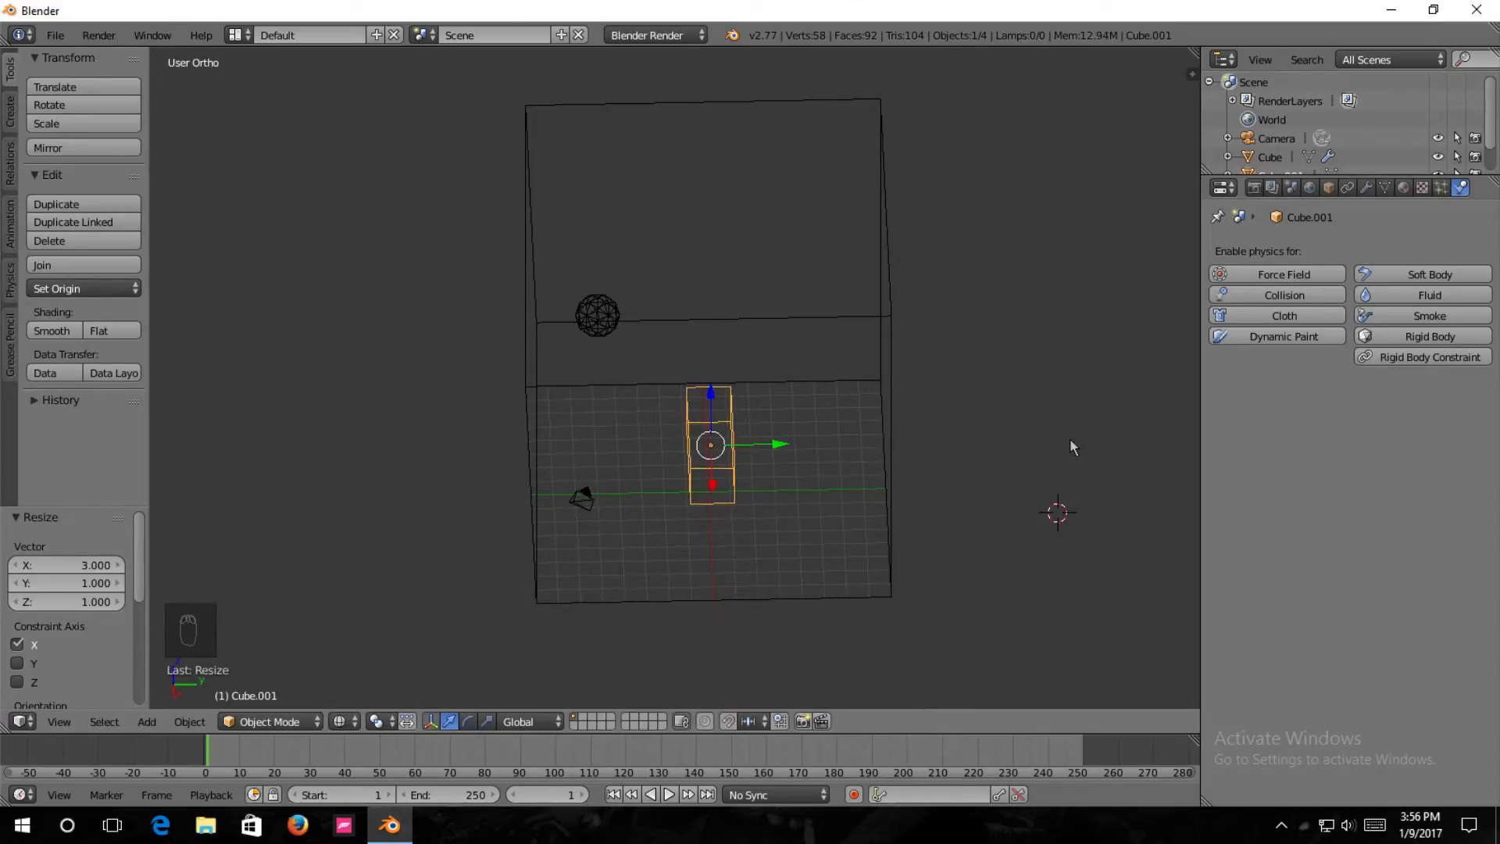
middle_click_drag(1071, 439, 870, 364)
key("s")
key("y")
type("3")
key("Return")
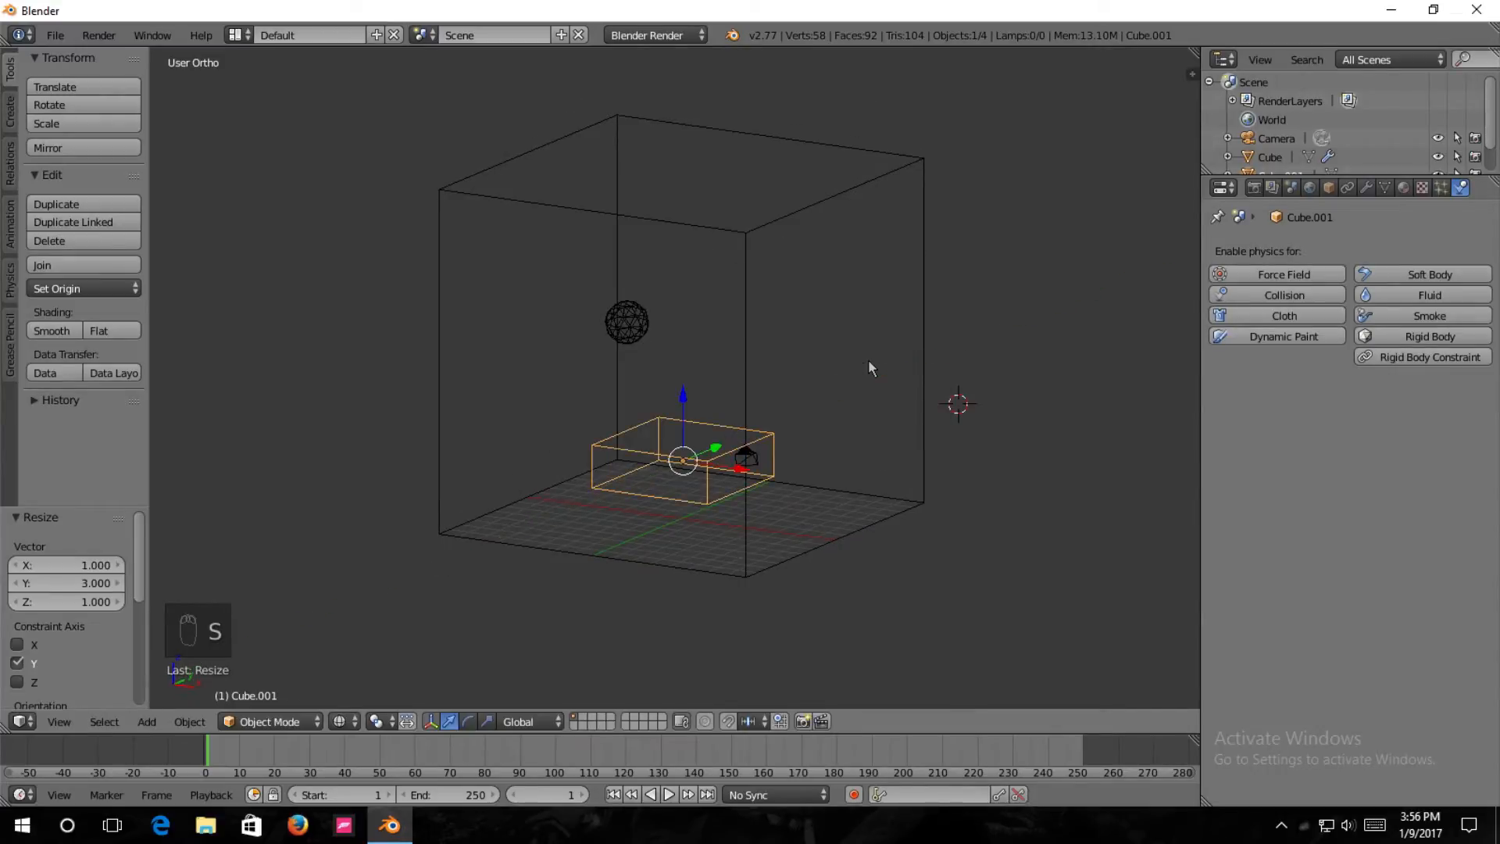
middle_click_drag(1035, 378, 849, 399)
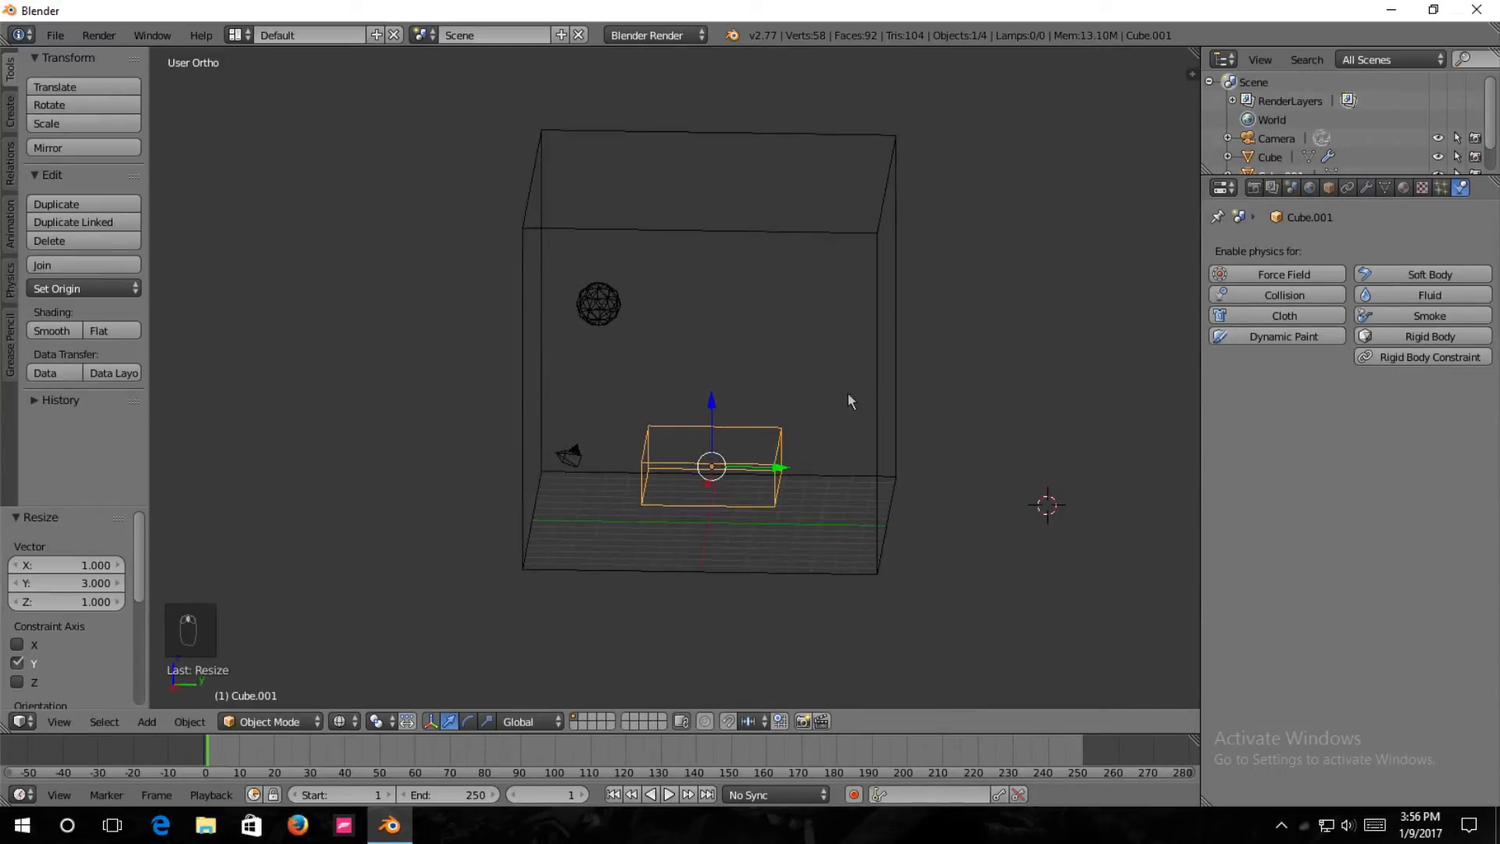
Lower the flat box along Z to just above the domain floor, ending with a move of about -0.47 units.
left_click_drag(720, 399, 705, 429)
middle_click_drag(705, 429, 780, 398)
key("KP_1")
left_click_drag(667, 429, 667, 439)
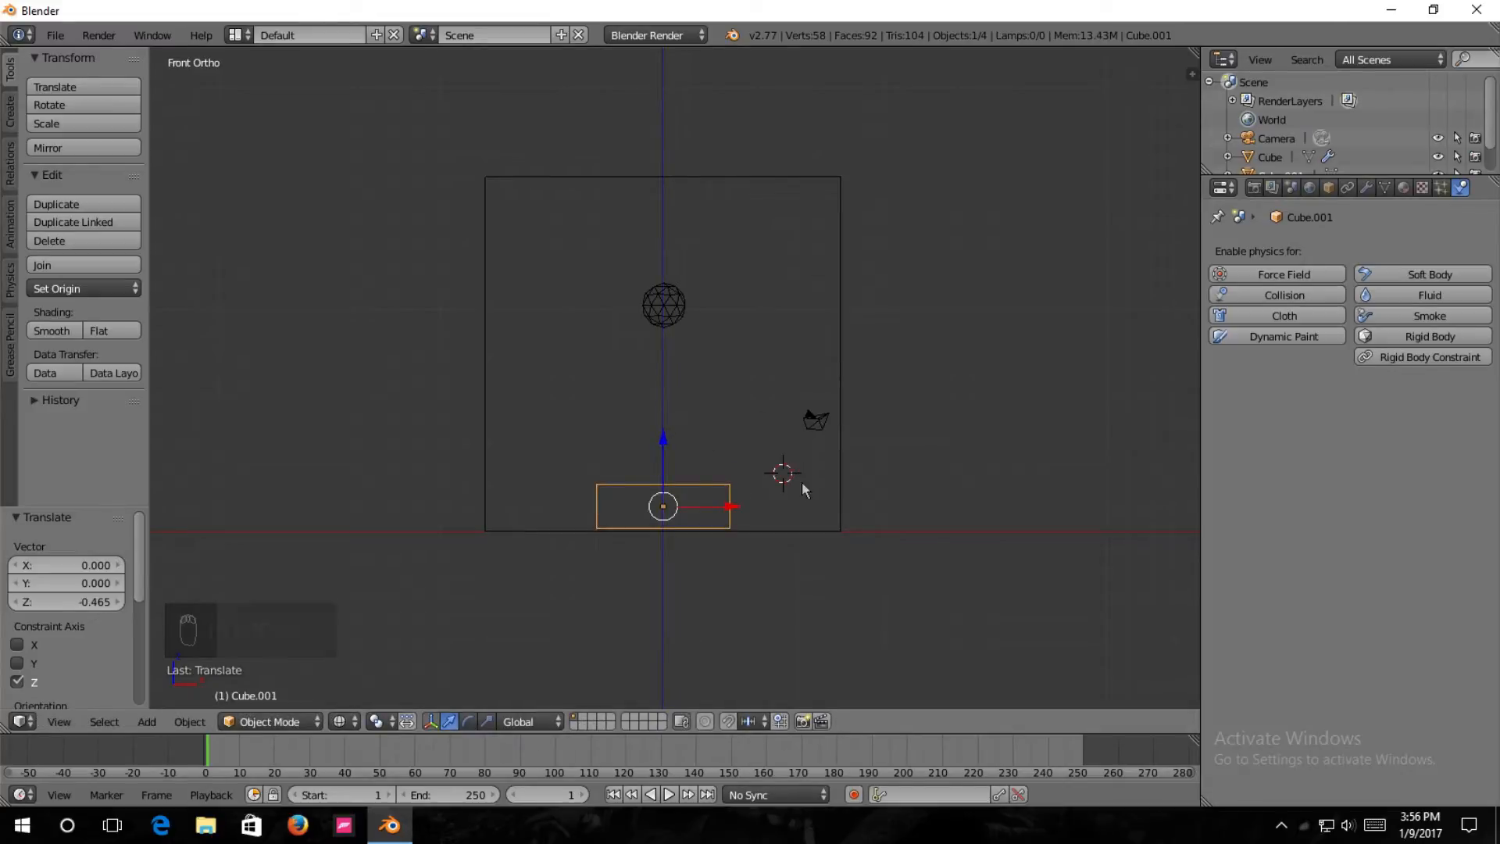
Widen the flat box by a factor of about 1.65 along X and stretch it similarly along Y, keeping it inside the domain.
key("s")
key("x")
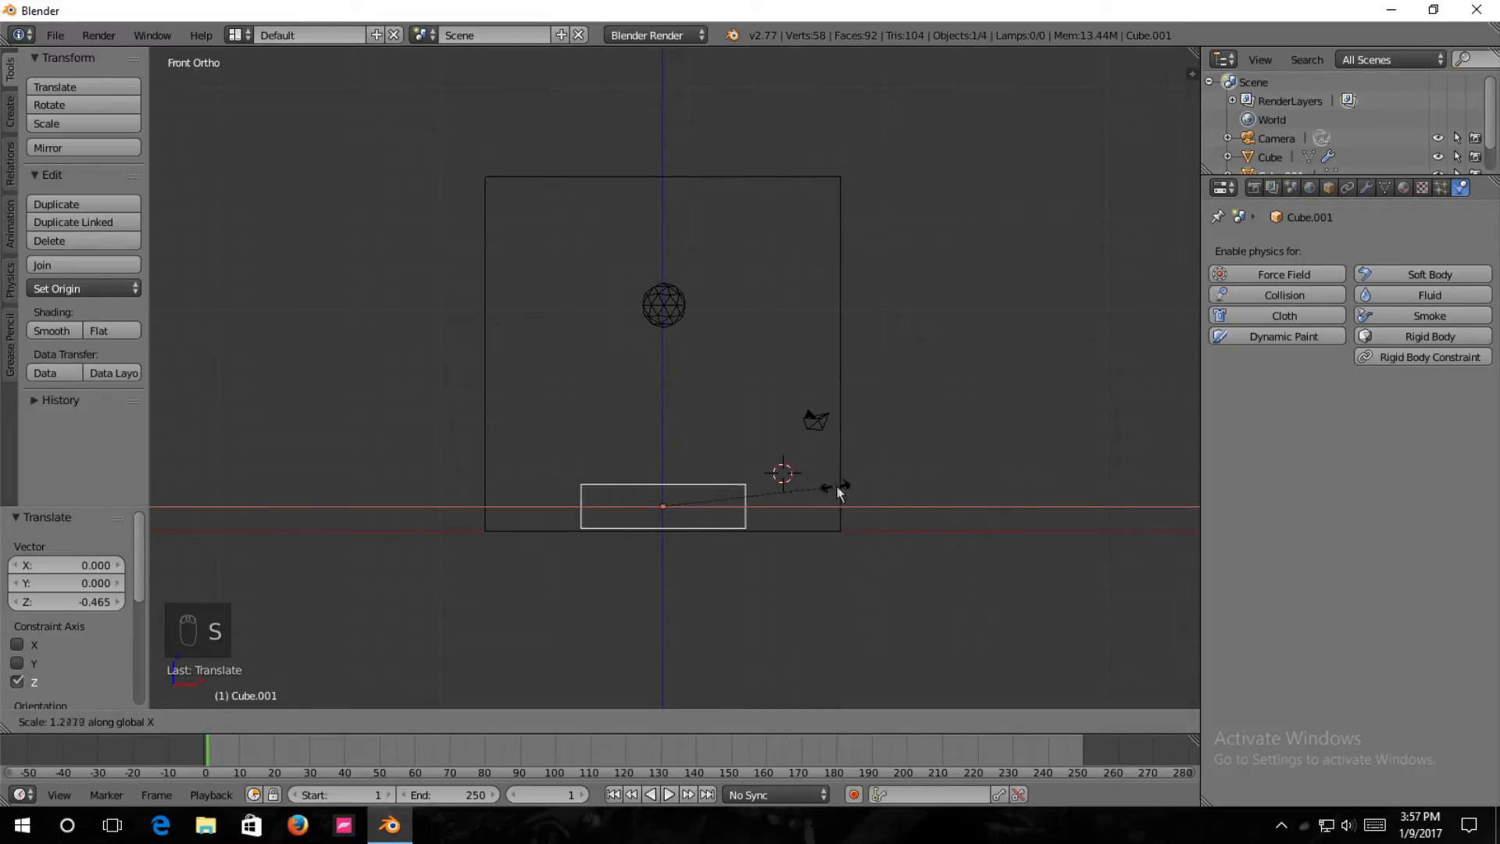
left_click(893, 480)
key("KP_3")
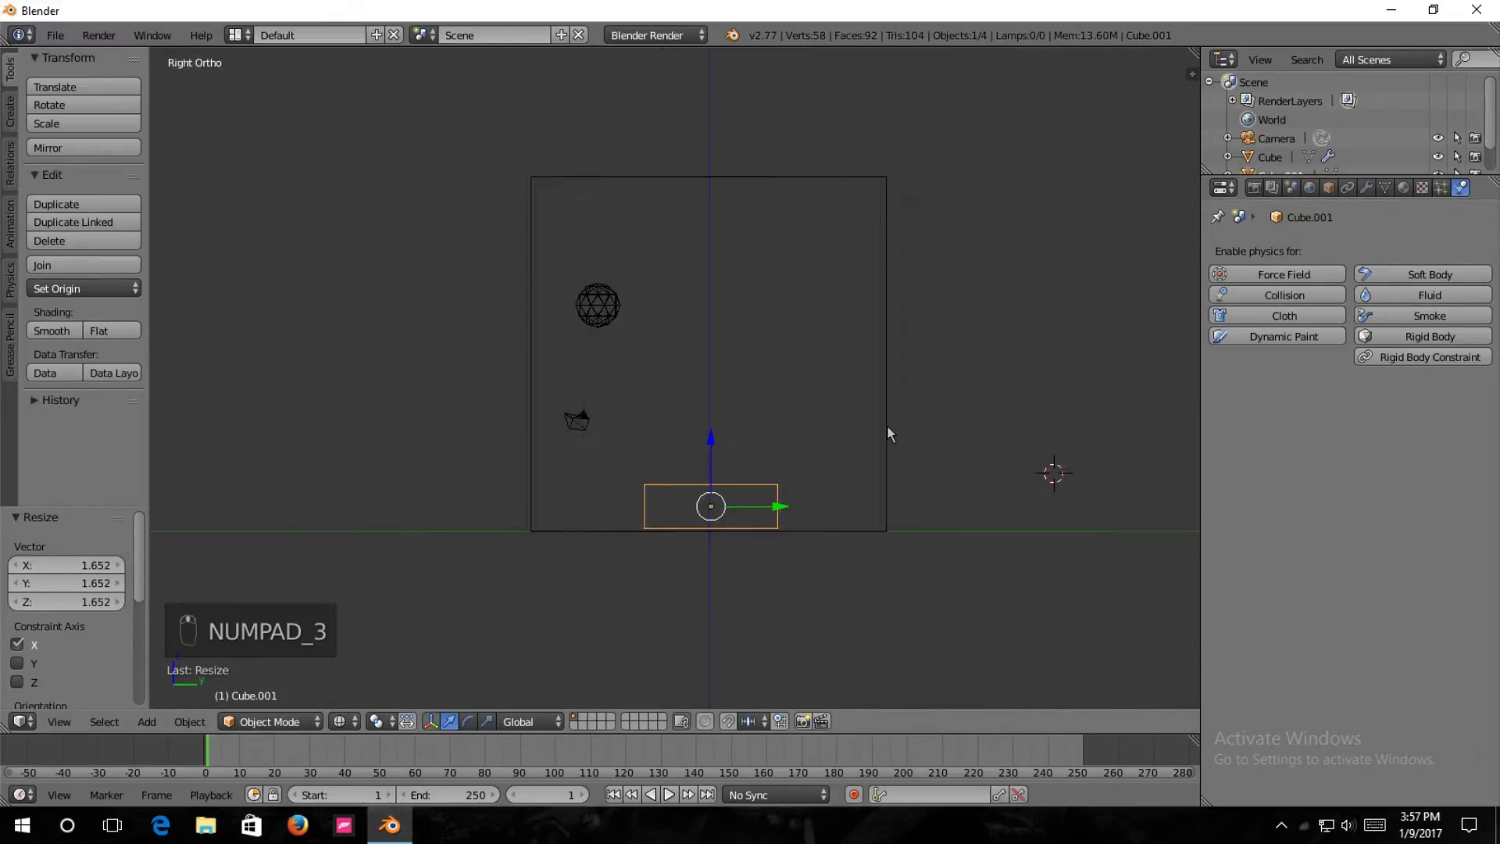
key("s")
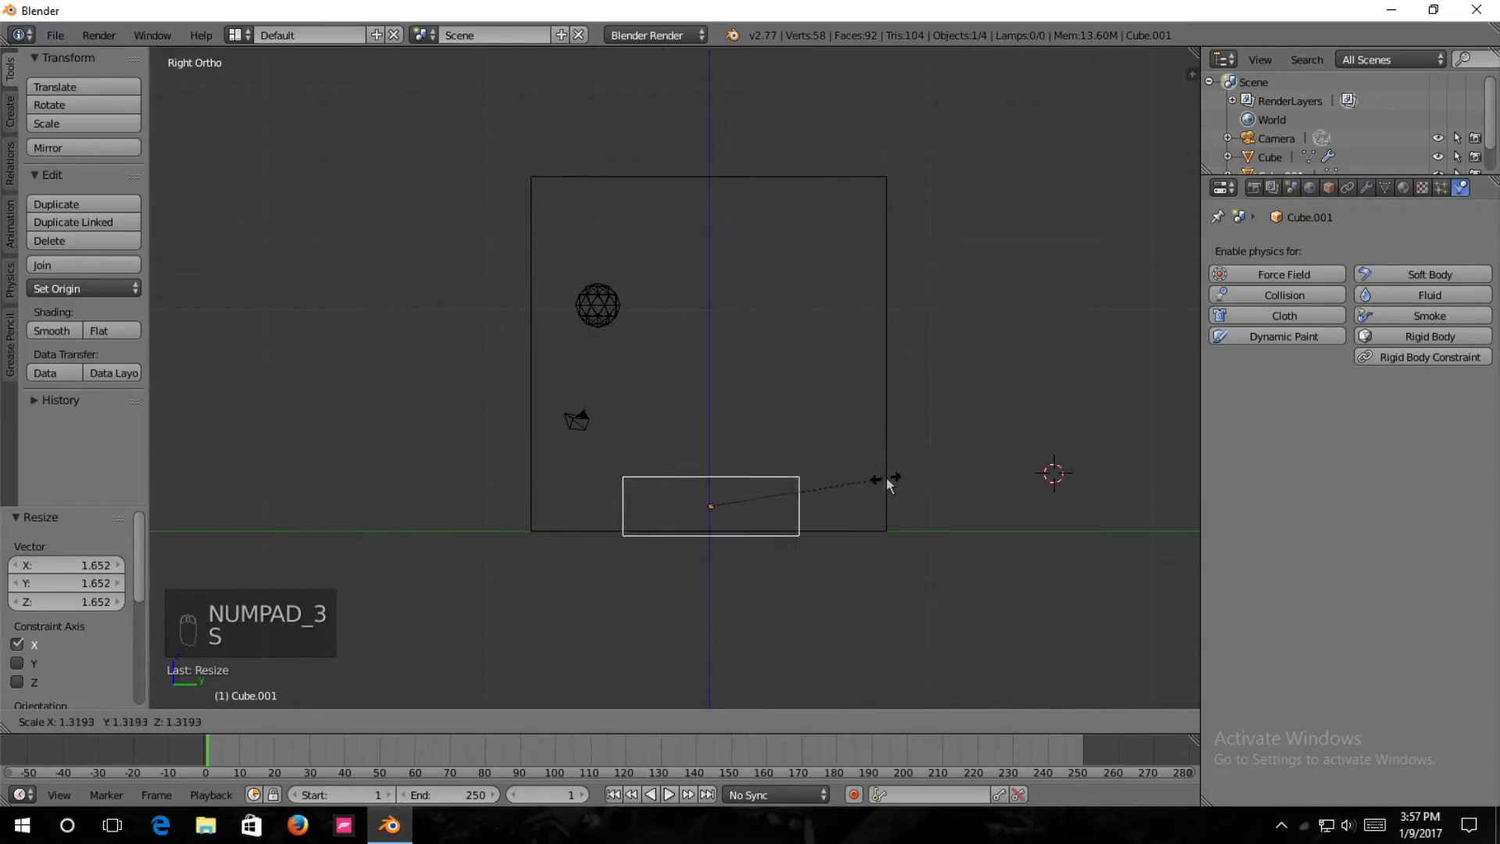
key("z")
key("y")
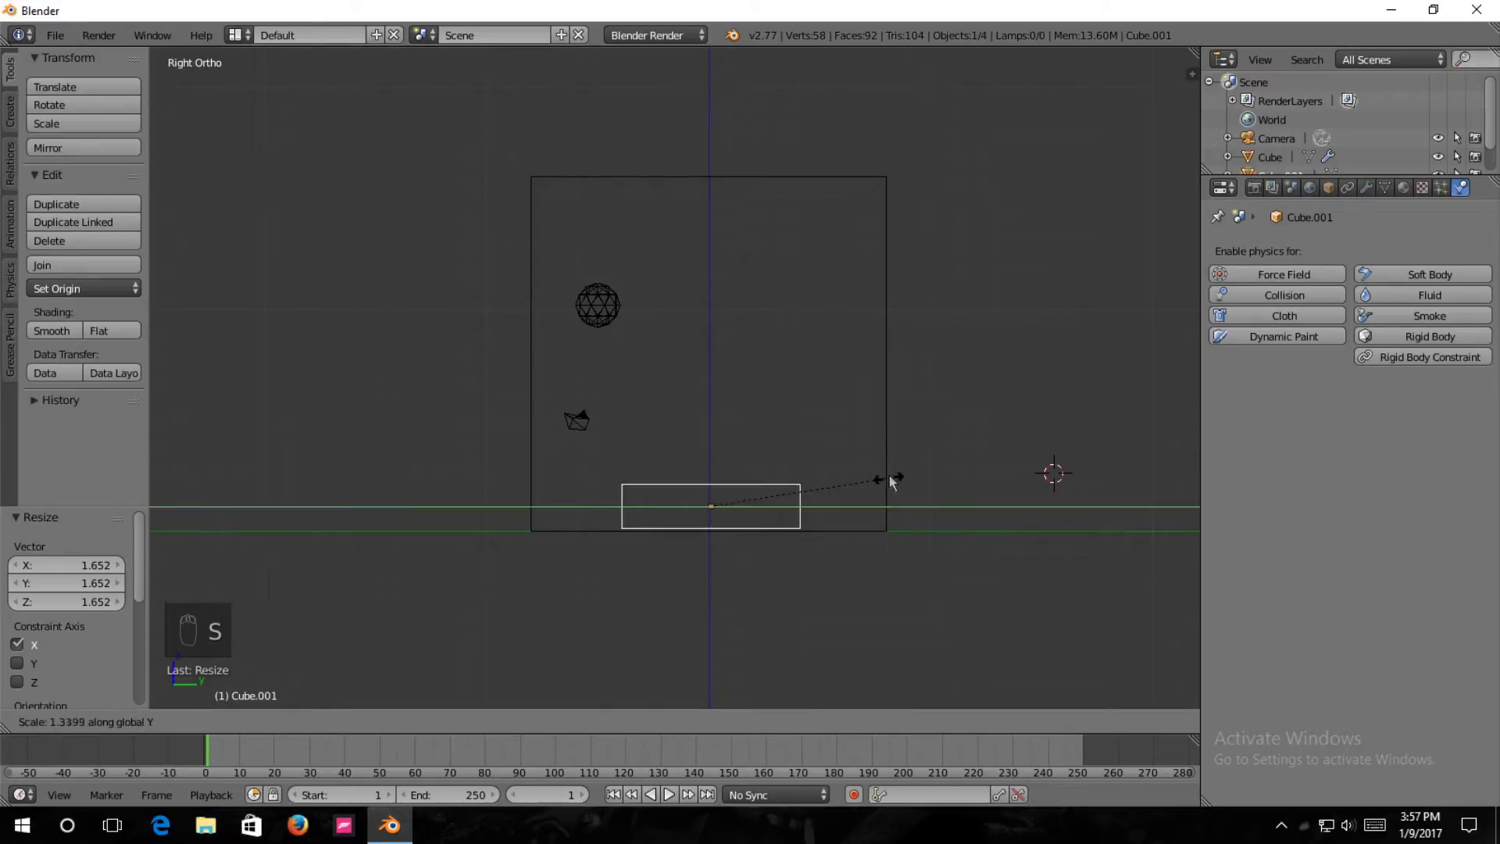
left_click(938, 477)
In Edit Mode, extrude the box's top face in place and scale the new face to about 0.94 to leave a thin rim.
mouse_move(938, 476)
middle_mouse_down()
mouse_move(1025, 420)
mouse_move(1020, 451)
mouse_move(869, 490)
mouse_move(948, 468)
mouse_move(945, 450)
middle_mouse_up()
scroll(758, 500, "up", 2)
middle_click_drag(758, 504, 776, 480)
key("Tab")
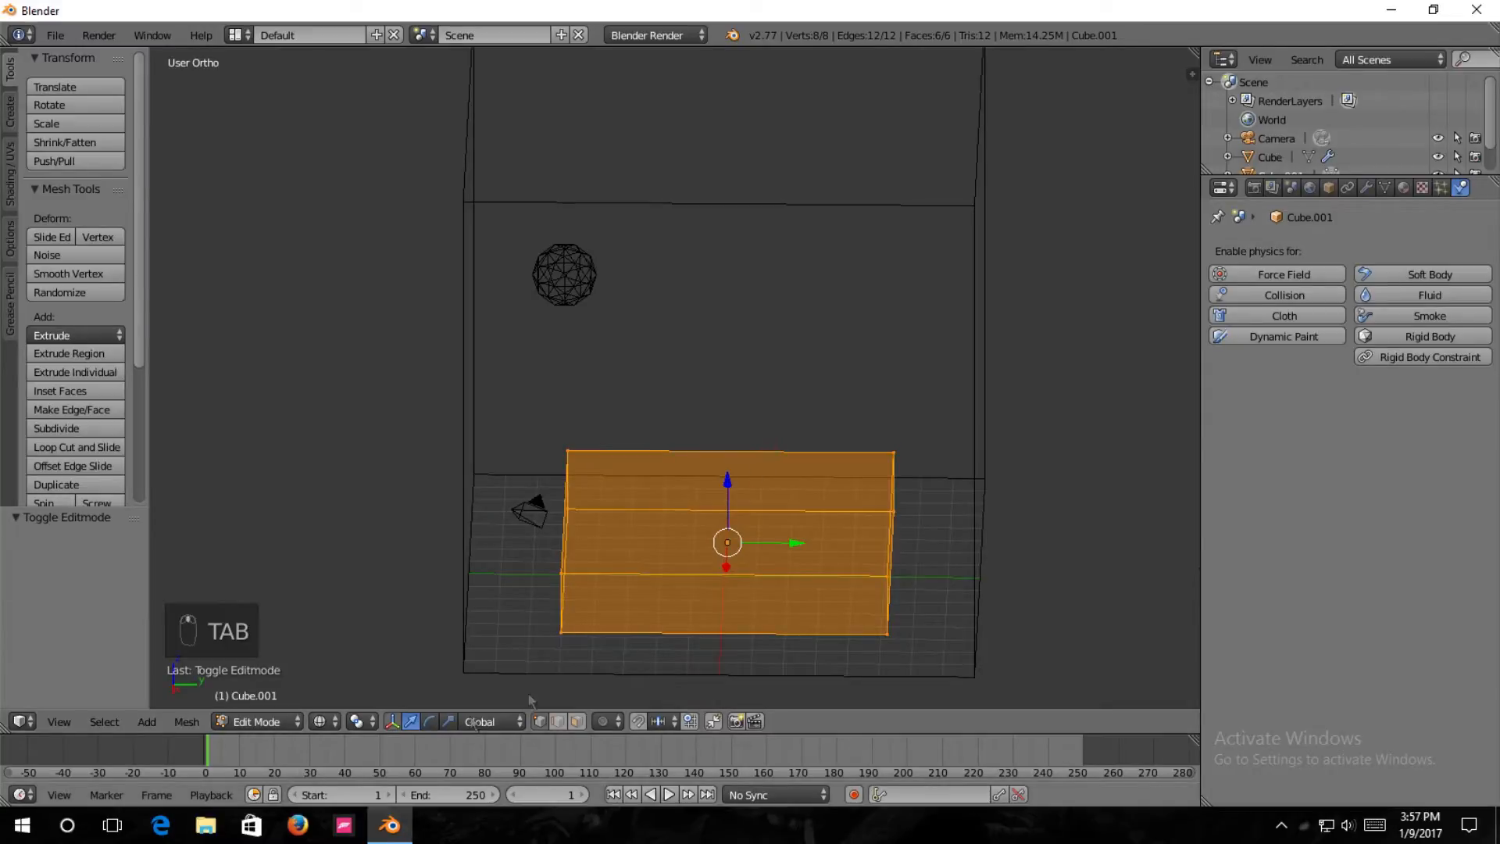
middle_click_drag(781, 515, 767, 549)
right_click(755, 524)
key("e")
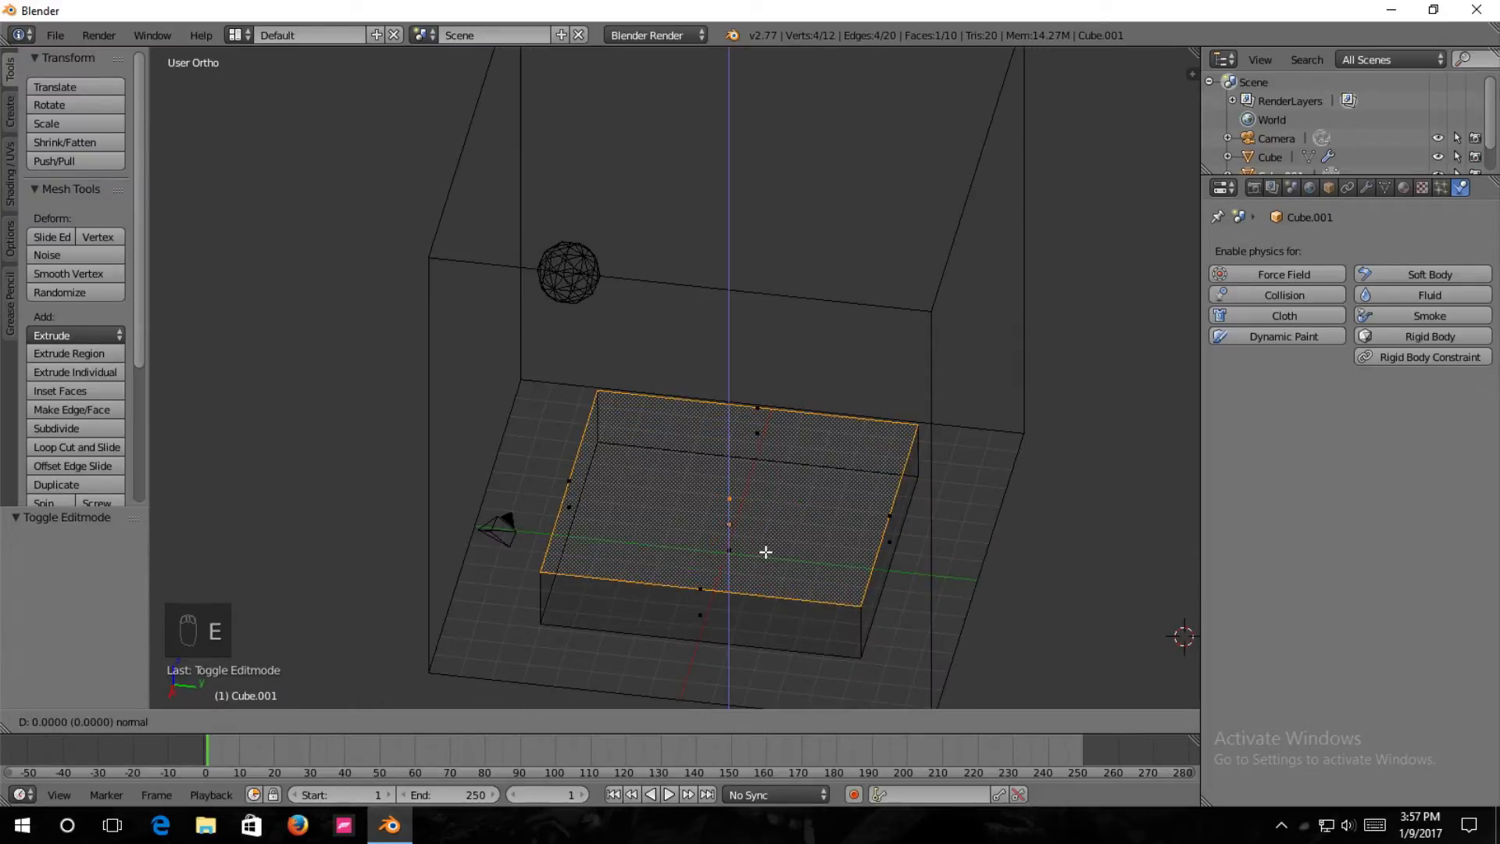
left_click(766, 552)
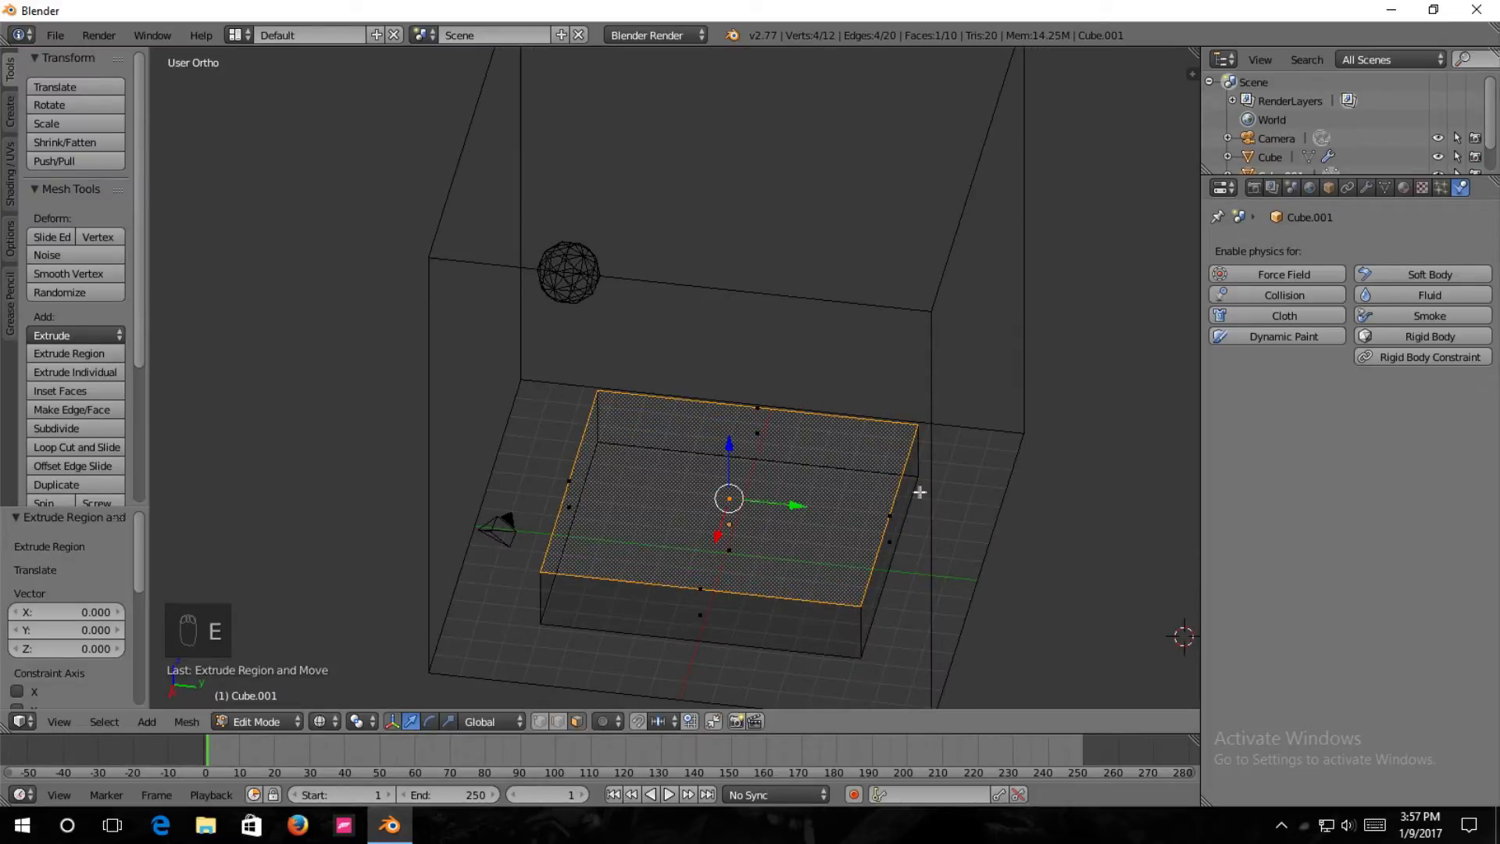
key("s")
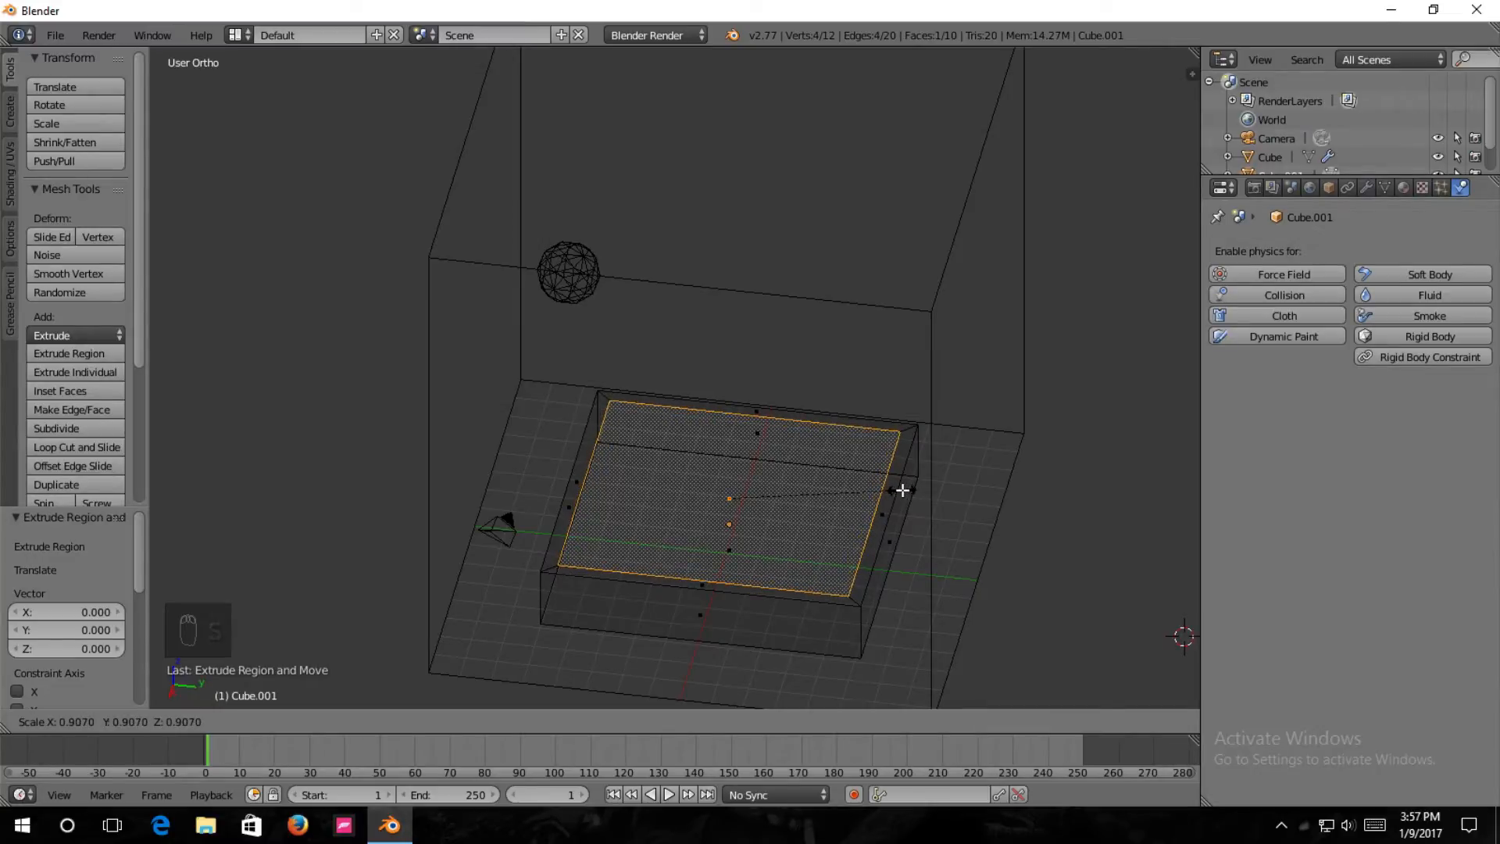
left_click(909, 490)
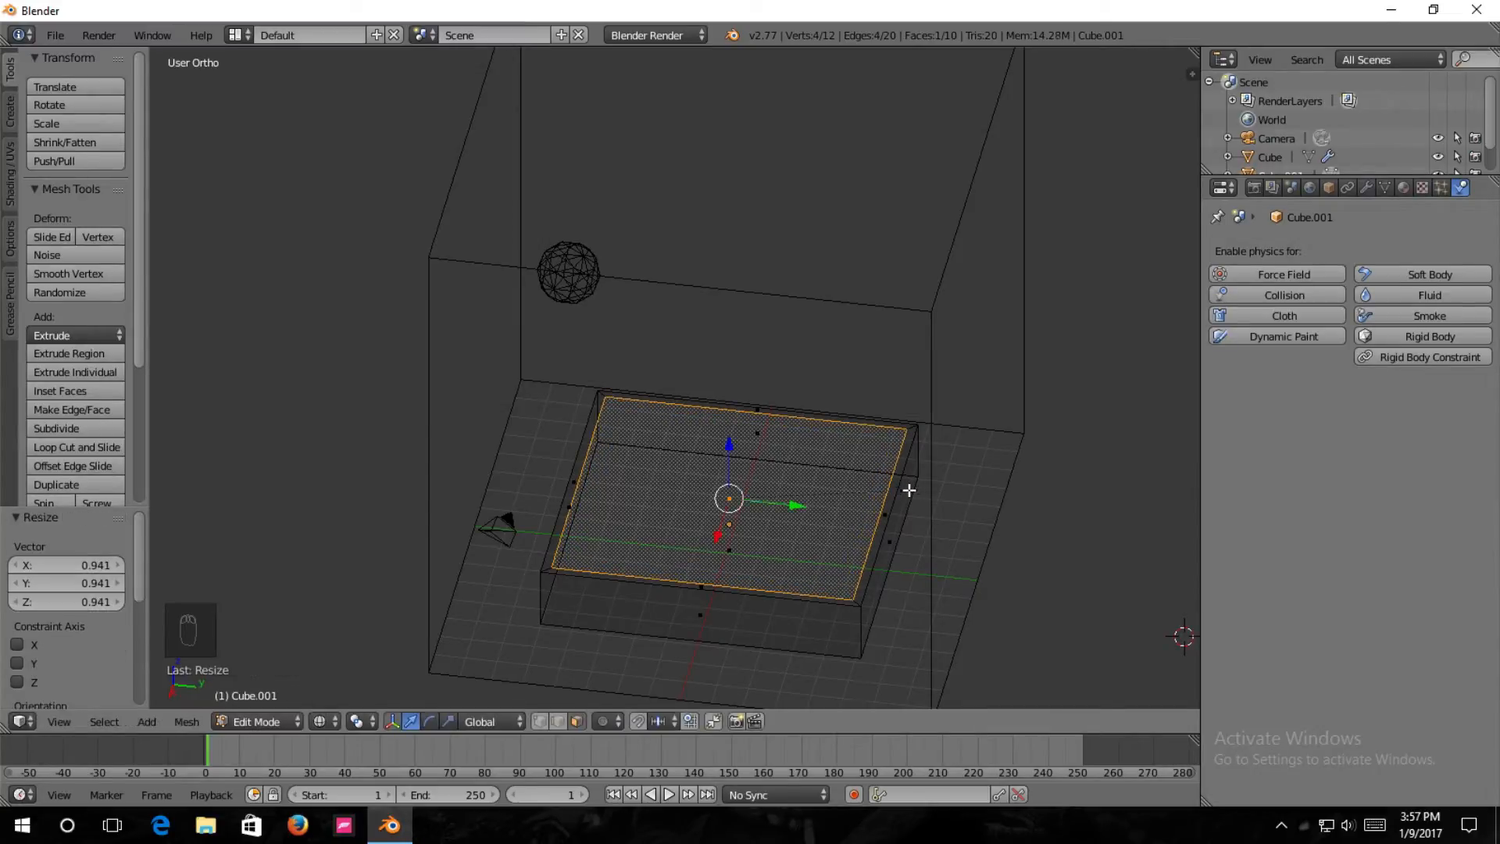
Extrude the inner top face and lower it about 1.70 units or slightly more along Z, hollowing the box into an open tray.
key("e")
left_click(850, 486)
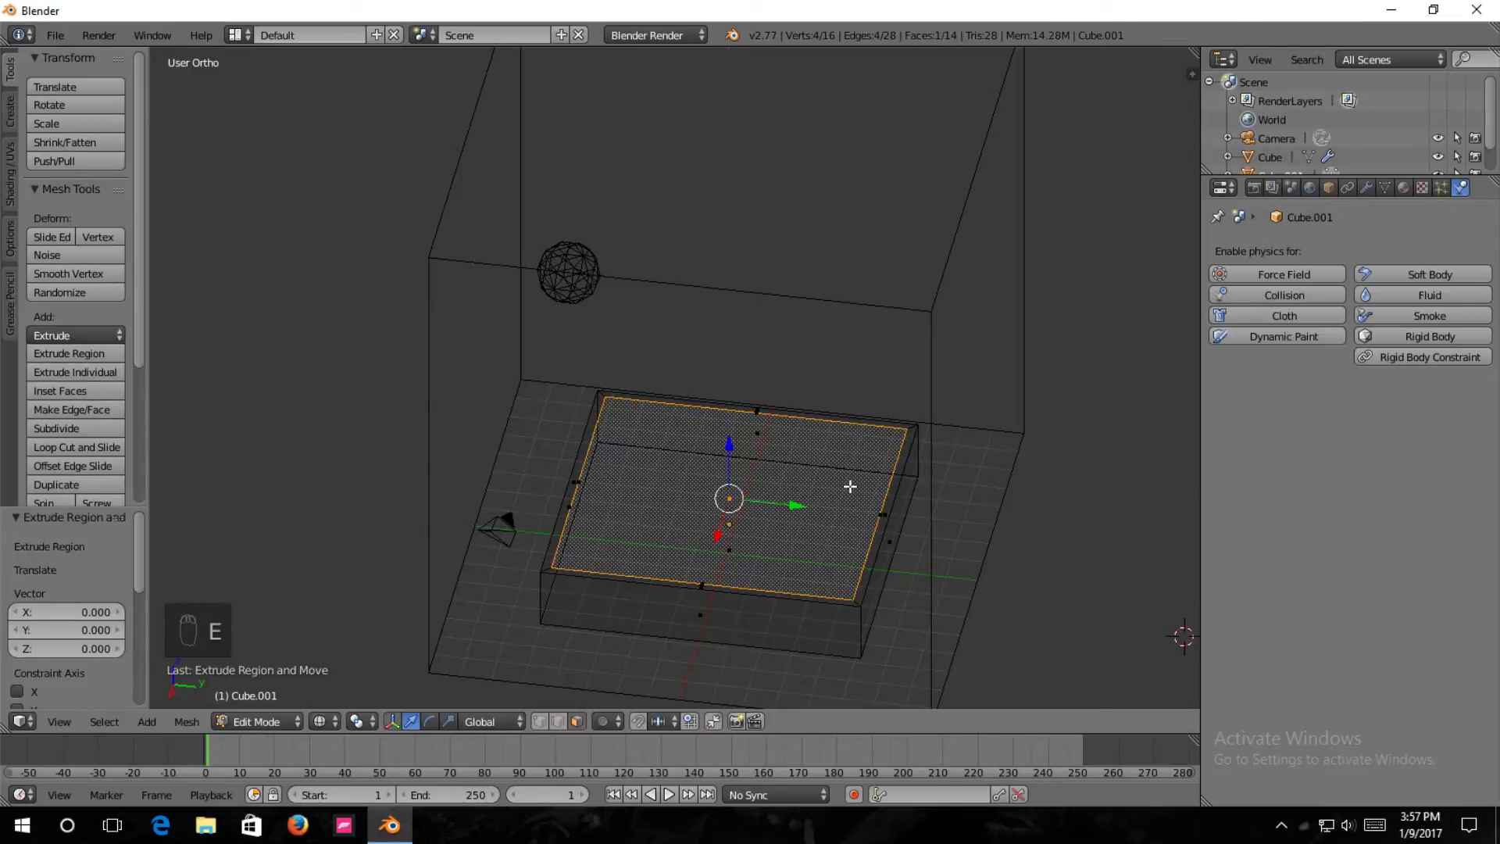
middle_click_drag(786, 472, 726, 443)
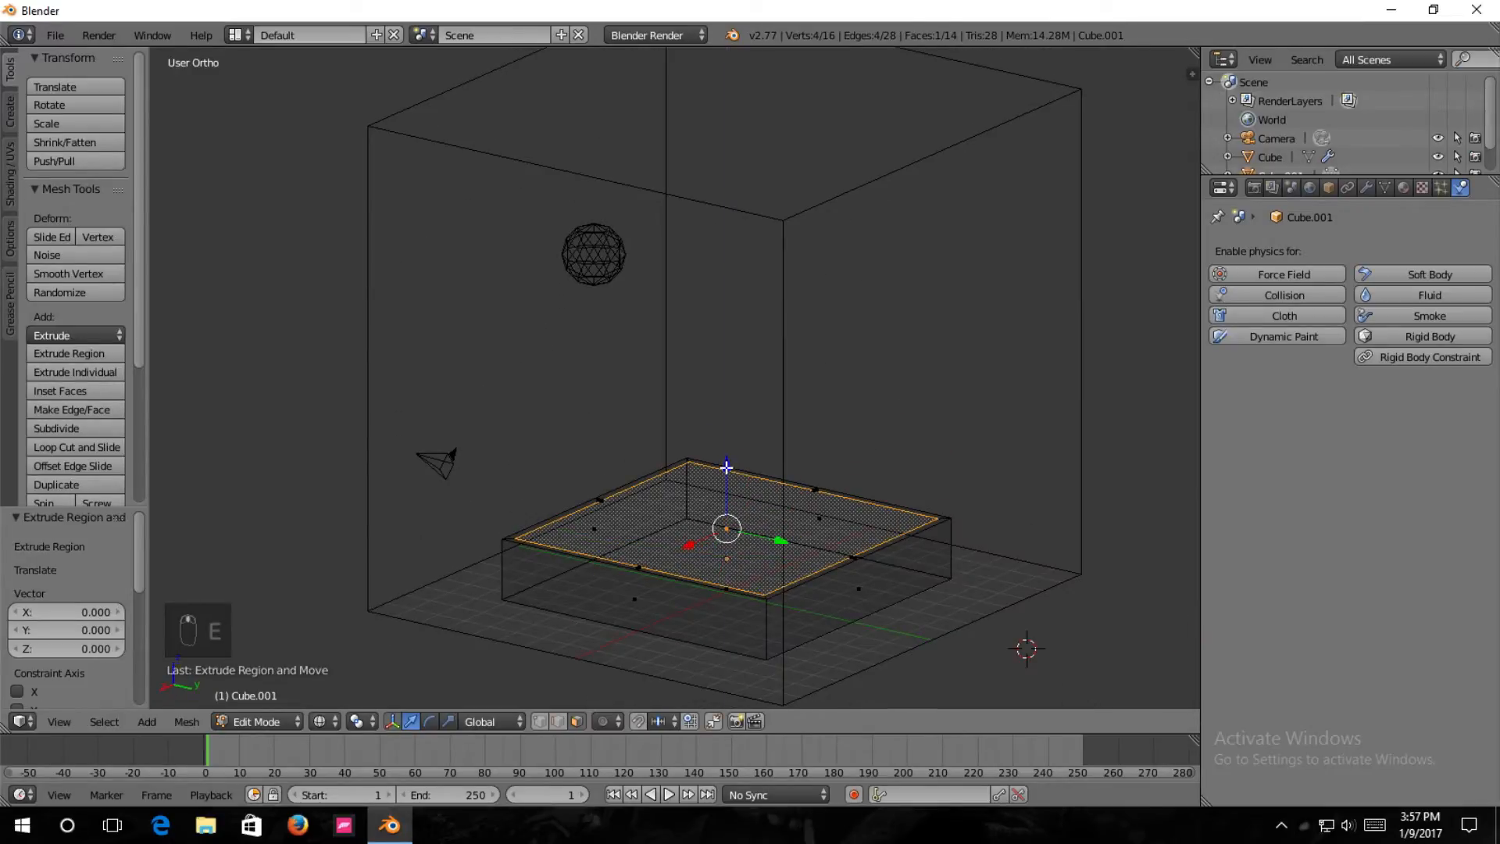
key("e")
left_click(728, 519)
key("KP_1")
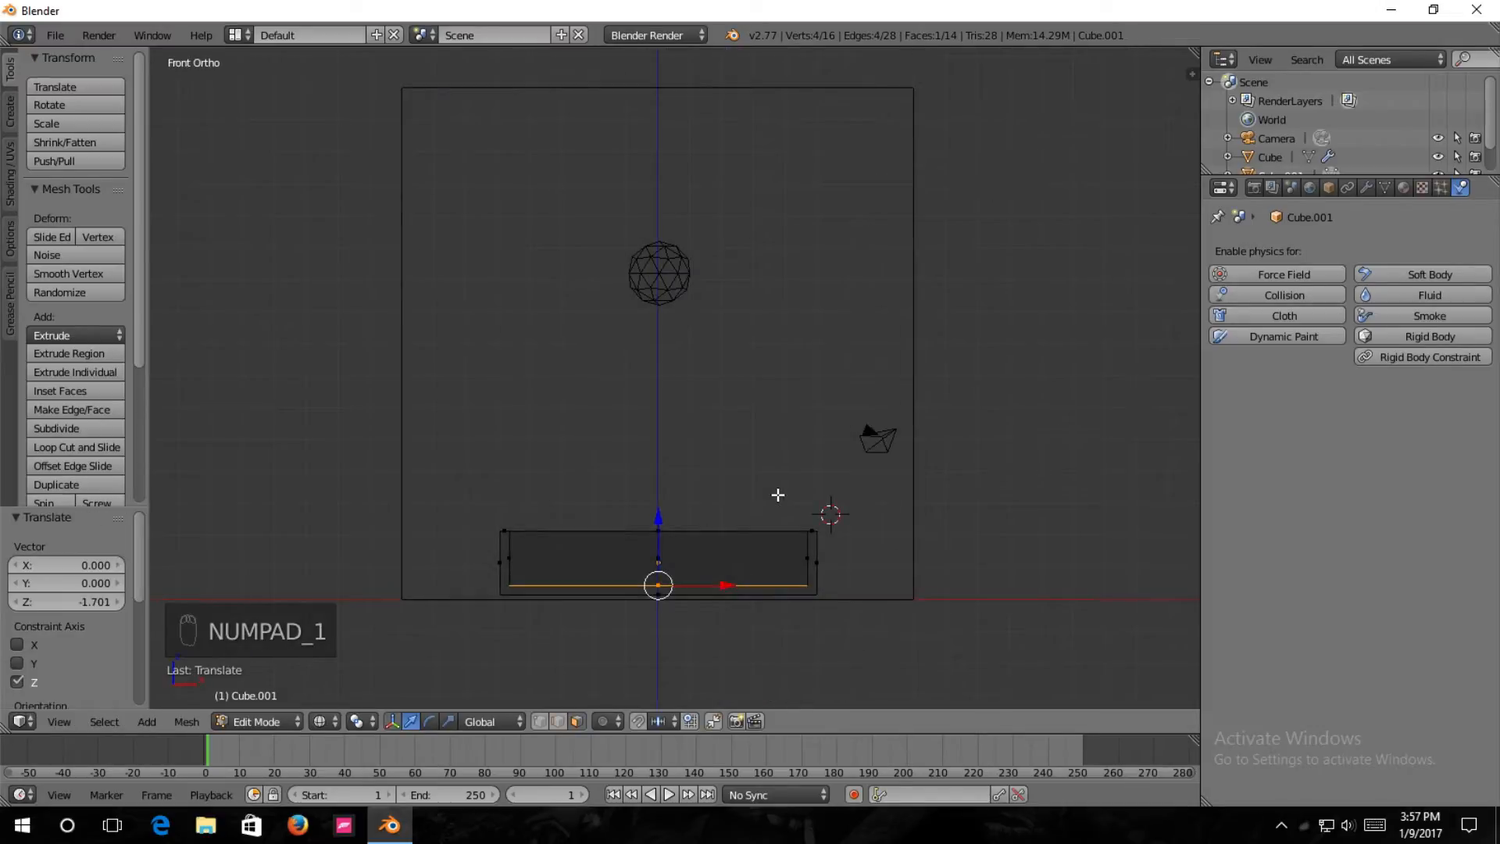
left_click_drag(658, 522, 659, 529)
middle_click_drag(1070, 509, 789, 488)
key("Tab")
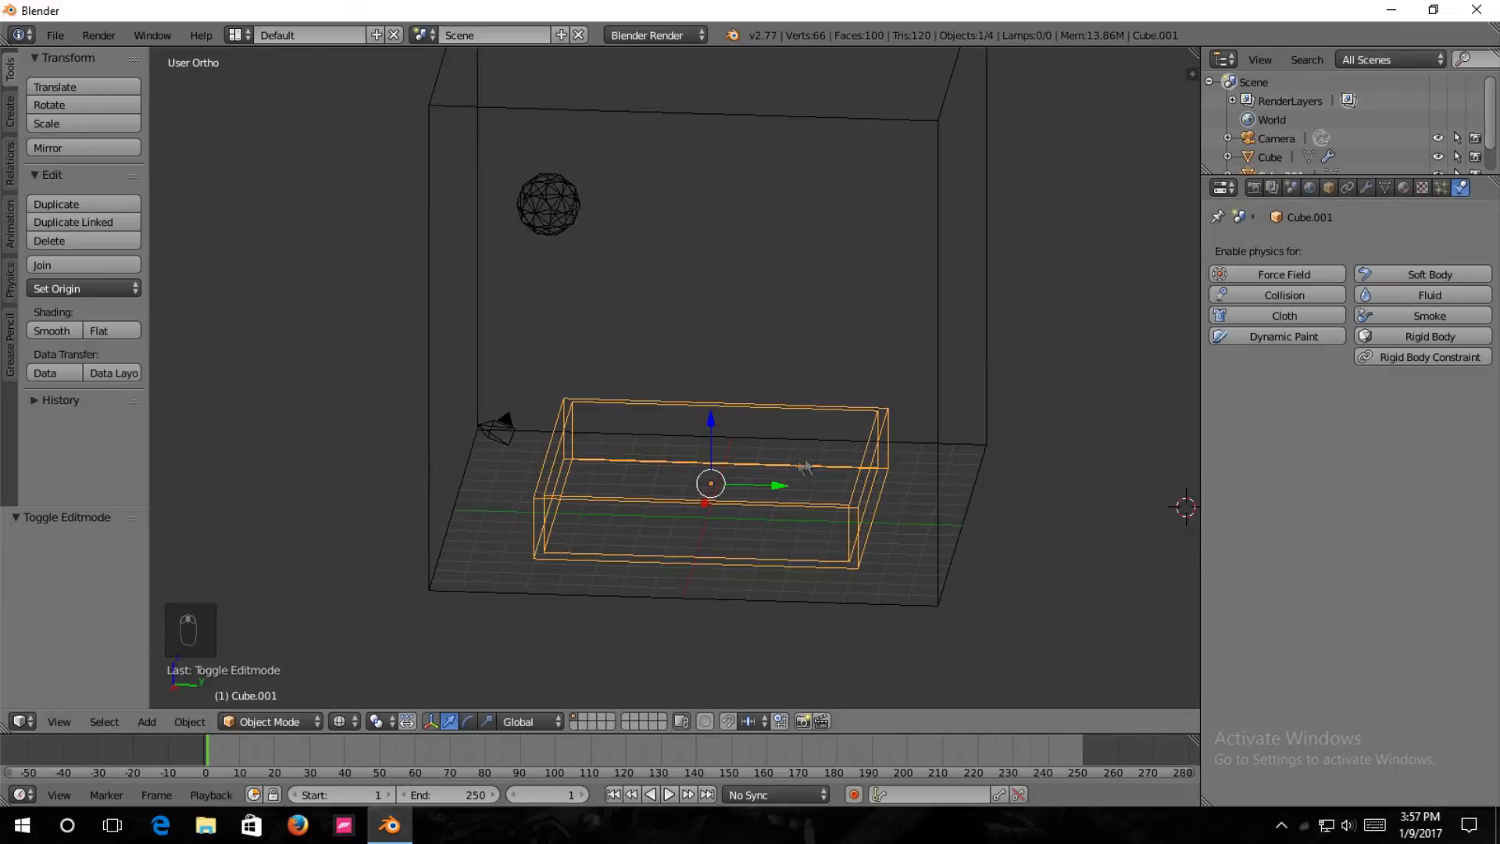
Enable Fluid physics on the tray and set its type to Obstacle.
left_click(1437, 302)
left_click(1348, 410)
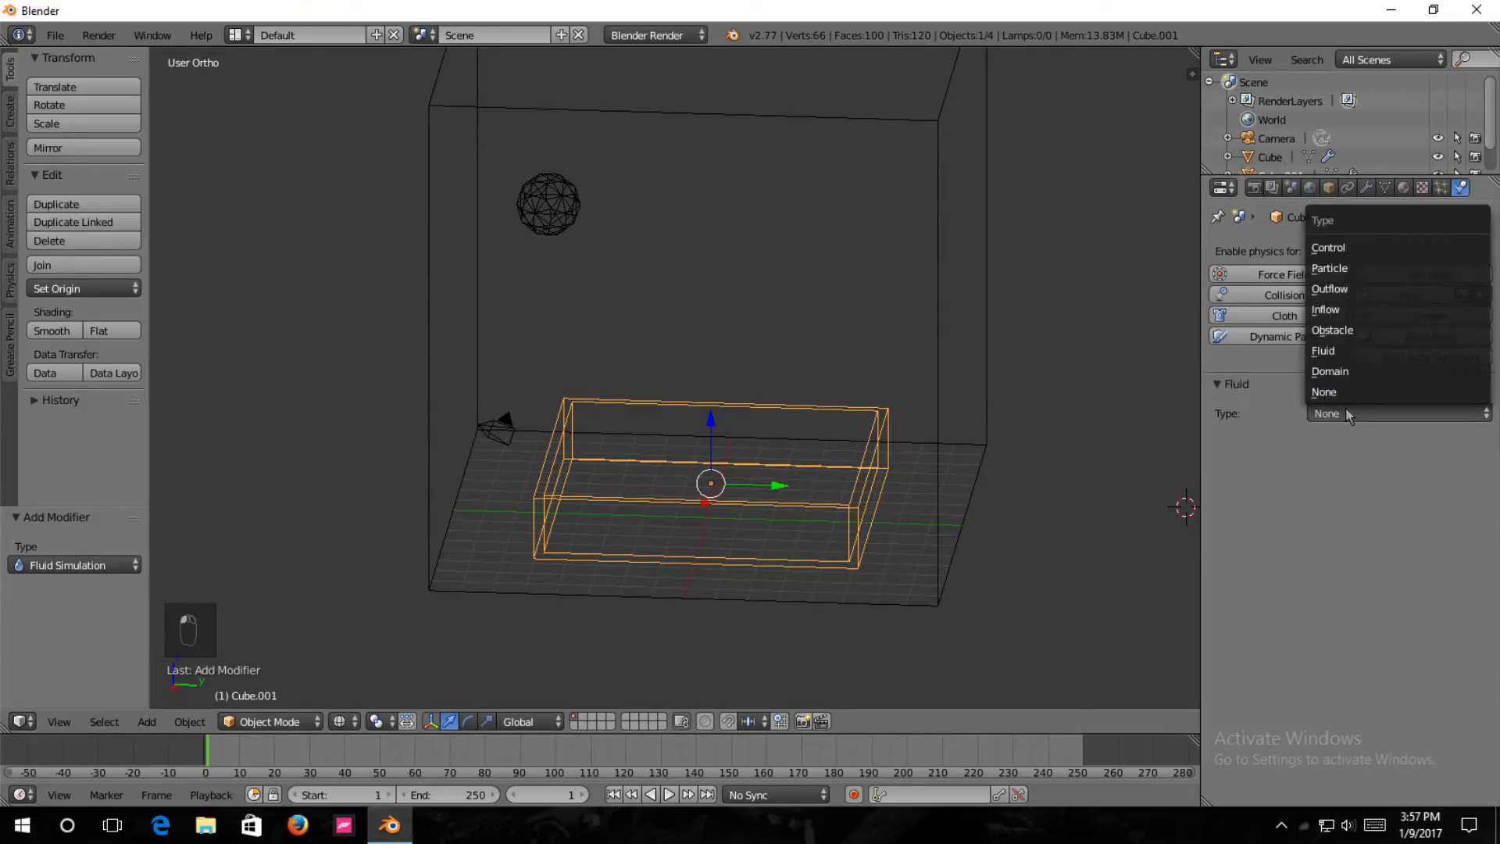
left_click(1364, 331)
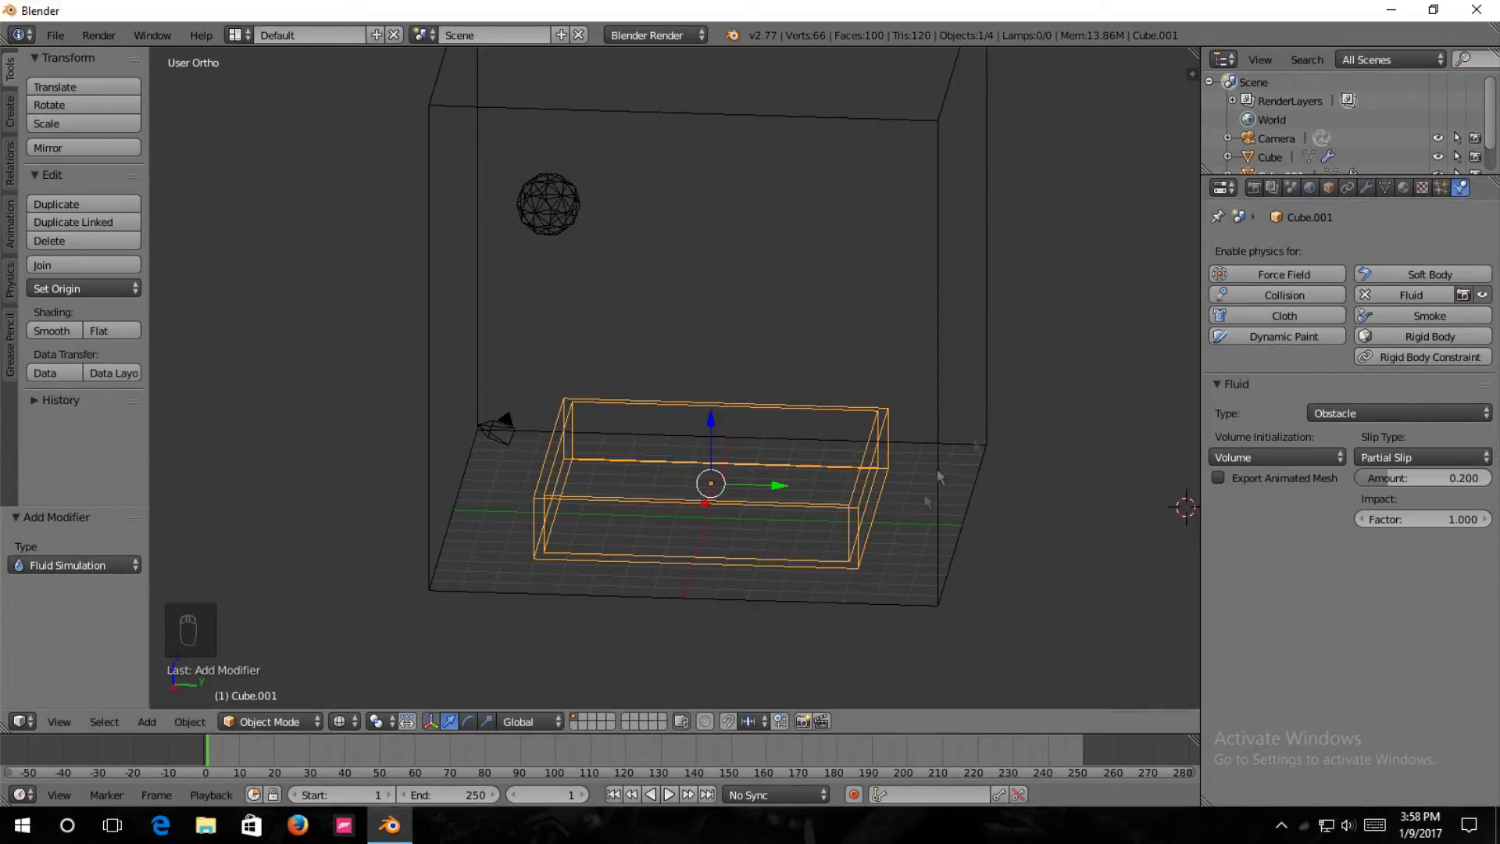
middle_click_drag(728, 469, 735, 455)
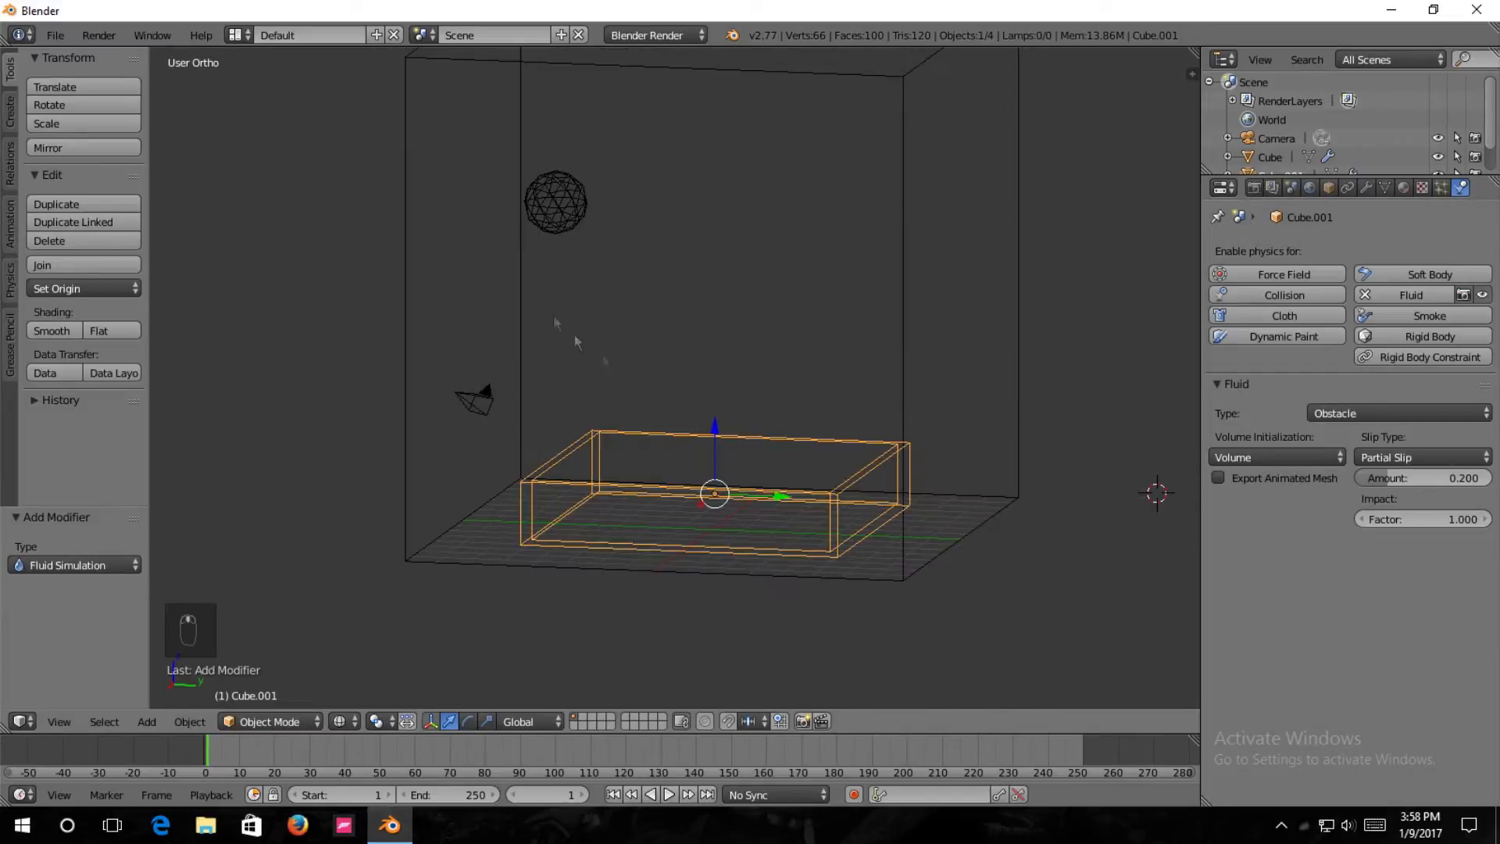
Select the domain cube, review its resolution and viewport display options, and bake the fluid simulation.
right_click(571, 197)
middle_click_drag(572, 203, 633, 310)
right_click(948, 331)
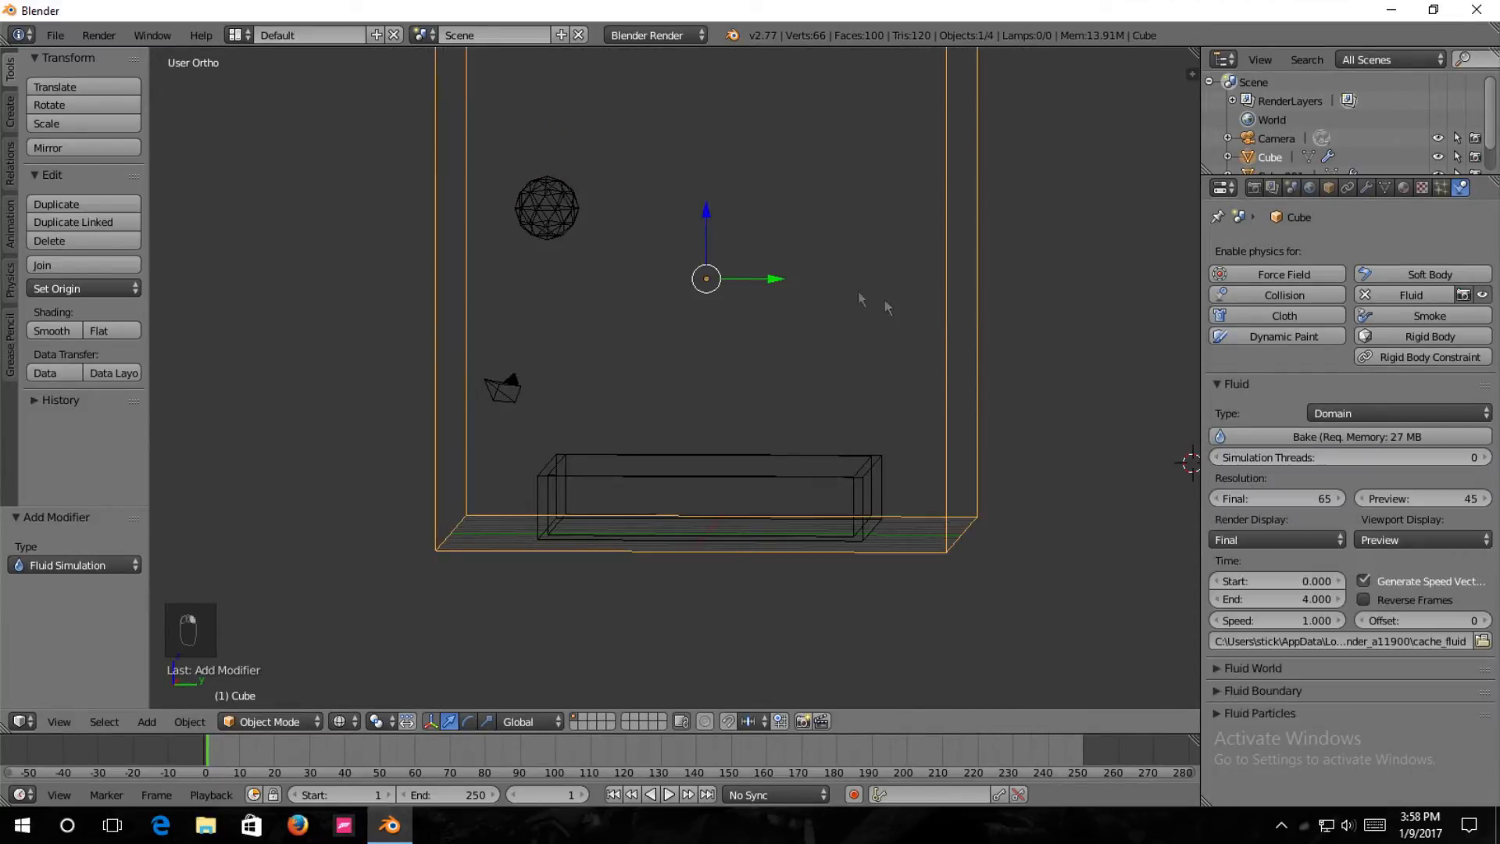
middle_click_drag(808, 238, 805, 284, "shift")
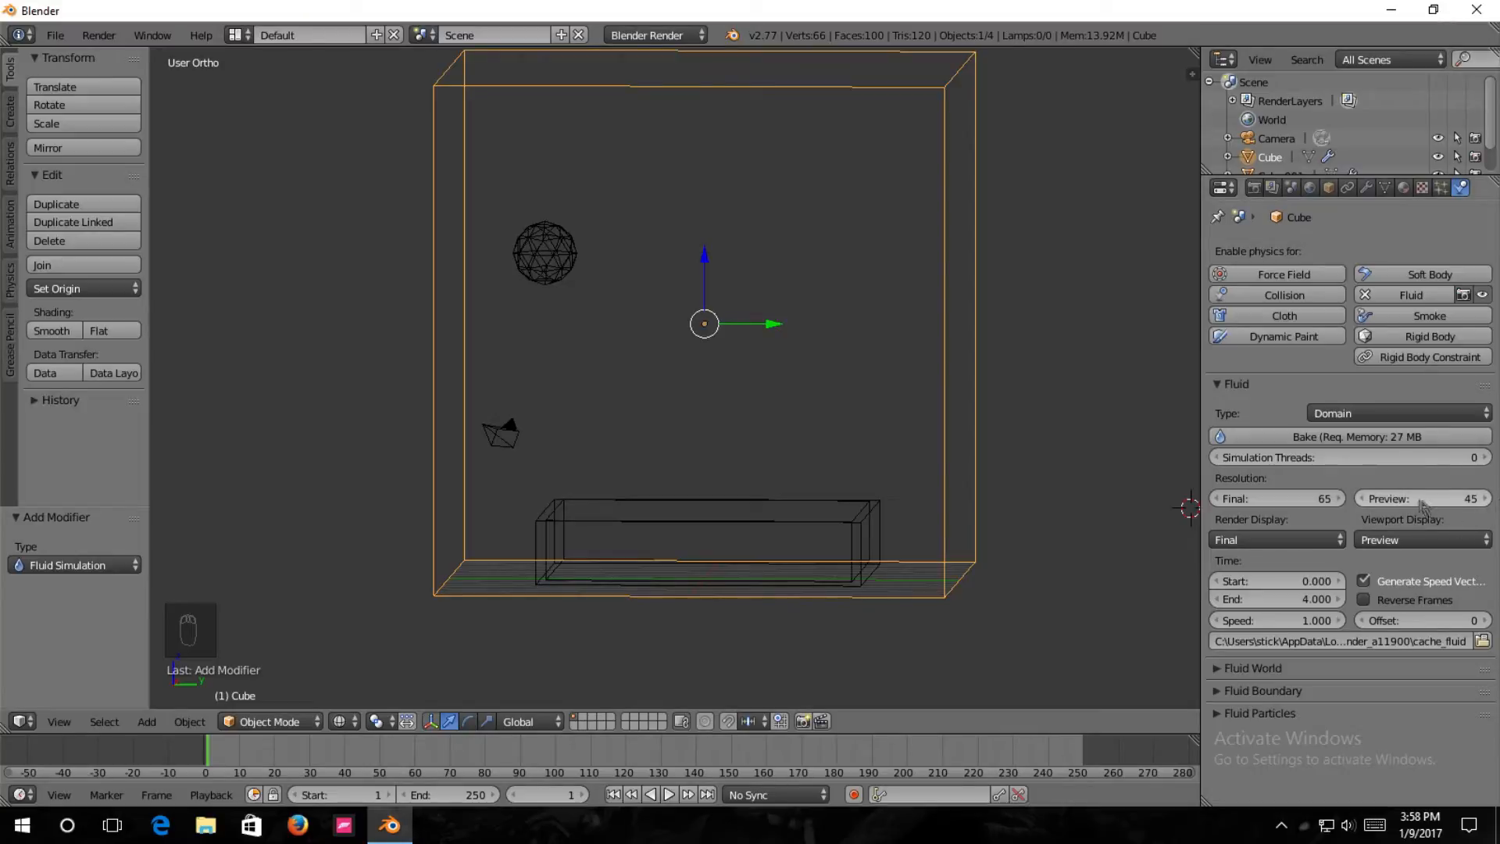
middle_click_drag(813, 358, 772, 349)
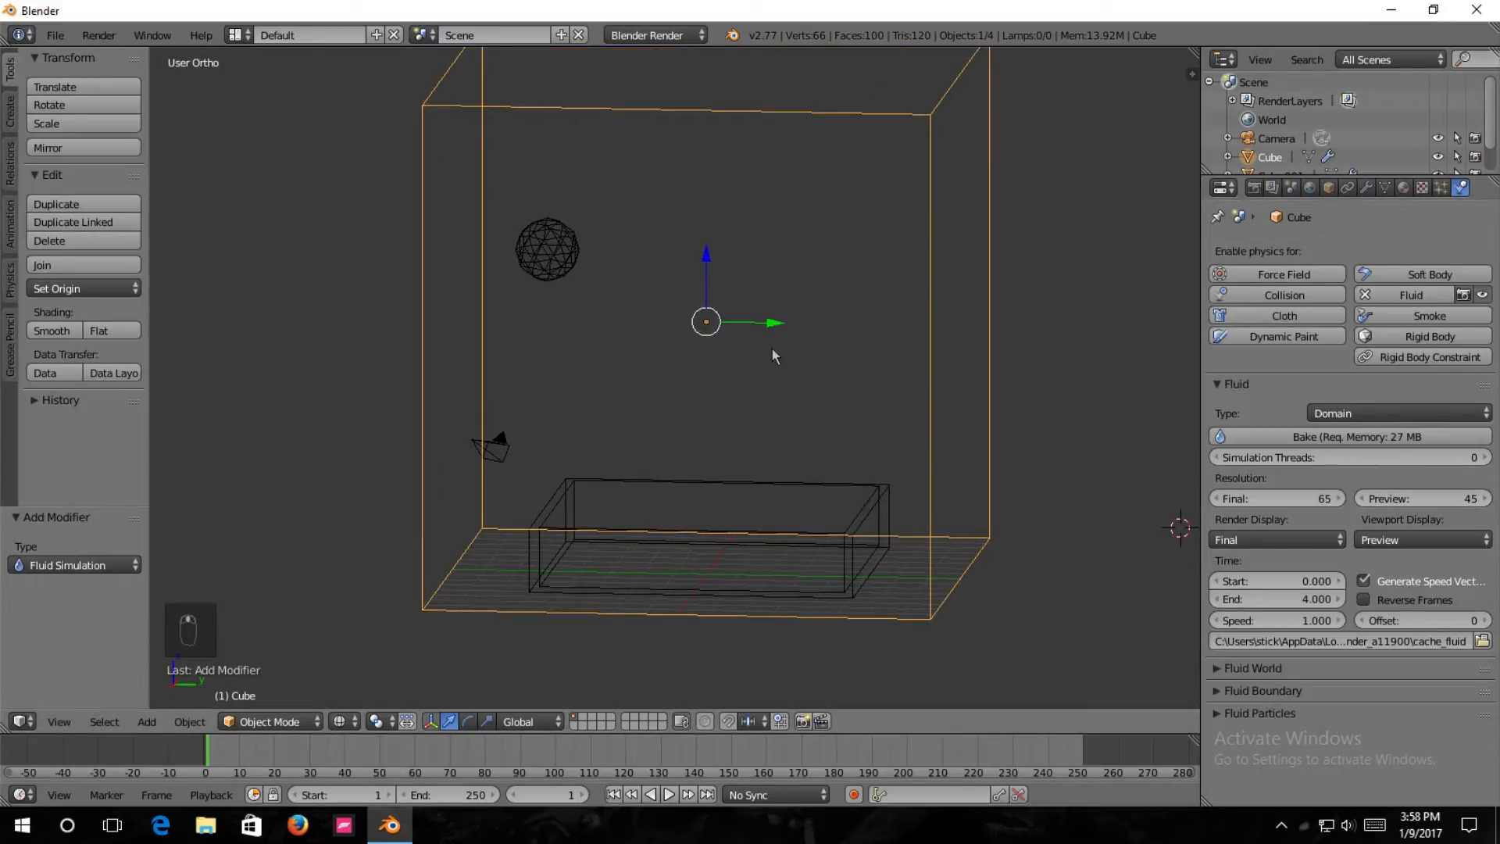
left_click(1452, 541)
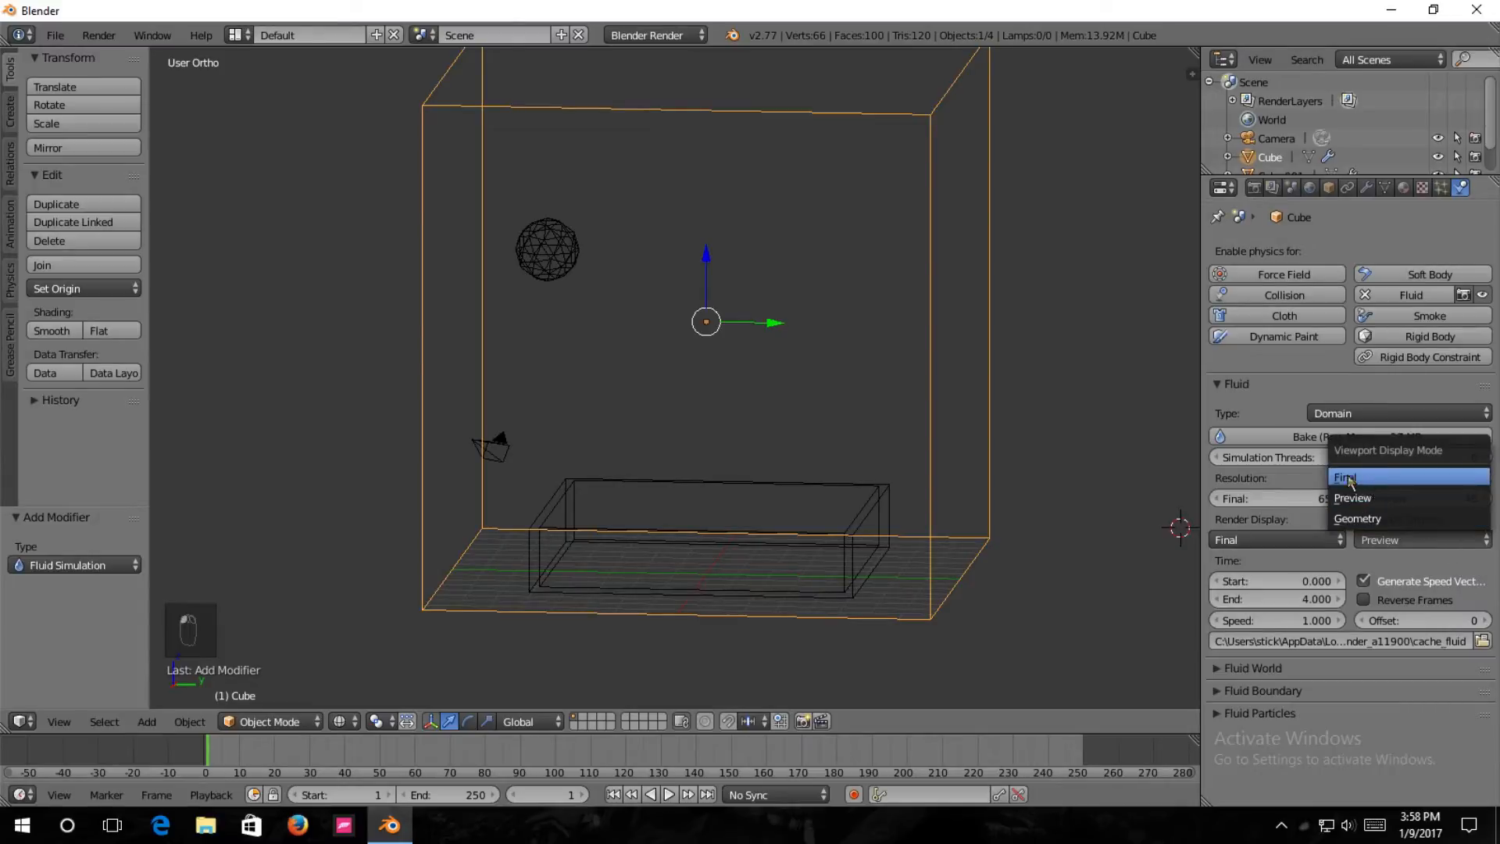
left_click(1388, 543)
middle_click_drag(653, 498, 773, 393)
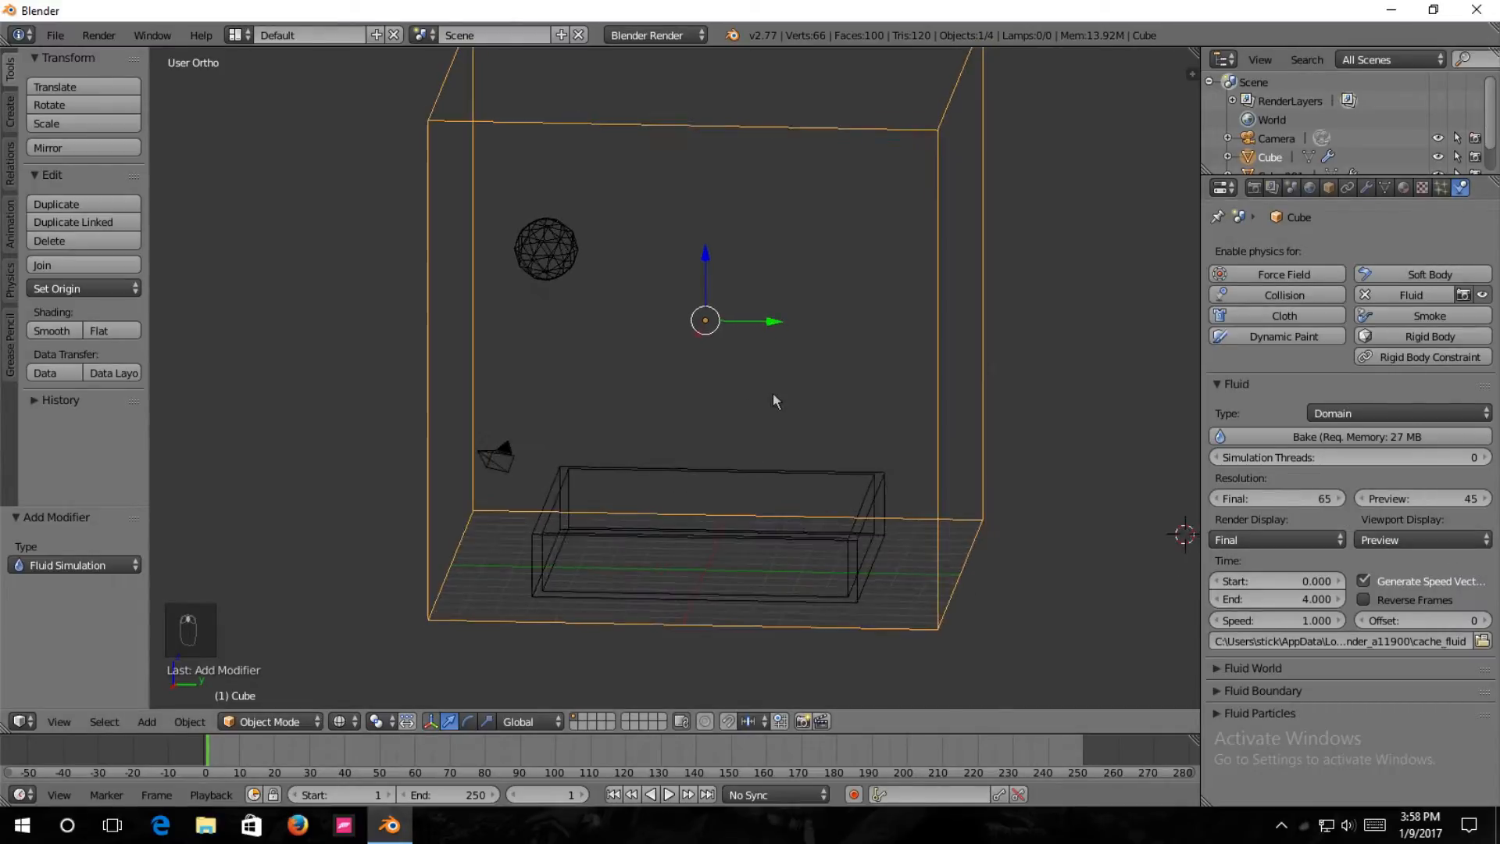
left_click(1401, 437)
mouse_move(734, 500)
middle_mouse_down()
mouse_move(730, 463)
mouse_move(727, 490)
middle_mouse_up()
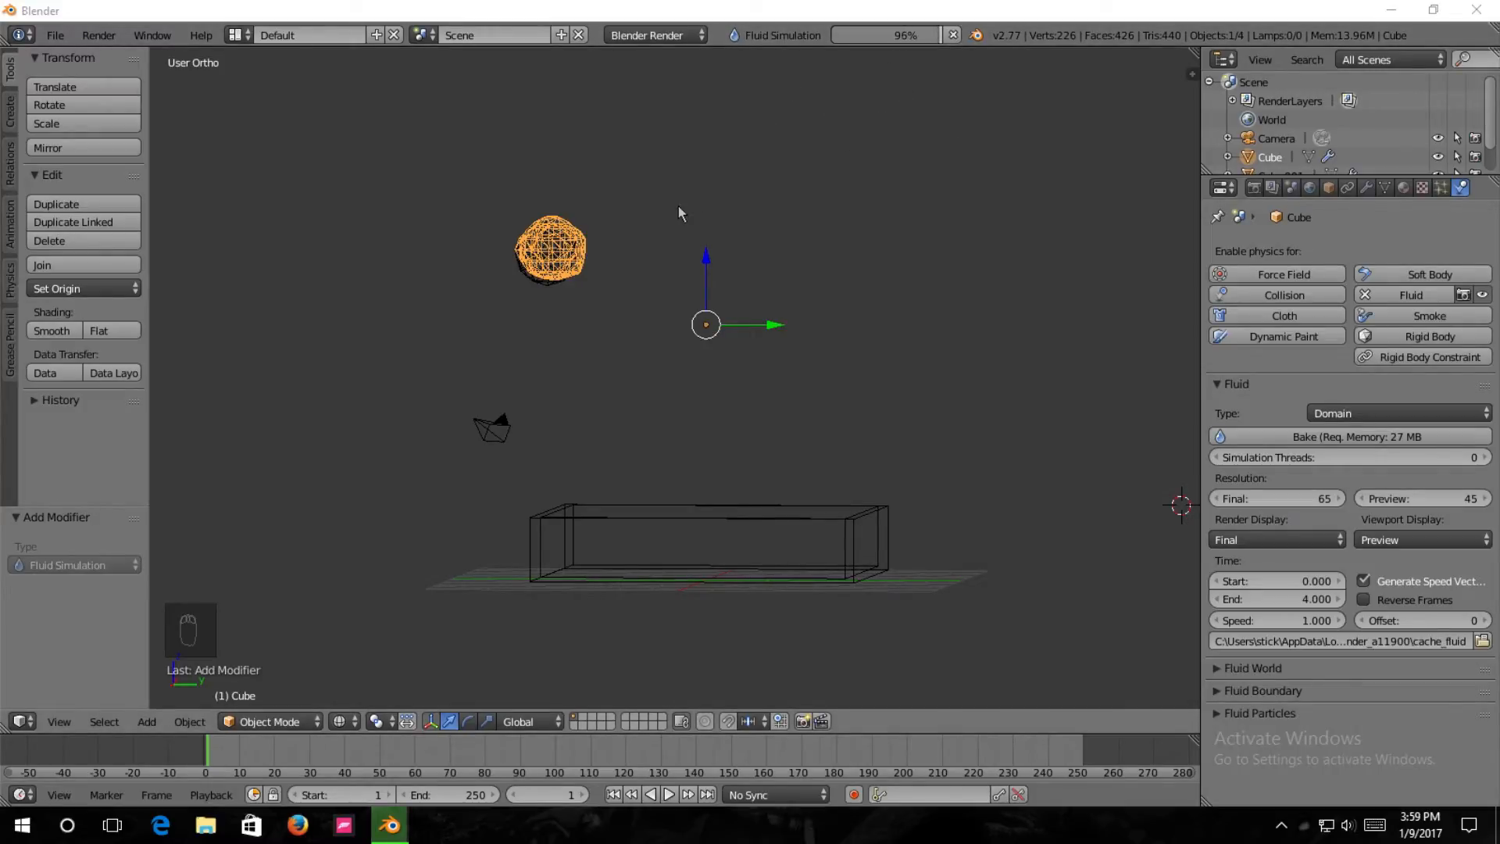
Step through the baked frames up to frame 28 to examine how the fluid falls from the sphere onto the tray.
middle_click_drag(678, 205, 677, 224)
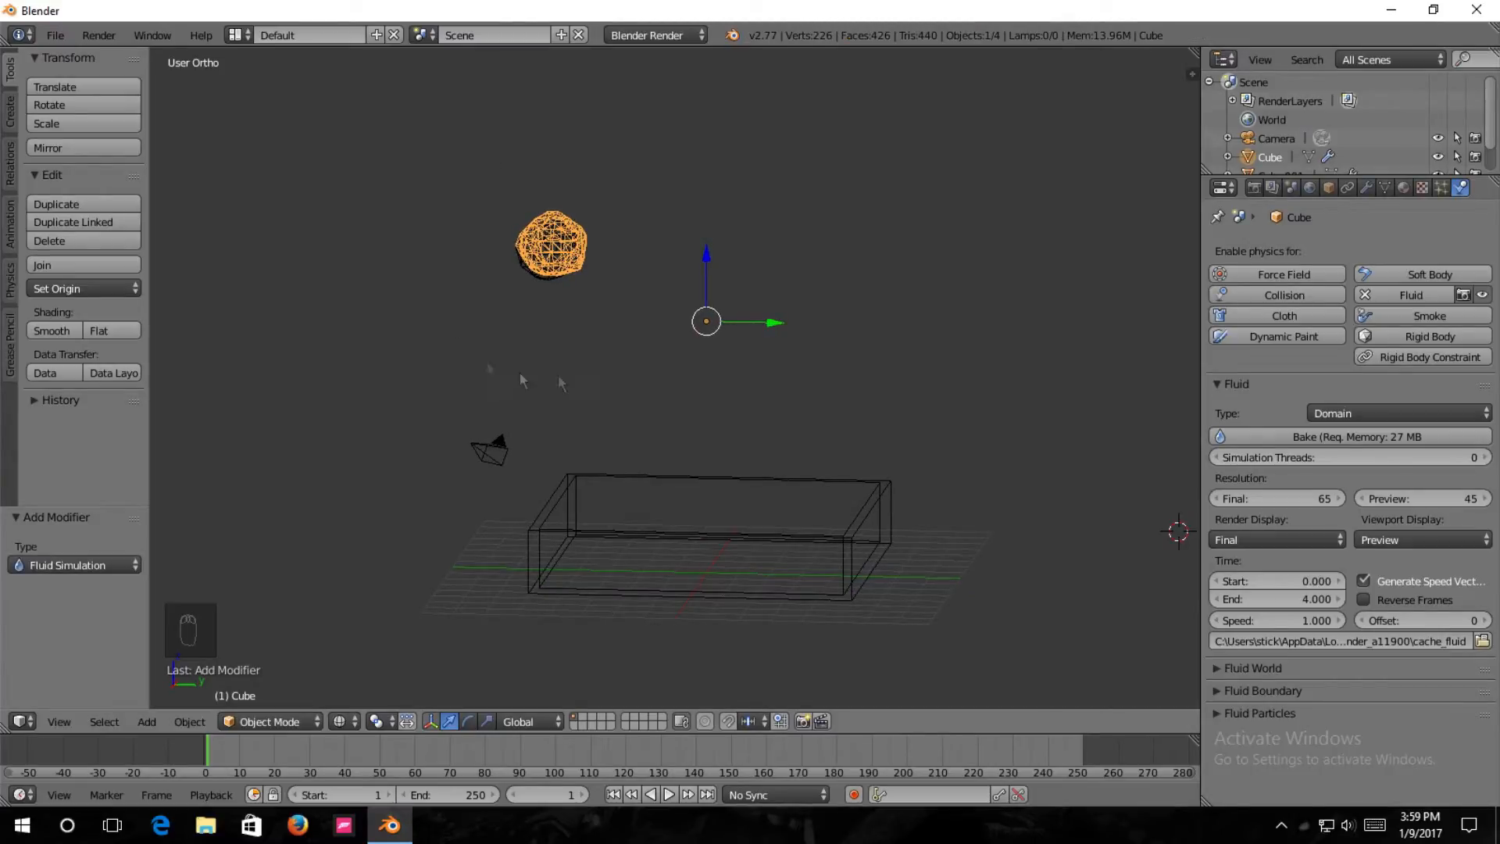
middle_click_drag(820, 267, 805, 375)
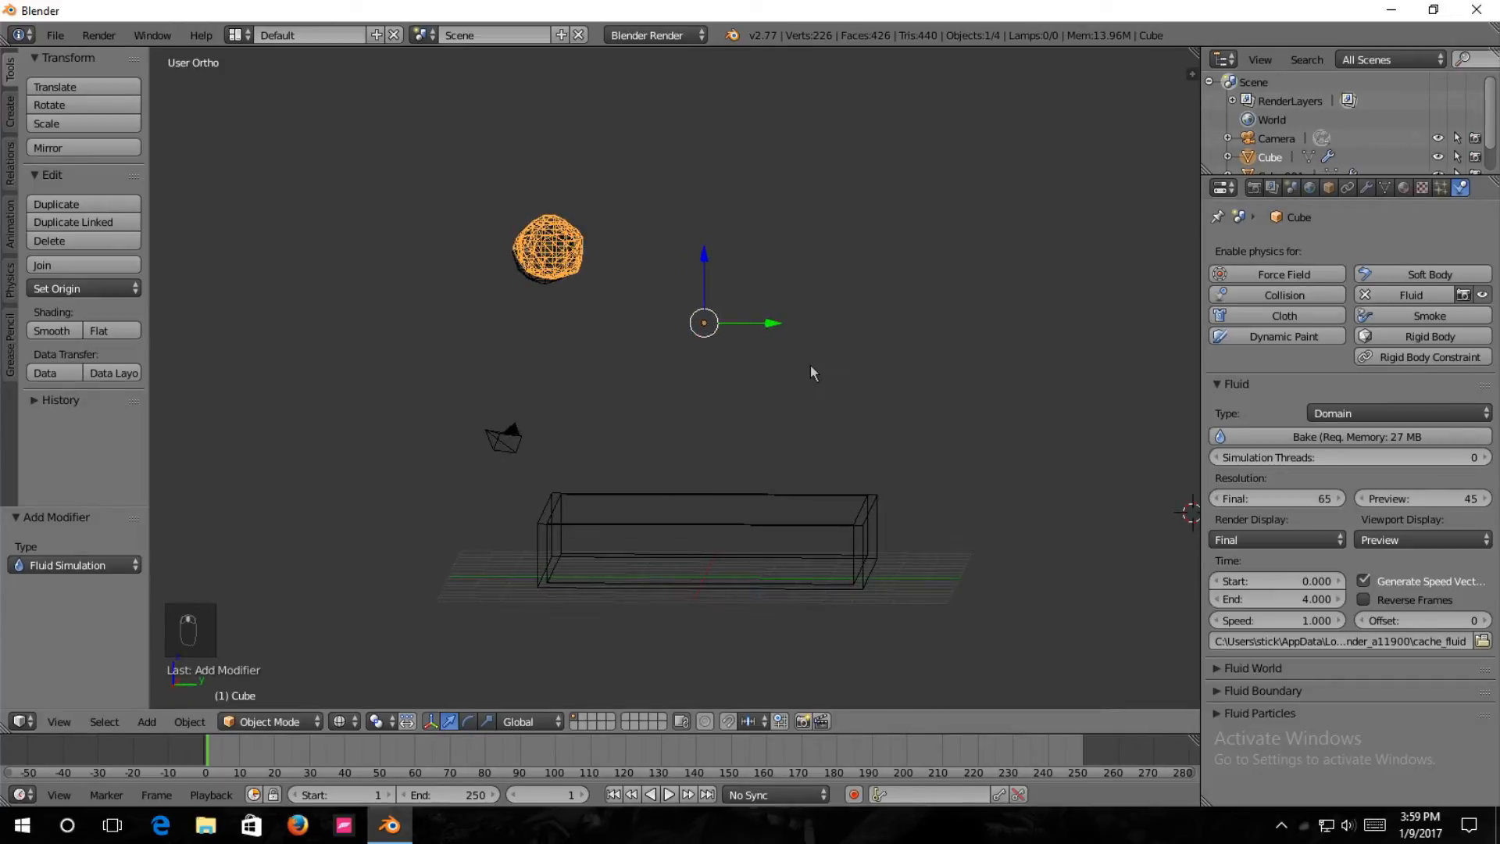
key("Right")
key("Right")
key("Right")
key("Right")
key("Right")
key("Right")
key("Right")
key("Right")
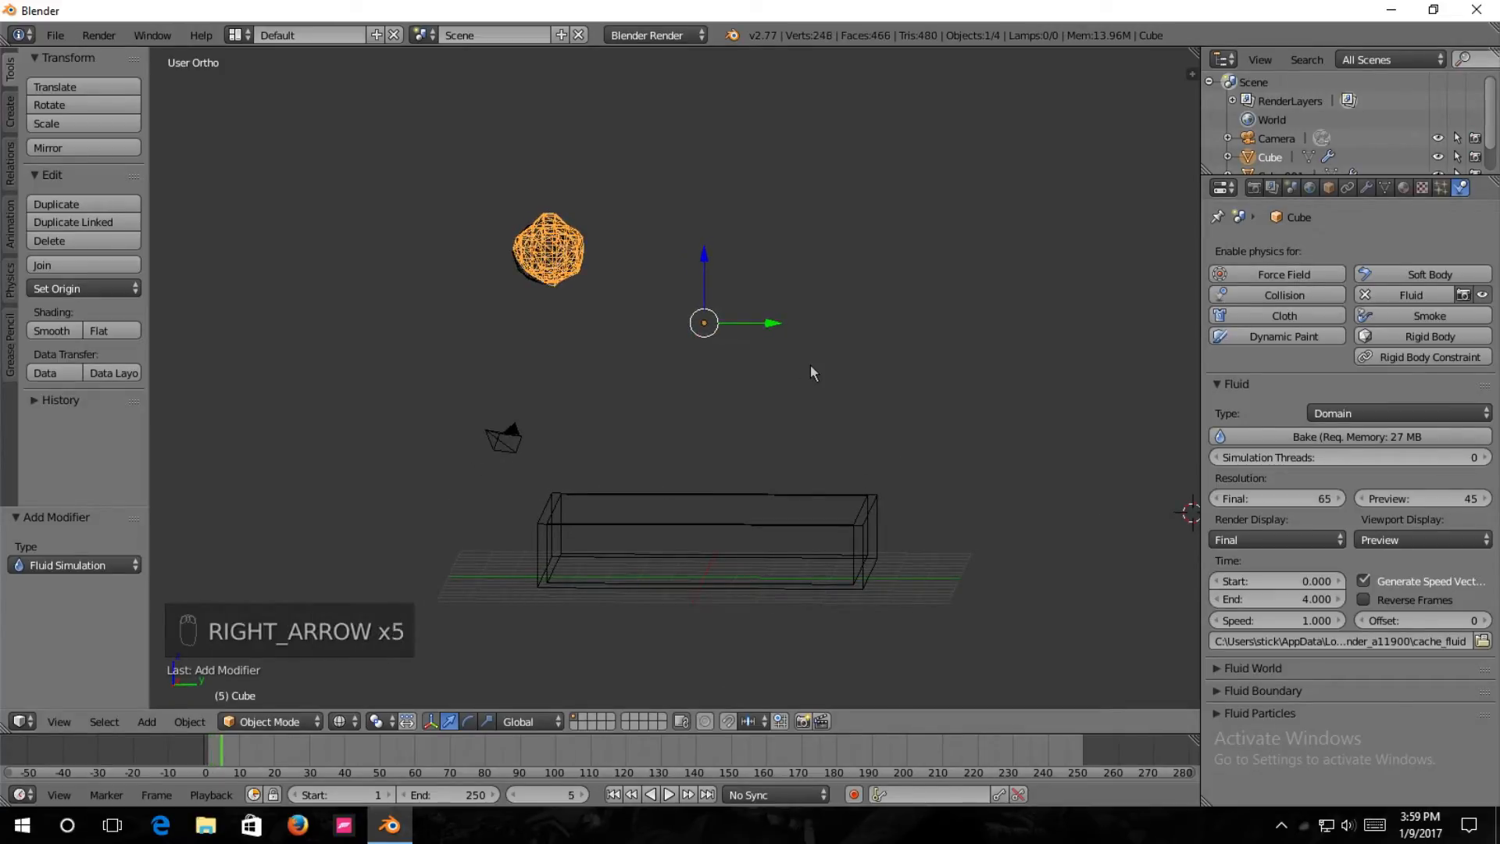
key("Right")
key("Right")
key("Right")
key("Right")
key("Right")
key("Right")
key("Right")
key("Right")
key("Right")
key("Right")
key("Right")
key("Right")
key("Right")
key("Right")
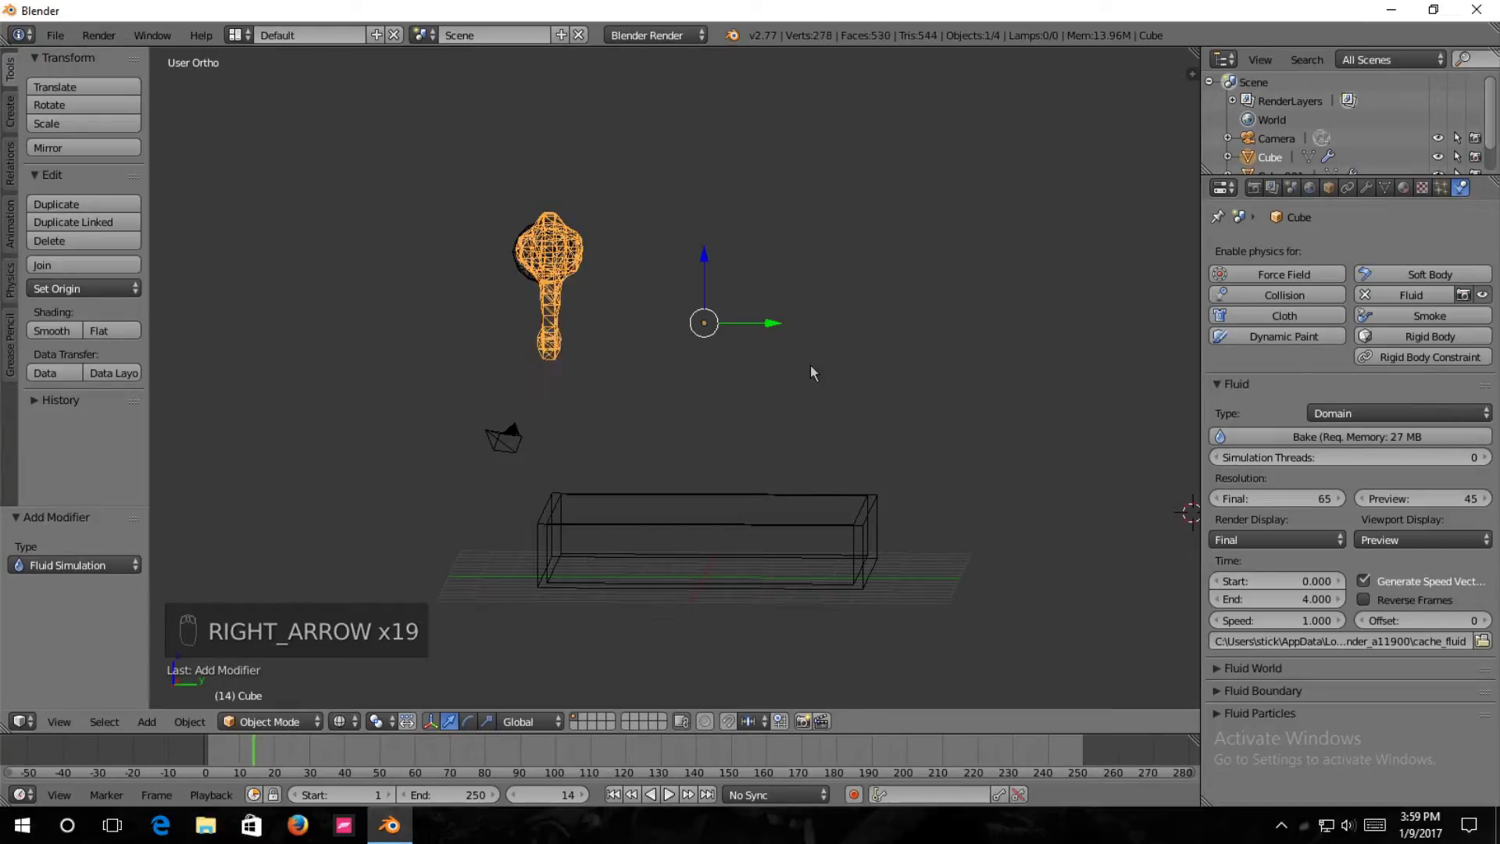
key("Right")
key("Right")
key("Right")
key("Right")
key("Right")
key("Right")
key("Right")
key("Right")
key("Right")
key("Right")
key("Right")
key("Right")
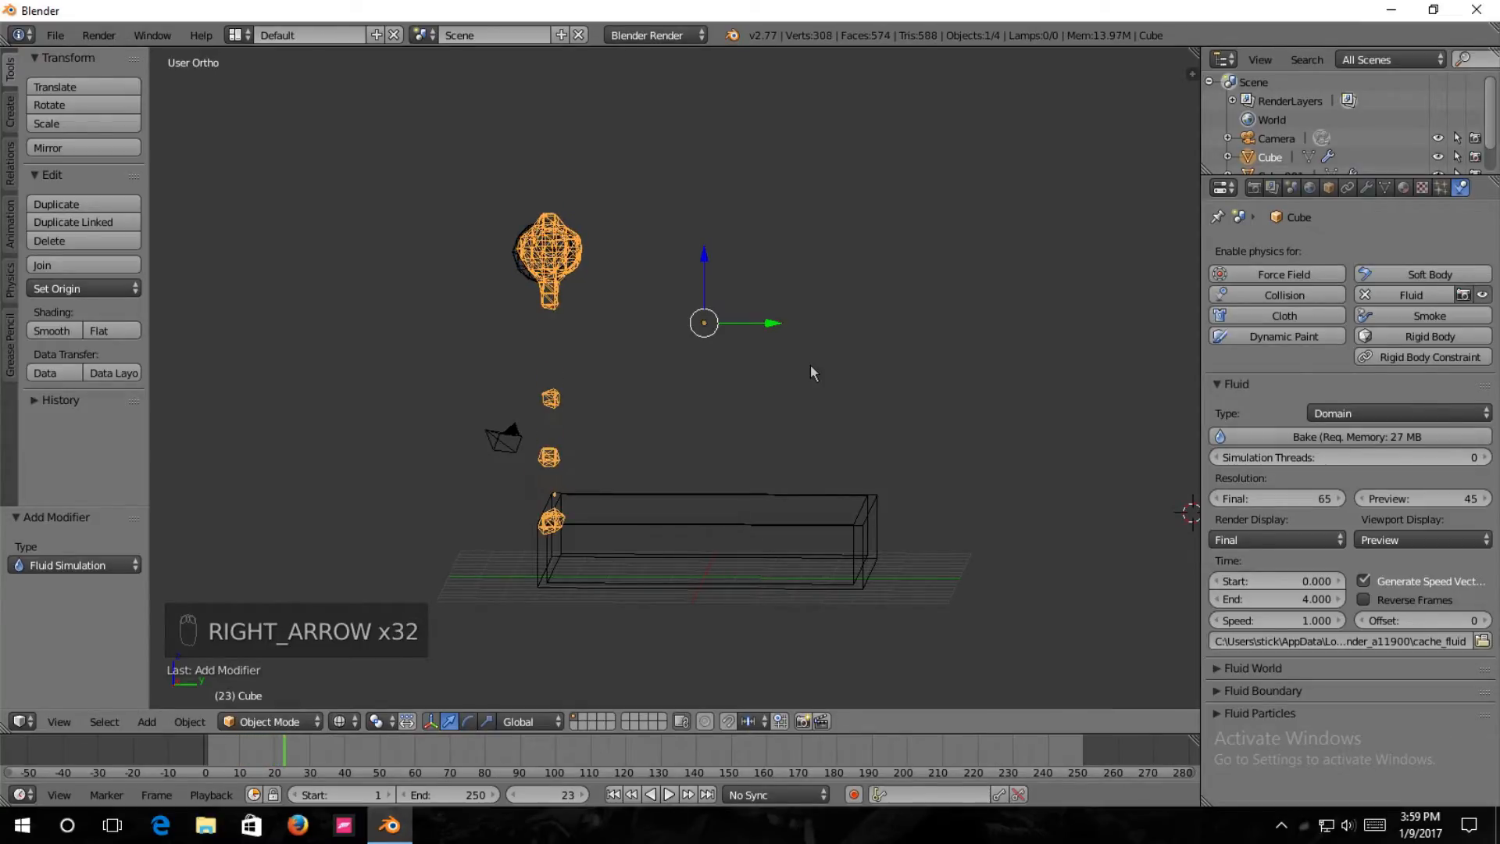
key("Right")
key("Right")
key("Right")
key("Right")
key("Right")
key("Right")
middle_click_drag(637, 419, 669, 489)
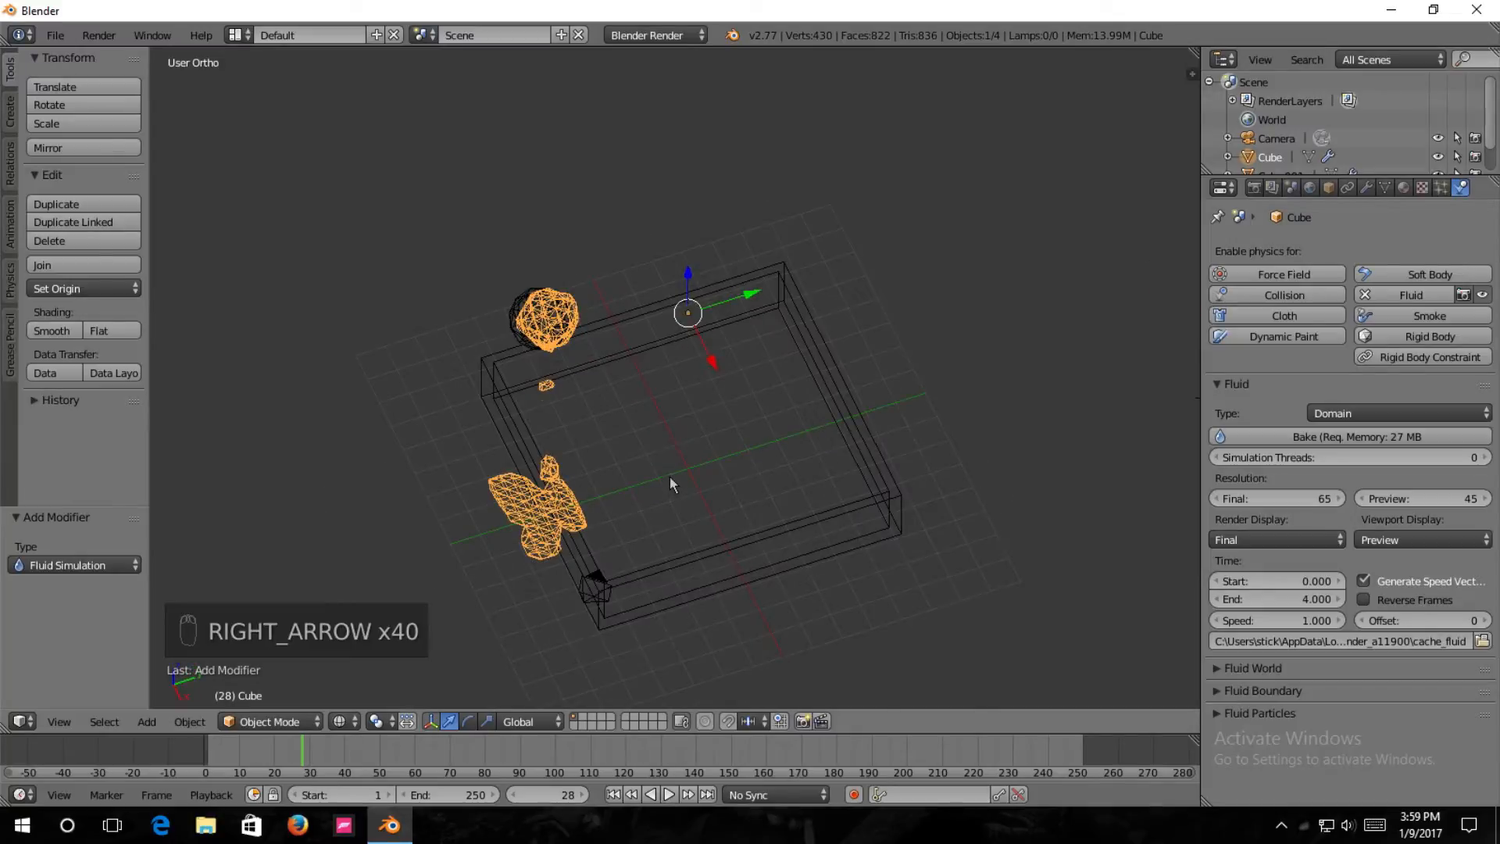
Advance the timeline to about frame 163 to examine how the fluid spreads at the tray's wall.
key("Right")
key("Right")
key("Right")
key("Right")
key("Right")
key("Right")
key("Right")
key("Right")
key("Right")
key("Right")
key("Right")
key("Right")
key("Right")
key("Right")
key("Right")
key("Right")
key("Right")
key("Right")
key("Right")
key("Right")
key("Right")
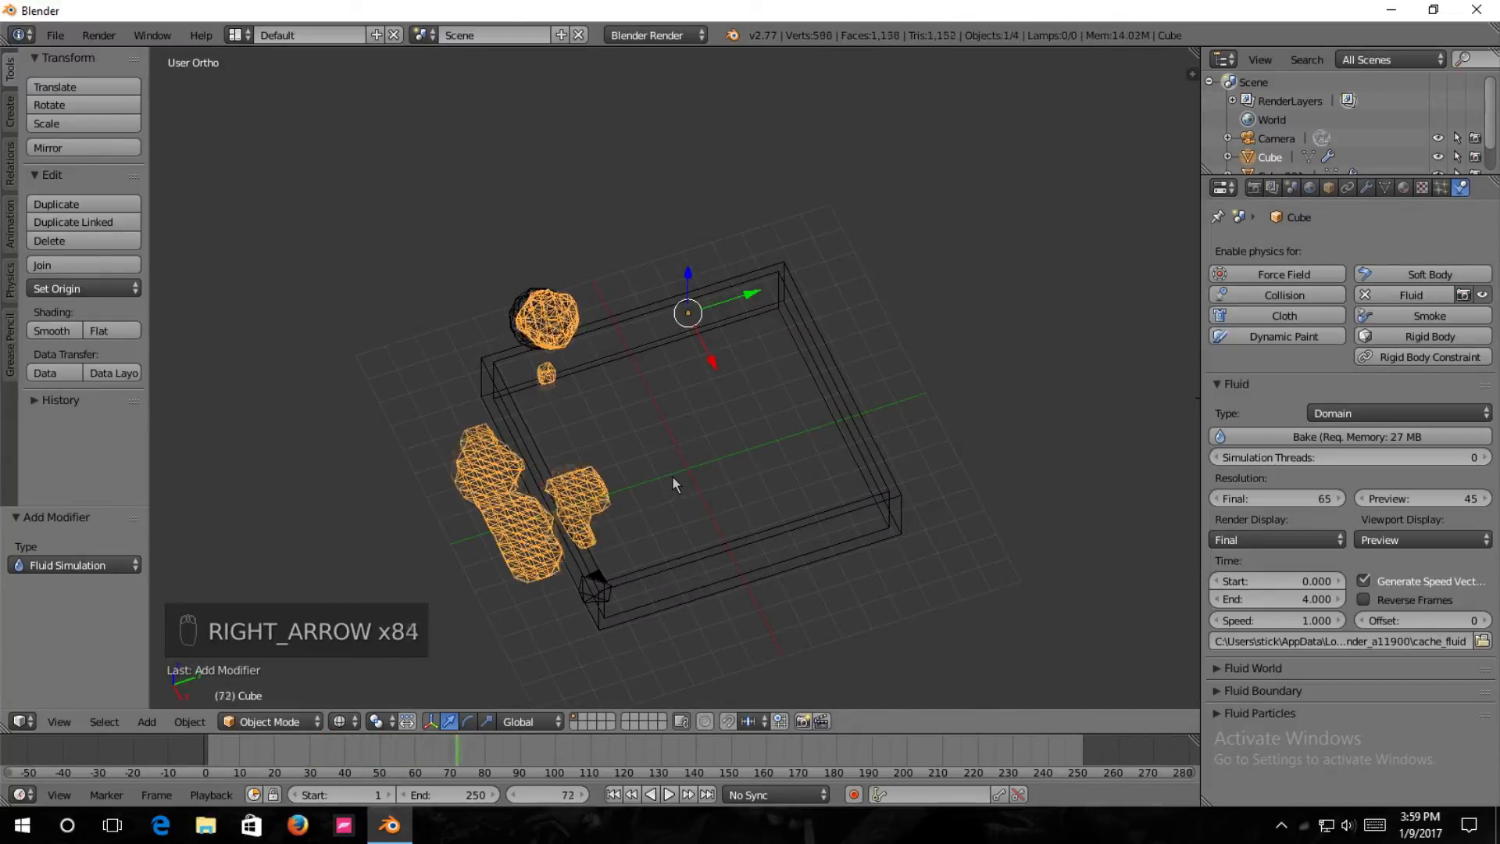
key("Right")
key("Right")
key("Right")
key("Right")
key("Right")
key("Right")
key("Right")
key("Right")
key("Right")
key("Right")
key("Right")
key("Right")
key("Right")
key("Right")
key("Right")
key("Right")
key("Right")
key("Right")
key("Right")
key("Right")
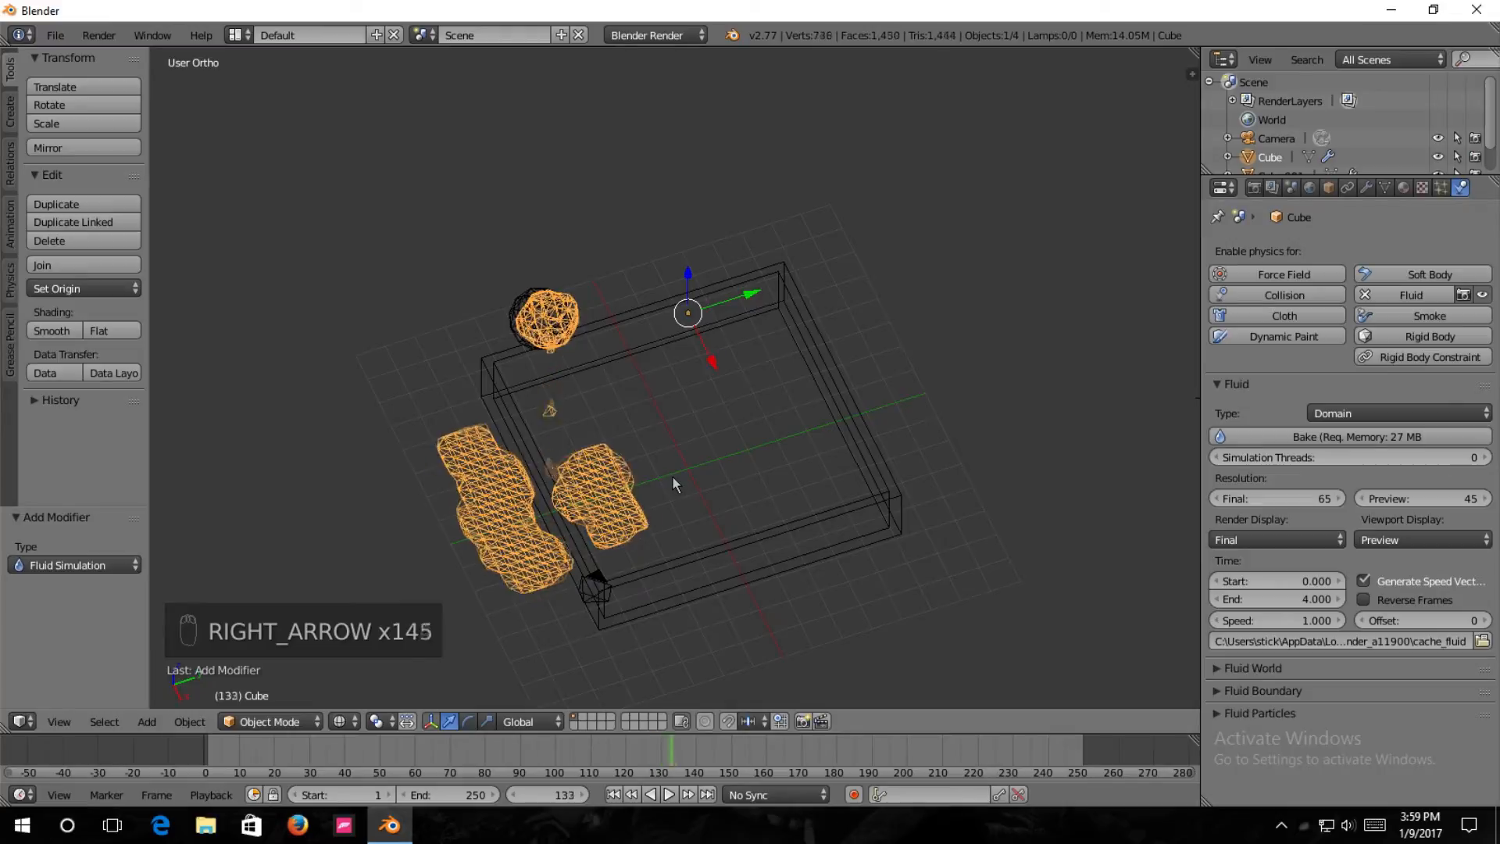
key("Right")
key("Right")
key("Right")
key("Right")
key("Right")
key("Right")
key("Right")
key("Right")
key("Right")
key("Right")
key("Right")
key("Right")
key("Right")
key("Right")
key("Right")
key("Right")
middle_click_drag(844, 540, 794, 445)
Step the simulation backward to frame 0, reviewing the fluid from a lower angle.
key("Left")
key("Left")
key("Left")
key("Left")
key("Left")
key("Left")
key("Left")
key("Left")
key("Left")
key("Left")
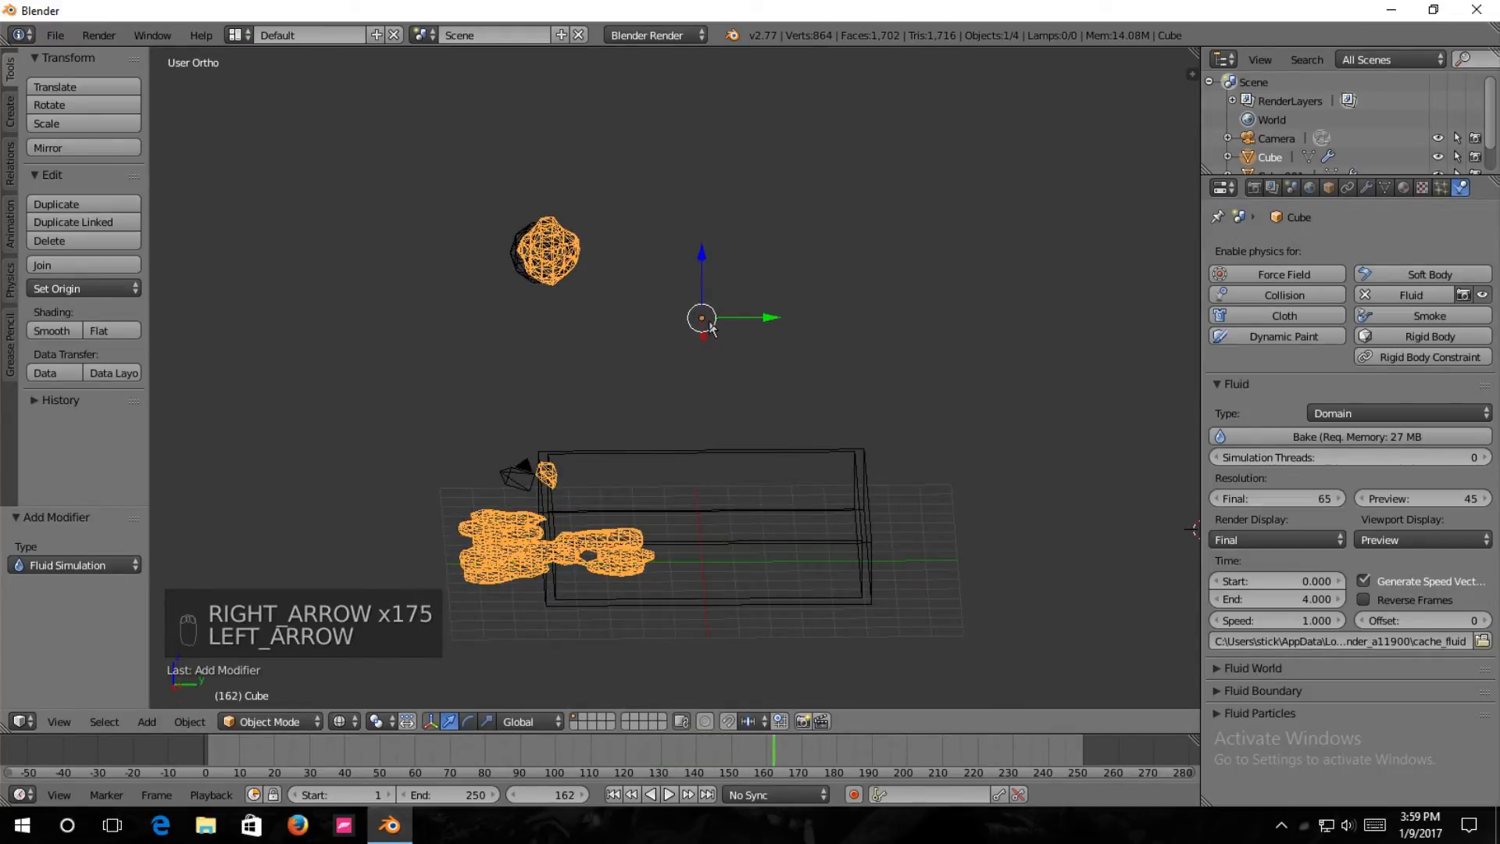
key("Left")
key("Left")
key("Left")
key("Left")
key("Left")
key("Left")
key("Left")
key("Left")
key("Left")
key("Left")
key("Left")
key("Left")
key("Left")
key("Left")
key("Left")
key("Left")
key("Left")
key("Left")
key("Left")
key("Left")
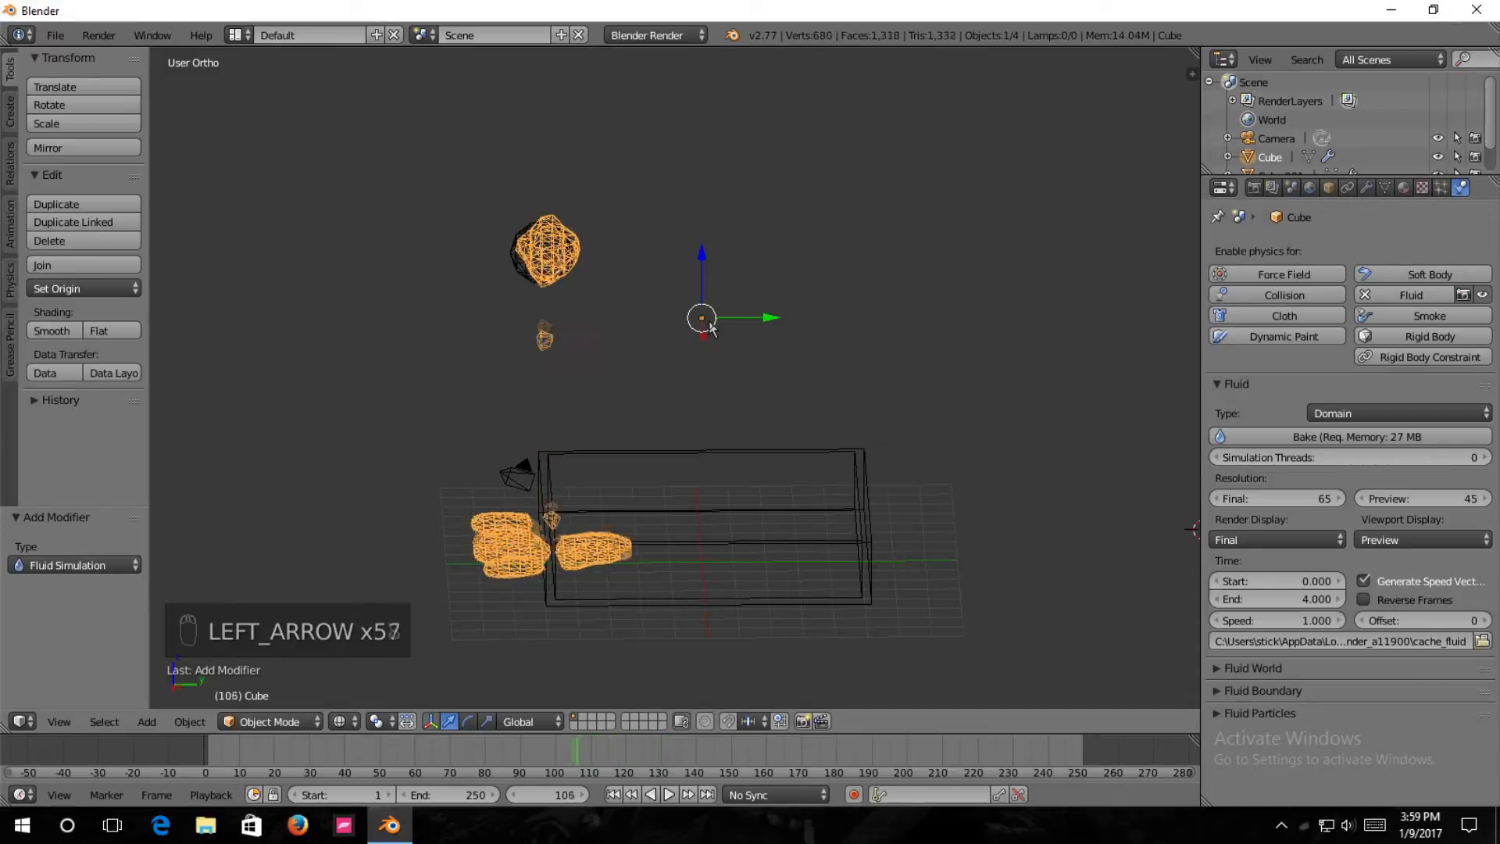
key("Left")
key("Left")
key("Left")
key("Left")
key("Left")
key("Left")
key("Left")
key("Left")
key("Left")
key("Left")
key("Left")
key("Left")
key("Left")
key("Left")
key("Left")
key("Left")
key("Left")
key("Left")
key("Left")
key("Left")
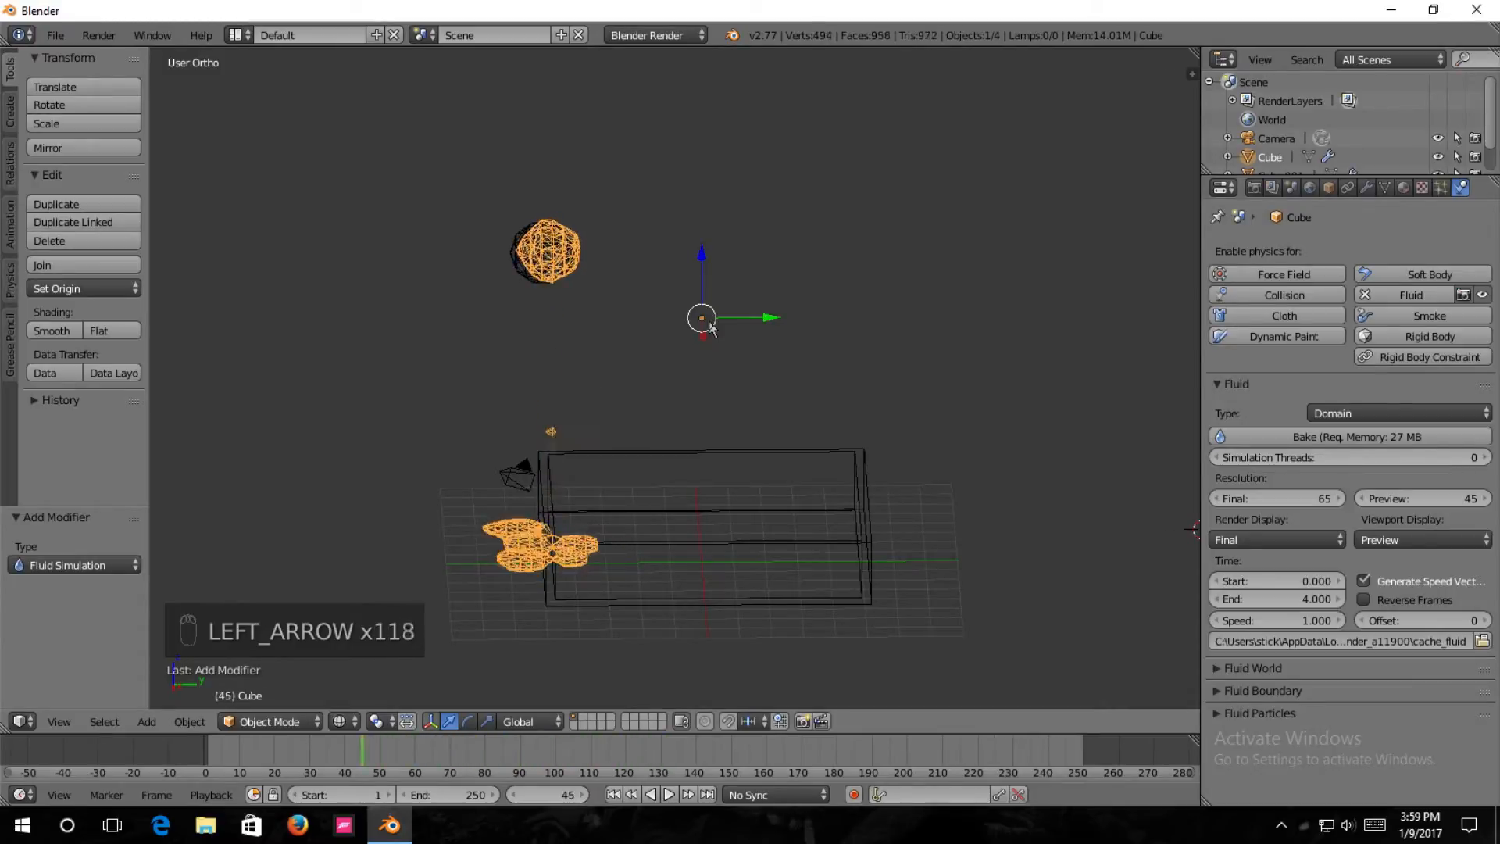
key("Left")
key("Left")
key("Left")
key("Left")
key("Left")
key("Left")
key("Left")
key("Left")
key("Left")
key("Left")
key("Left")
key("Left")
key("Left")
key("Left")
key("Left")
key("Left")
key("Left")
key("Left")
key("Left")
key("Left")
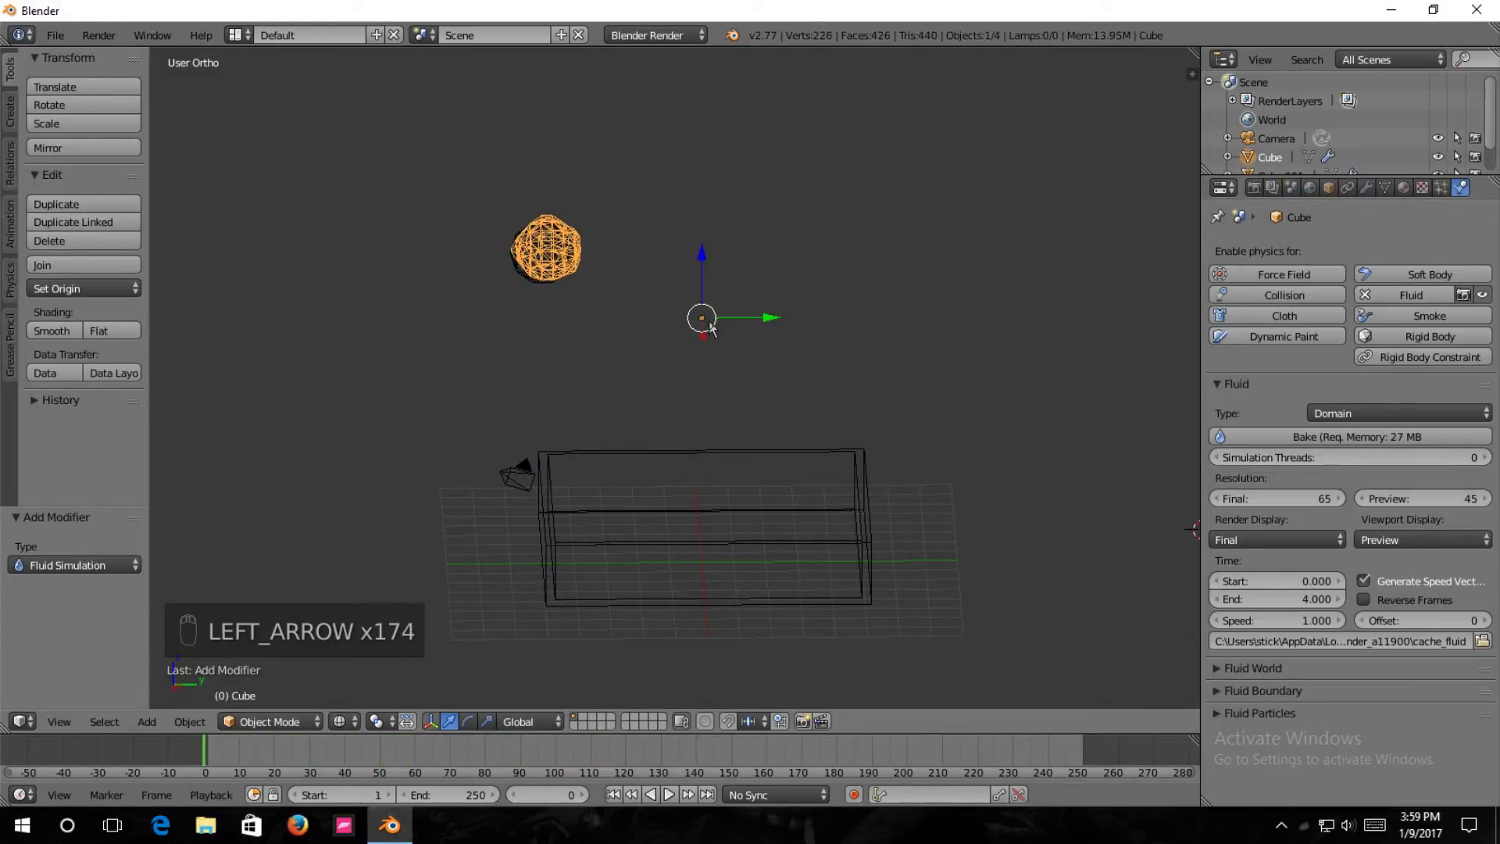
middle_click_drag(1110, 533, 1107, 515)
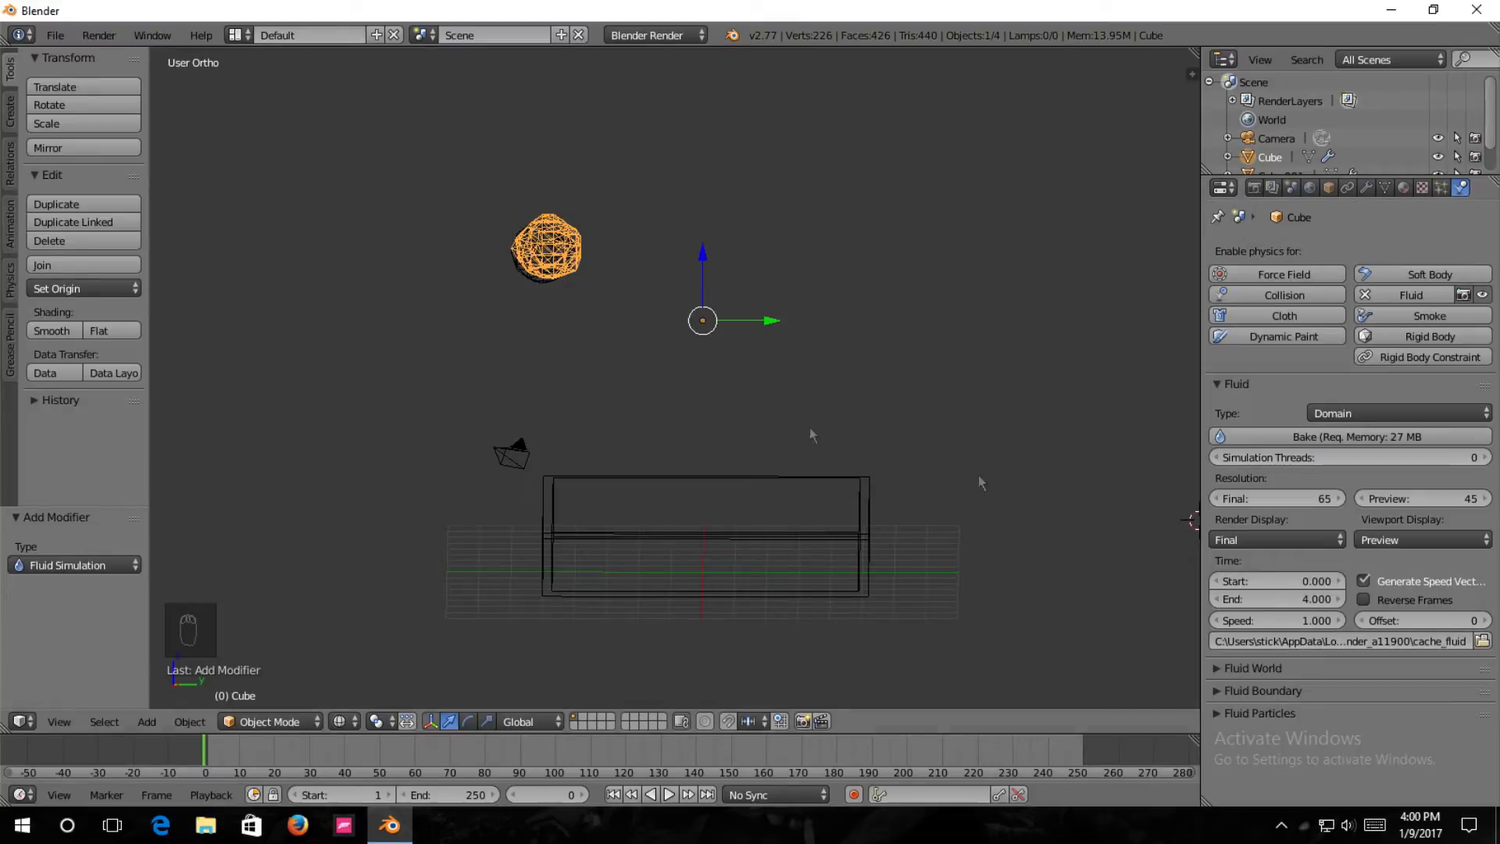
Select the inflow ico sphere and set its Y inflow velocity to 1.
right_click(531, 283)
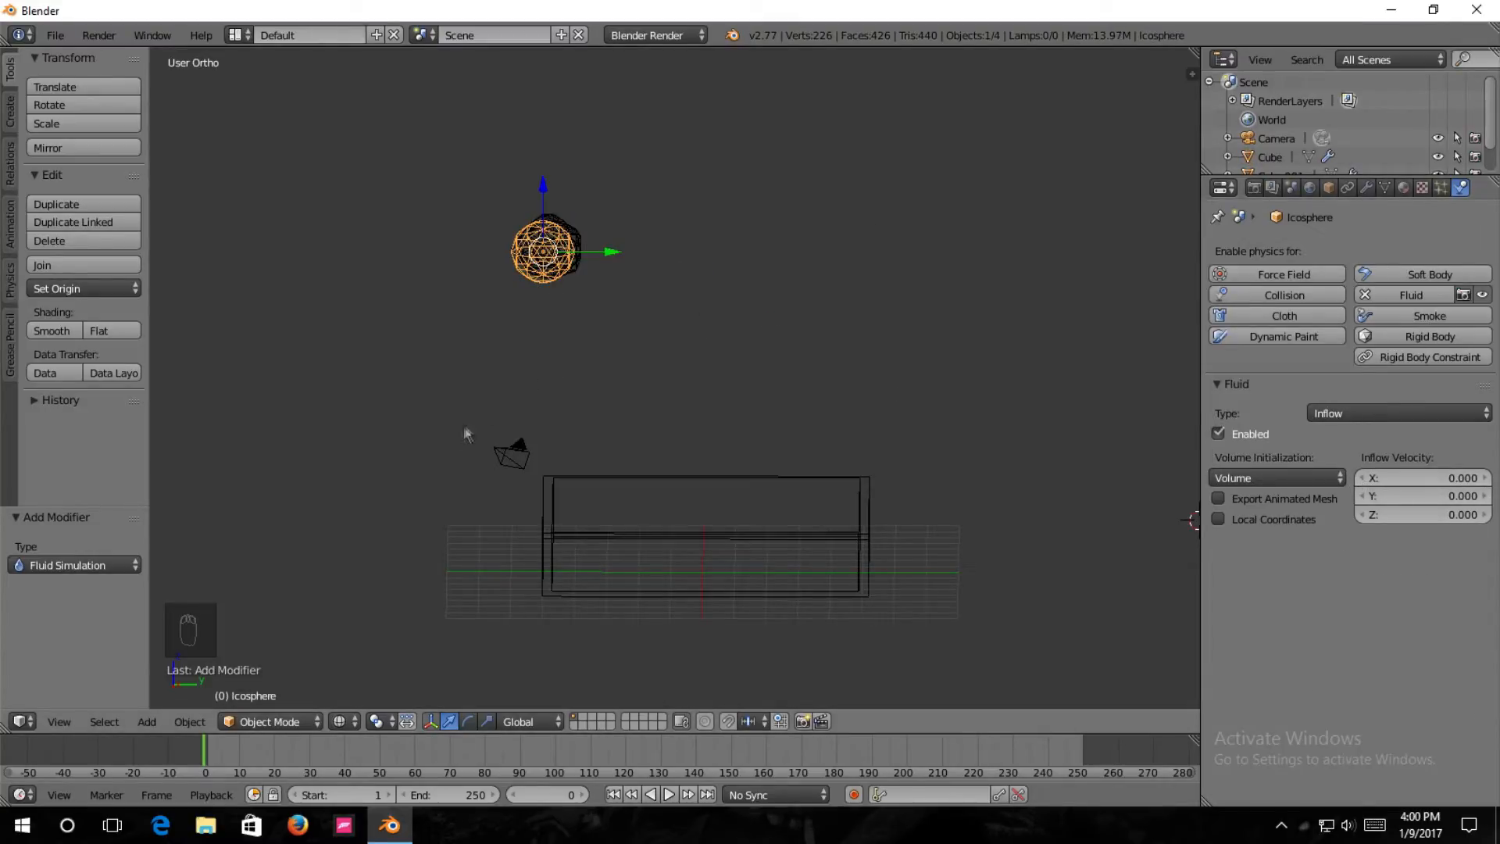
mouse_move(600, 316)
middle_mouse_down()
mouse_move(603, 339)
mouse_move(587, 322)
middle_mouse_up()
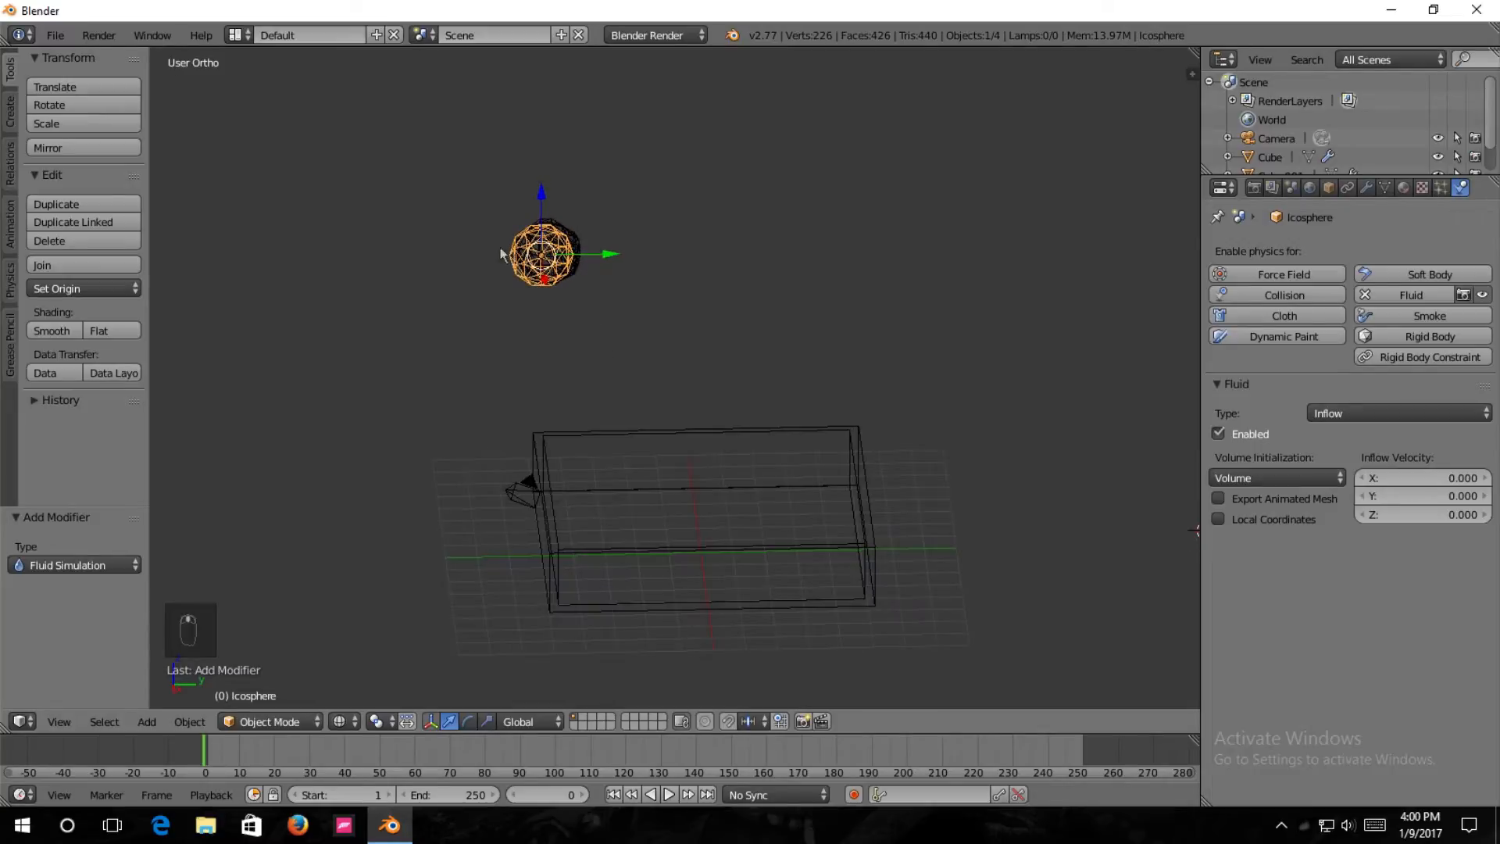
middle_click_drag(725, 381, 746, 333)
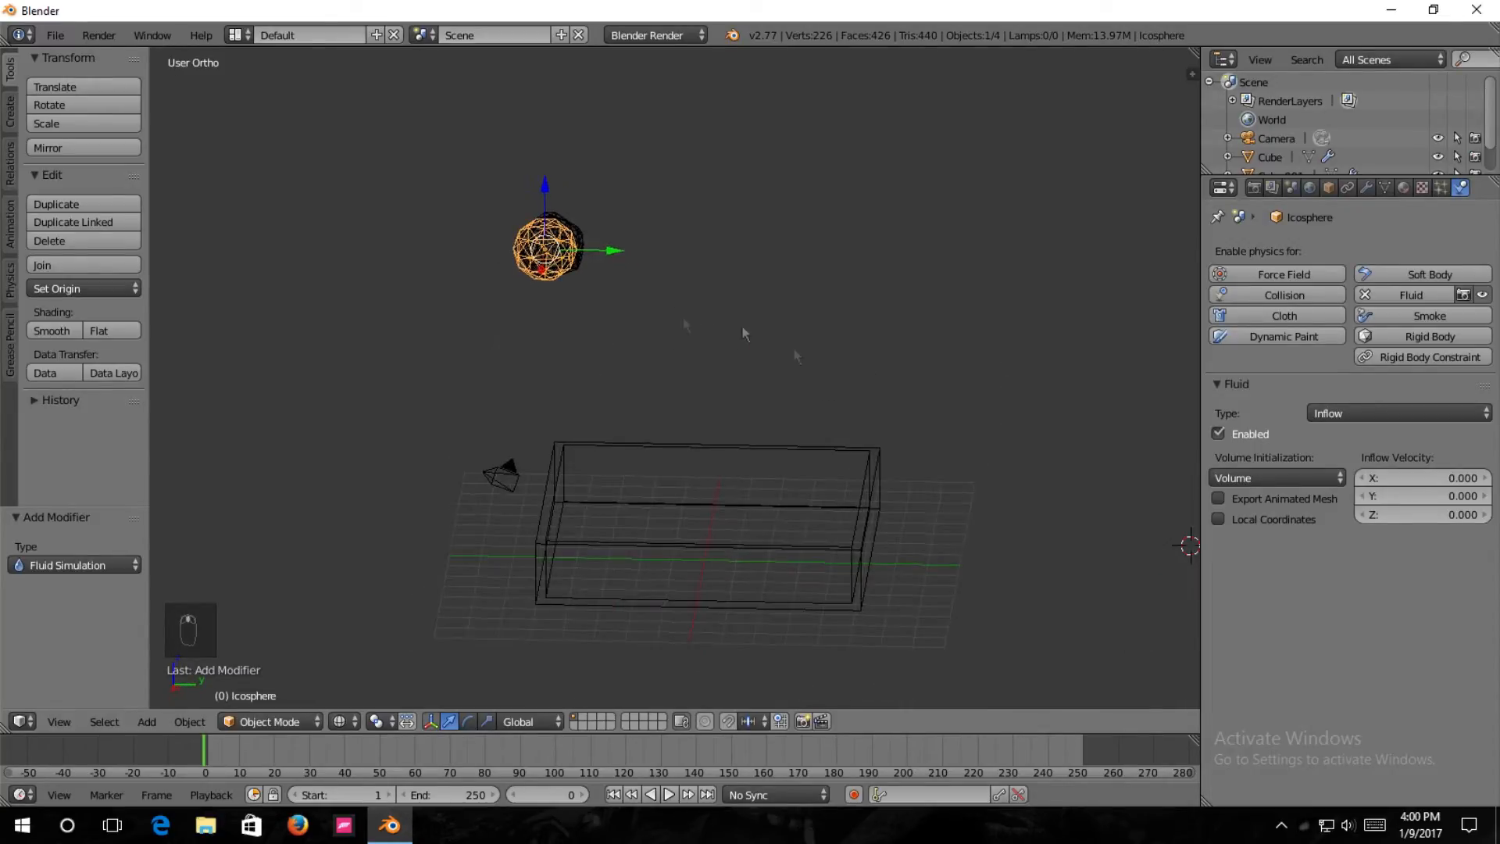
middle_click_drag(691, 527, 697, 569)
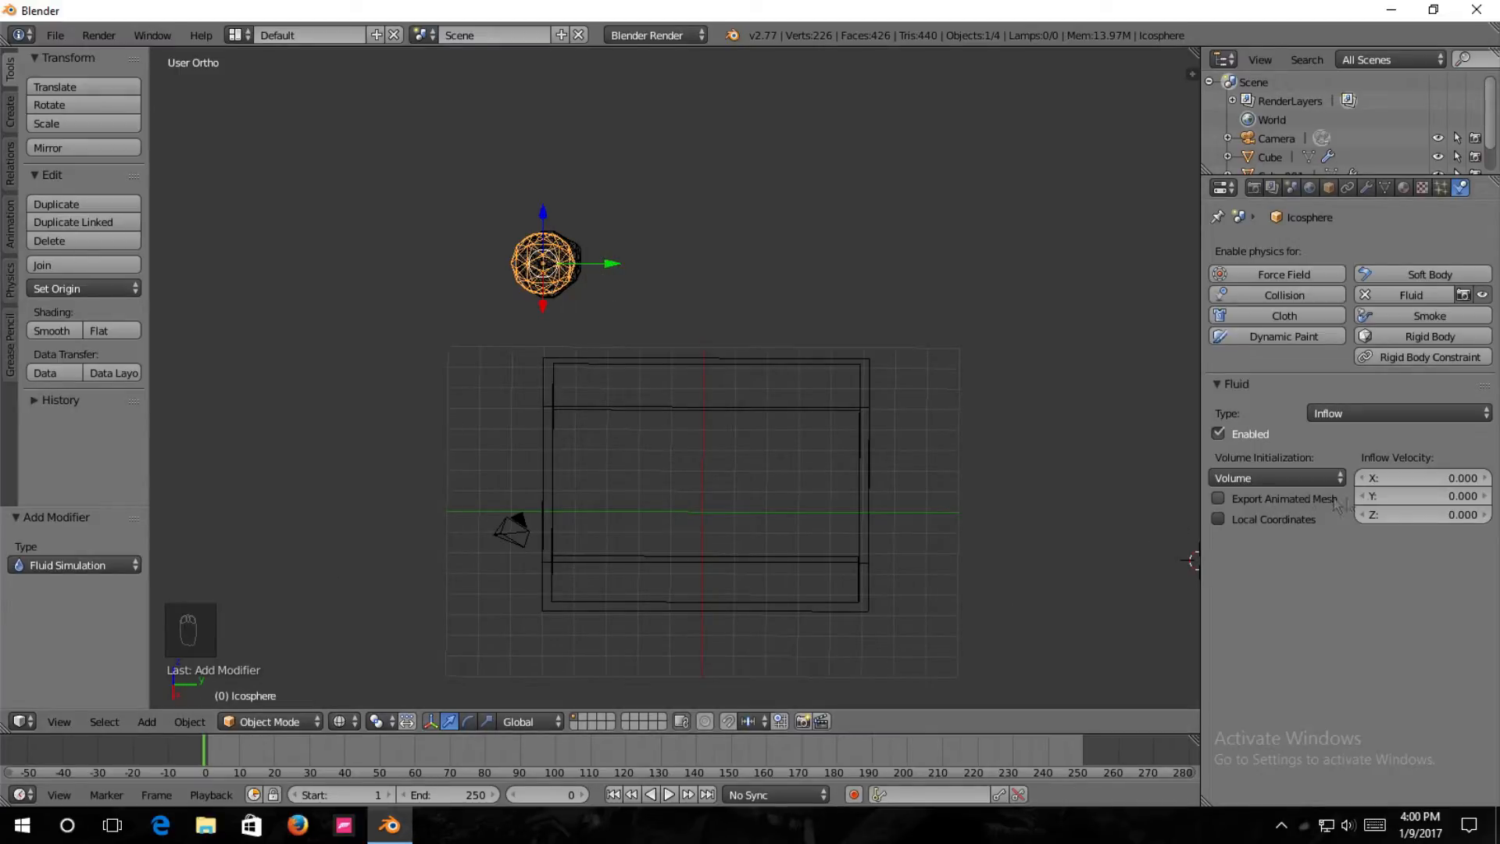
left_click(1389, 497)
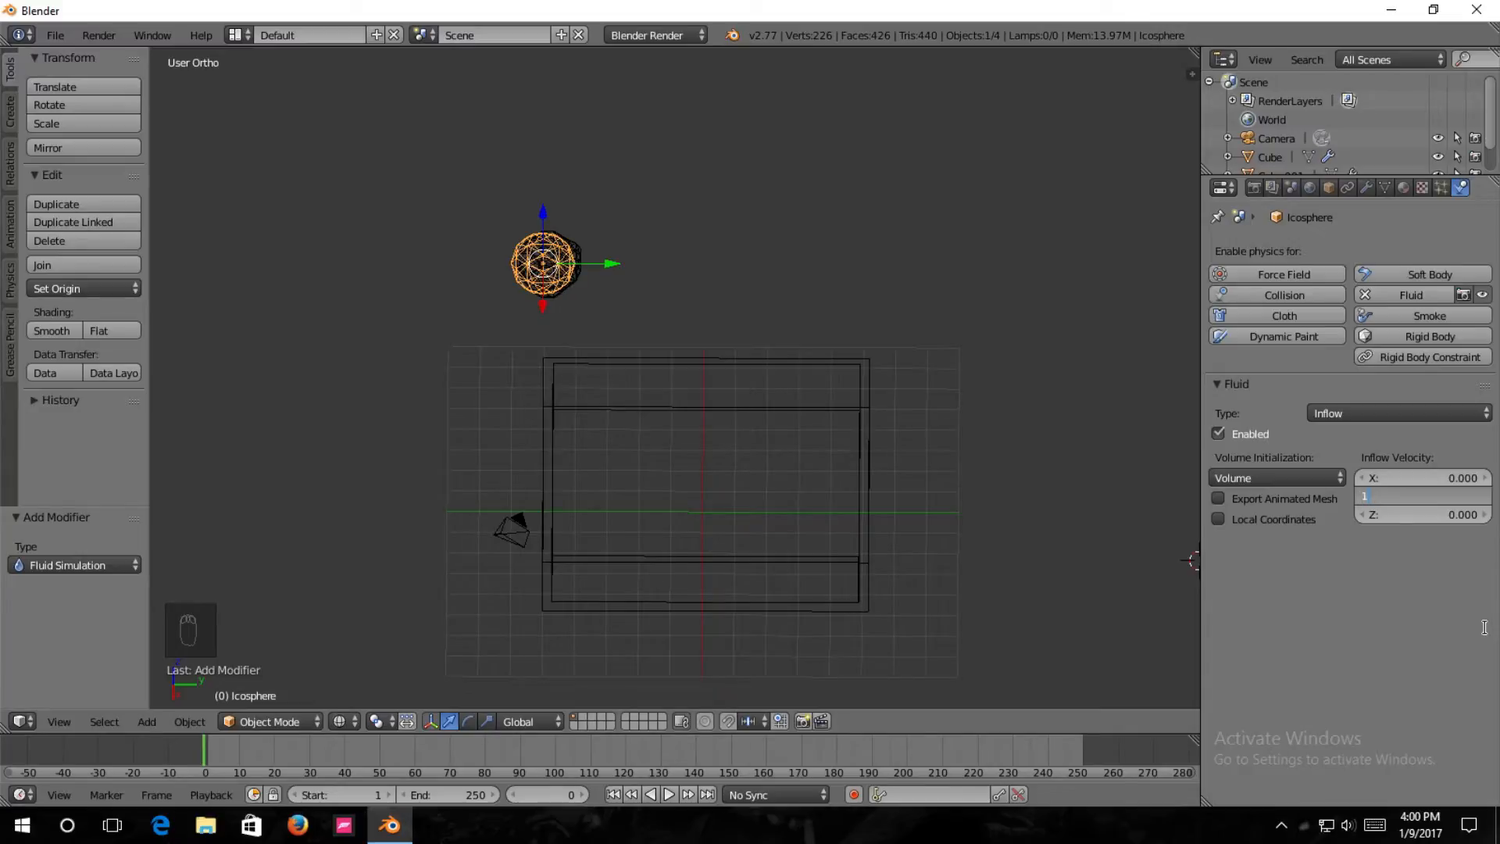
key("Return")
Select the domain cube and rebake the fluid simulation with the Y inflow velocity of 1.
right_click(574, 258)
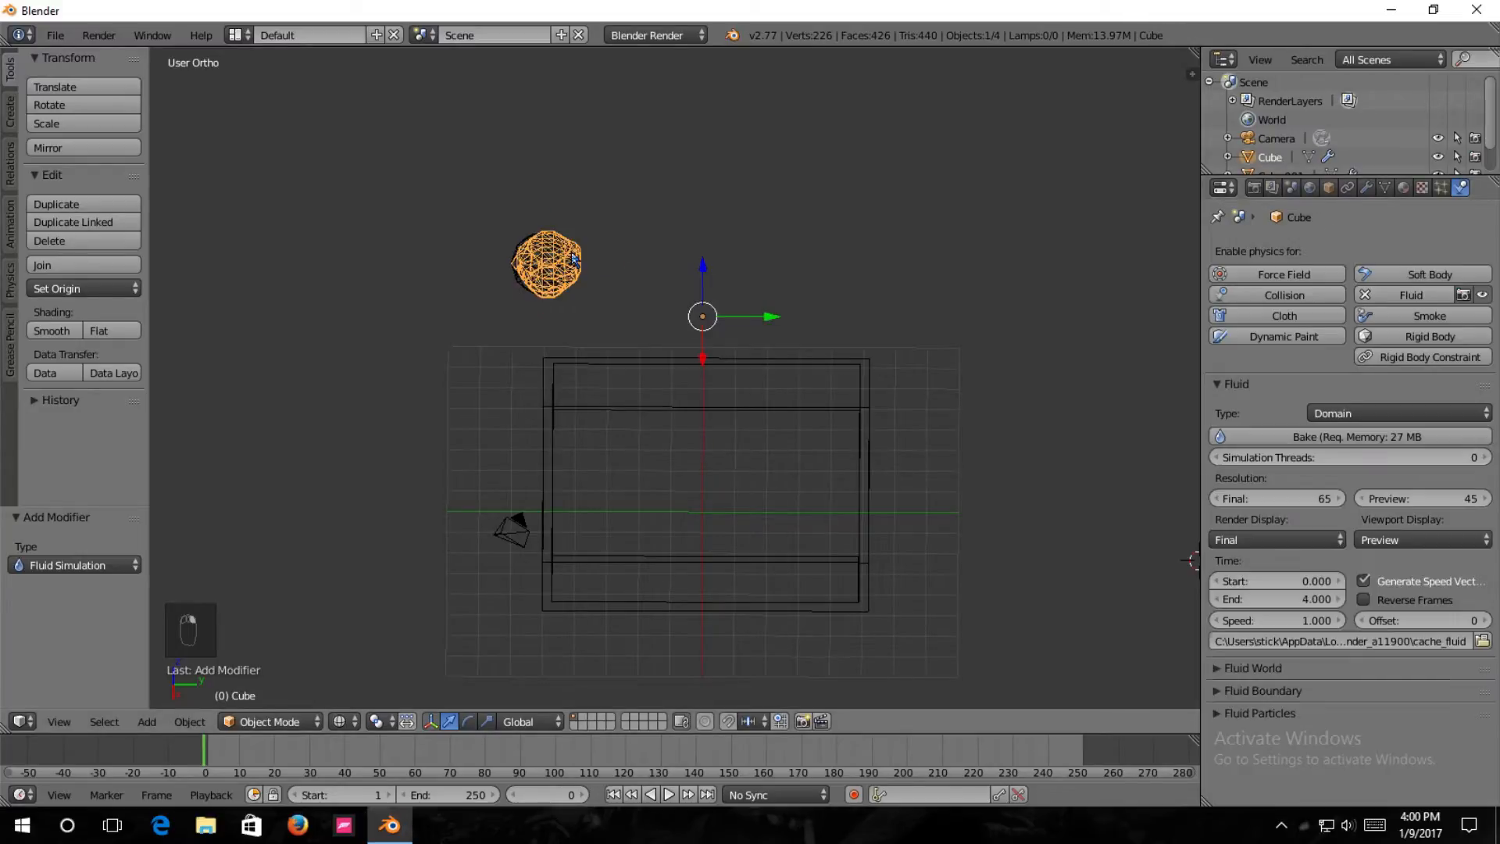
left_click(1300, 443)
middle_click_drag(1075, 512, 1061, 500)
middle_click_drag(954, 527, 950, 494)
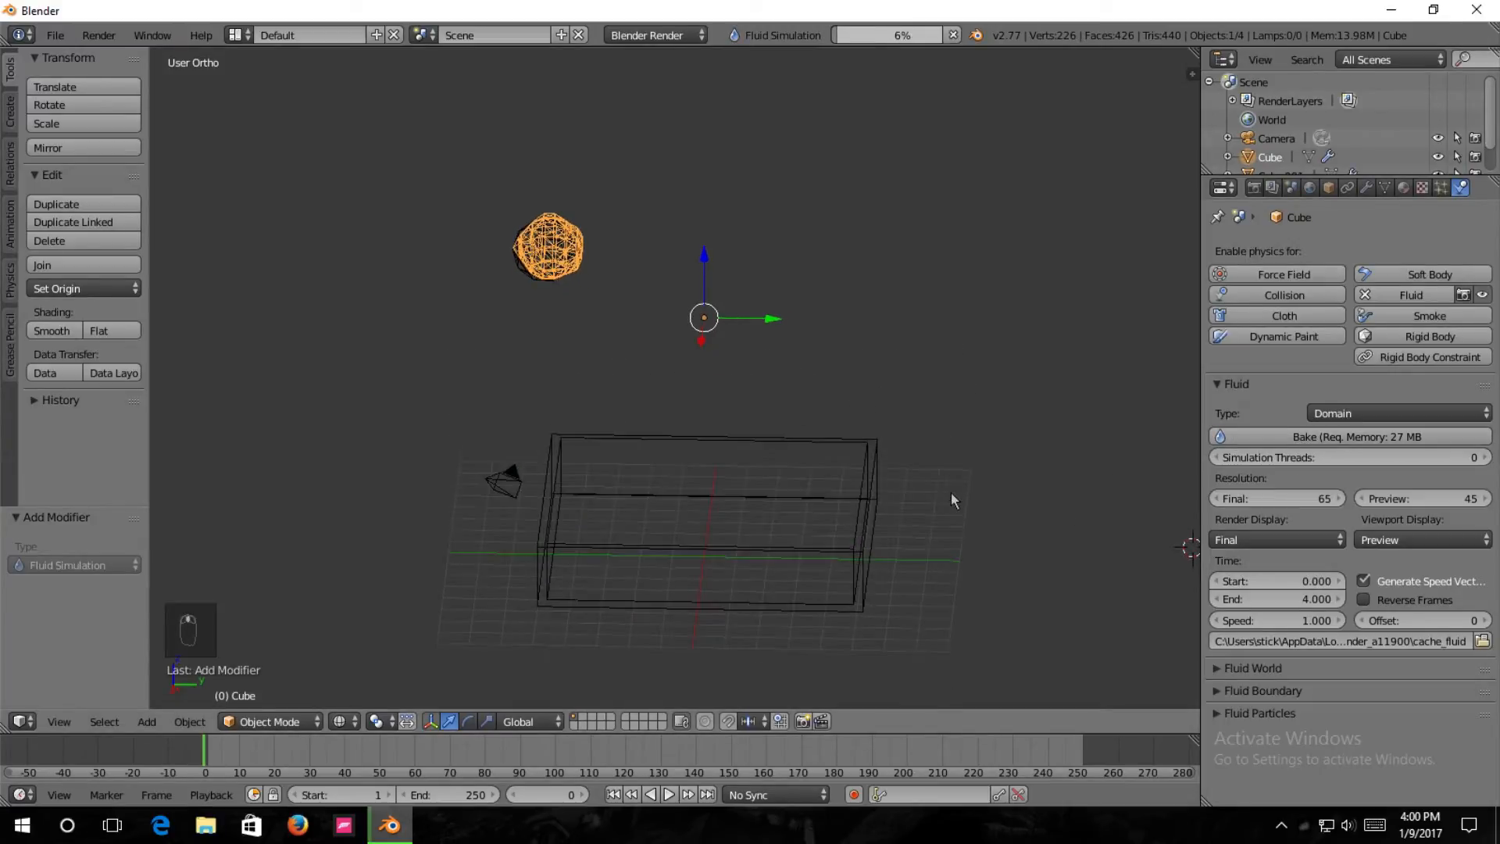
Step forward to frame 31 while baking to examine where the sideways fluid stream lands in the tray.
middle_click_drag(701, 419, 605, 354)
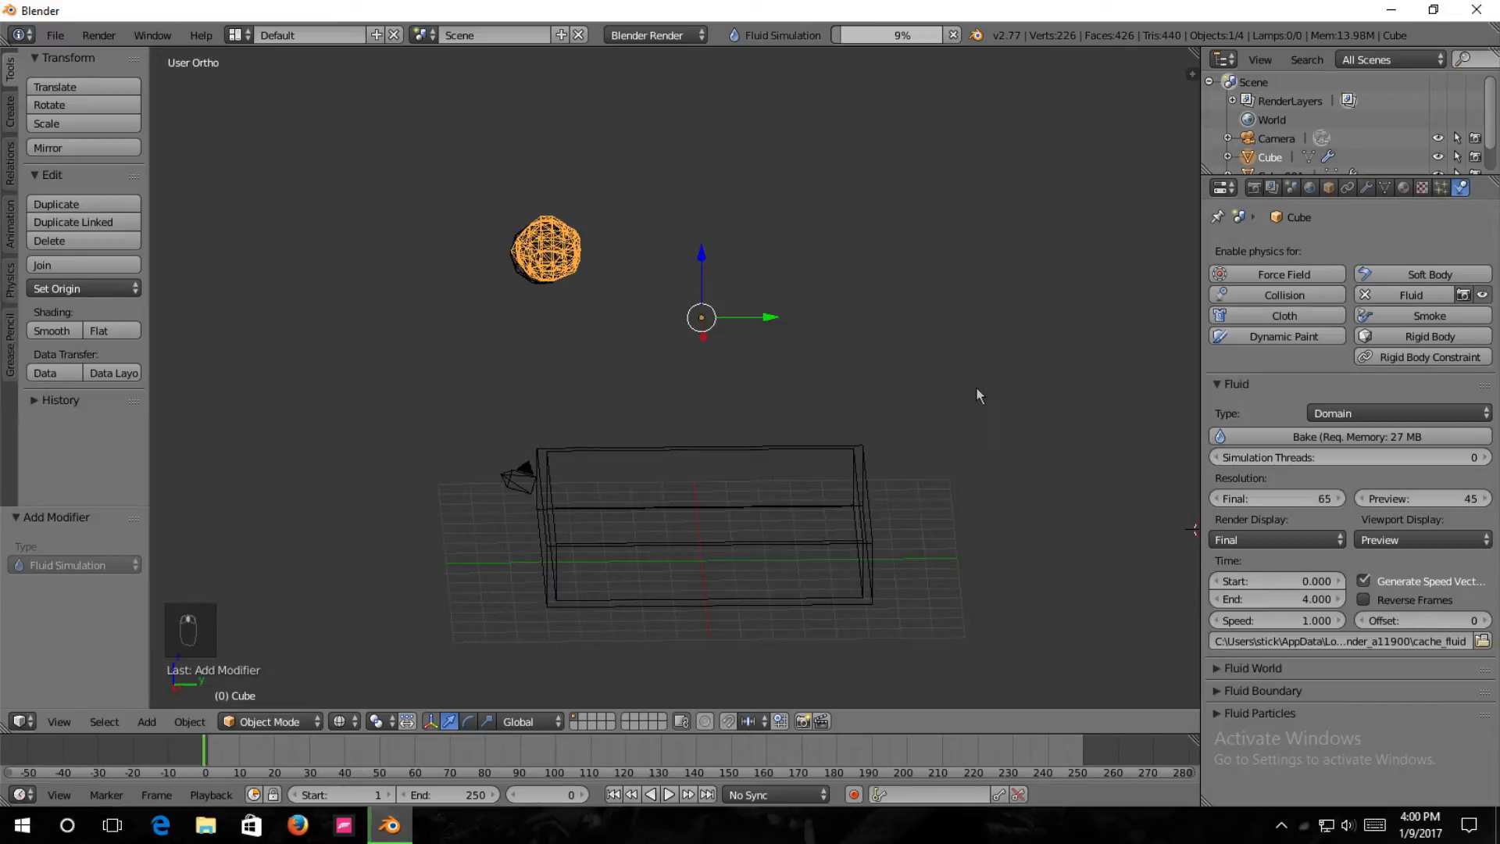
key("Right")
key("Right")
key("Right")
key("Right")
key("Right")
key("Right")
key("Right")
key("Right")
key("Right")
key("Right")
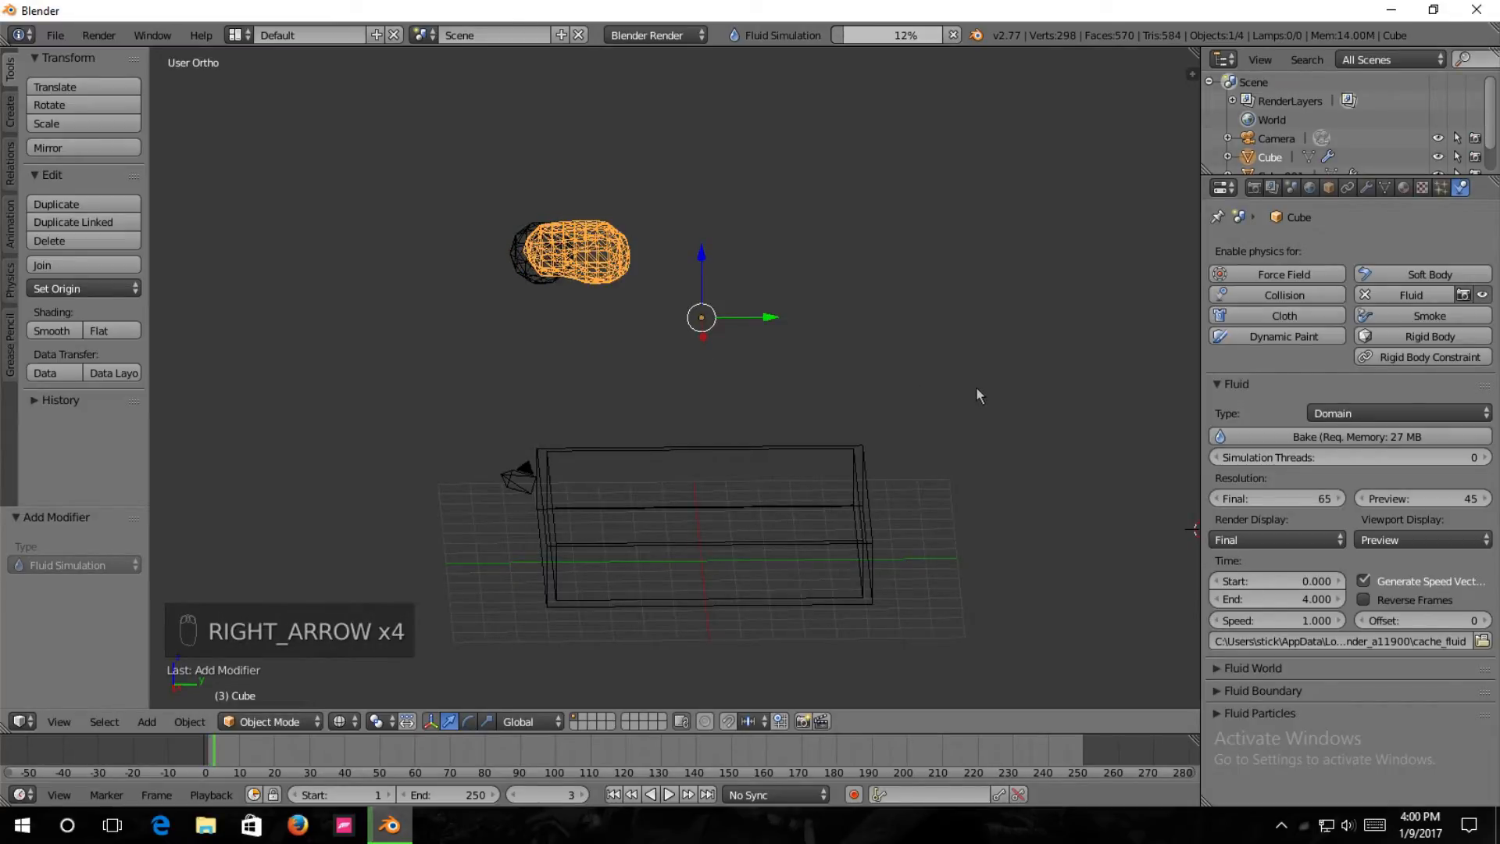
key("Right")
key("Right")
key("Right")
key("Right")
key("Right")
key("Right")
key("Right")
key("Right")
key("Right")
key("Right")
key("Right")
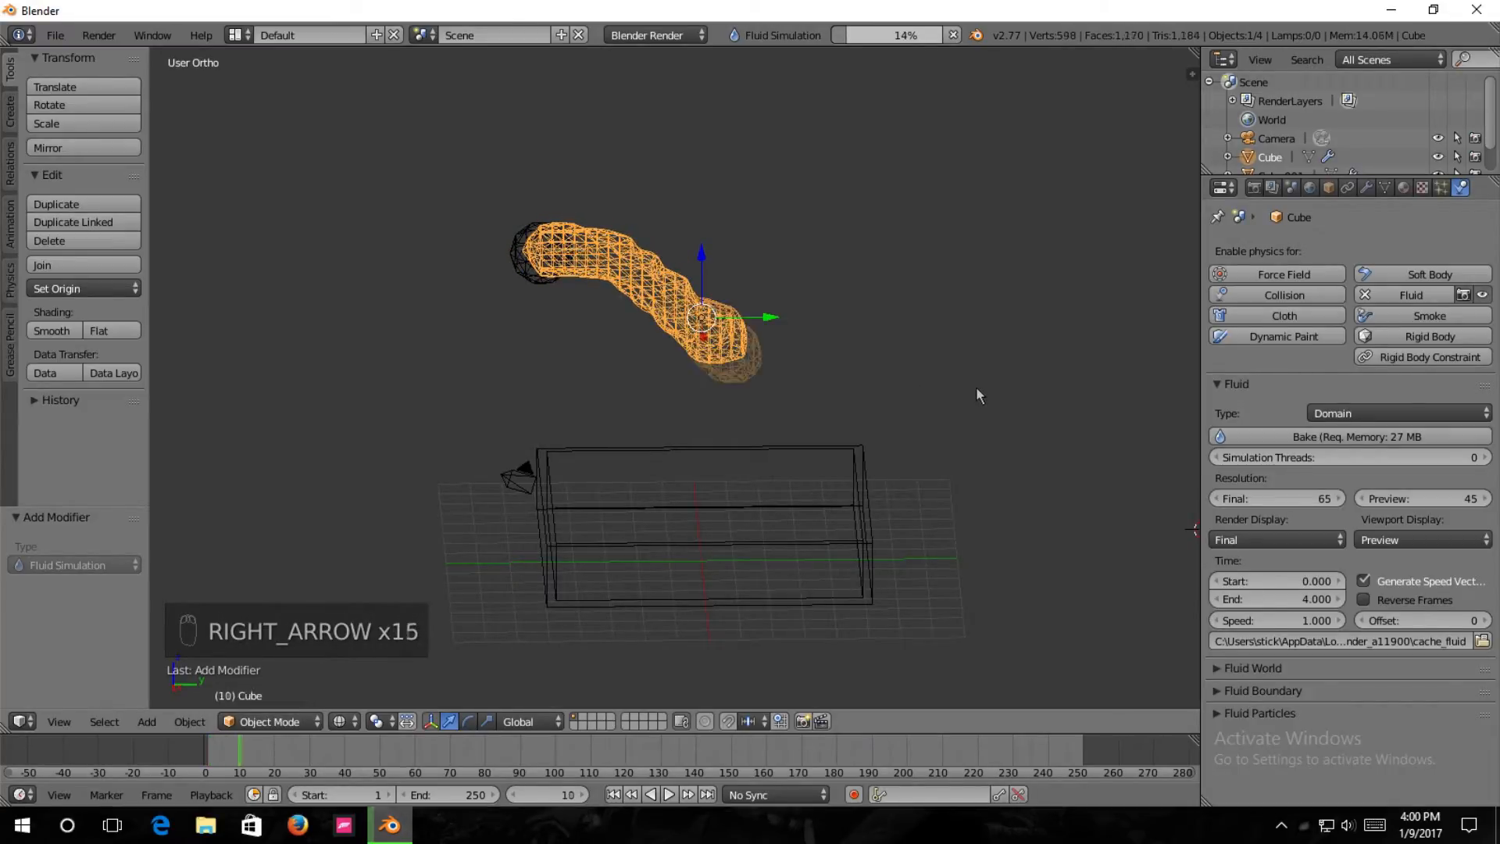
key("Right")
key("Right")
key("Right")
key("Right")
key("Right")
key("Right")
key("Right")
key("Right")
key("Right")
key("Right")
key("Right")
key("Right")
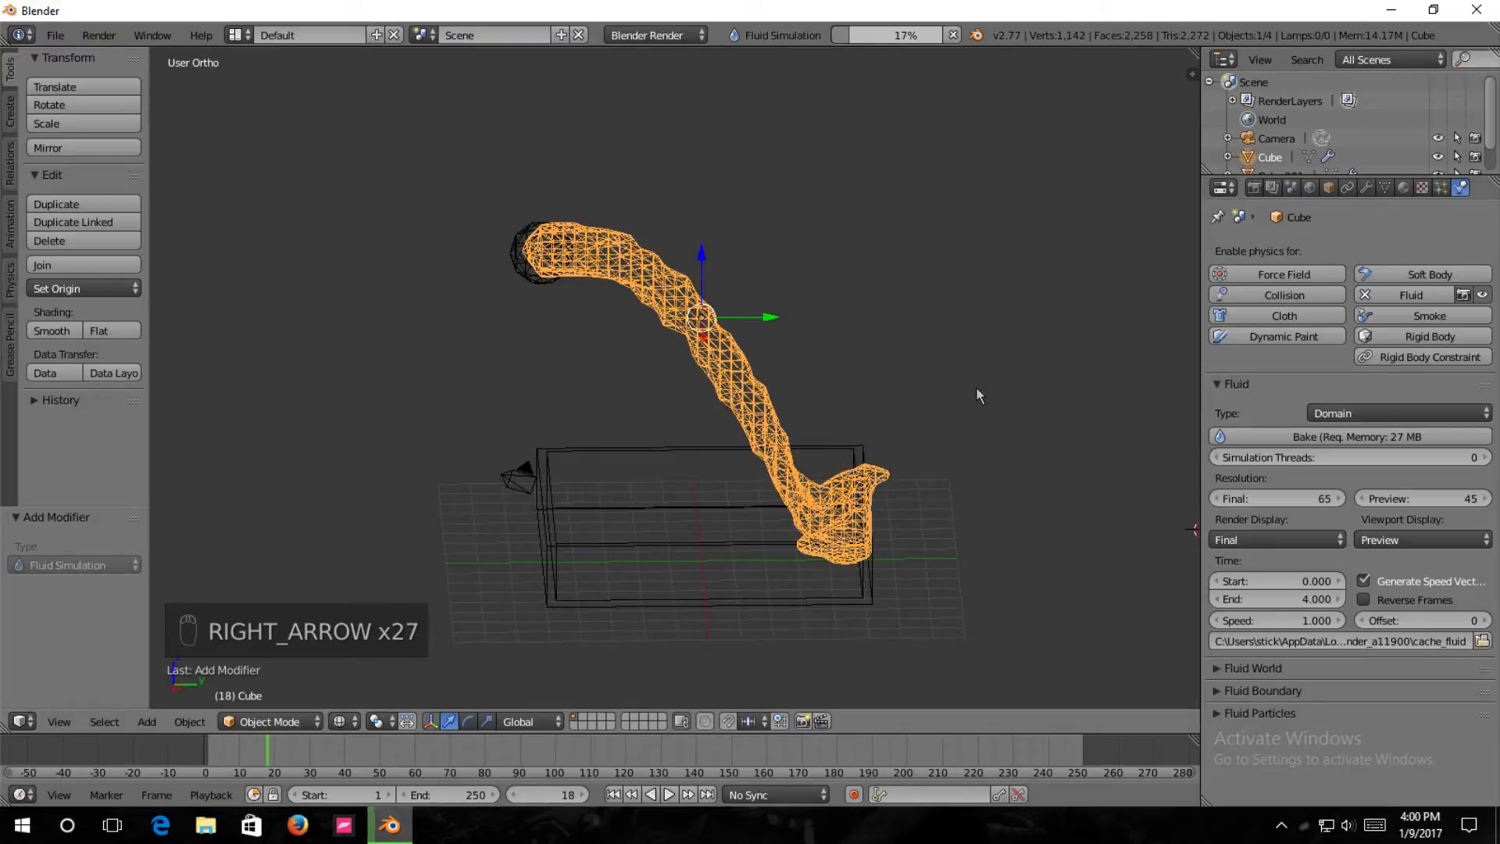
key("Right")
key("Right")
key("Right")
key("Right")
key("Right")
key("Right")
key("Right")
key("Right")
key("Right")
key("Right")
key("Right")
key("Right")
key("Right")
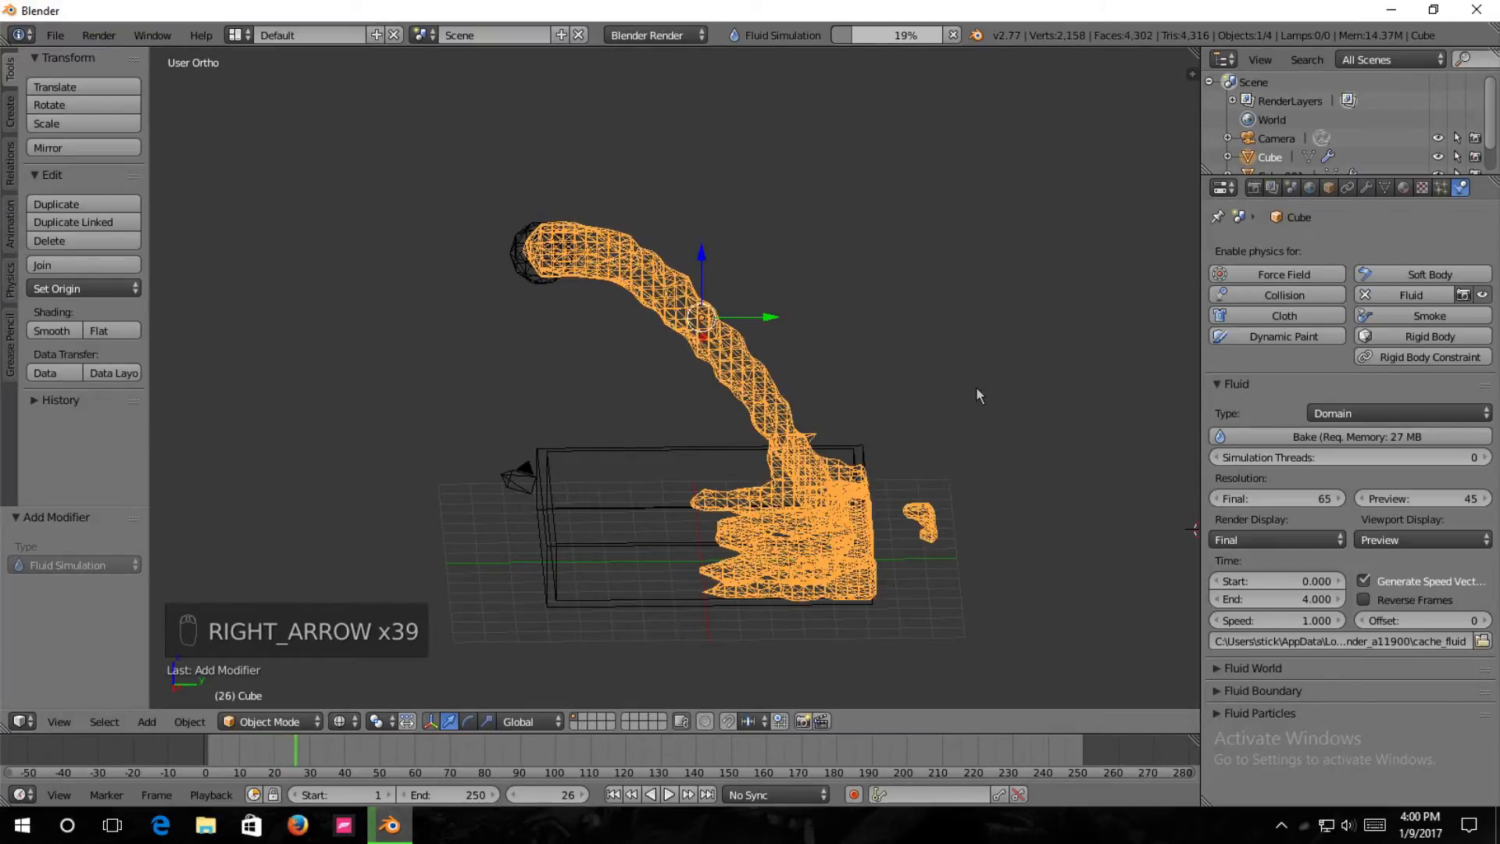
mouse_move(1013, 371)
middle_mouse_down()
mouse_move(968, 400)
mouse_move(902, 369)
mouse_move(778, 461)
mouse_move(788, 481)
mouse_move(984, 428)
mouse_move(1008, 343)
middle_mouse_up()
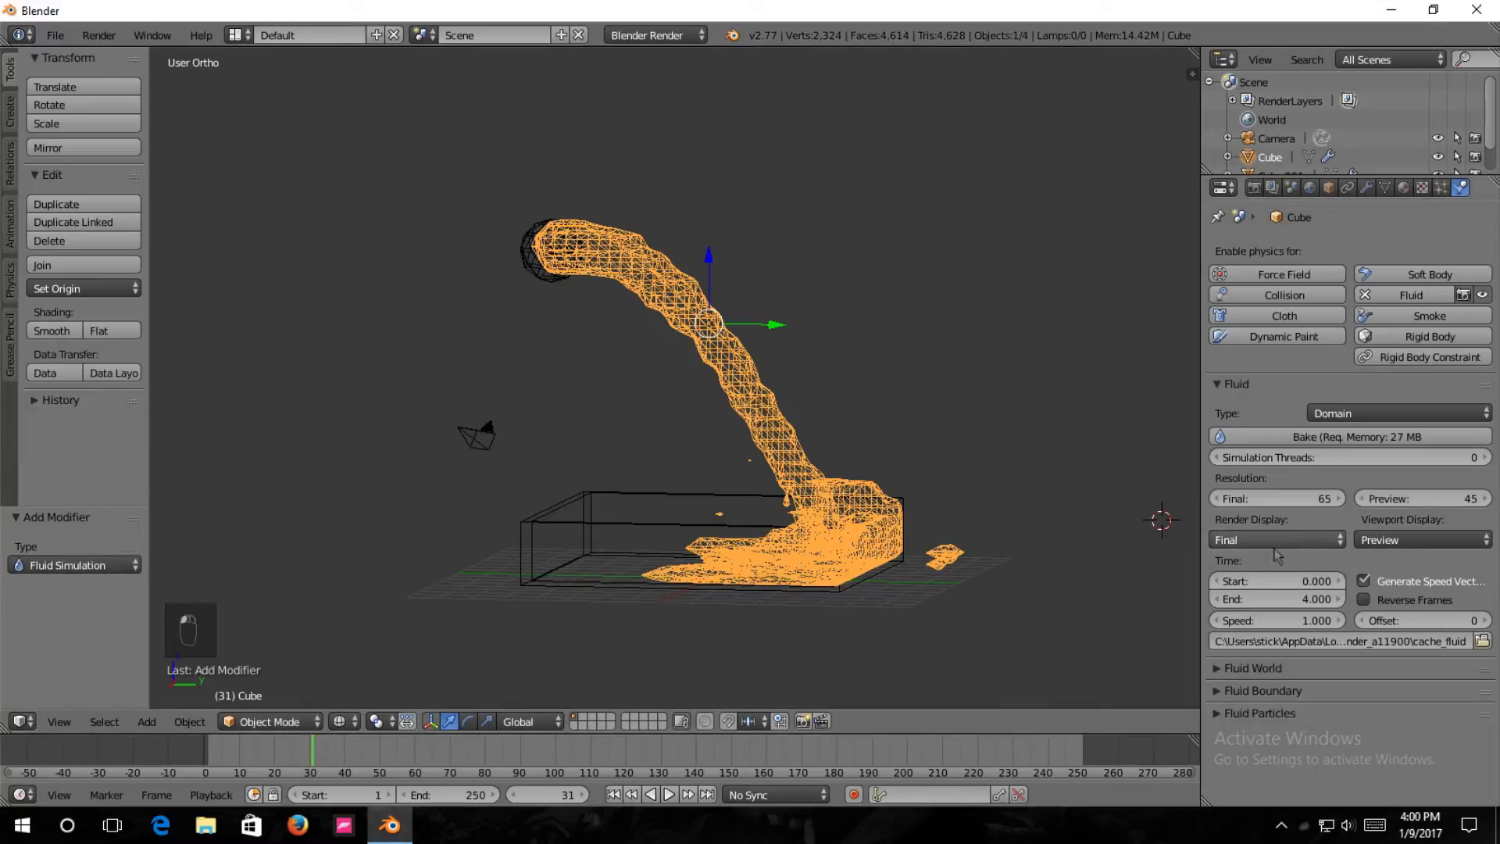
Set the ico sphere's Y inflow velocity to 0.7 and rebake the simulation from the domain cube.
right_click(556, 281)
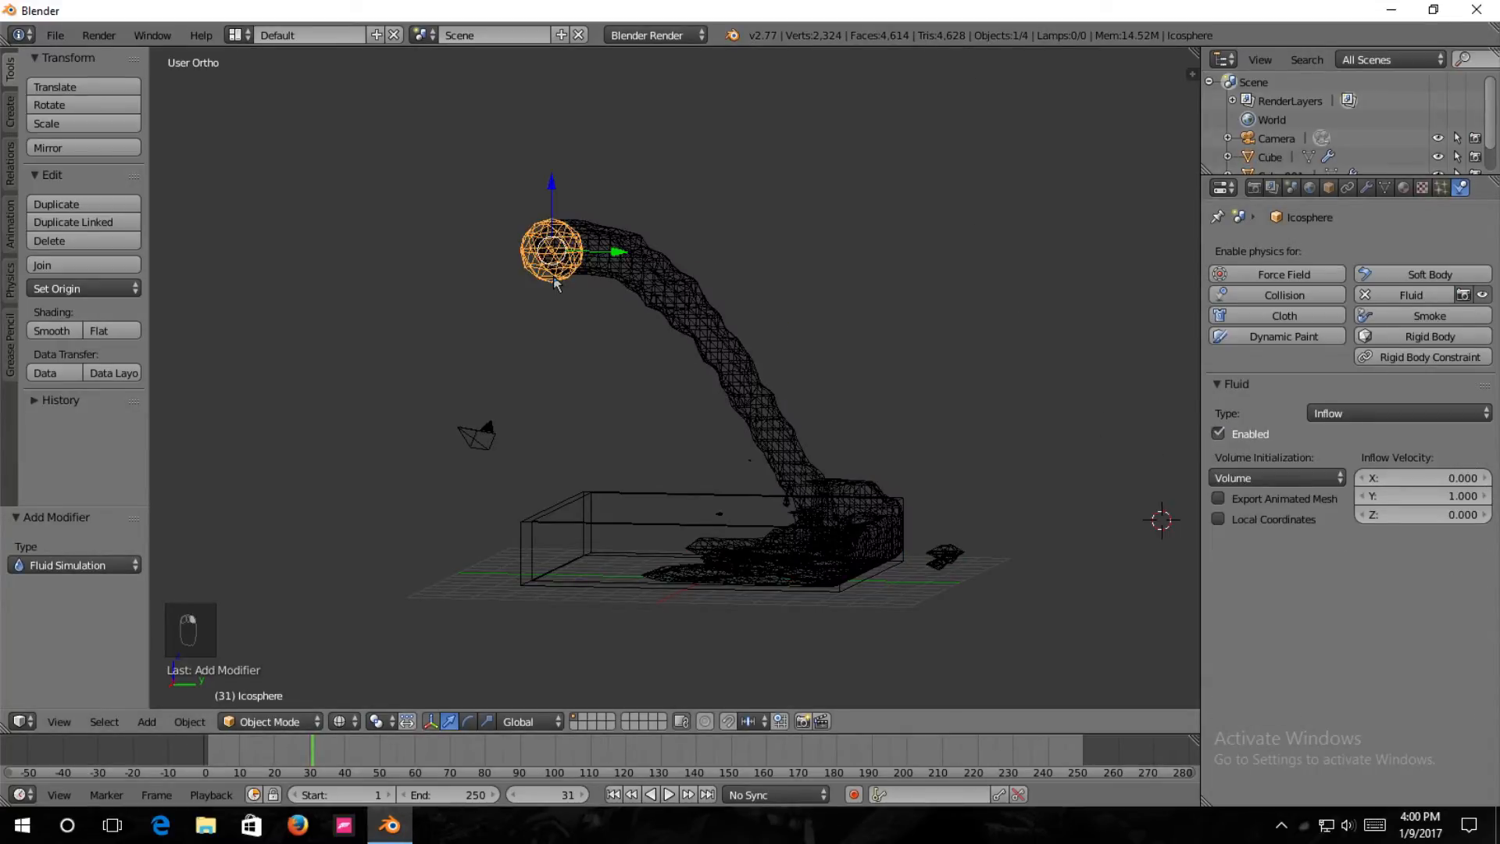
left_click(1440, 506)
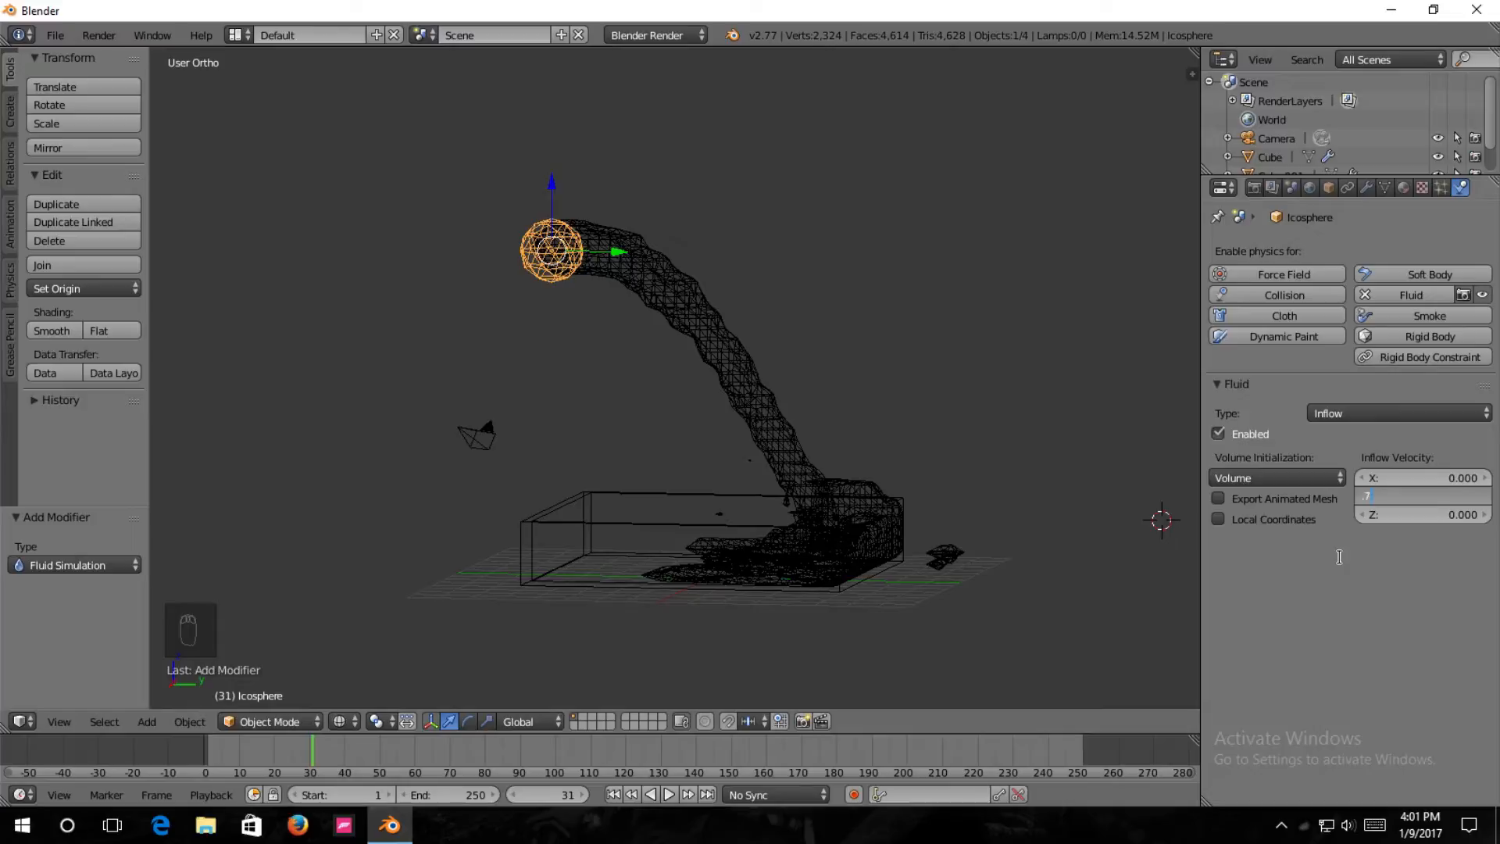
key("Return")
right_click(628, 274)
left_click(1376, 440)
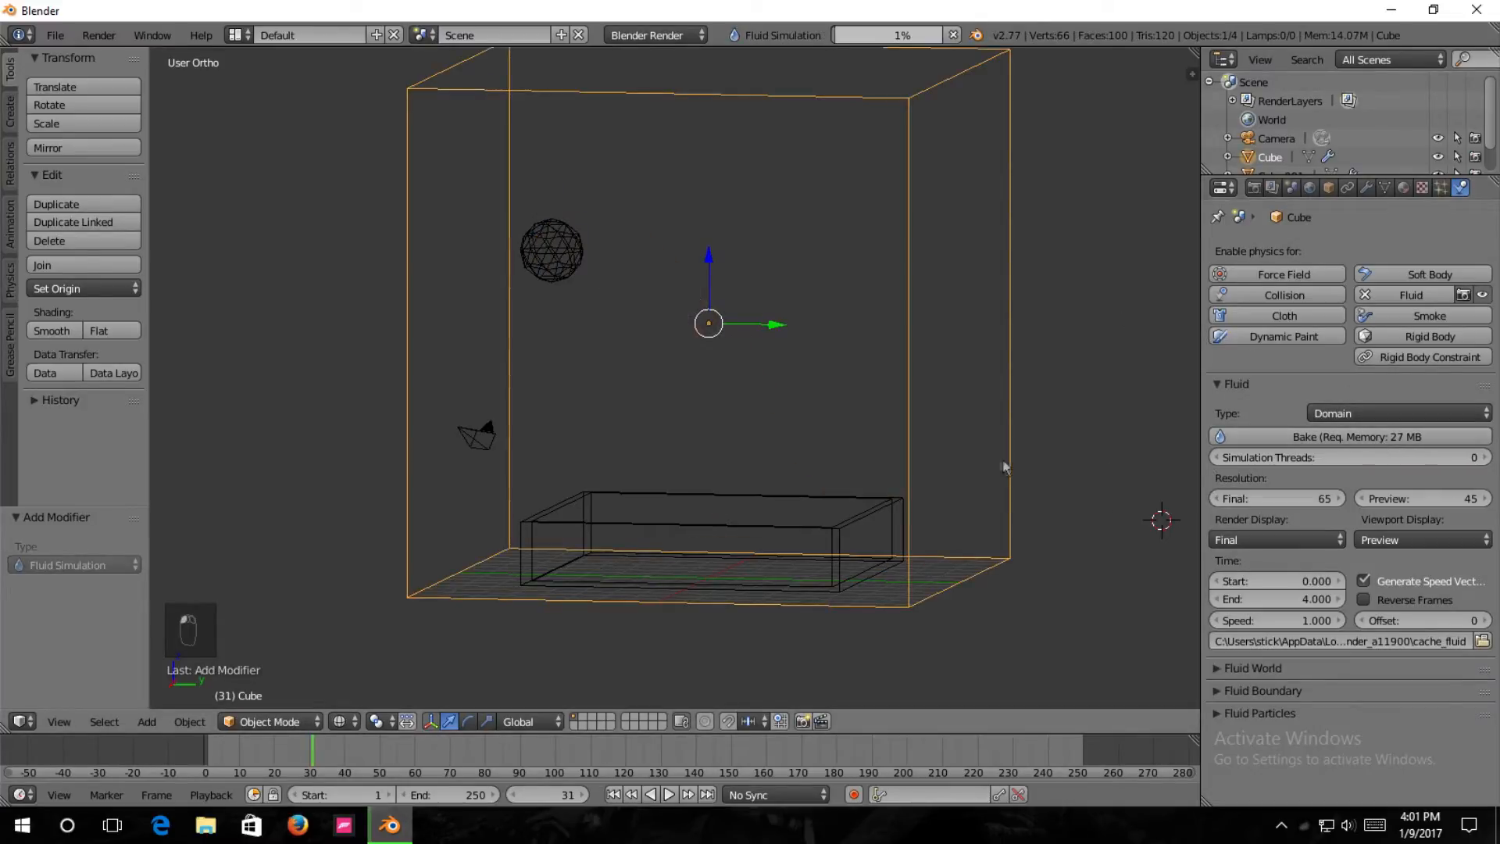
Return to the start of the timeline and step forward to examine the new fluid stream's arc toward the tray.
key("Left")
key("Left")
key("Left")
key("Left")
key("Left")
key("Left")
key("Left")
key("Left")
key("Left")
key("Left")
key("Left")
key("Left")
key("Left")
key("Left")
key("Left")
key("Left")
key("Left")
key("Left")
key("Left")
key("Left")
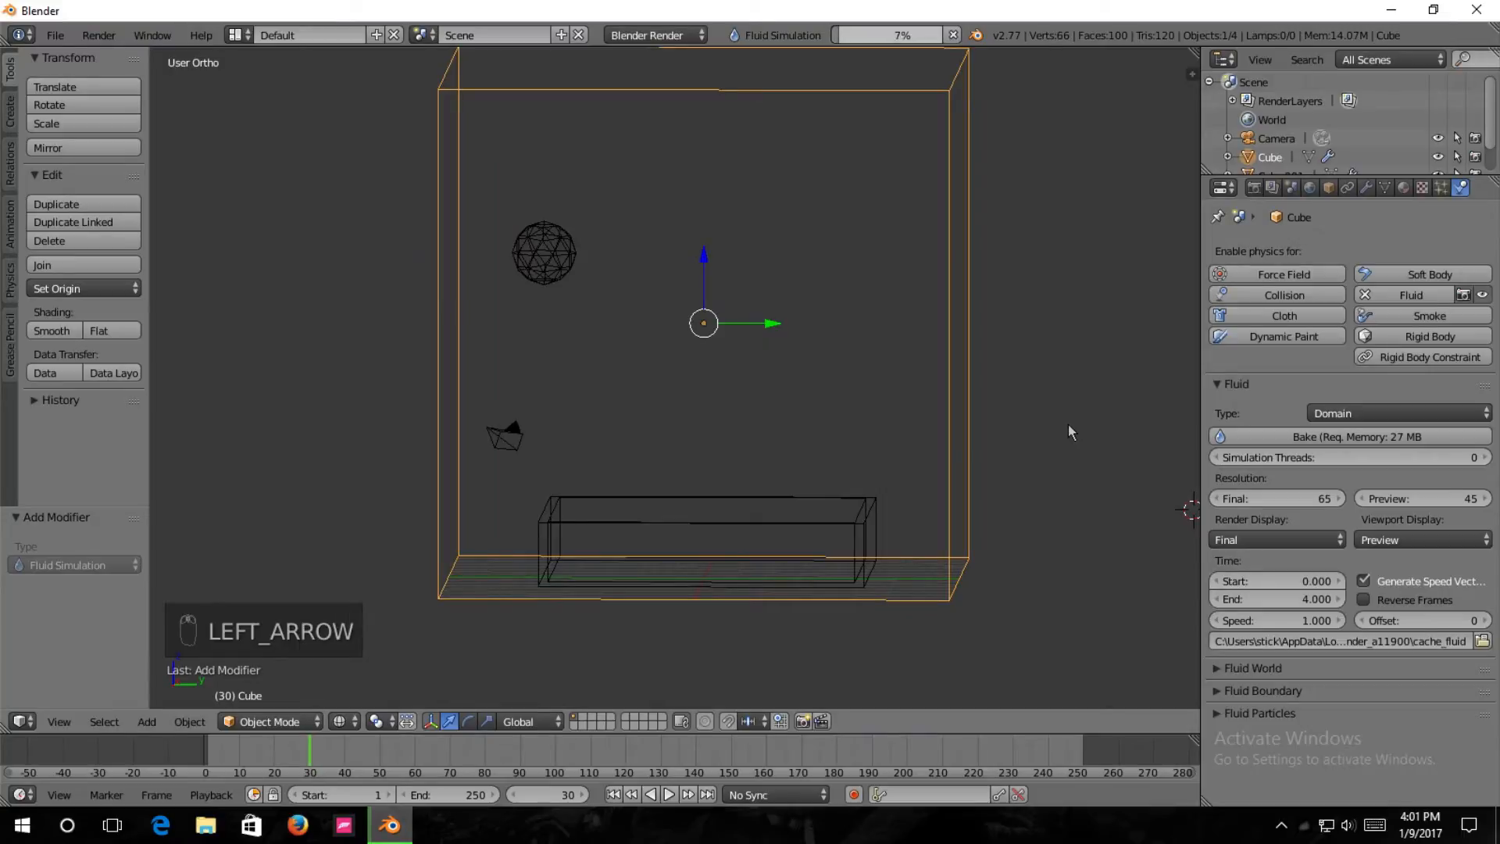
key("Right")
key("Right")
key("Right")
key("Right")
key("Right")
key("Right")
key("Right")
key("Right")
key("Right")
key("Right")
key("Right")
key("Right")
key("Right")
key("Right")
key("Right")
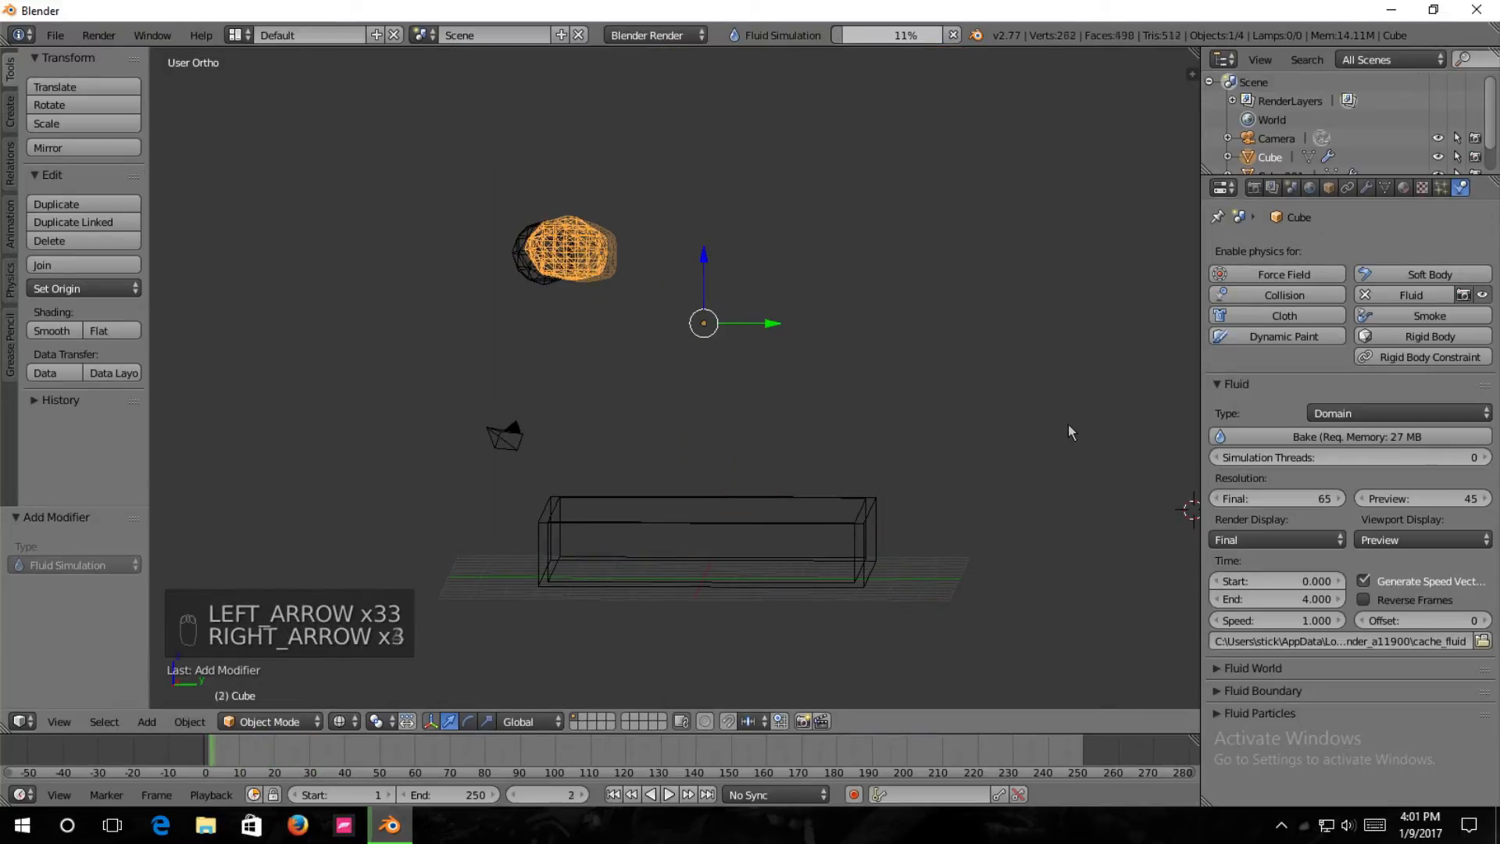
key("Right")
key("Right")
key("Right")
key("Right")
key("Right")
key("Right")
key("Right")
key("Right")
key("Right")
key("Right")
key("Right")
key("Right")
key("Right")
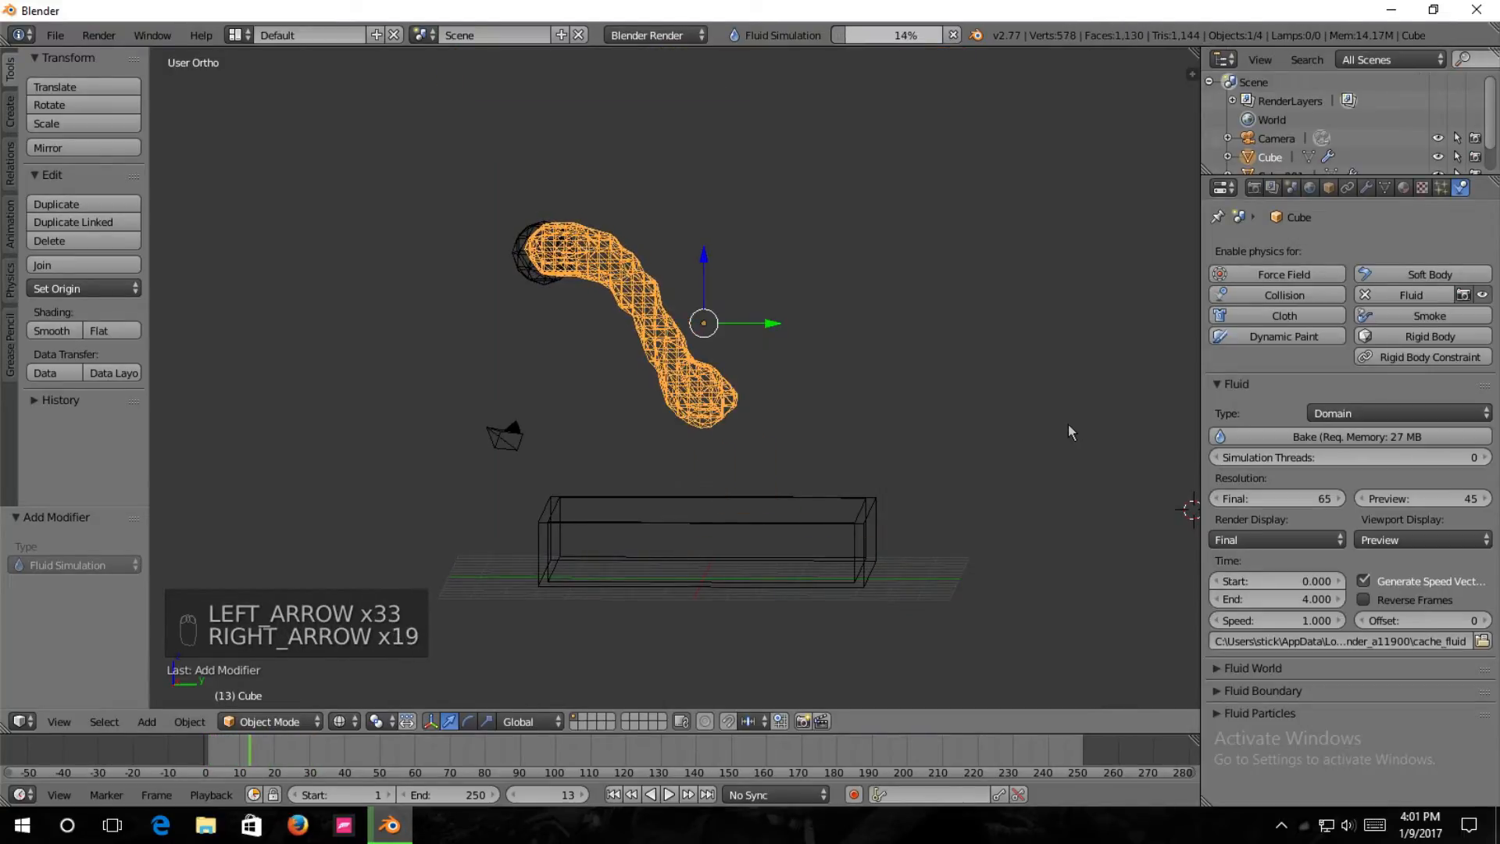
key("Right")
key("Right")
View the tray from above and step back and forth beyond frame 45 to examine how the fluid fills it.
middle_click_drag(1134, 412, 1016, 466)
key("Right")
key("Right")
key("Right")
key("Right")
key("Right")
key("Right")
key("Right")
key("Right")
key("Right")
key("Right")
key("Right")
key("Right")
key("Right")
key("Right")
key("Right")
key("Right")
key("Right")
key("Right")
key("Right")
key("Right")
key("Right")
key("Right")
key("Right")
key("Right")
key("Right")
key("Right")
key("Right")
key("Right")
key("Right")
key("Right")
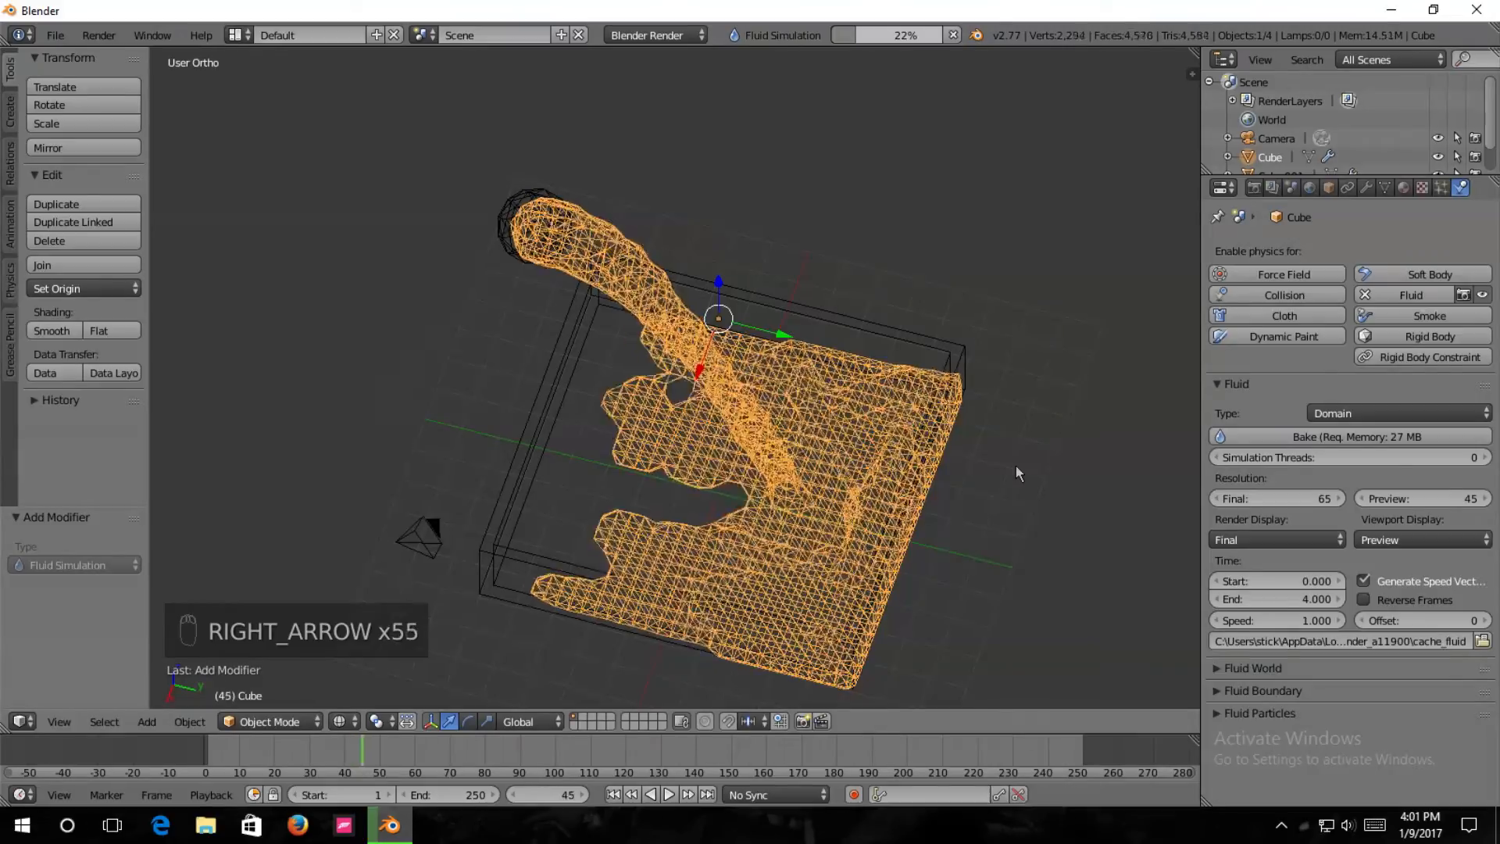
key("Left")
Stop the running fluid bake and return the timeline to frame 0.
key("Left")
key("Left")
key("Left")
key("Left")
key("Left")
key("Left")
key("Left")
key("Left")
key("Left")
key("Left")
key("Left")
key("Left")
key("Left")
key("Left")
key("Left")
key("Left")
key("Left")
key("Left")
key("Left")
key("Left")
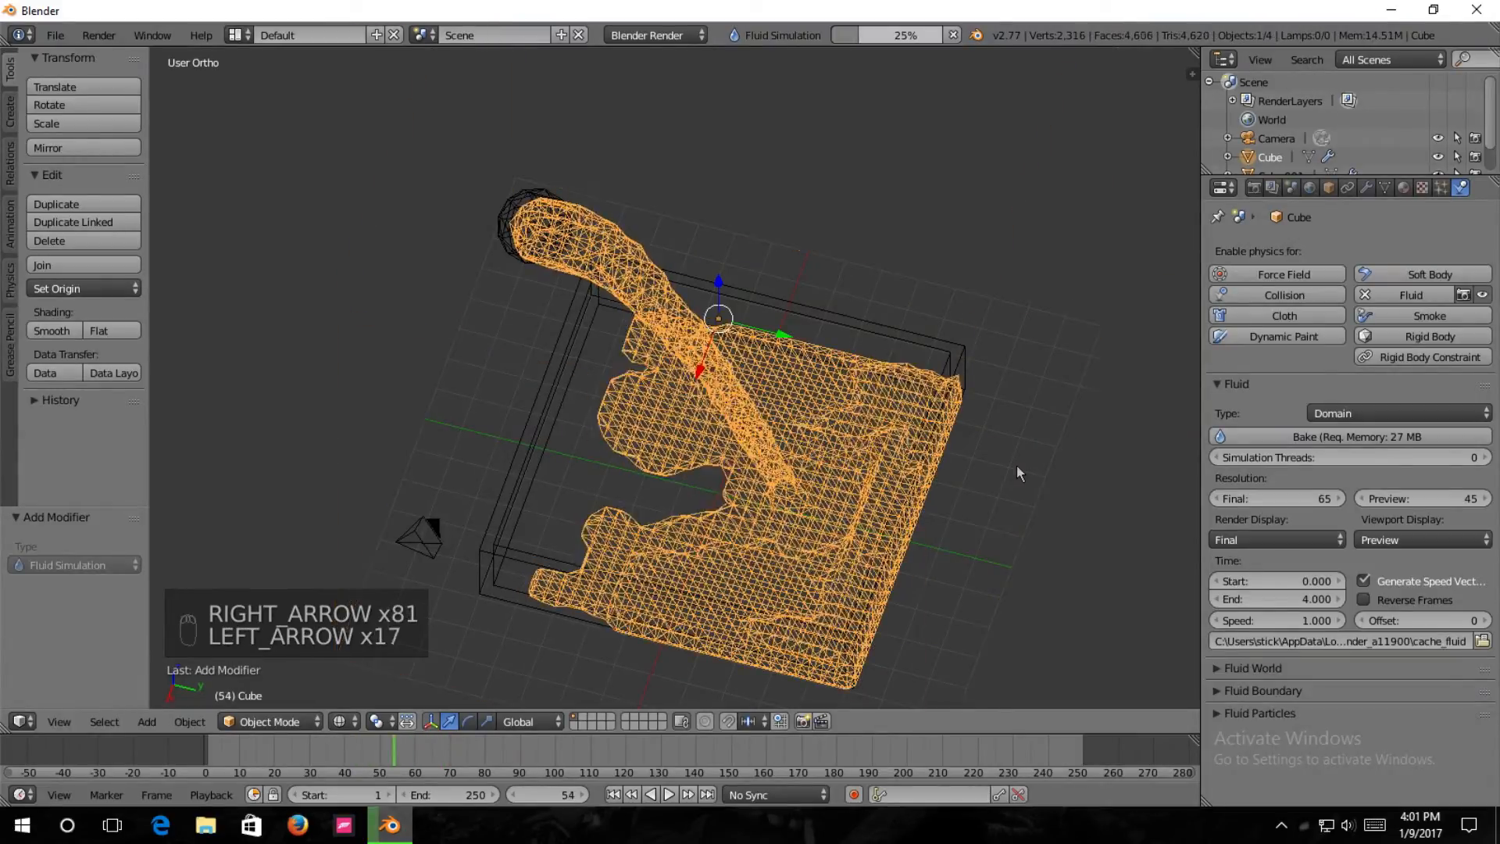
left_click(952, 35)
middle_click_drag(869, 402, 890, 355)
key("Left")
key("Left")
key("Left")
key("Left")
key("Left")
key("Left")
key("Left")
key("Left")
key("Left")
key("Left")
key("Left")
key("Left")
key("Left")
key("Left")
key("Left")
key("Left")
key("Left")
key("Left")
key("Left")
key("Left")
key("Left")
key("Left")
key("Left")
key("Left")
key("Left")
key("Left")
key("Left")
key("Left")
key("Left")
key("Left")
key("Left")
key("Left")
key("Left")
key("Left")
key("Left")
key("Left")
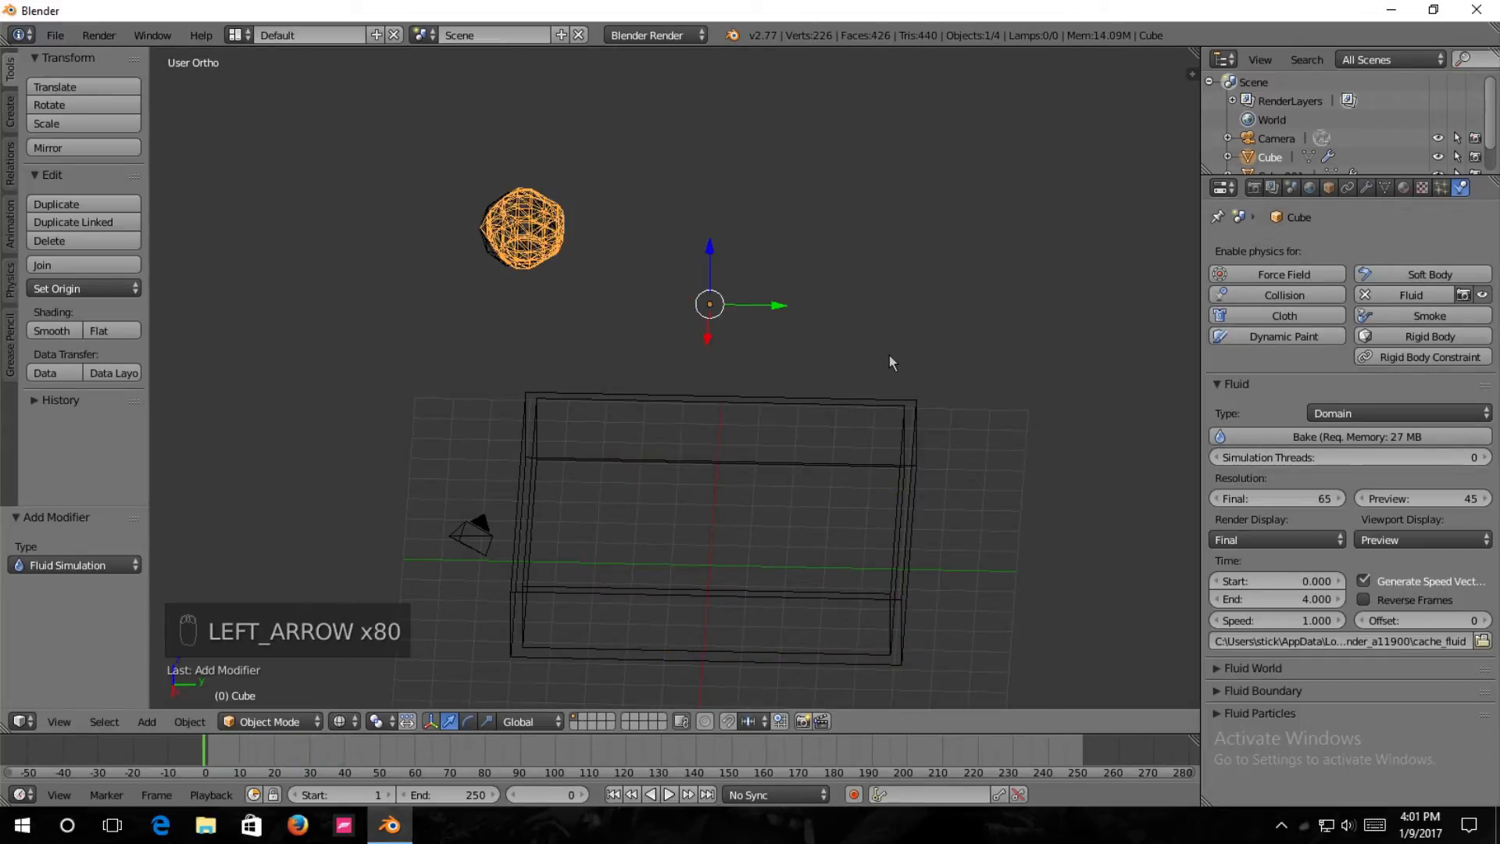
Select the hollow obstacle tray and add a new material to it.
middle_click_drag(889, 354, 730, 425)
right_click(696, 546)
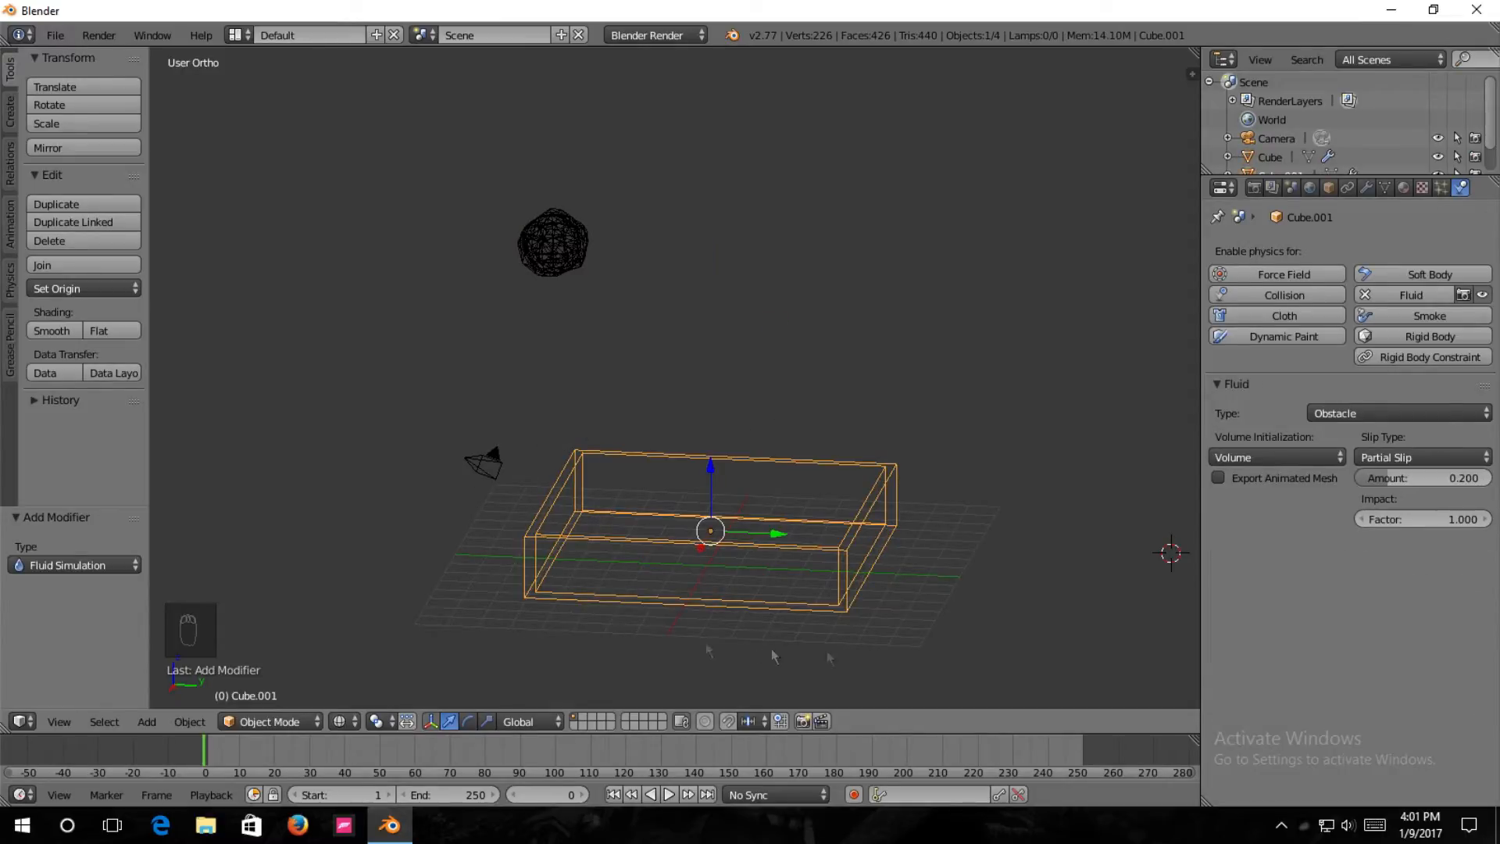
left_click(1404, 188)
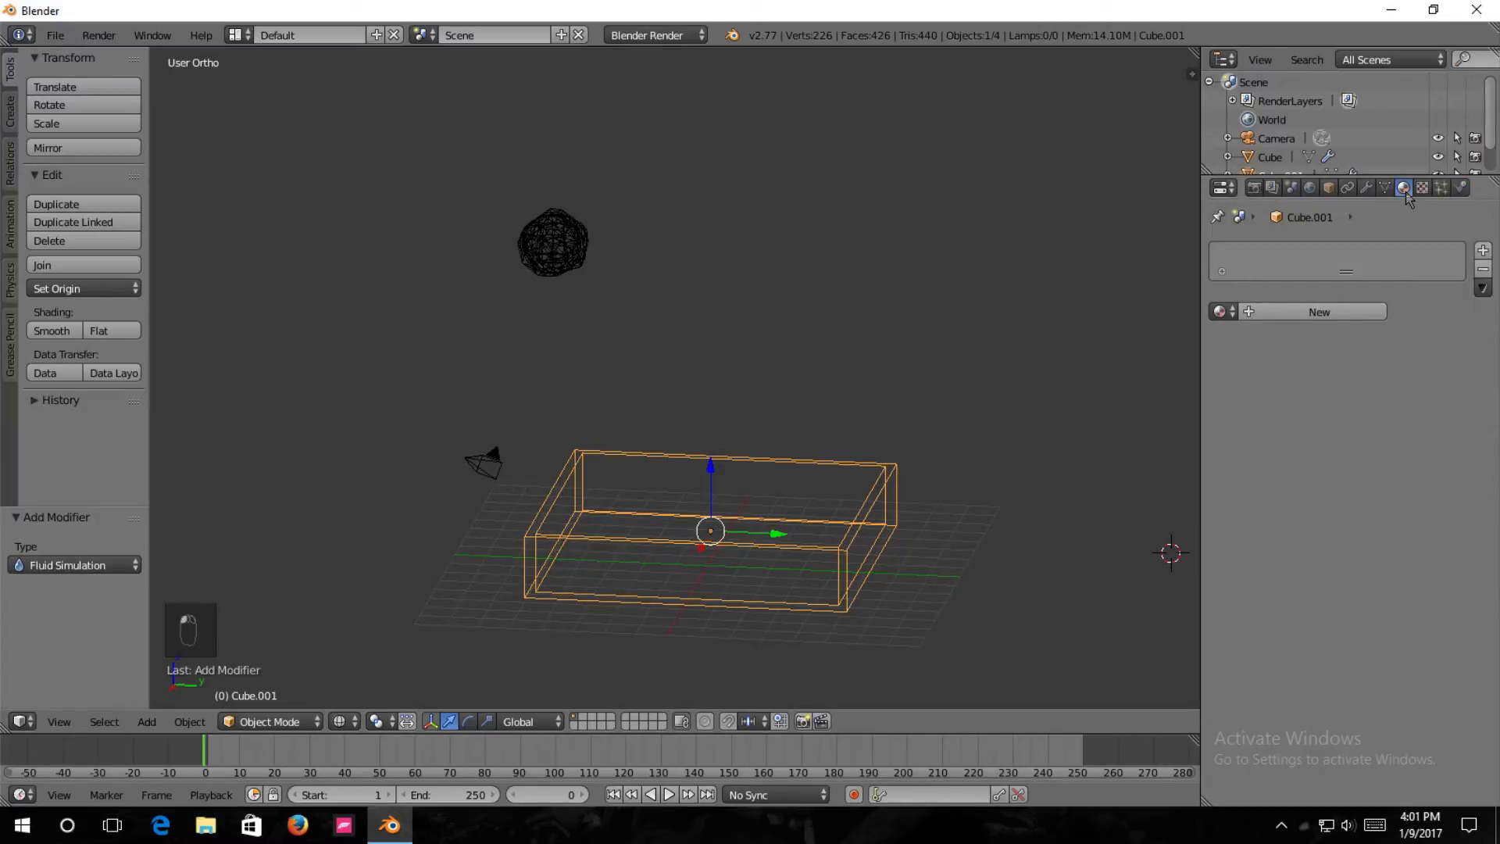
left_click(1294, 313)
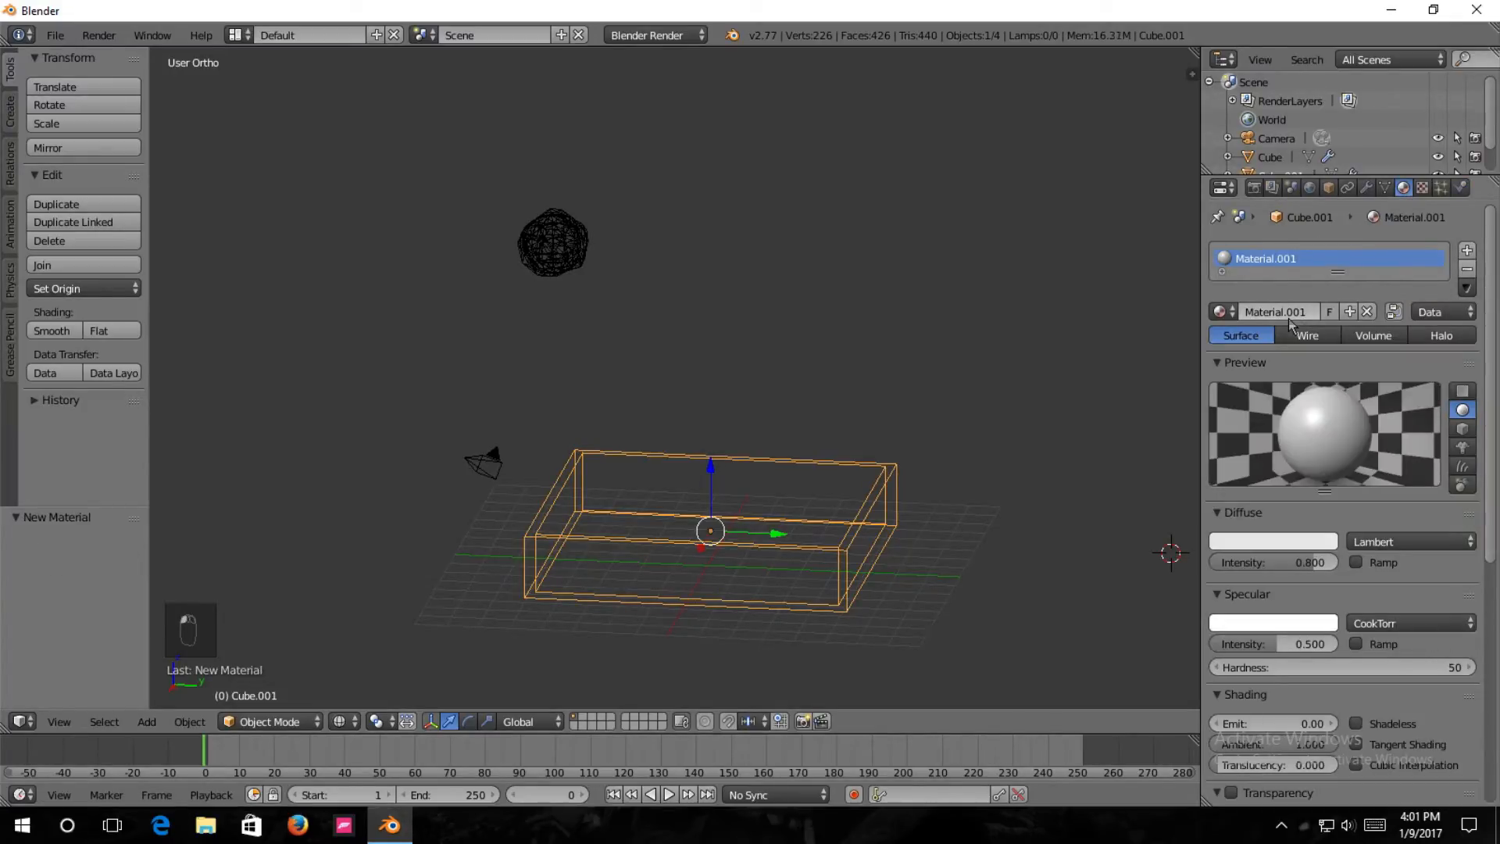
scroll(1360, 688, "down", 4)
scroll(1320, 633, "up", 4)
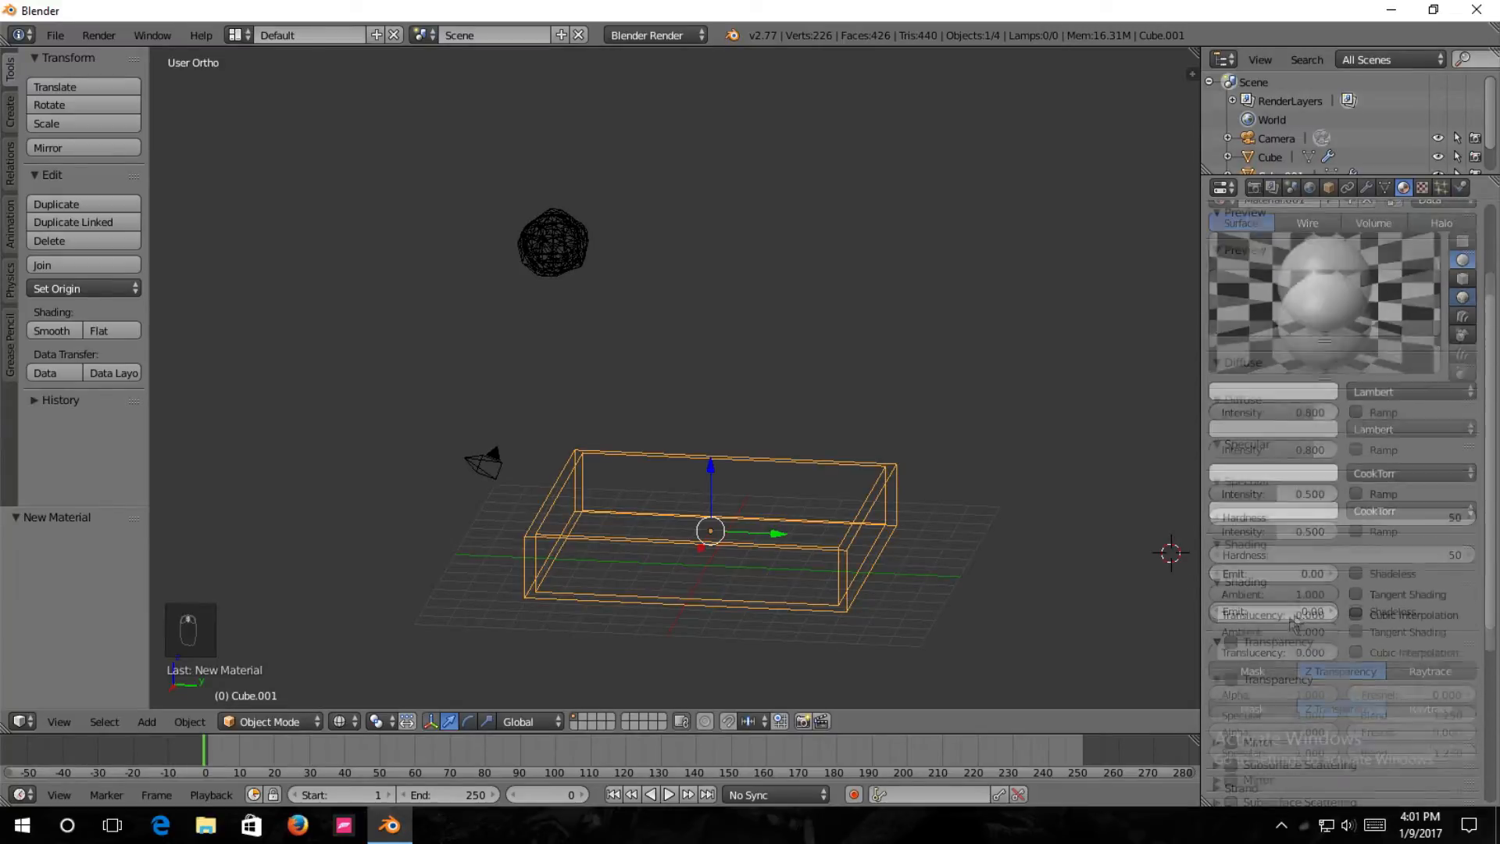
Switch the scene's render engine to Cycles Render.
left_click(655, 35)
left_click(647, 98)
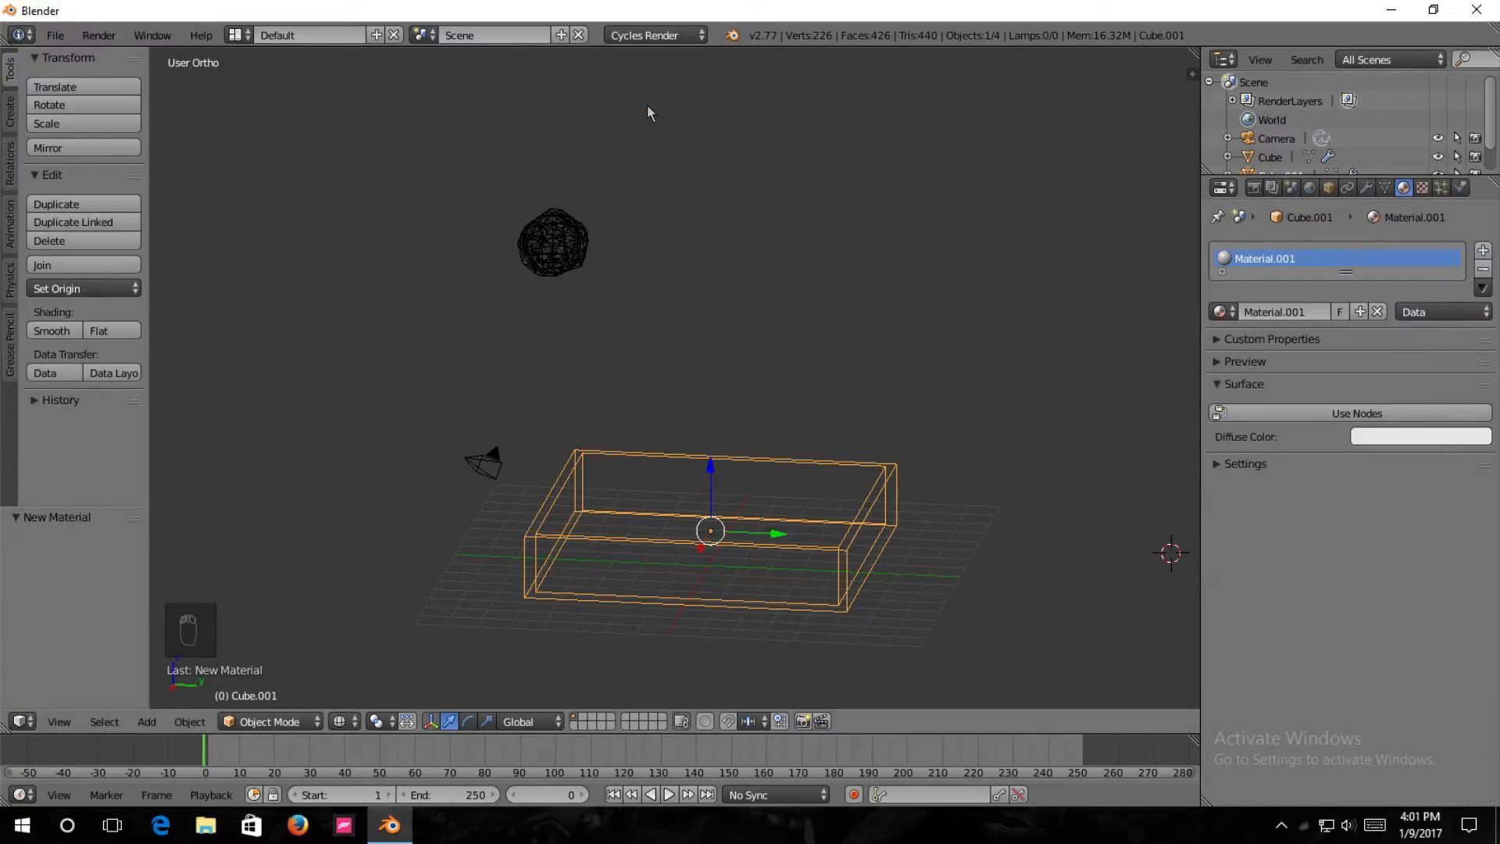
left_click(630, 35)
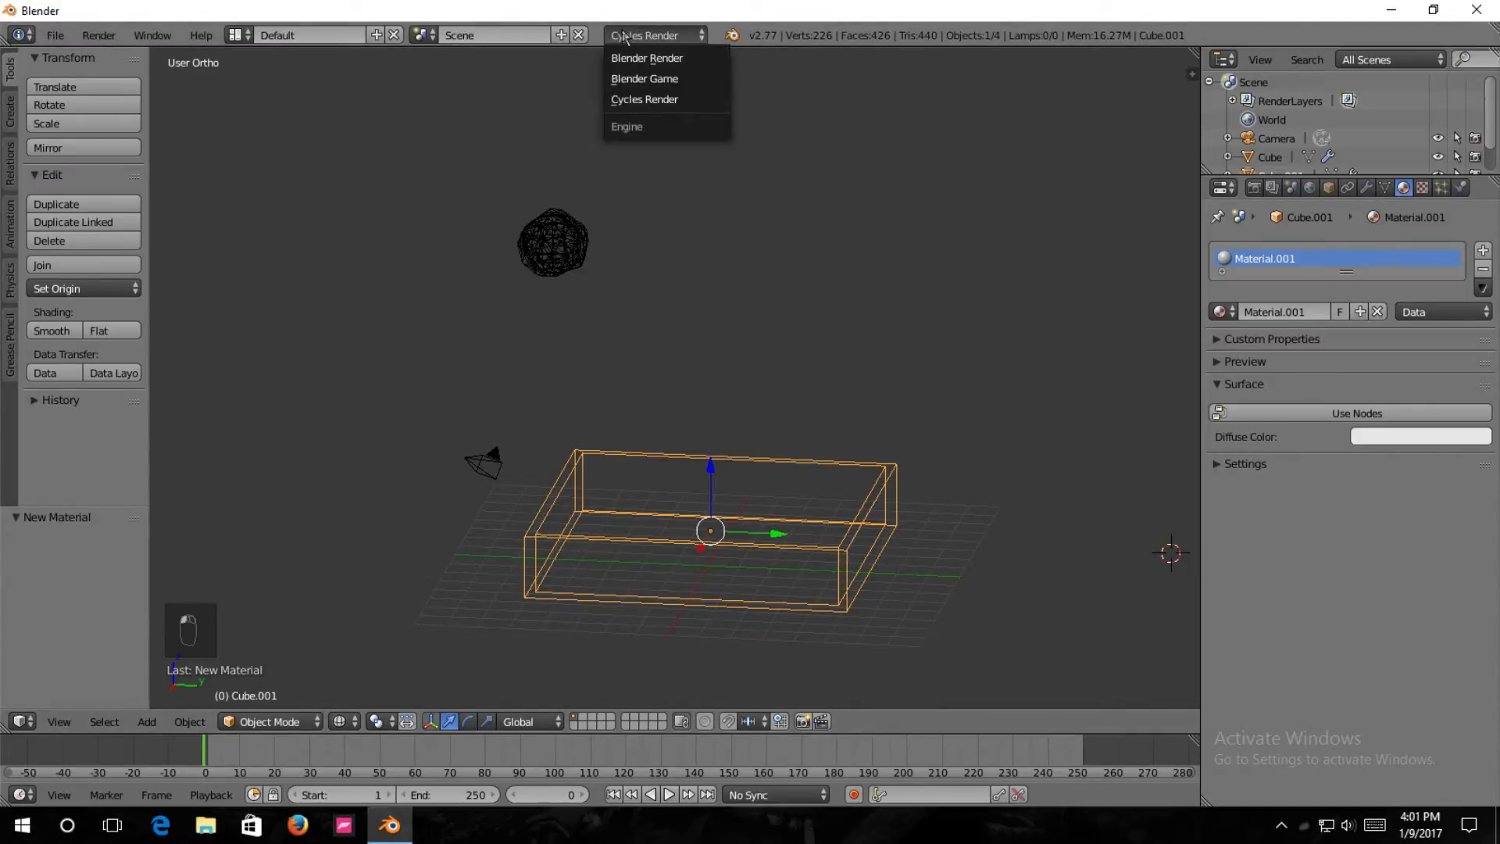
left_click(645, 106)
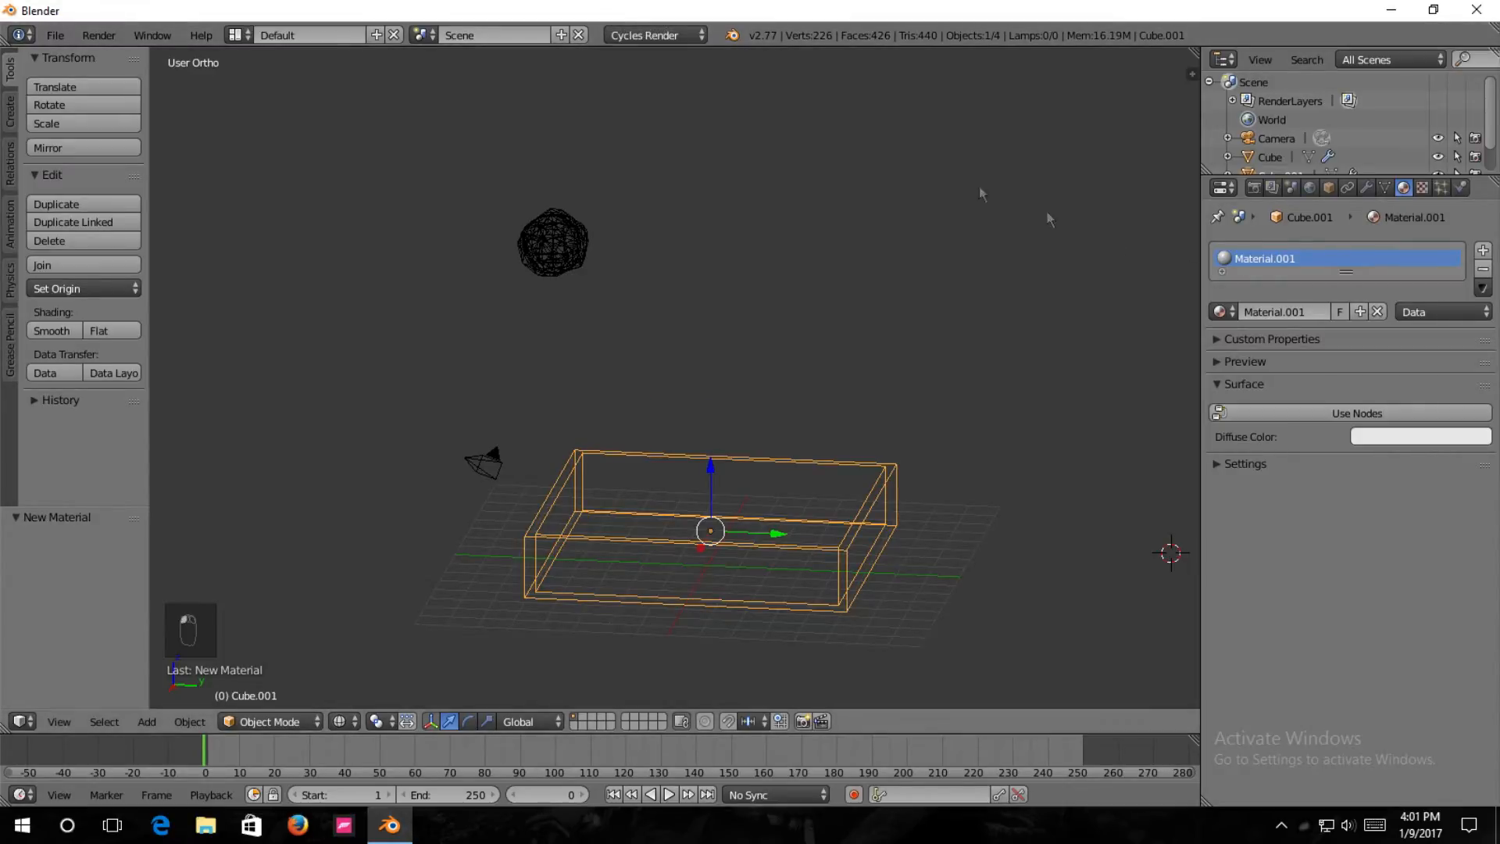
Enable nodes for the tray's material, choose the Glass BSDF surface shader and set its color to pure white, RGB 1.000.
left_click(1303, 415)
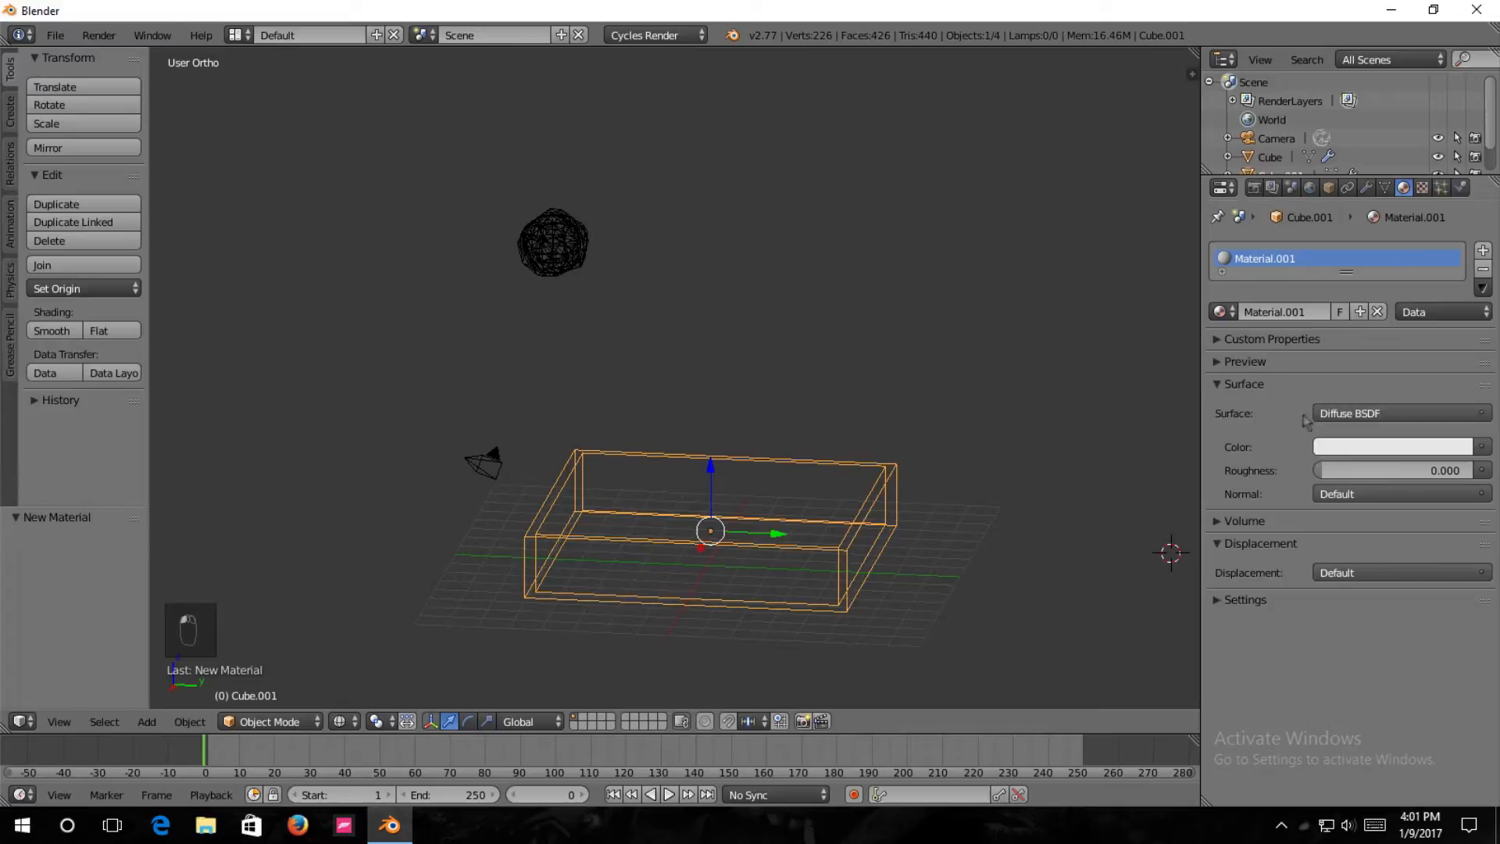
left_click(1364, 414)
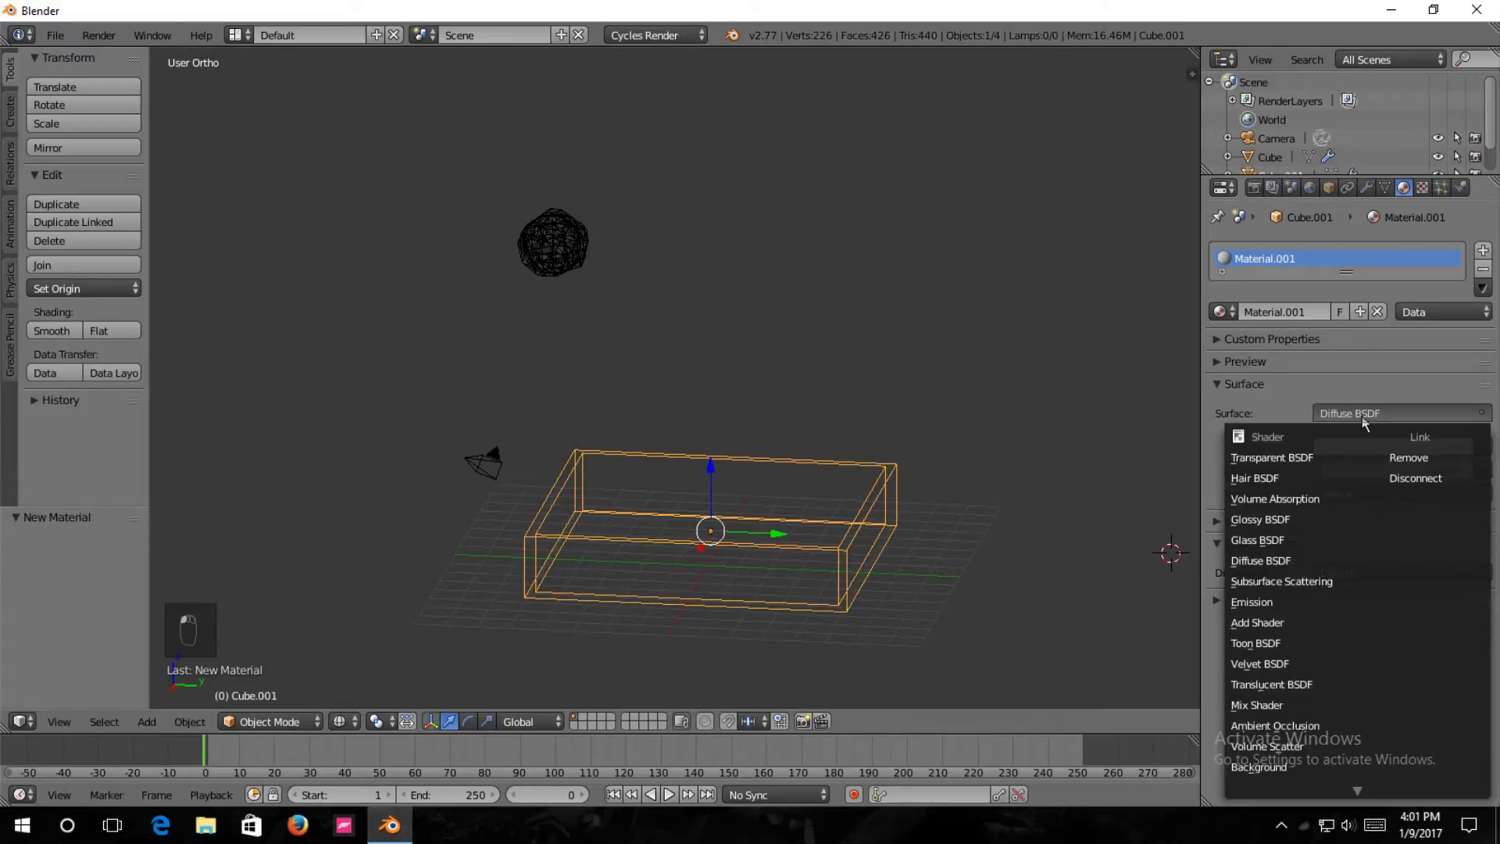
left_click(1281, 541)
left_click(1332, 472)
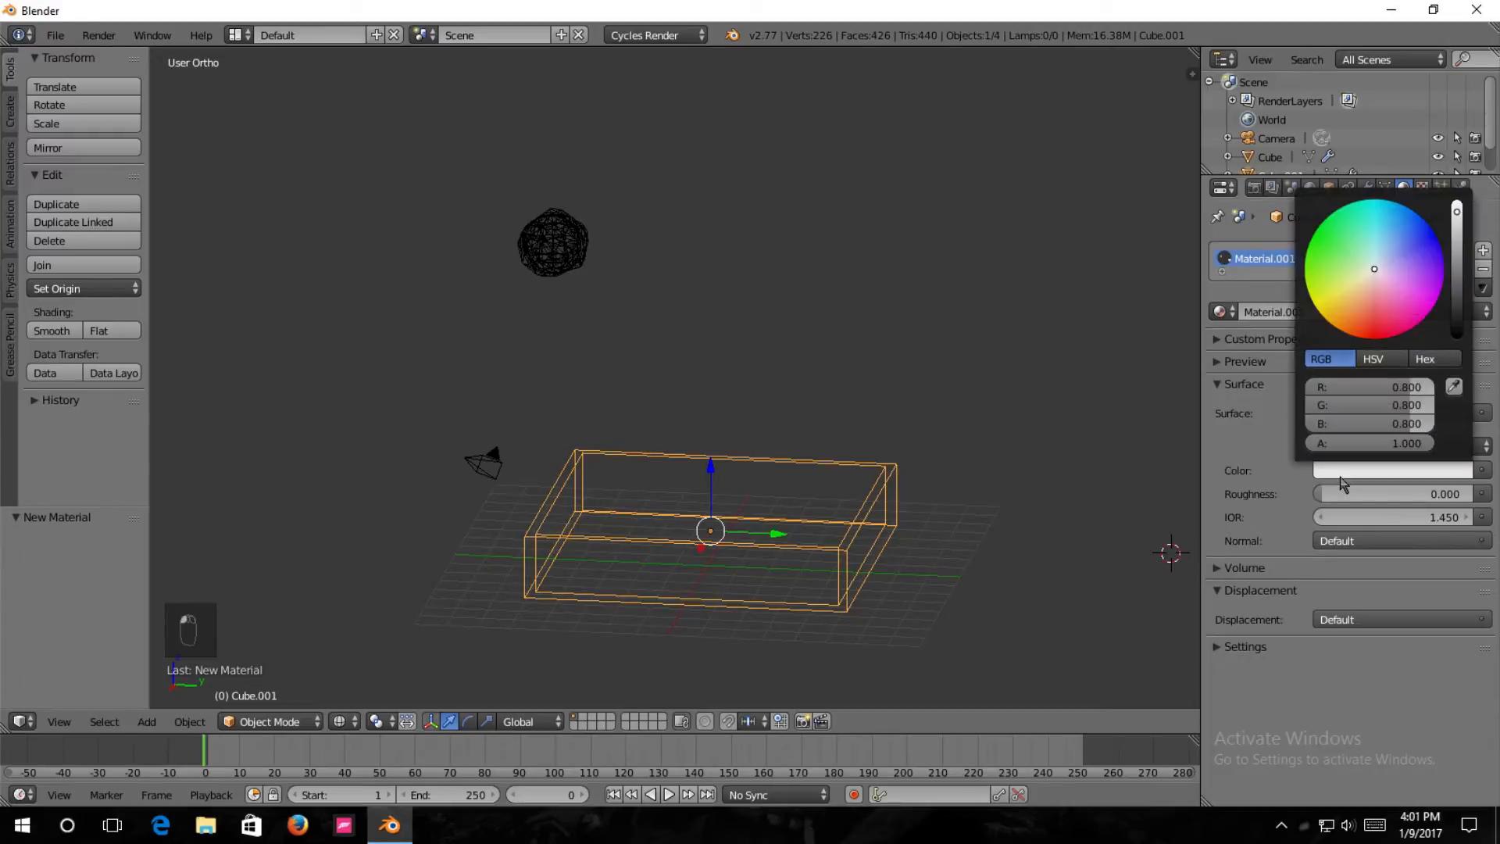
left_click(1368, 469)
left_click_drag(1459, 219, 1457, 204)
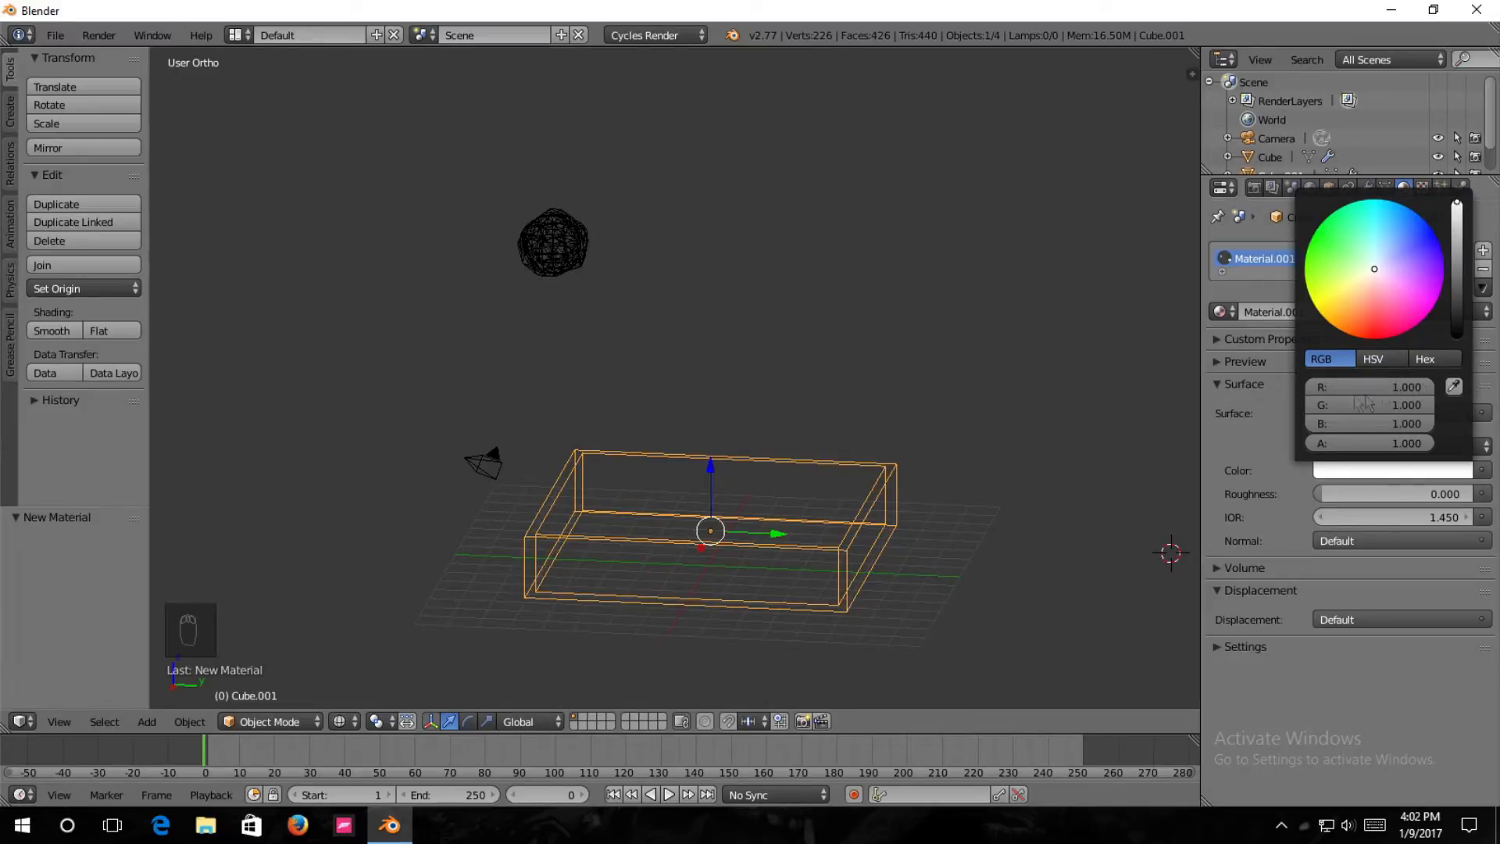
Enable nodes for the world surface, make the background color white and set its strength to 0.5.
middle_click_drag(765, 525, 769, 529)
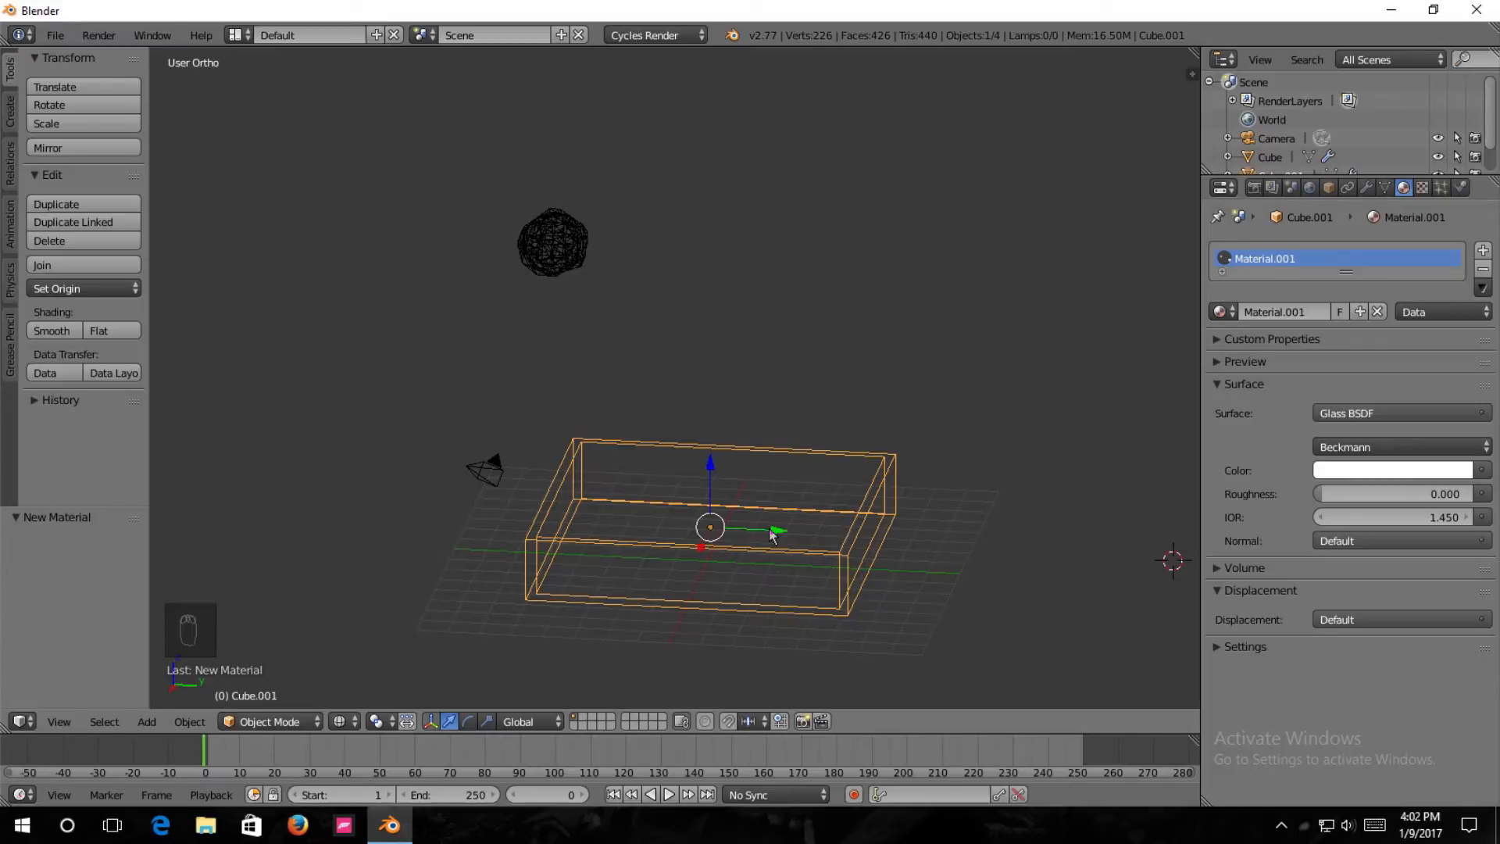
scroll(760, 531, "up", 1)
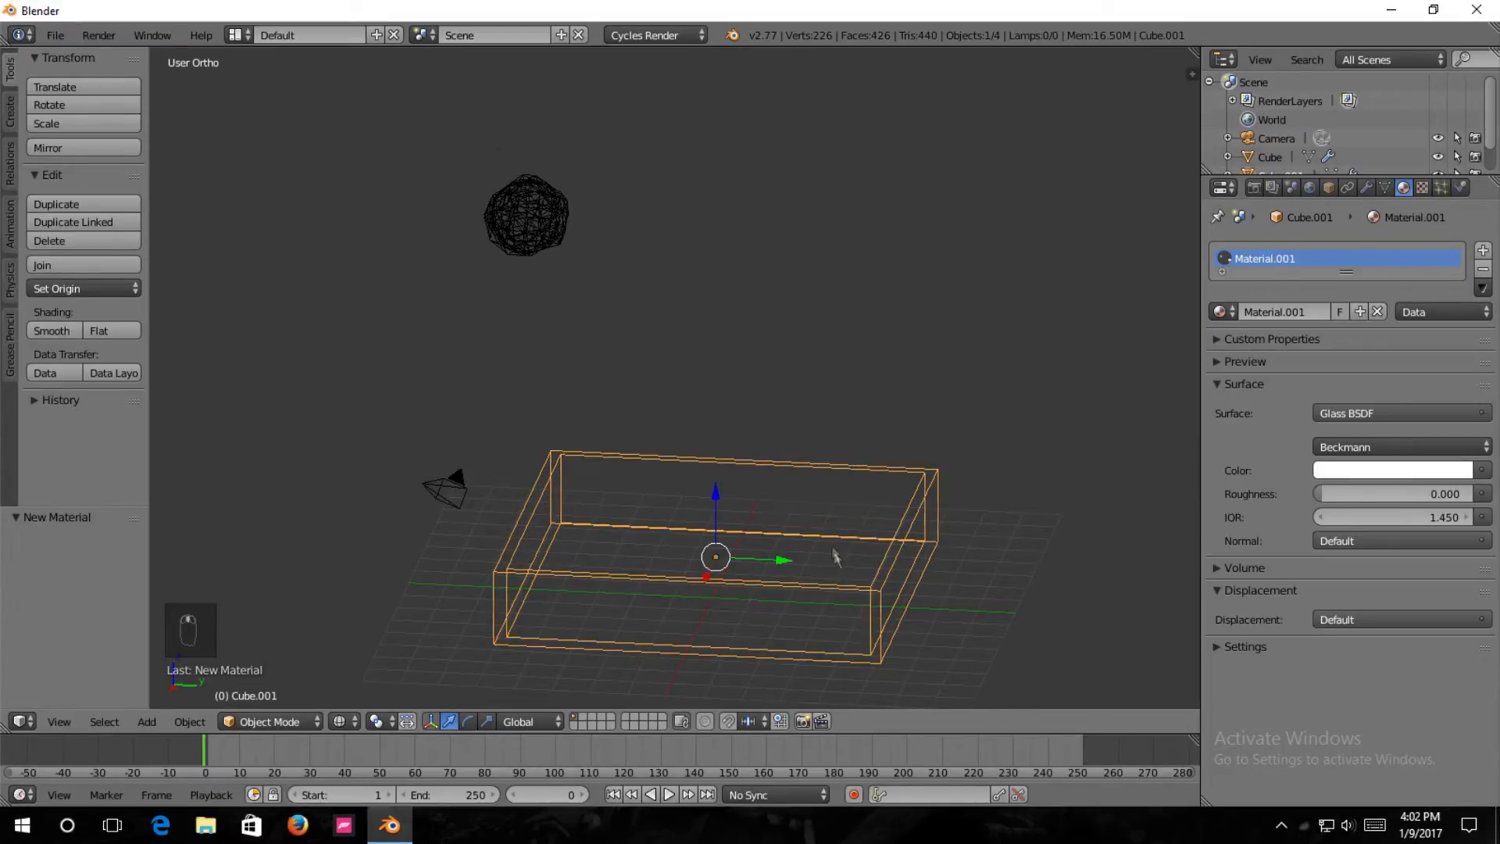
middle_click_drag(838, 561, 791, 425, "shift")
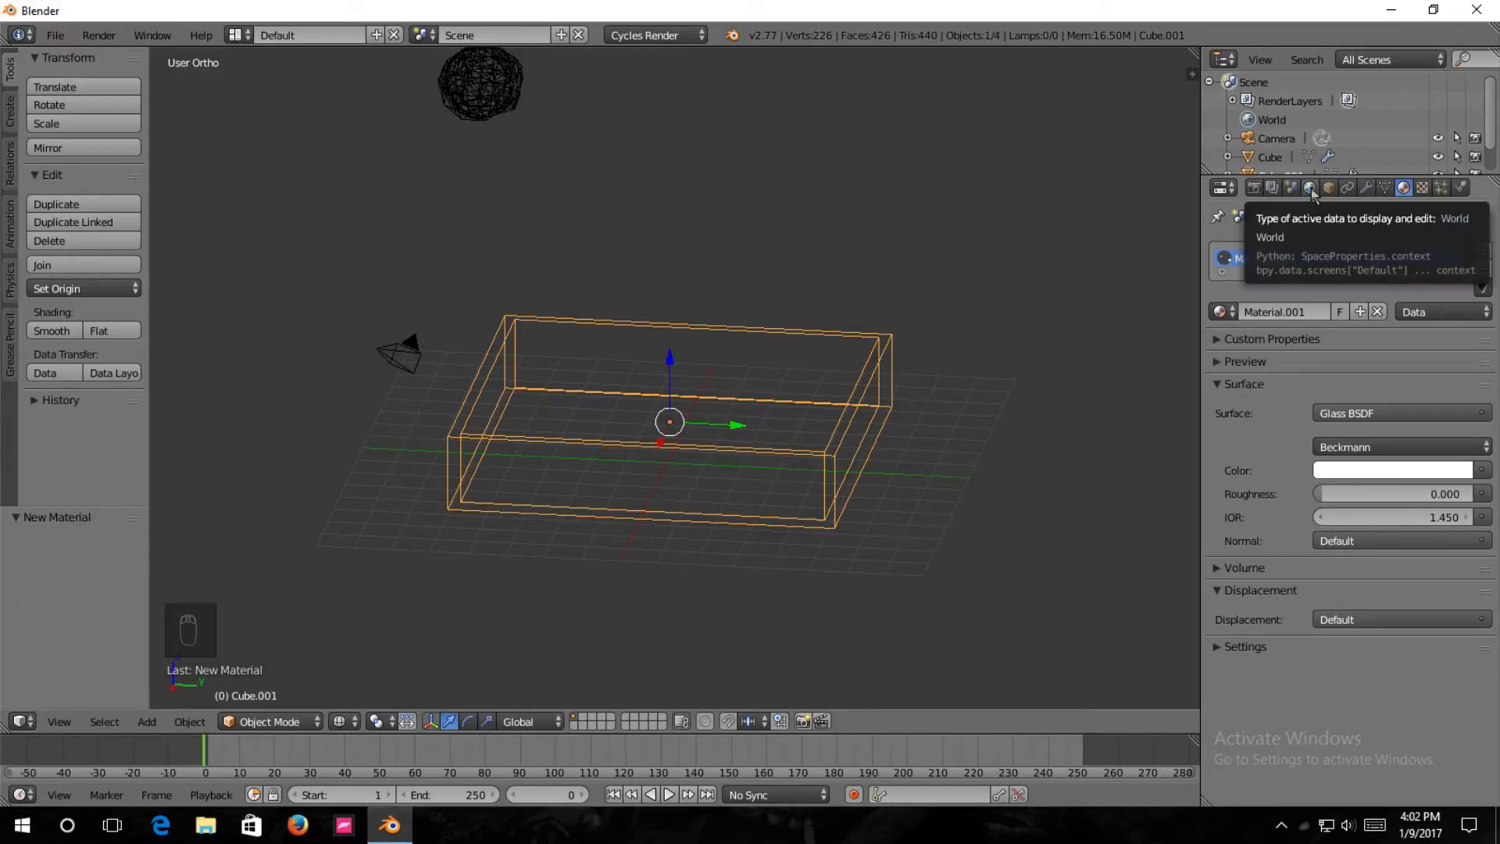
scroll(1332, 141, "down", 2)
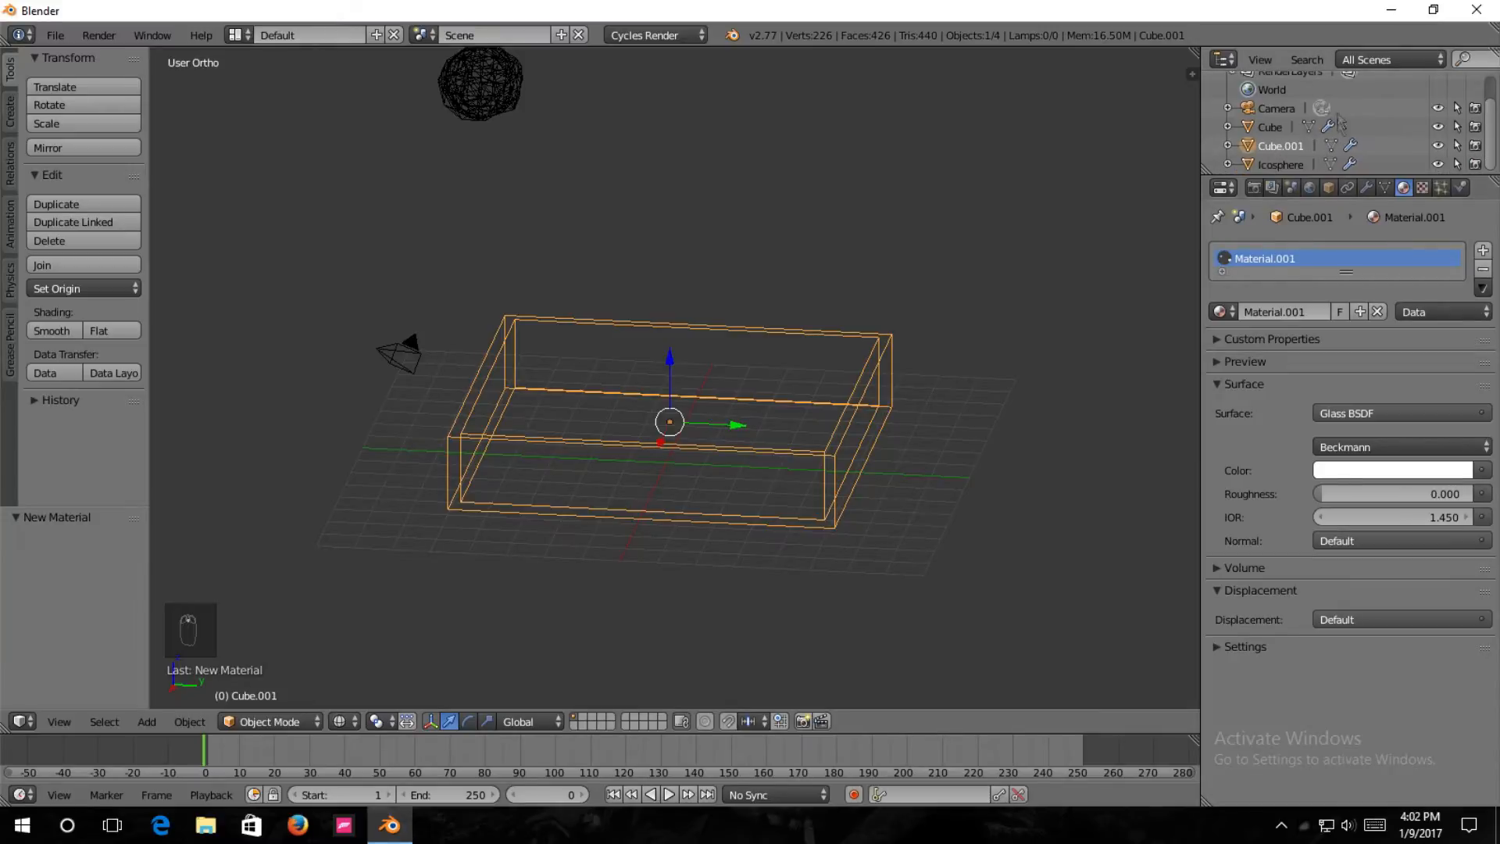
scroll(1293, 107, "up", 2)
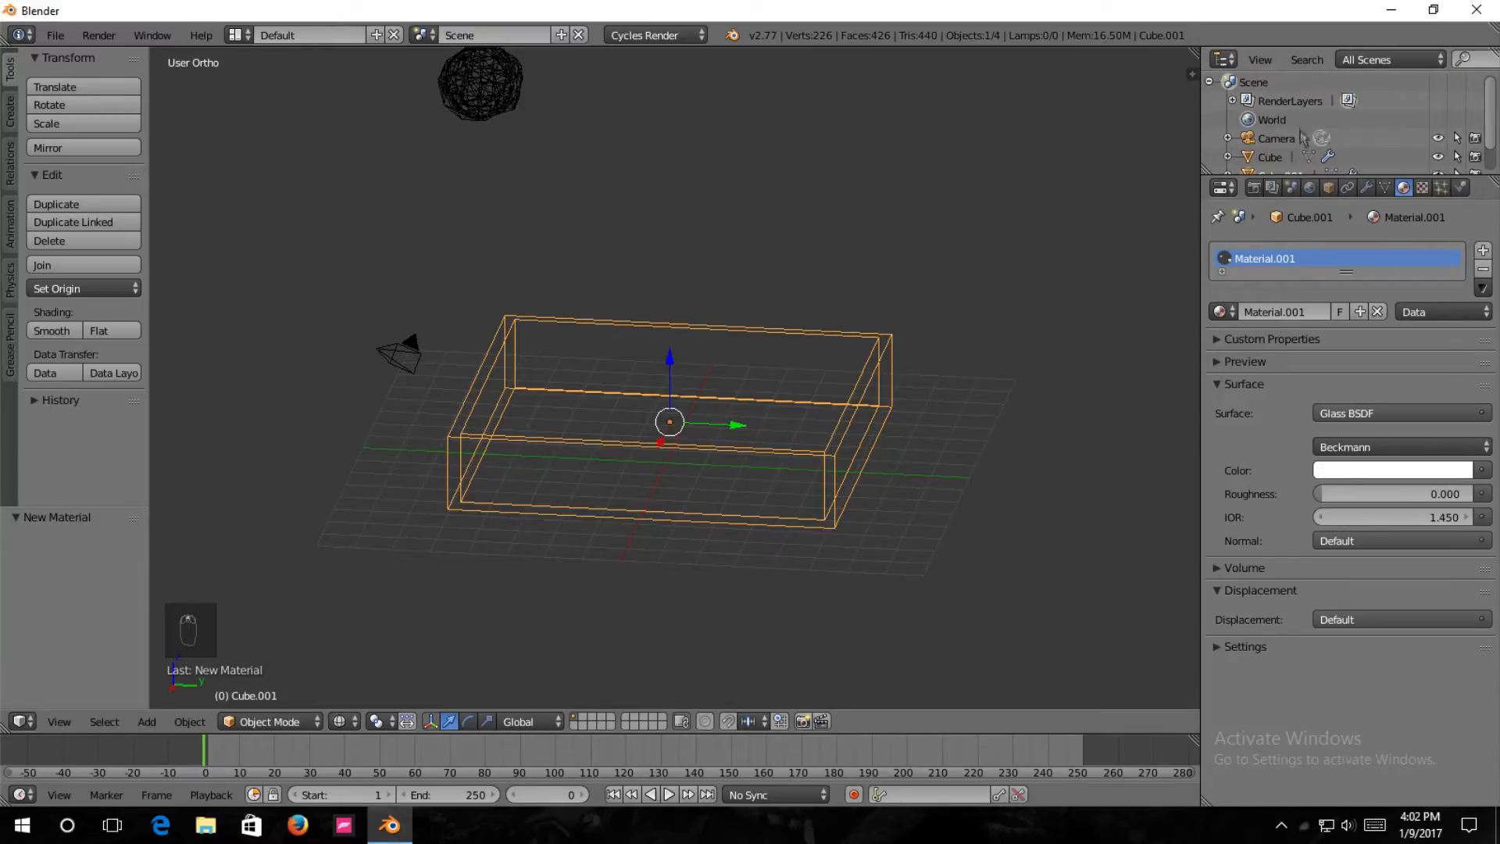
left_click(1311, 190)
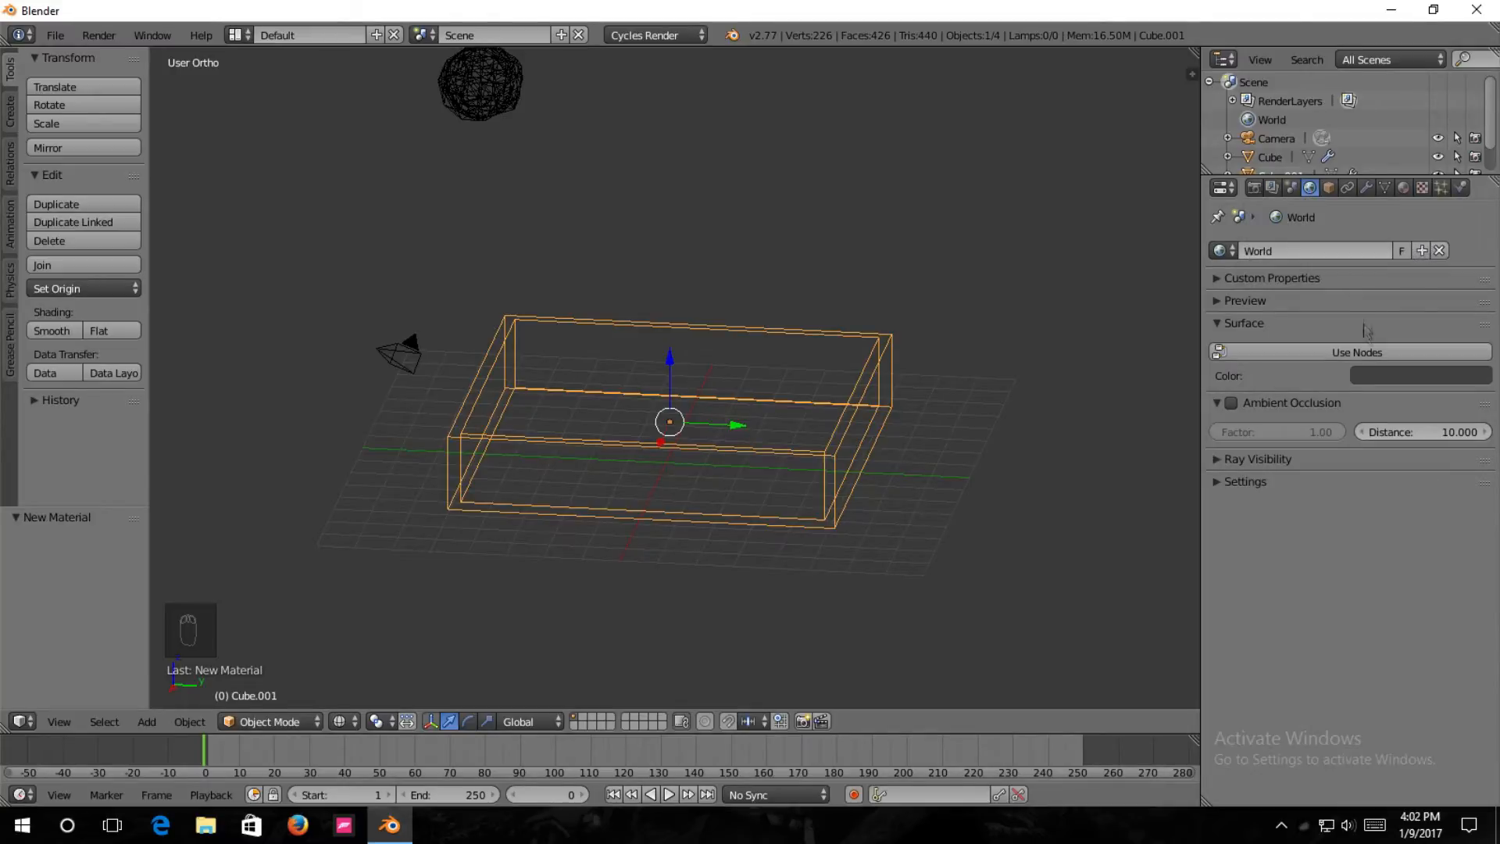
left_click(1326, 356)
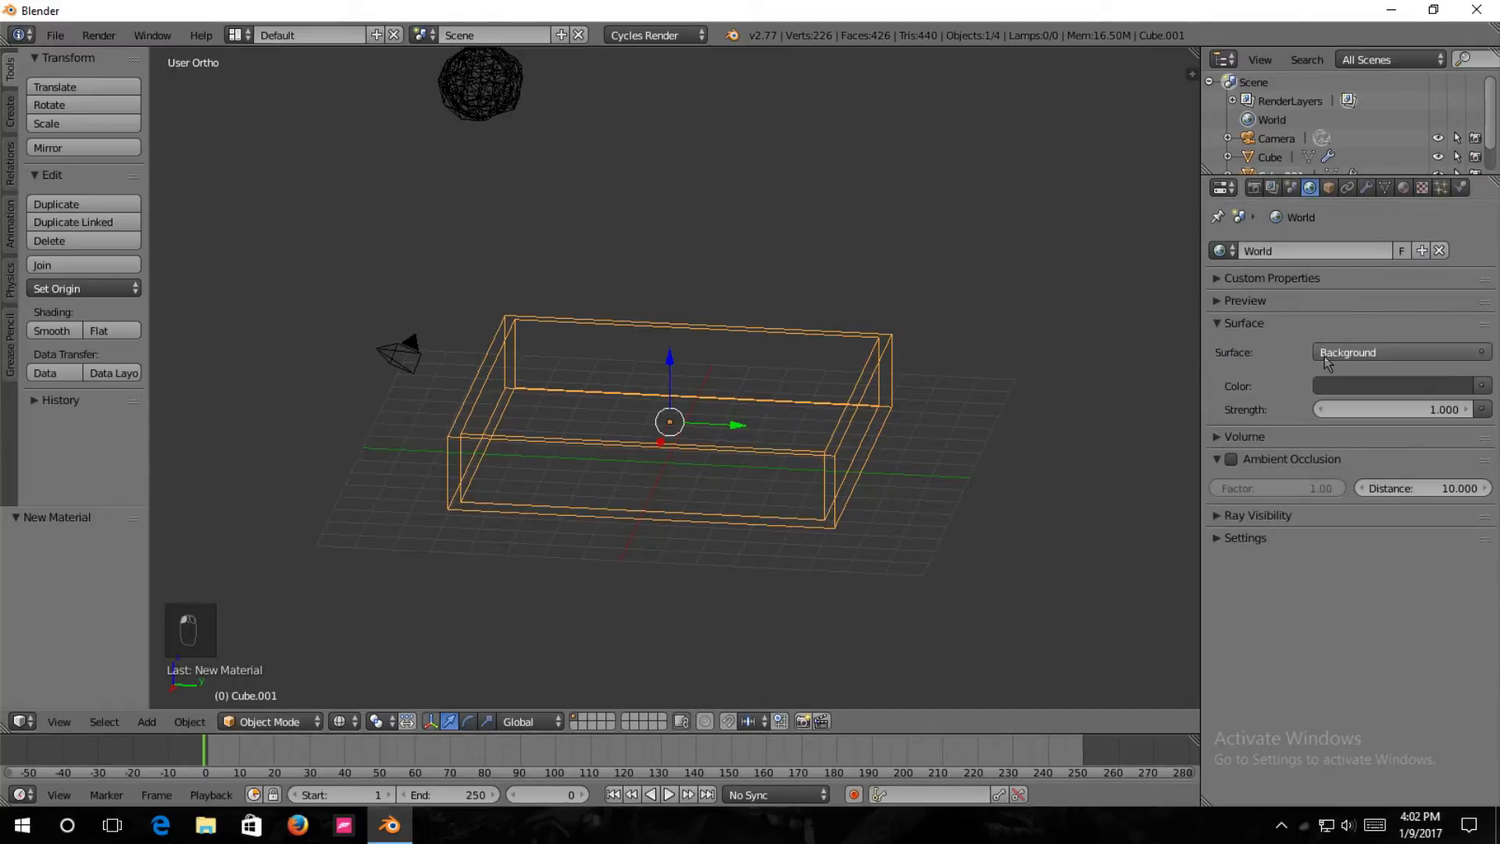
left_click(1372, 391)
left_click_drag(1457, 219, 1457, 117)
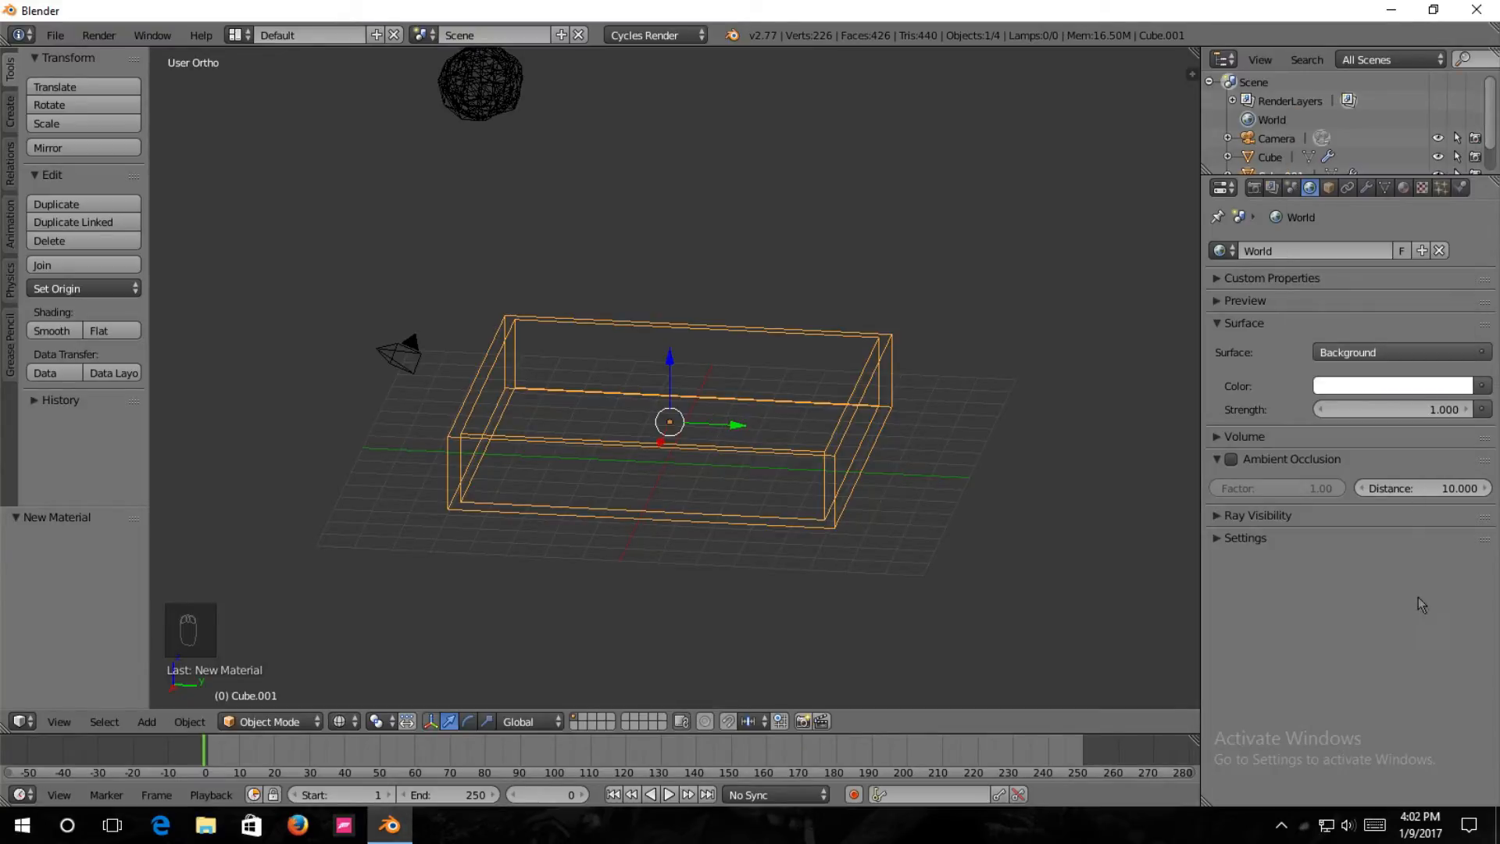
left_click(1440, 409)
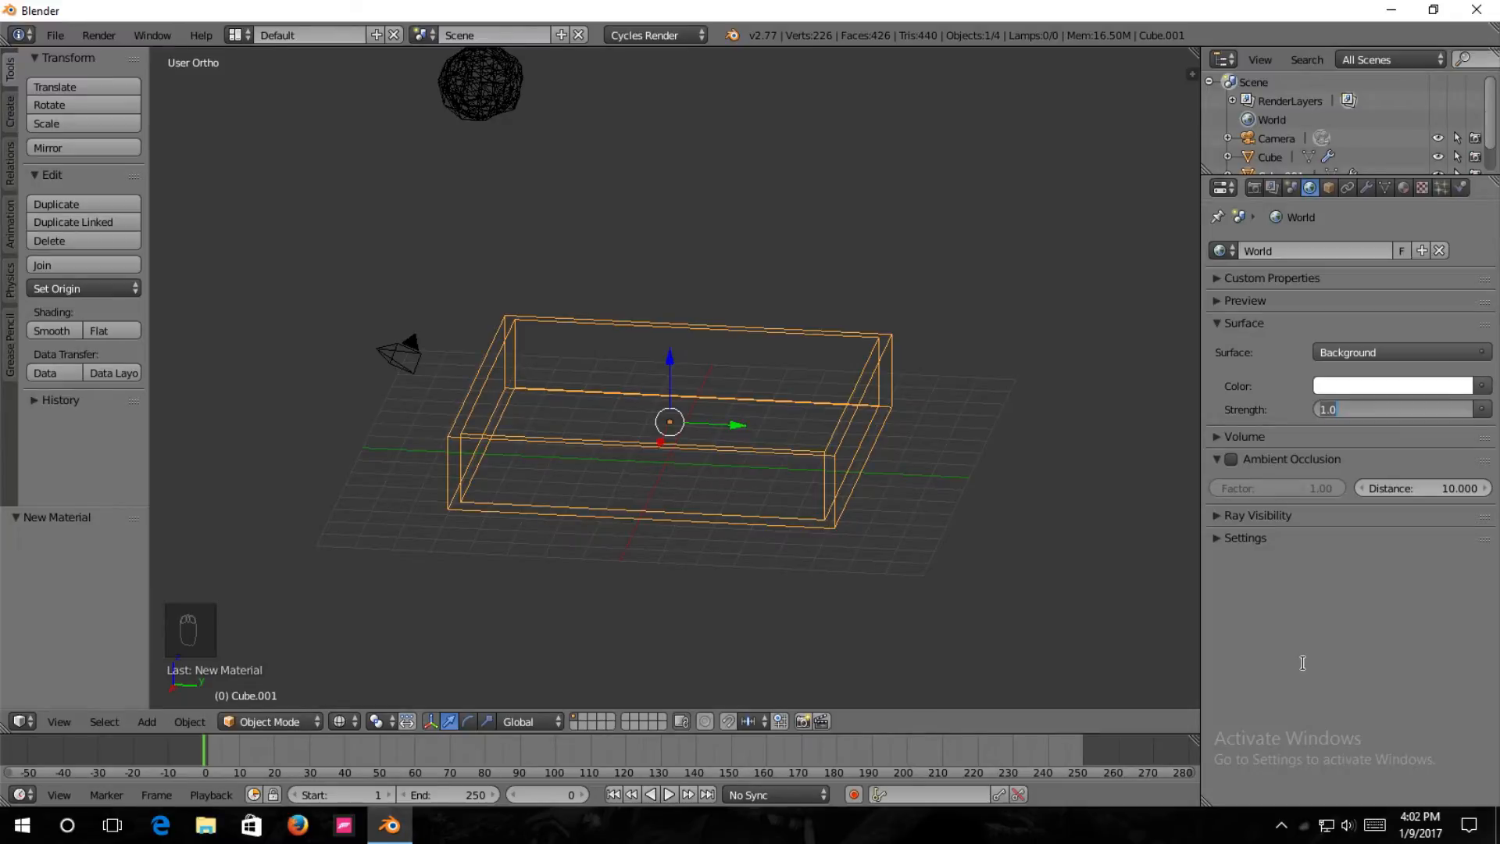
key("Return")
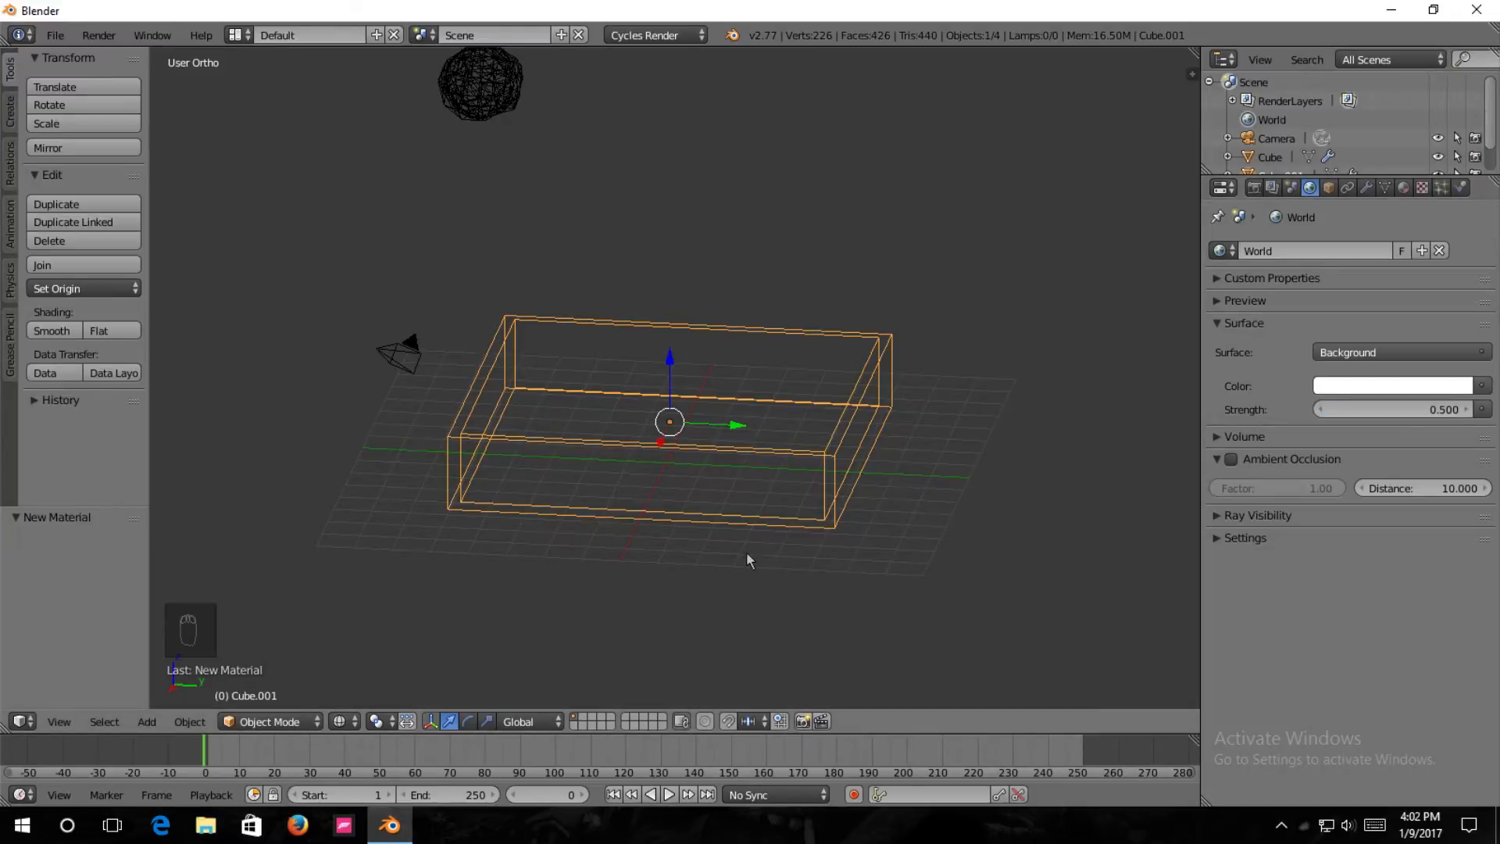
Preview the glass tray in rendered shading, lower the world background strength to 0.3 and return to solid shading.
key("shift+z")
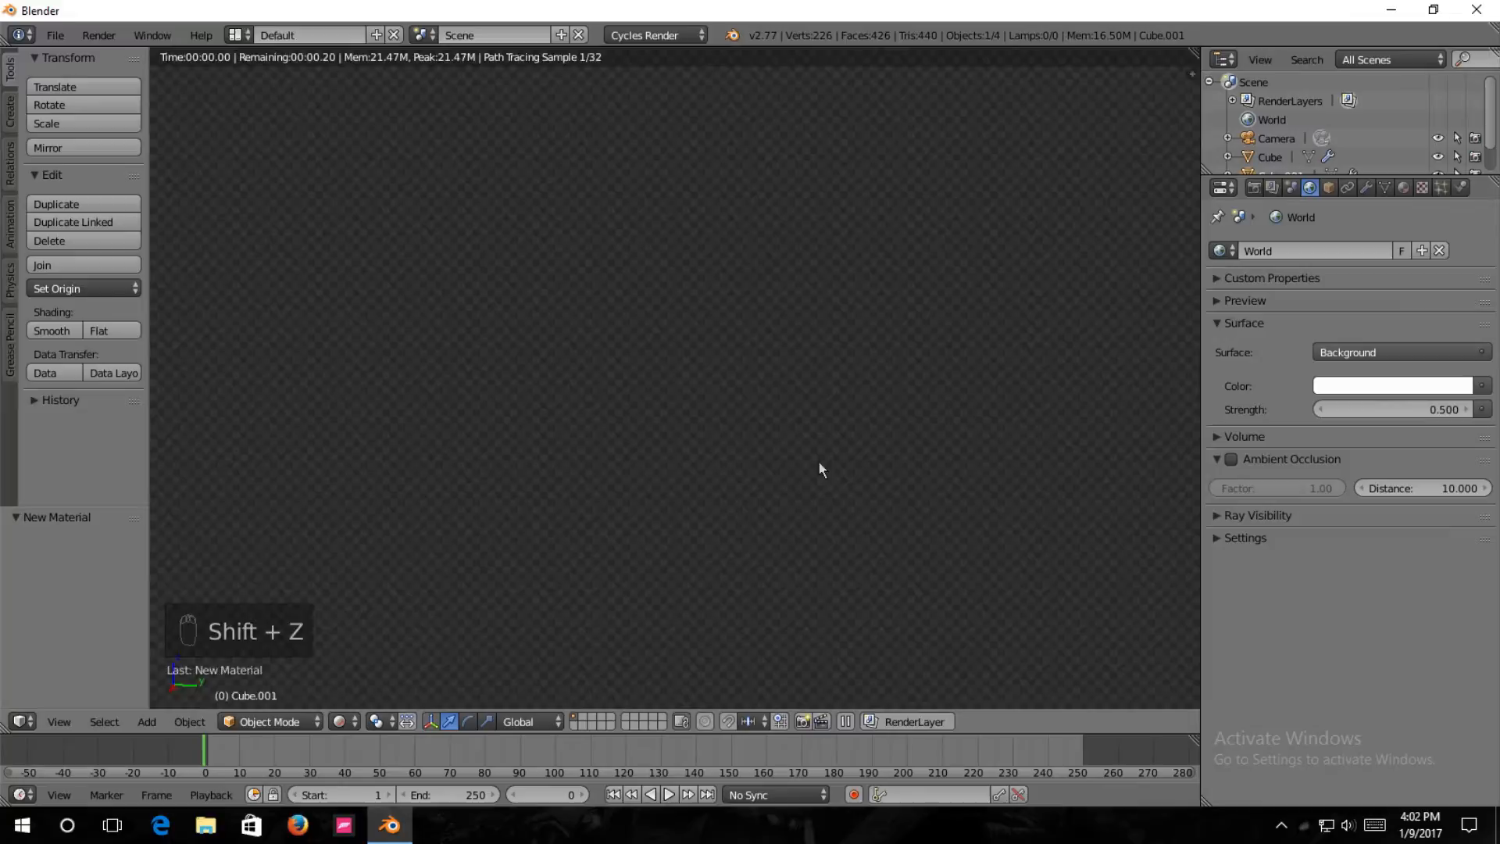
mouse_move(874, 485)
middle_mouse_down()
mouse_move(808, 525)
mouse_move(900, 505)
mouse_move(901, 441)
mouse_move(997, 517)
mouse_move(1119, 542)
middle_mouse_up()
left_click(1452, 409)
type(".3")
key("Return")
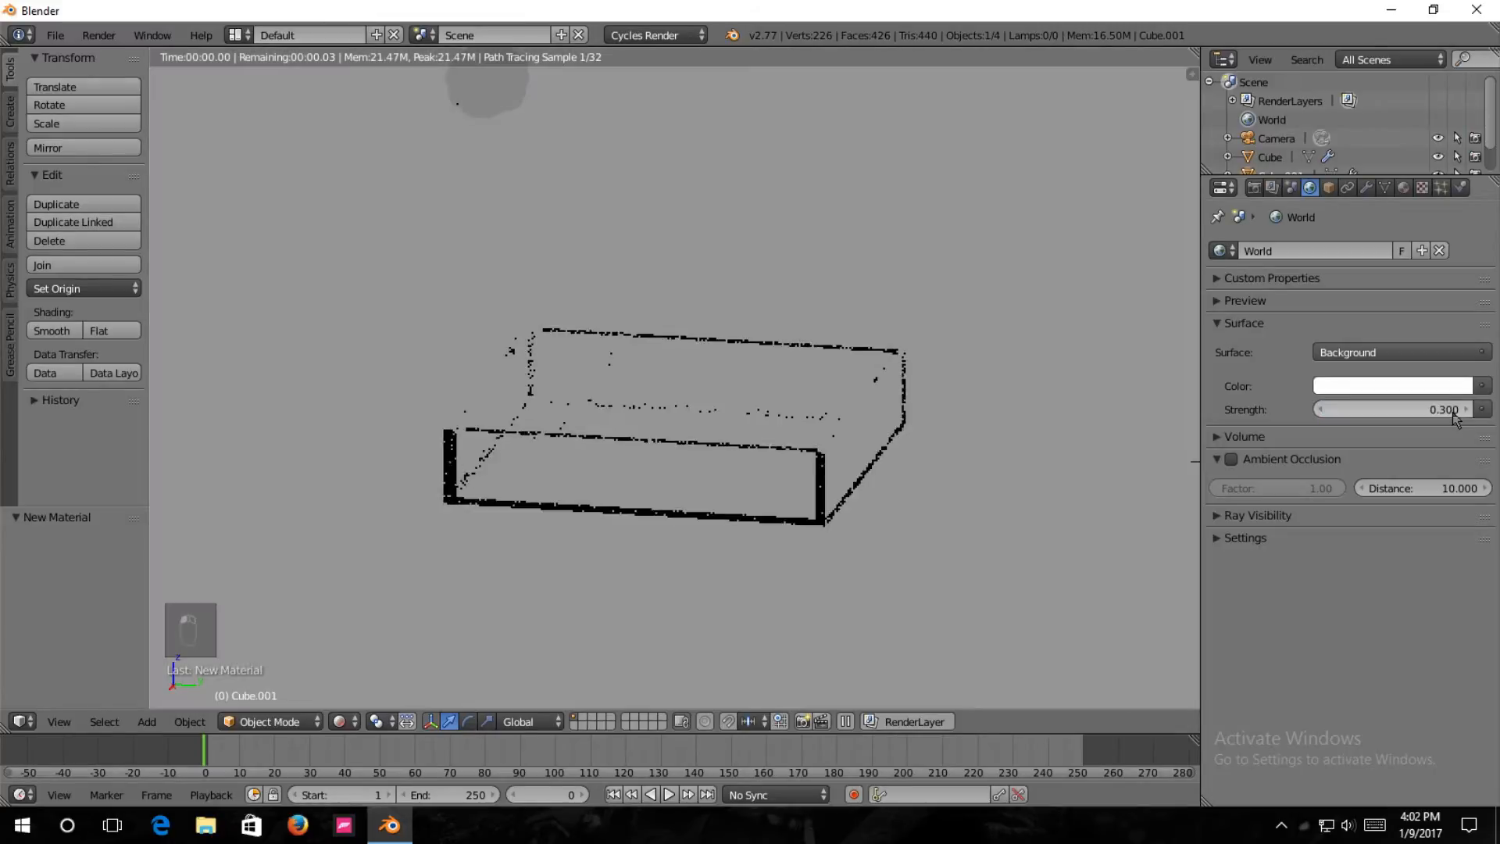
middle_click_drag(911, 462, 887, 494)
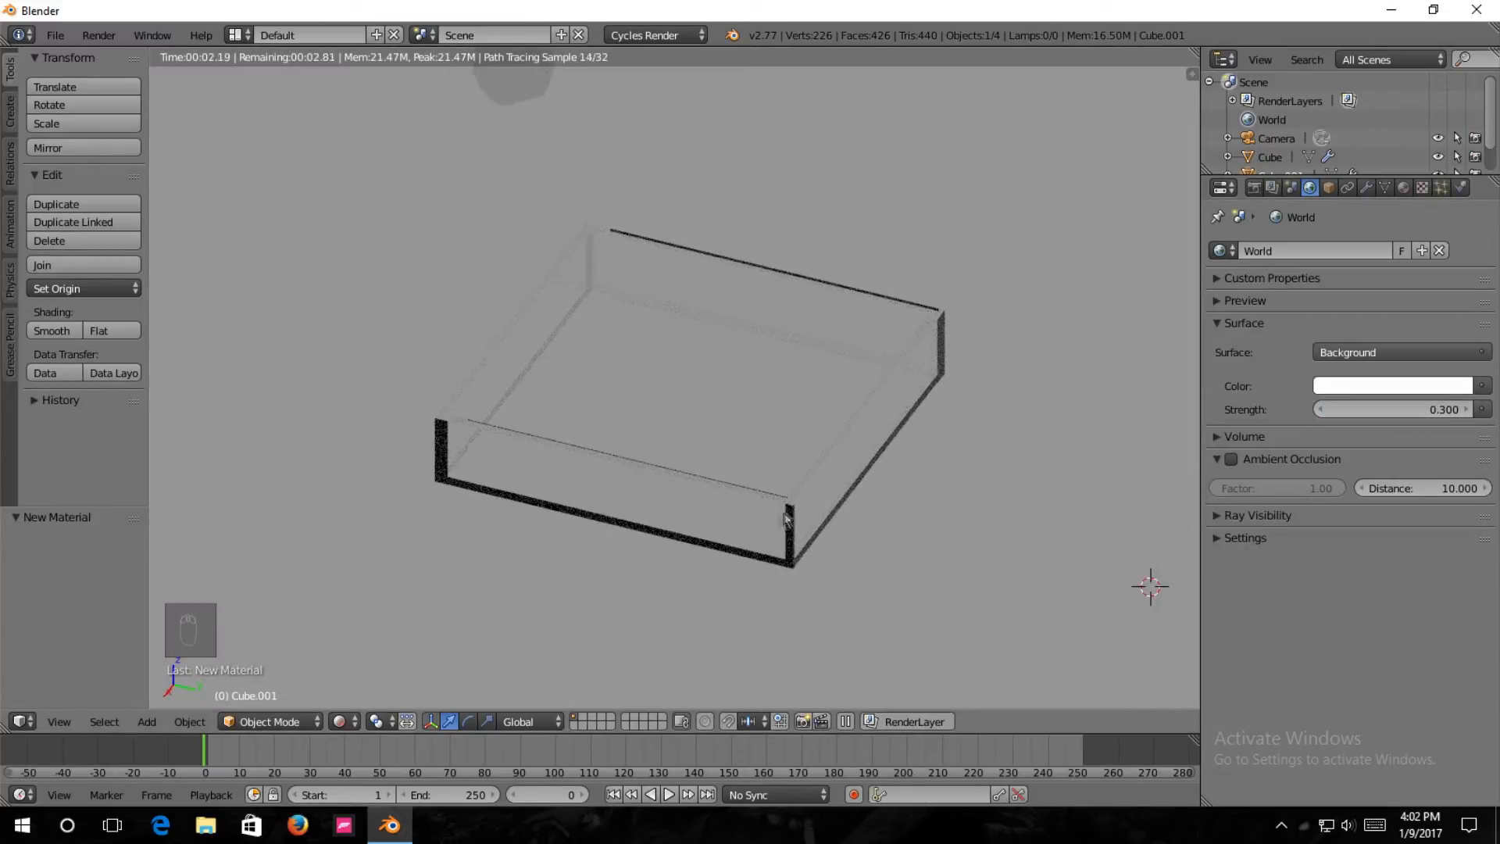
key("shift+z")
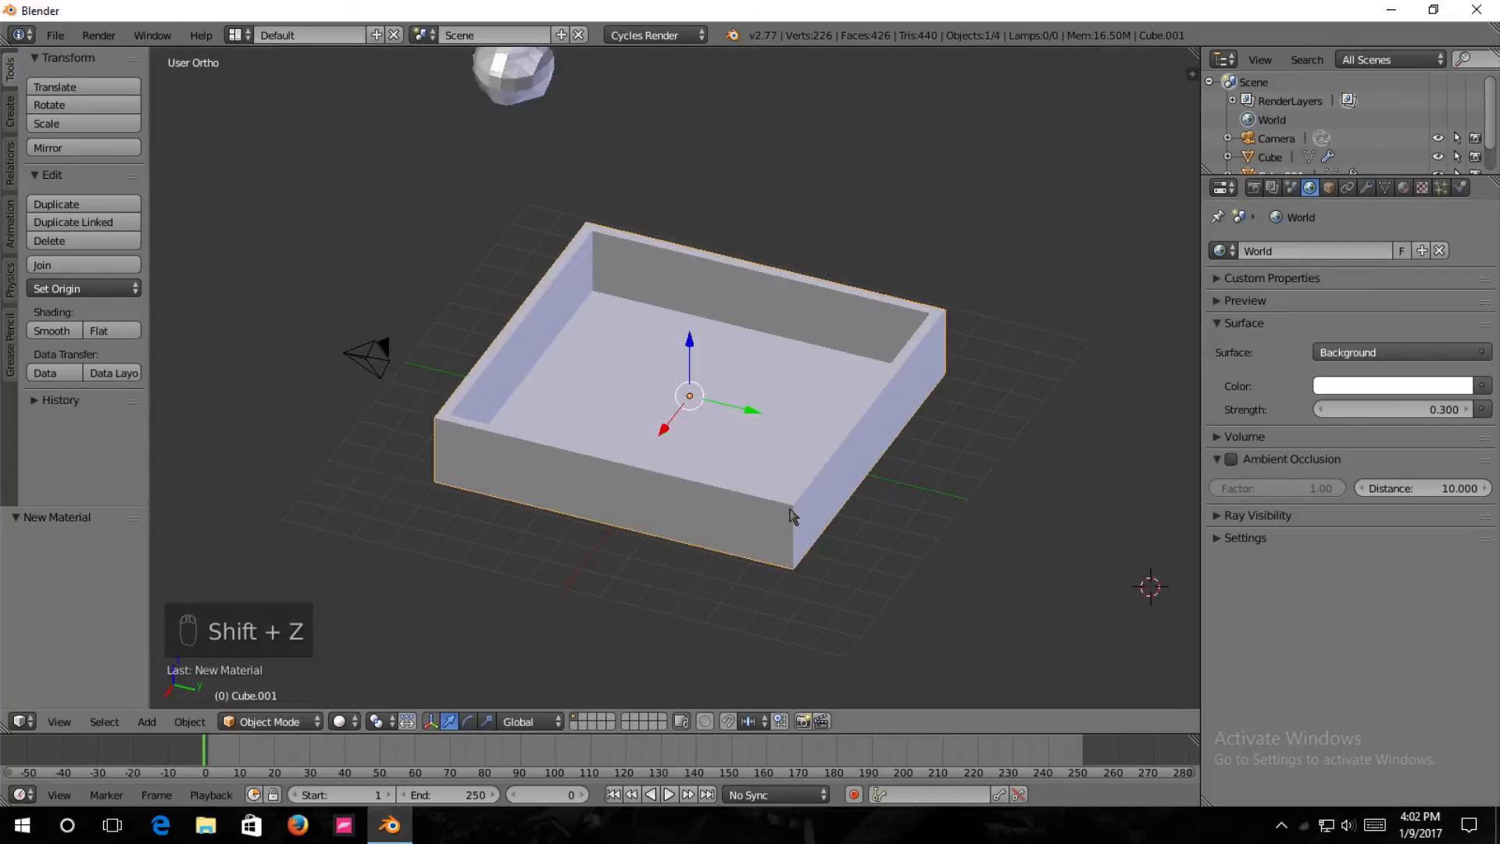
Add a Volume Absorption shader to the tray's glass material, darken its color to RGB 0.560 and preview it in rendered shading.
middle_click_drag(843, 502, 848, 442)
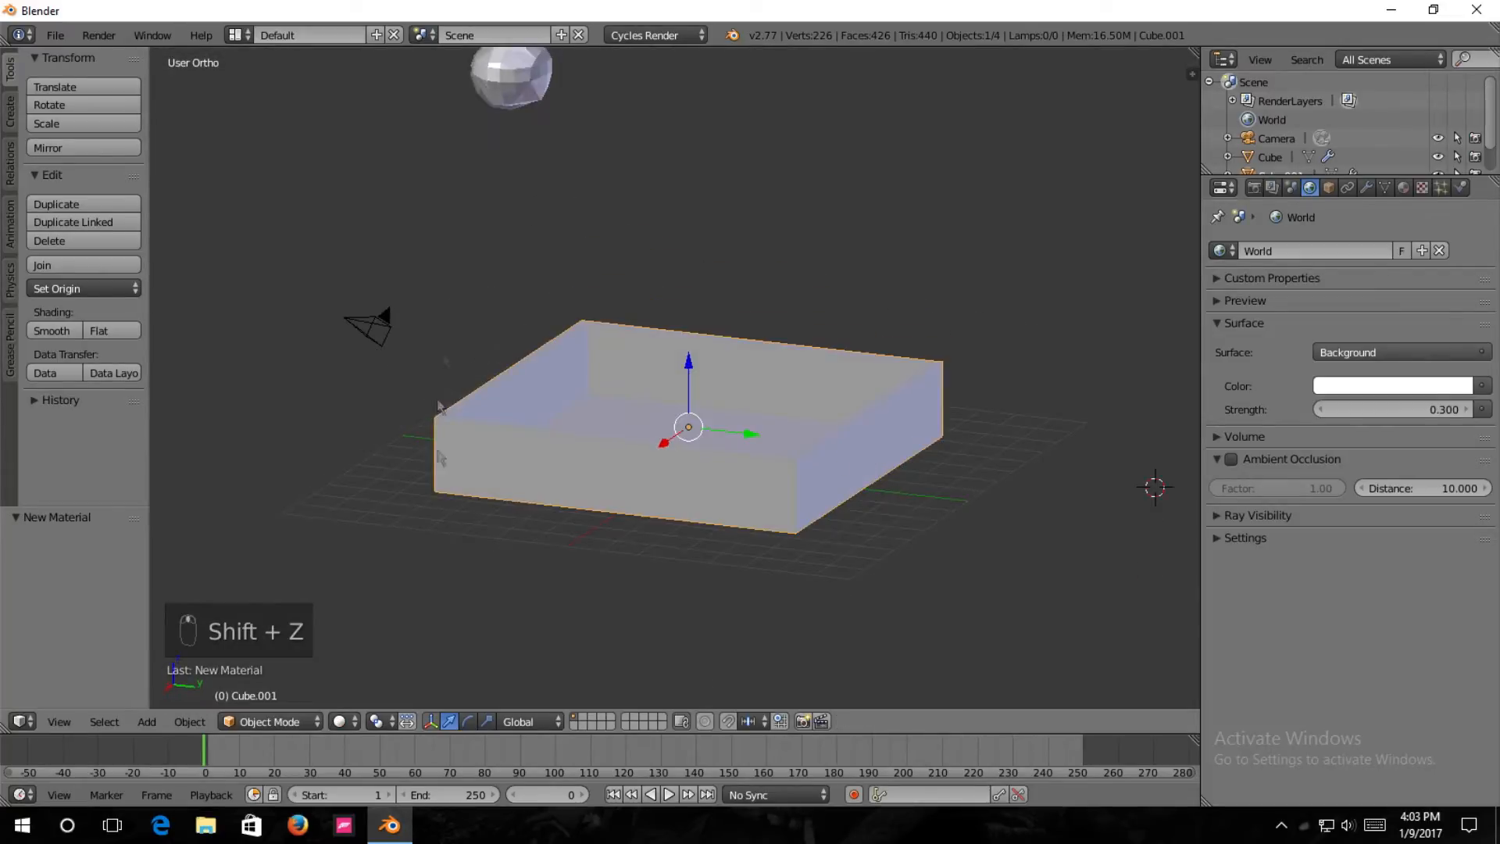
middle_click_drag(765, 464, 791, 452)
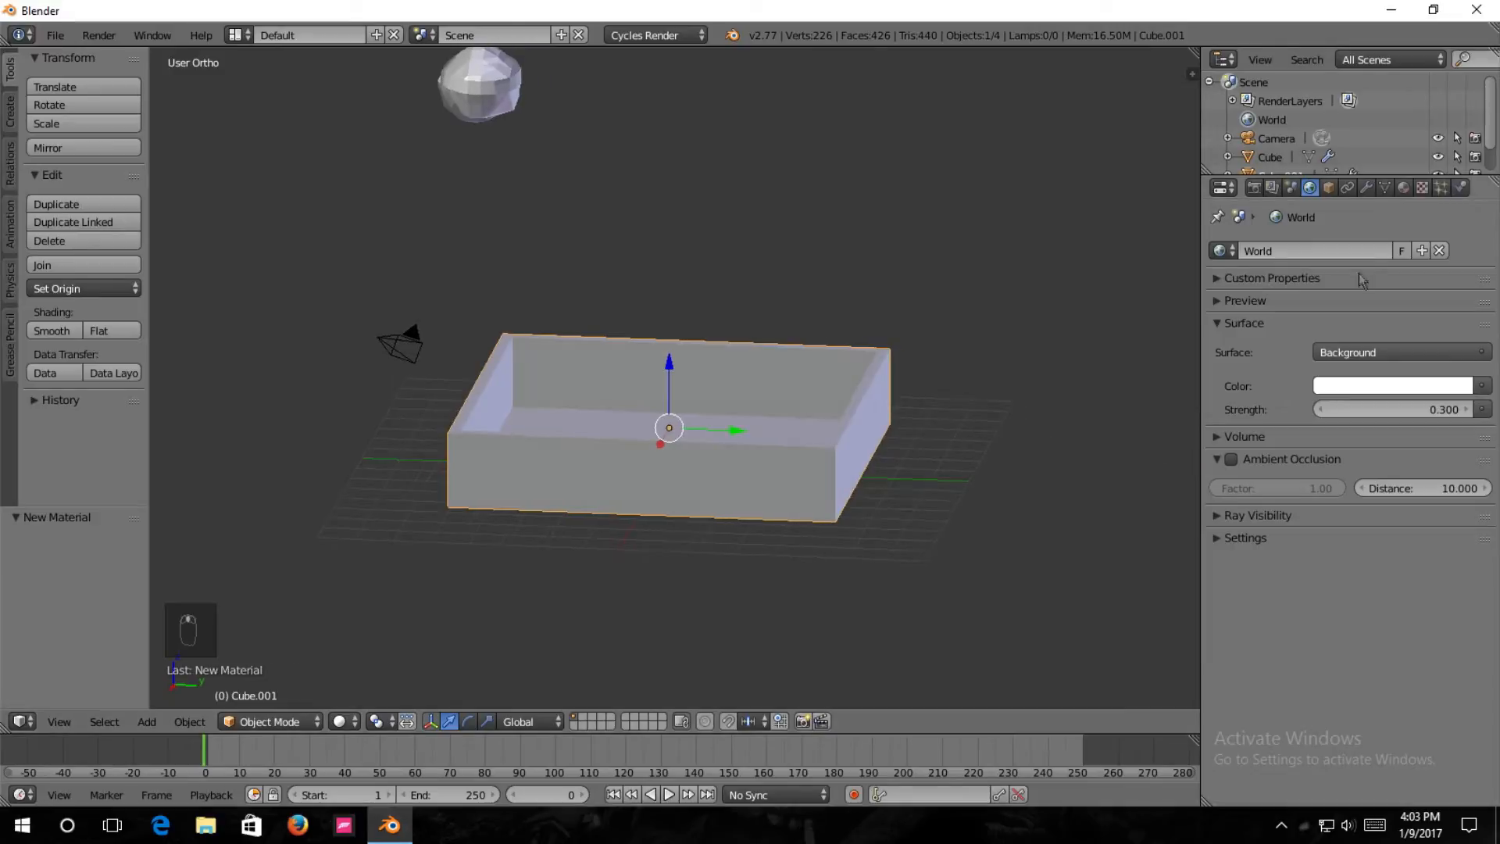
left_click(1405, 190)
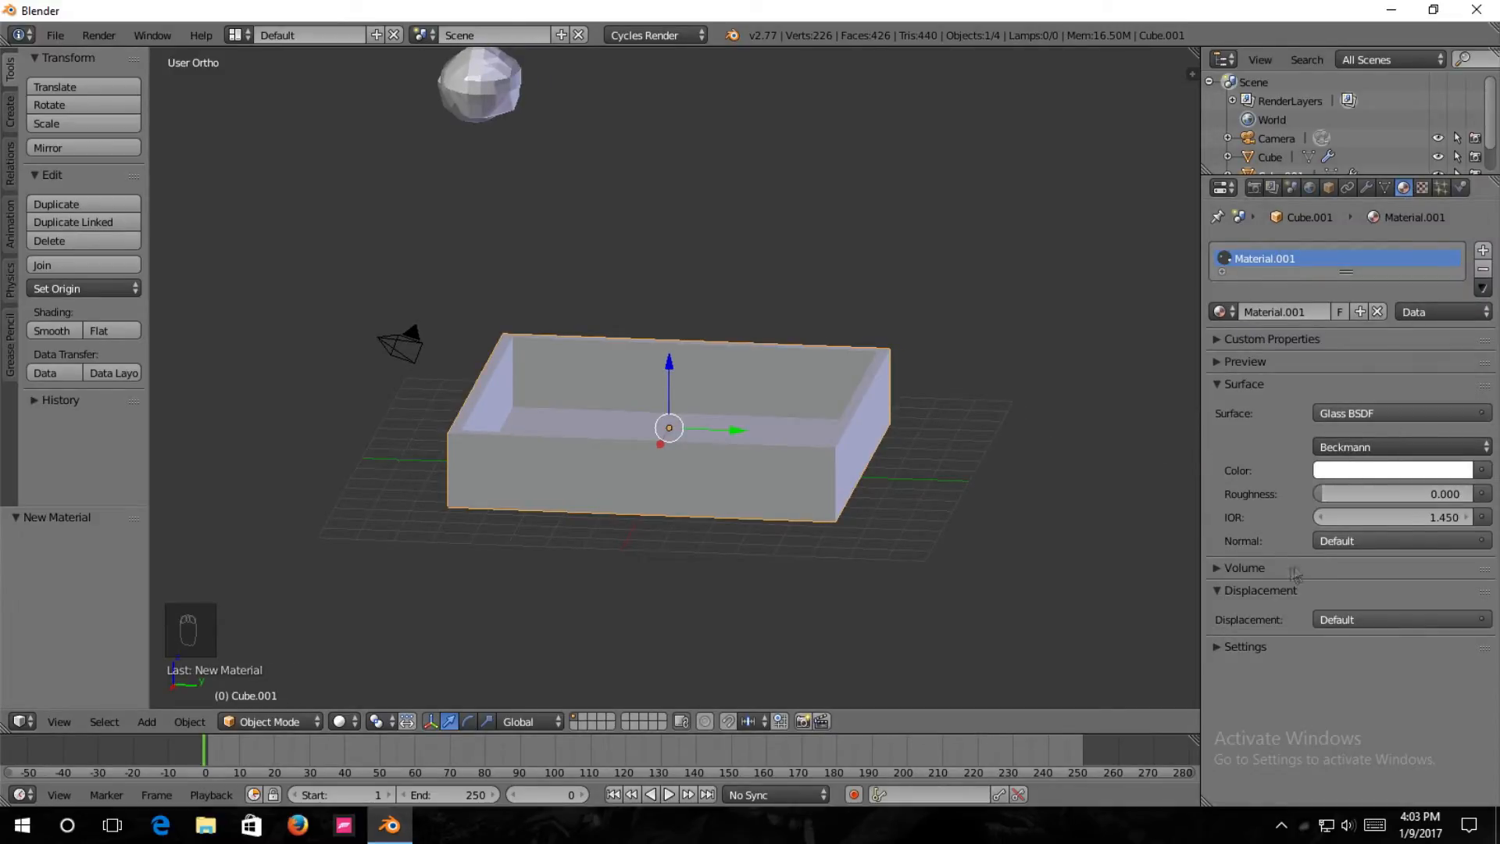
left_click(1216, 568)
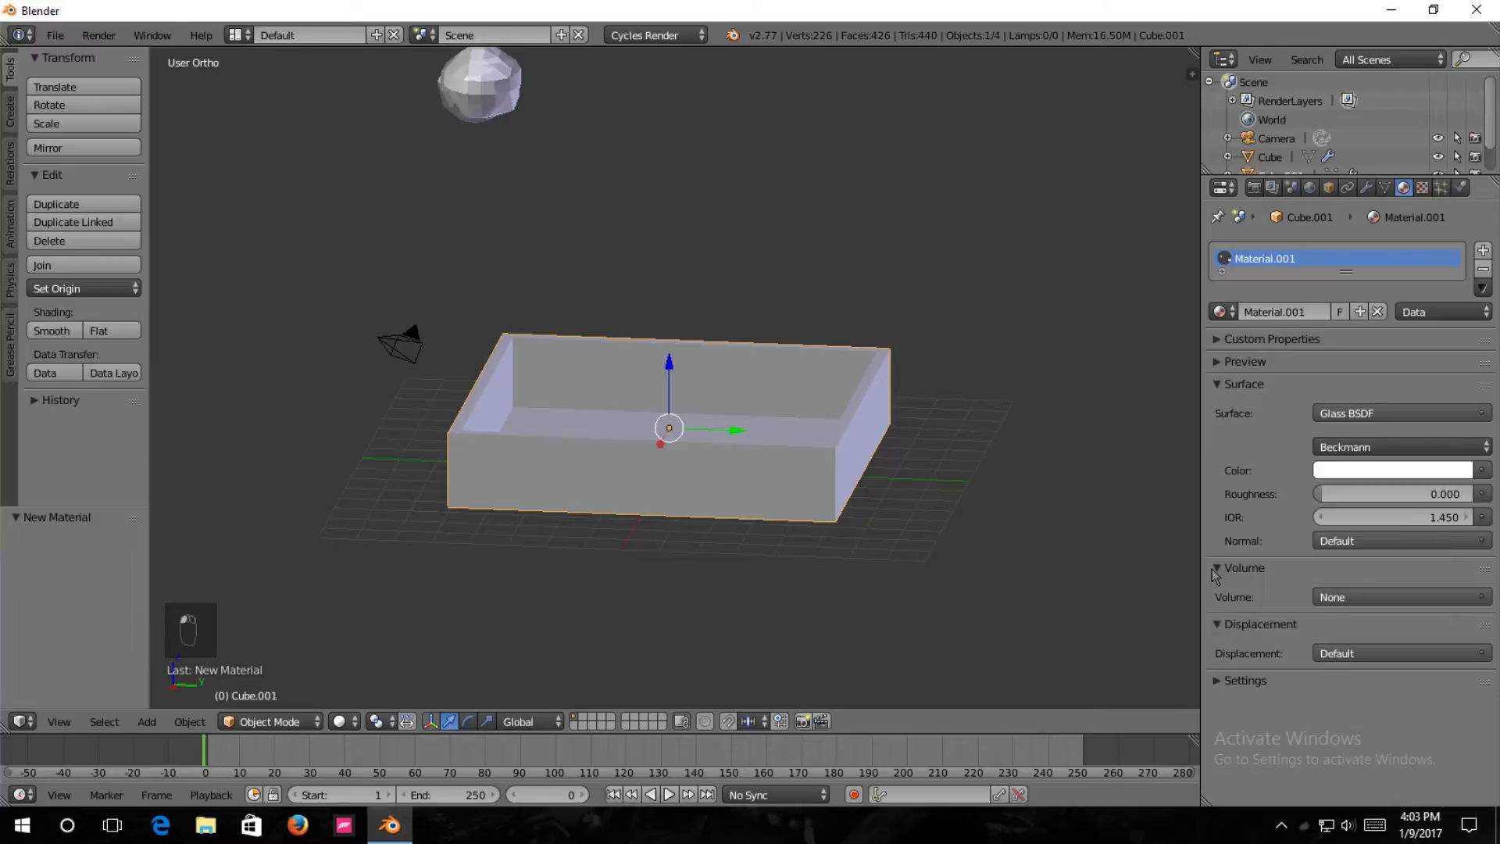
left_click(1324, 597)
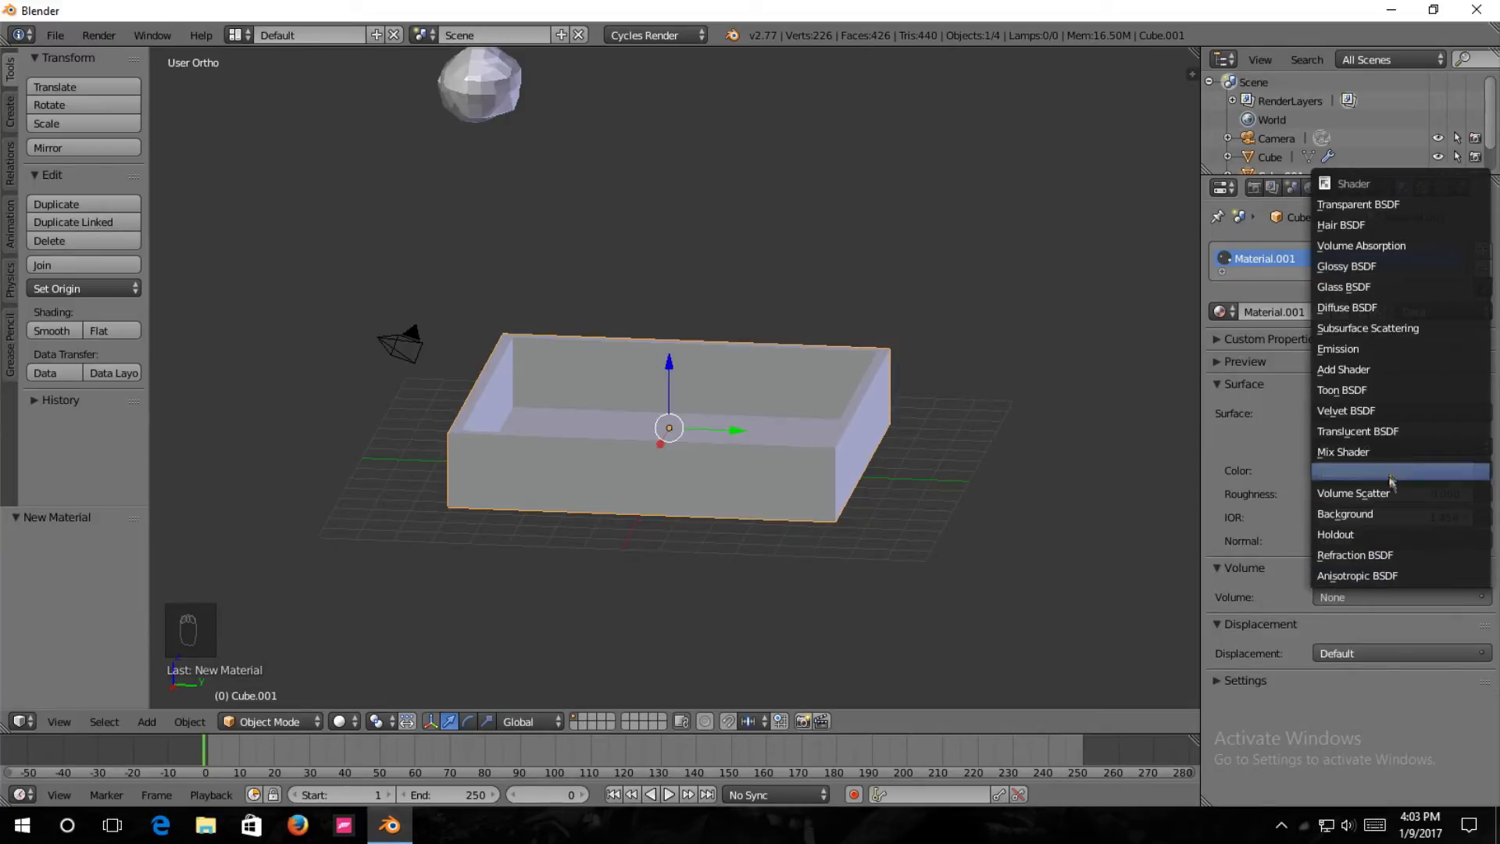
left_click(1358, 247)
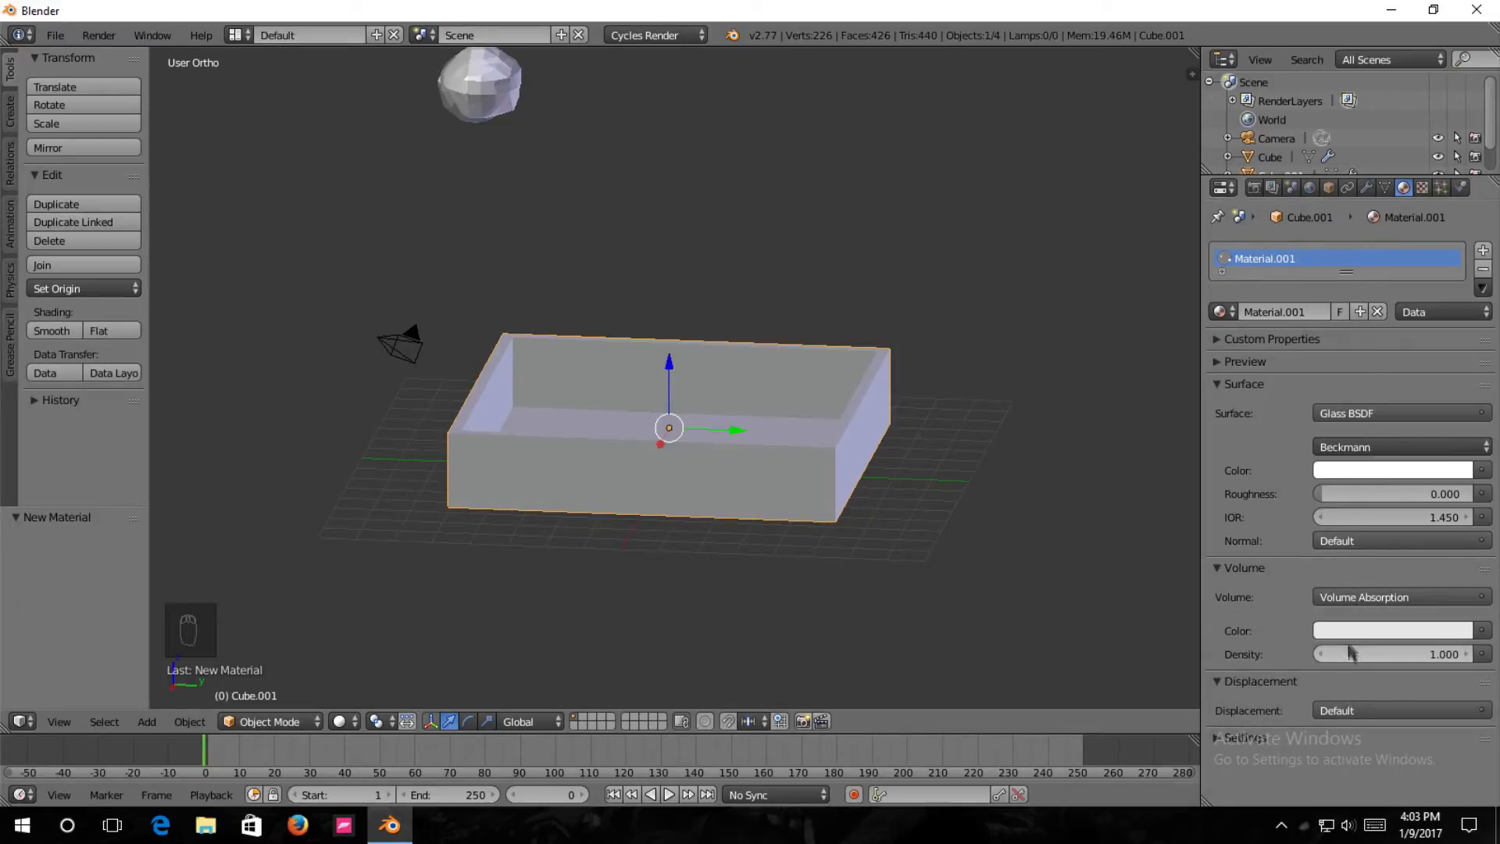
left_click(1344, 631)
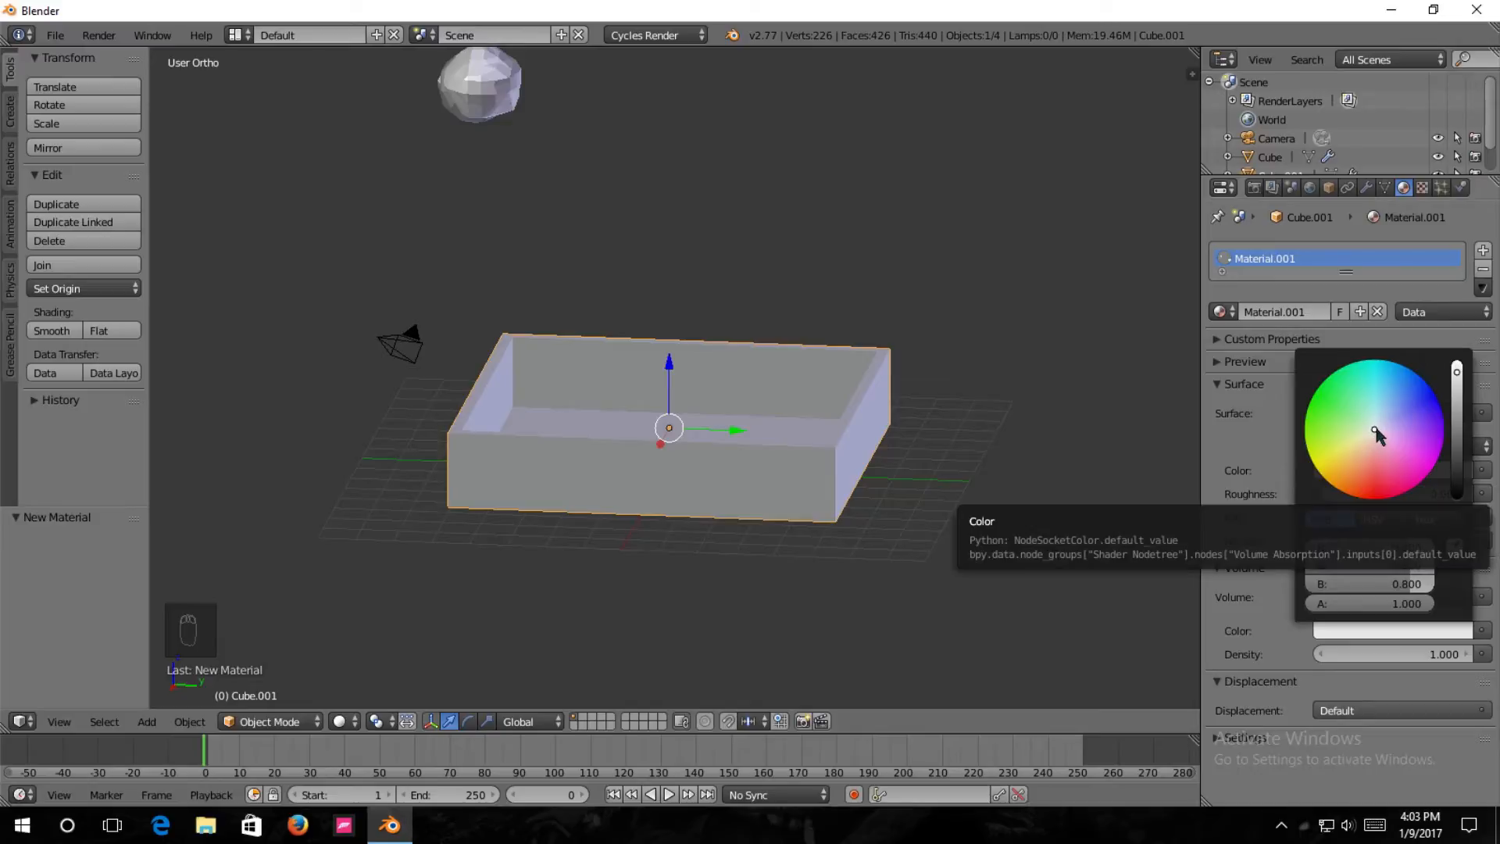
left_click_drag(1456, 373, 1457, 386)
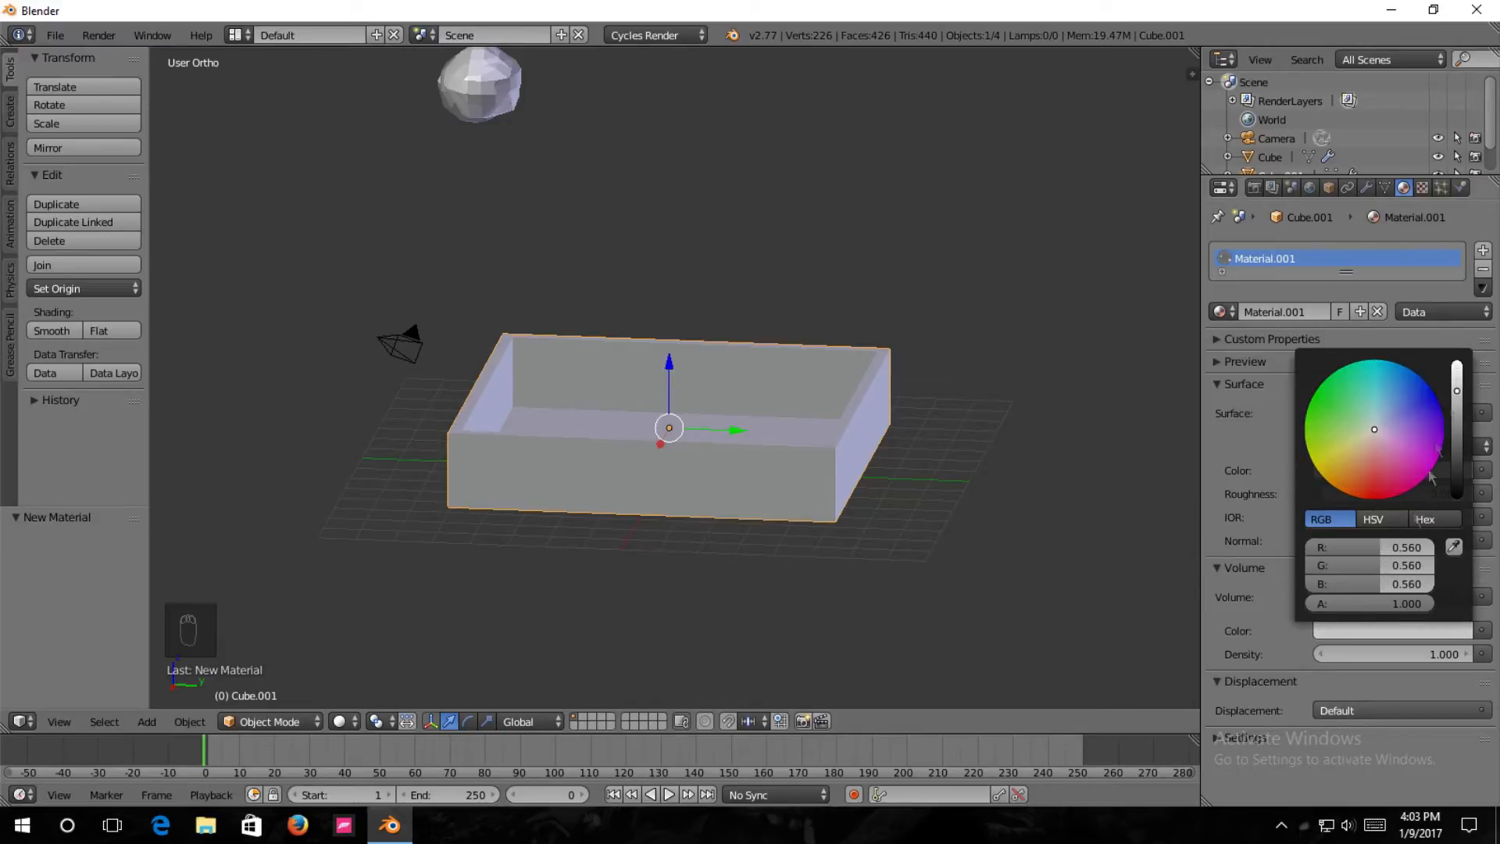
key("shift+z")
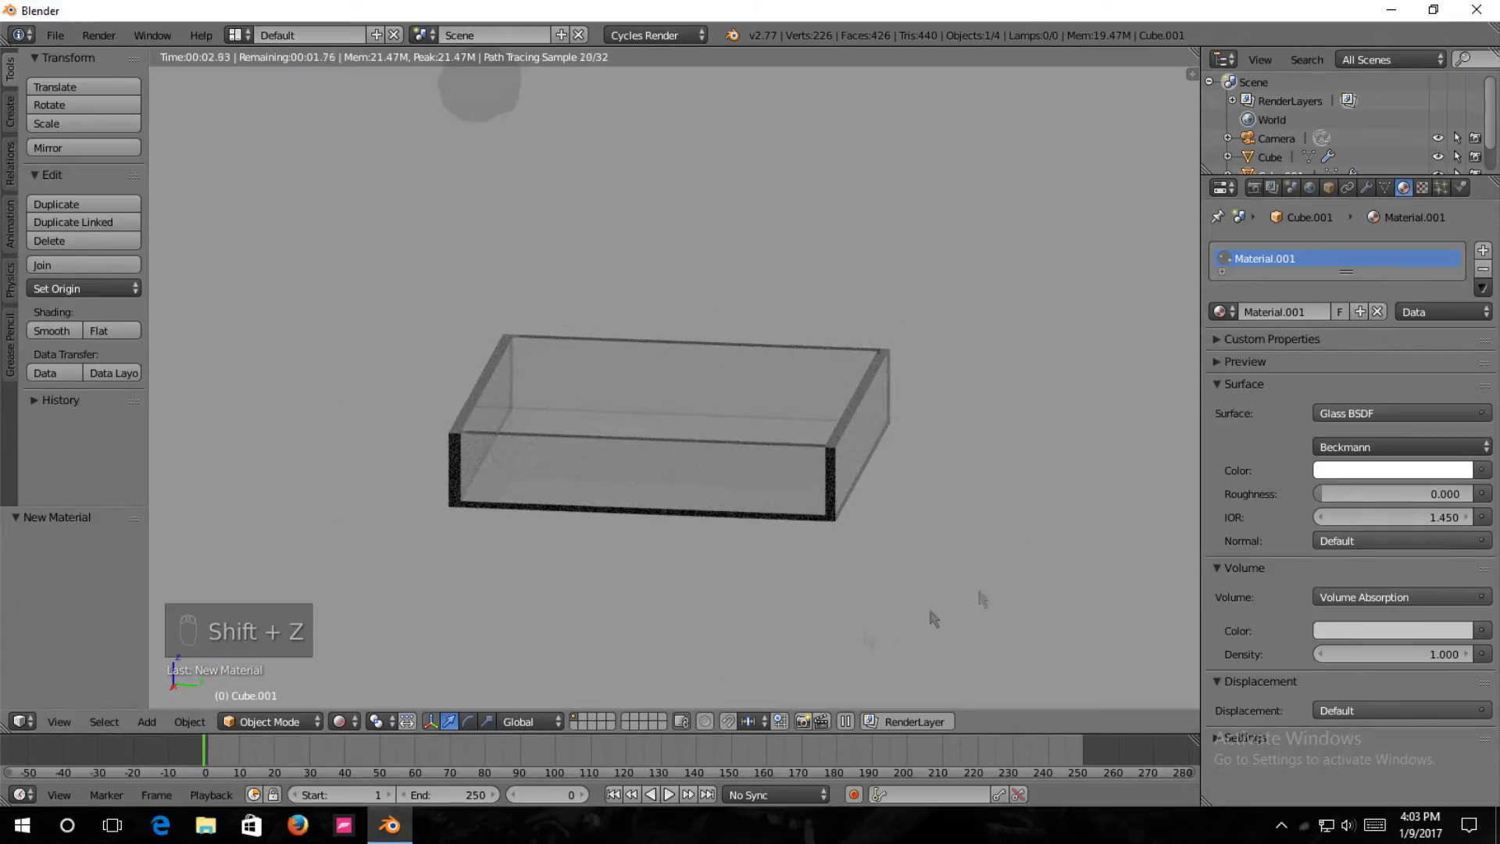
middle_click_drag(928, 409, 717, 434)
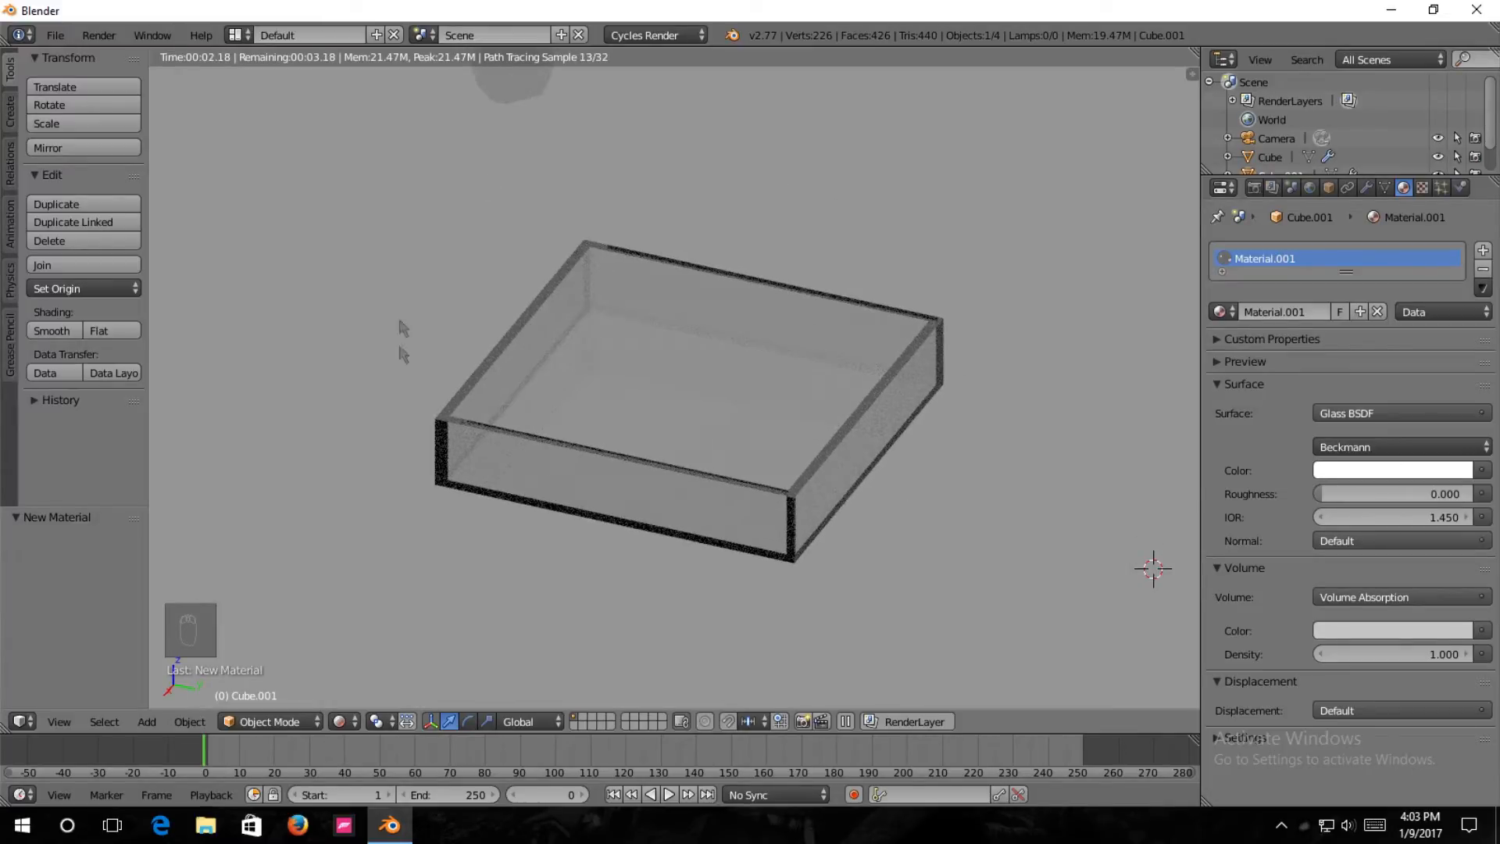
Confirm a roughness of 0.0 for the tray's glass shader and return to solid shading.
left_click(1397, 631)
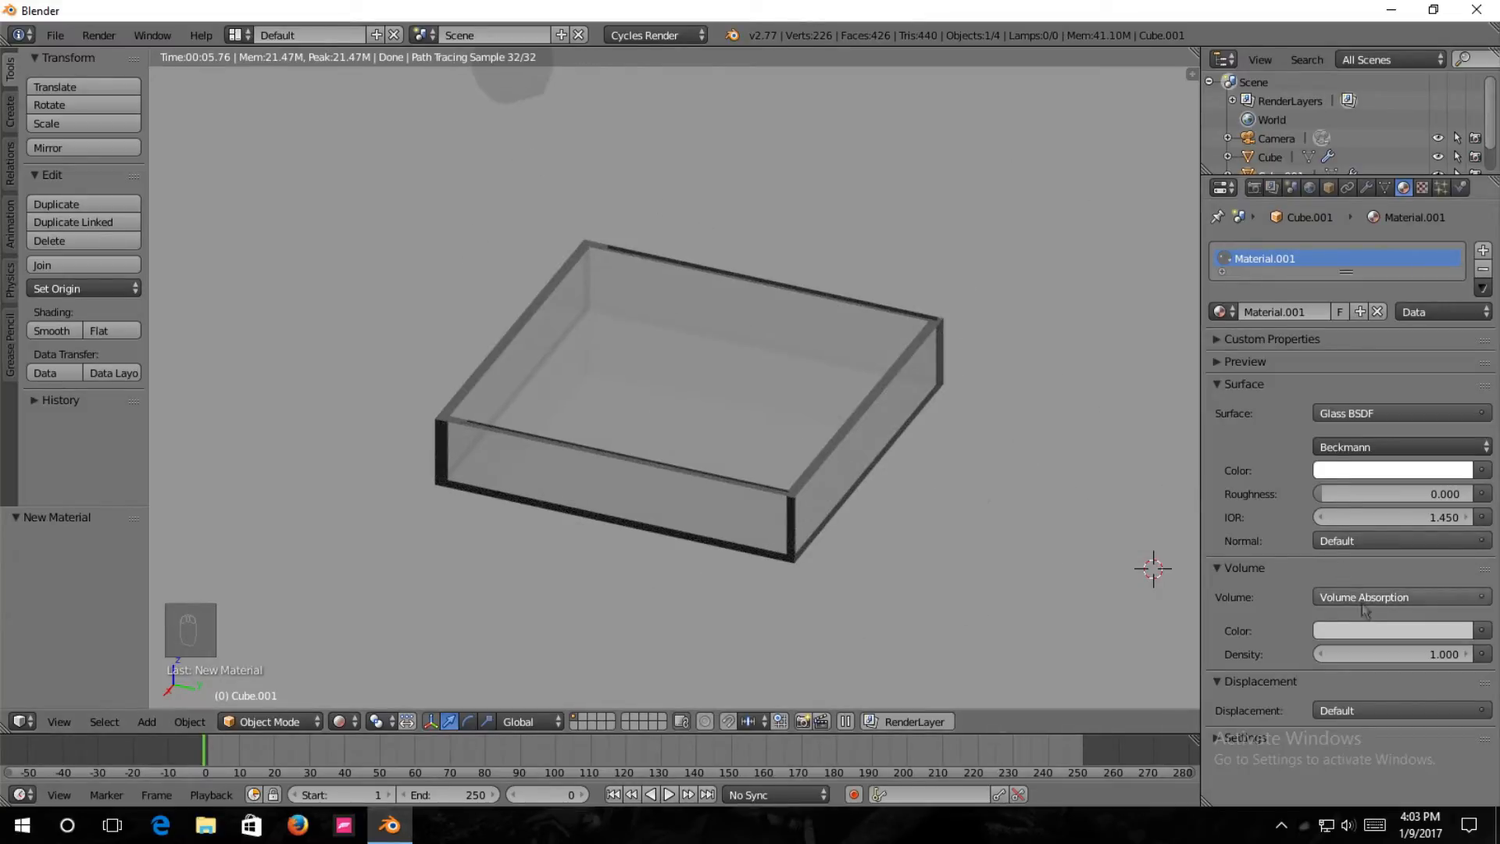
left_click(1218, 568)
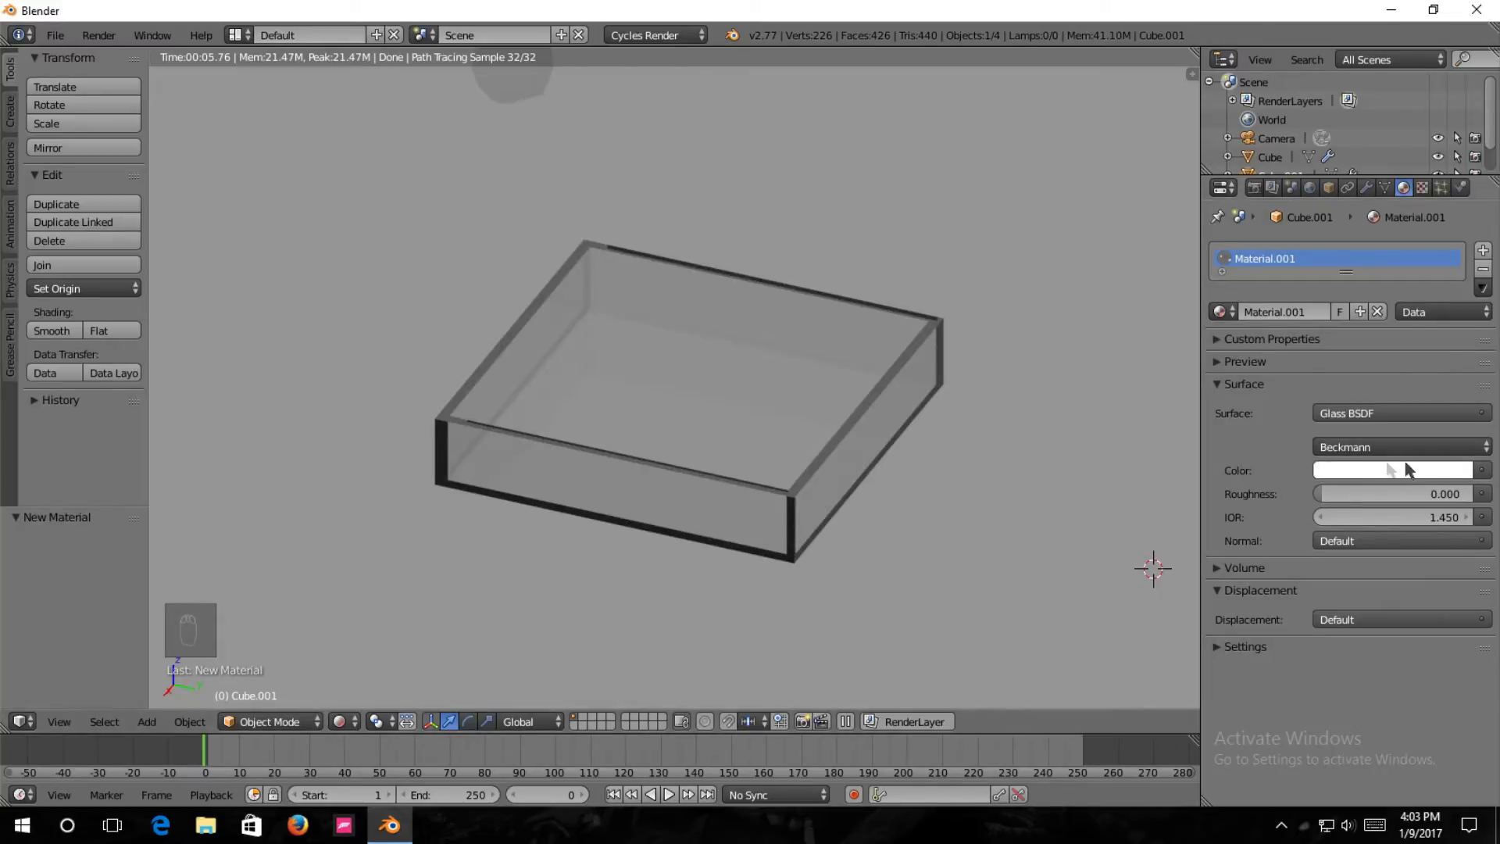
left_click(1322, 497)
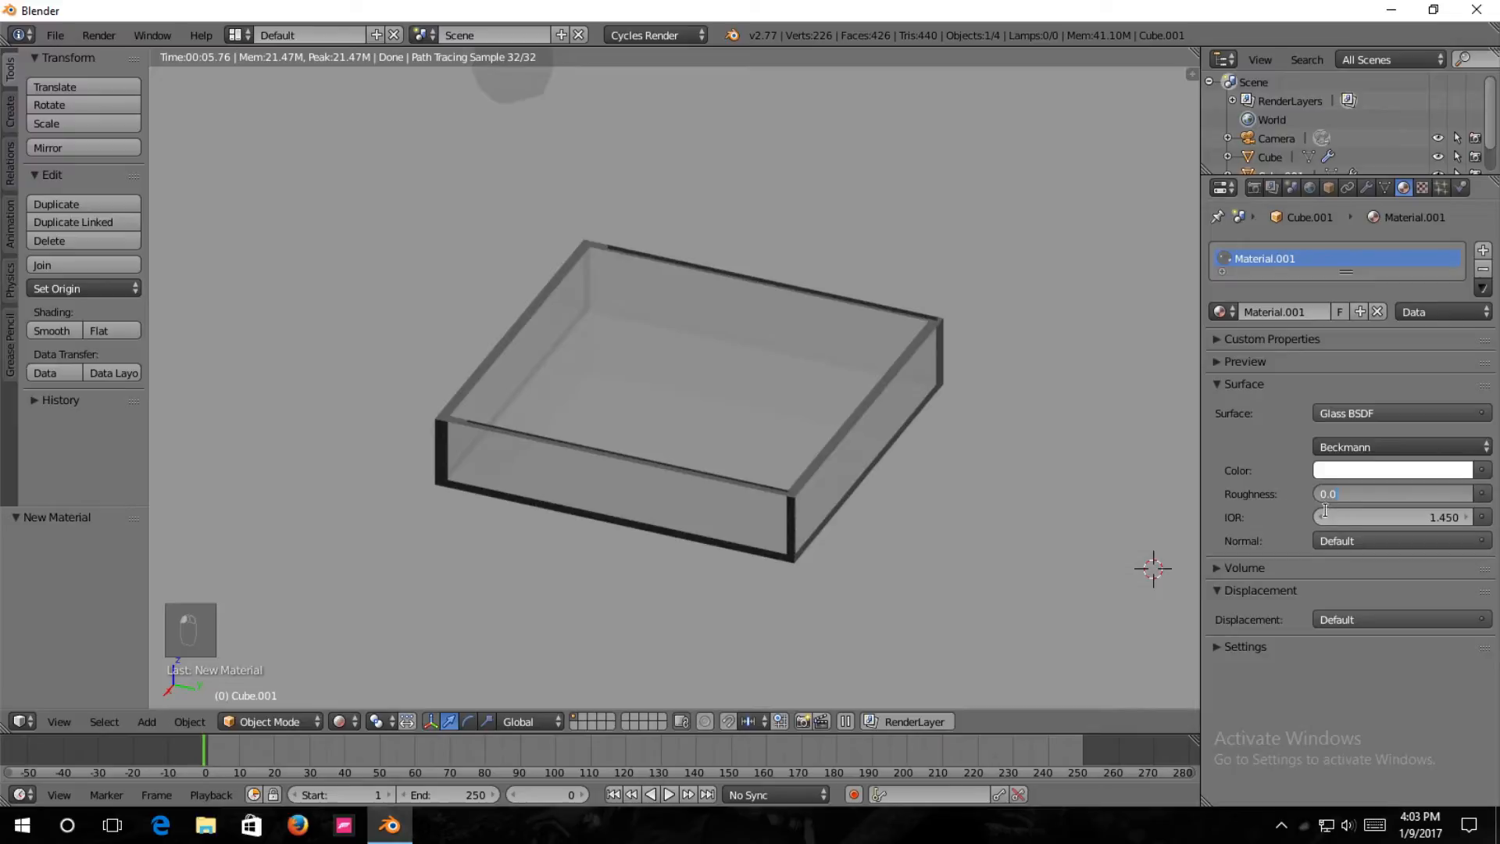
key("Return")
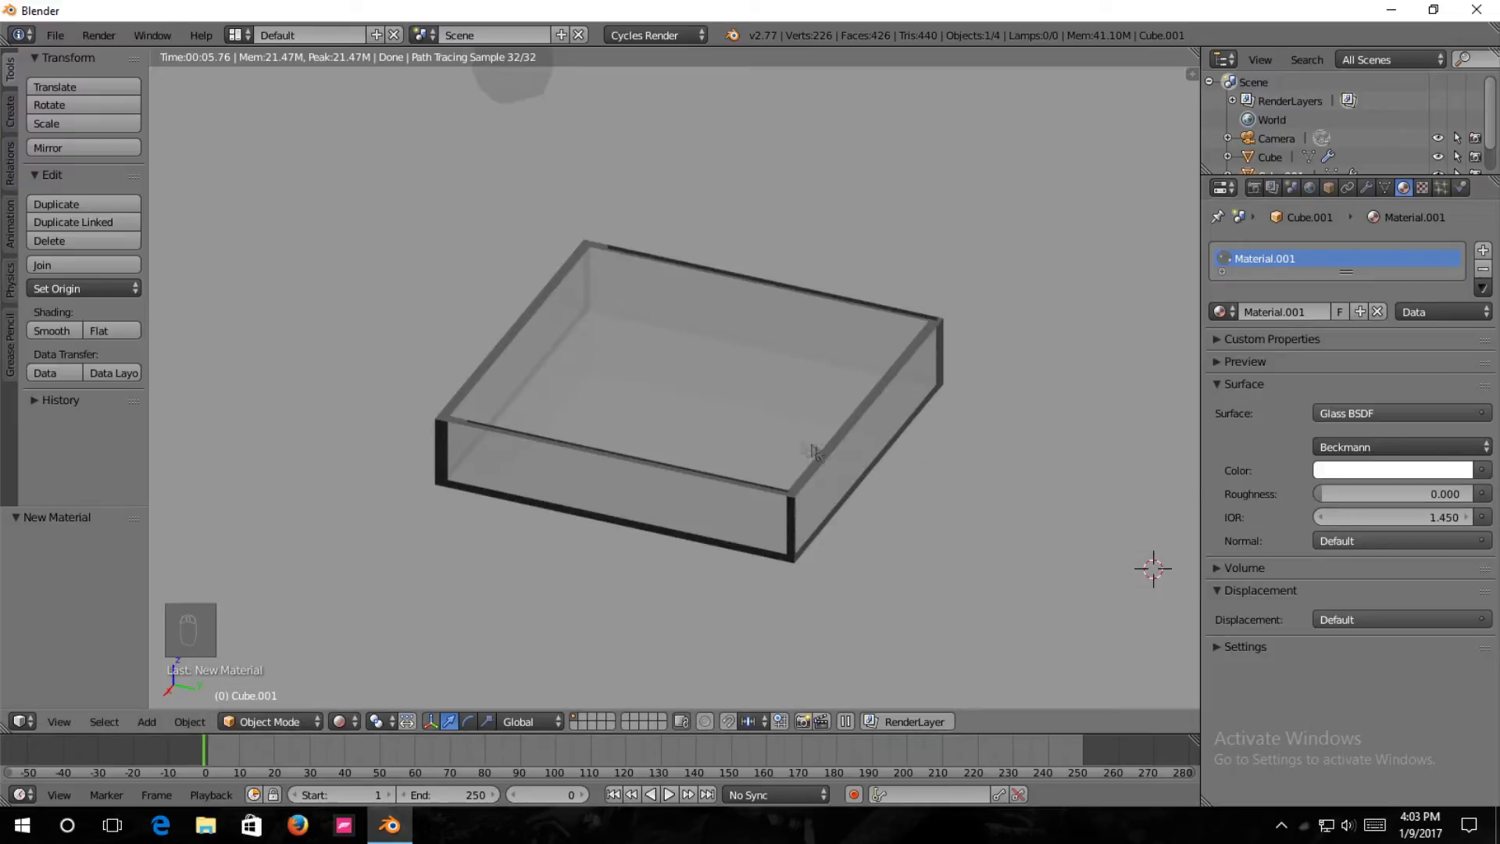
key("shift+z")
Look through the scene camera and enable Lock Camera to View.
middle_click_drag(674, 490, 726, 475)
key("KP_0")
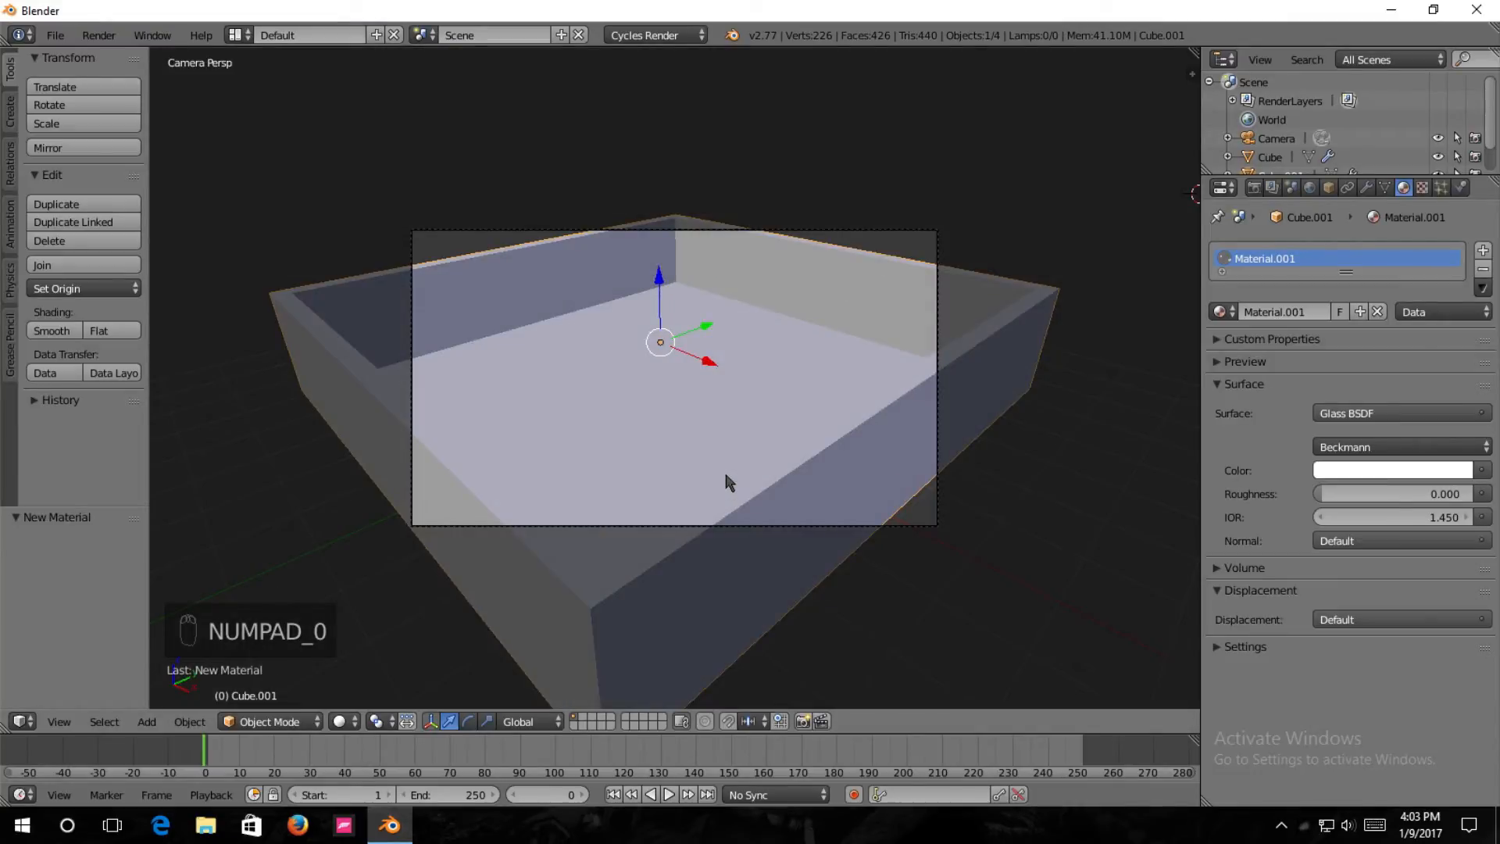
key("n")
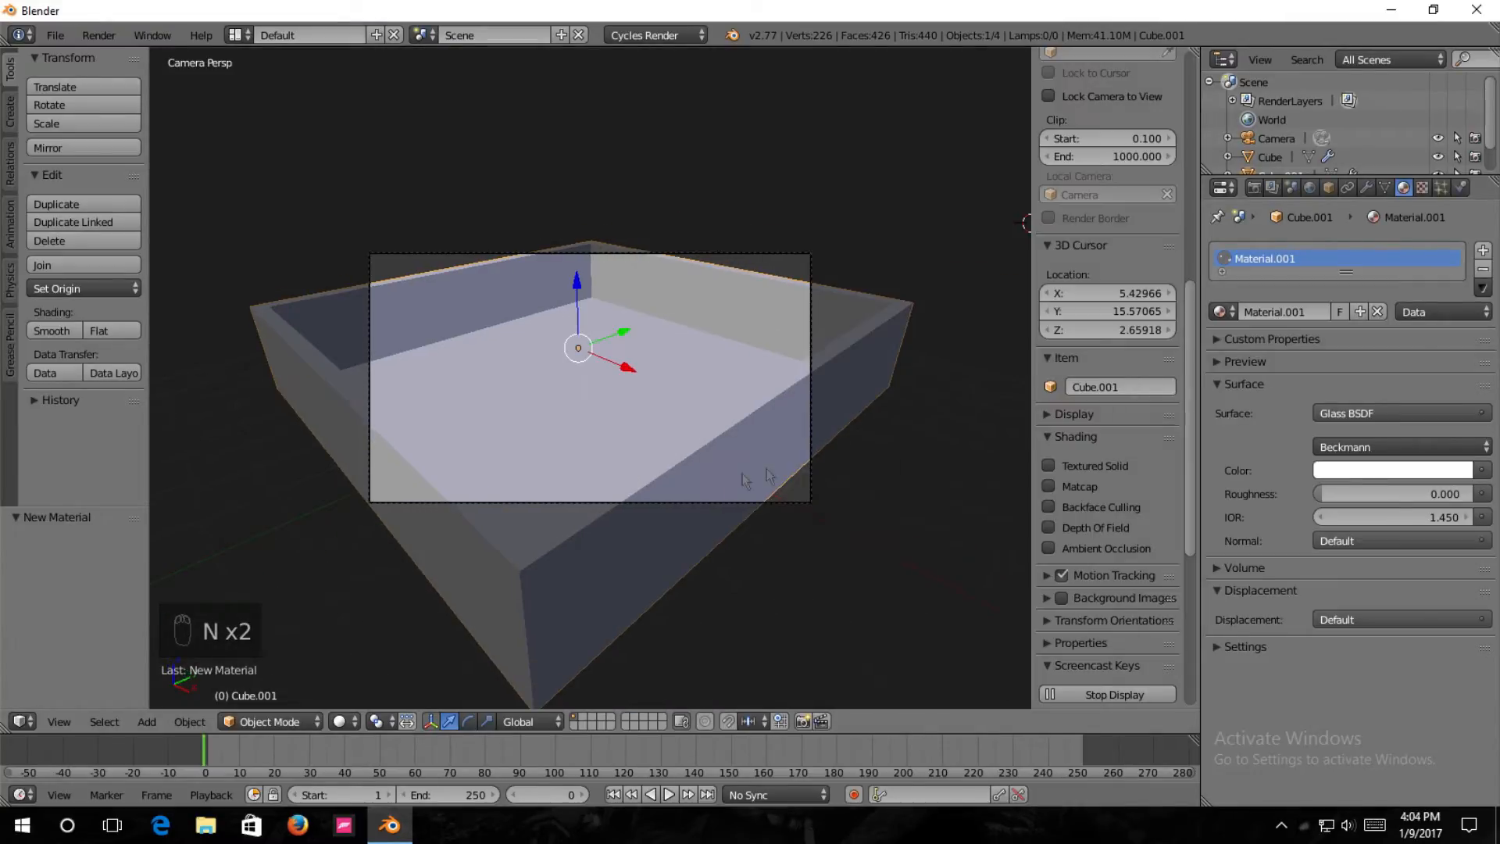
scroll(1105, 492, "up", 2)
scroll(1105, 492, "up", 10)
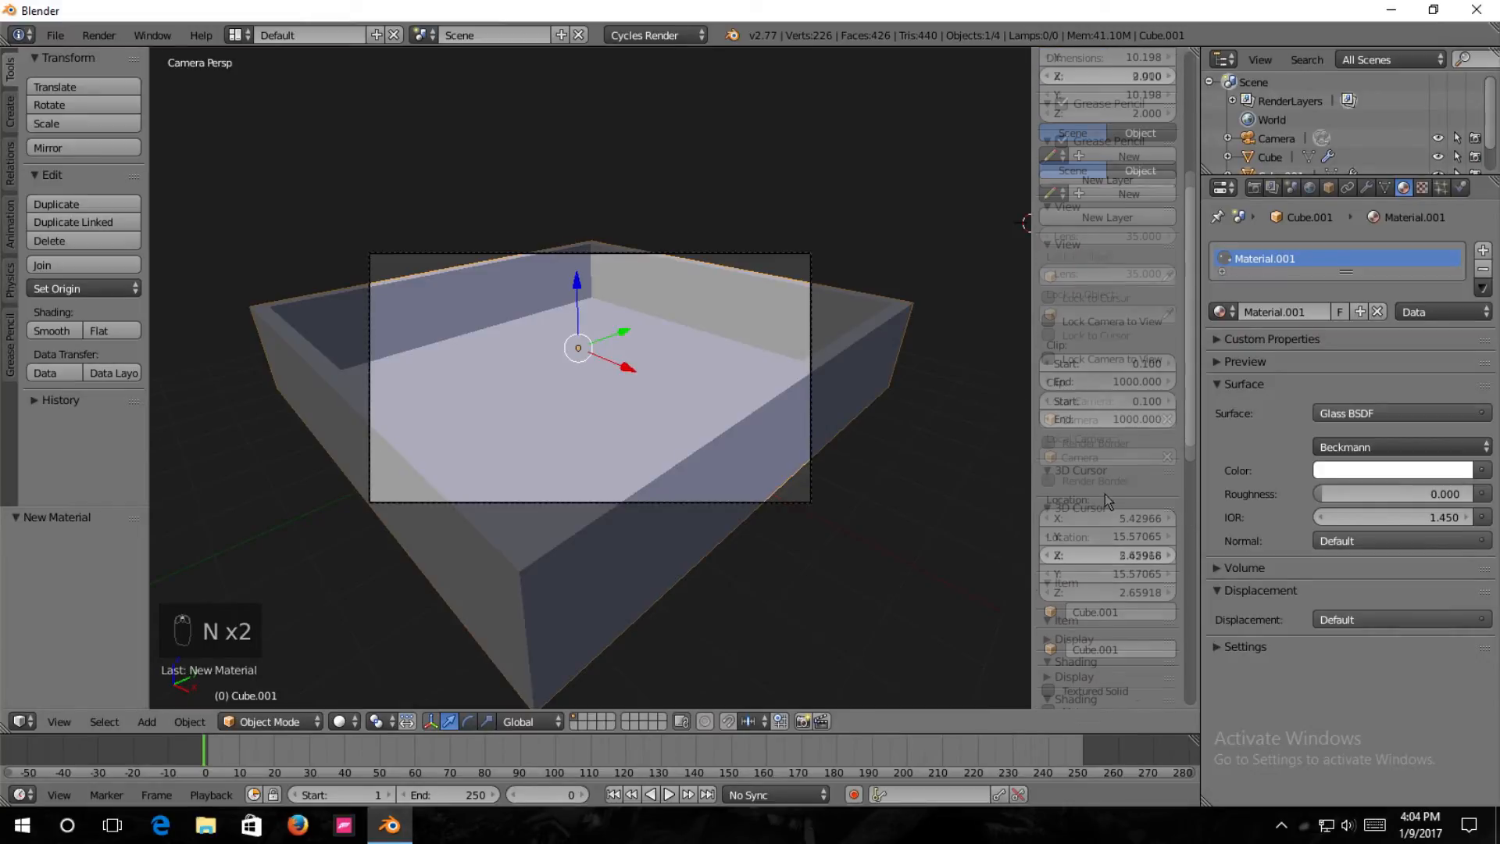
left_click(1048, 508)
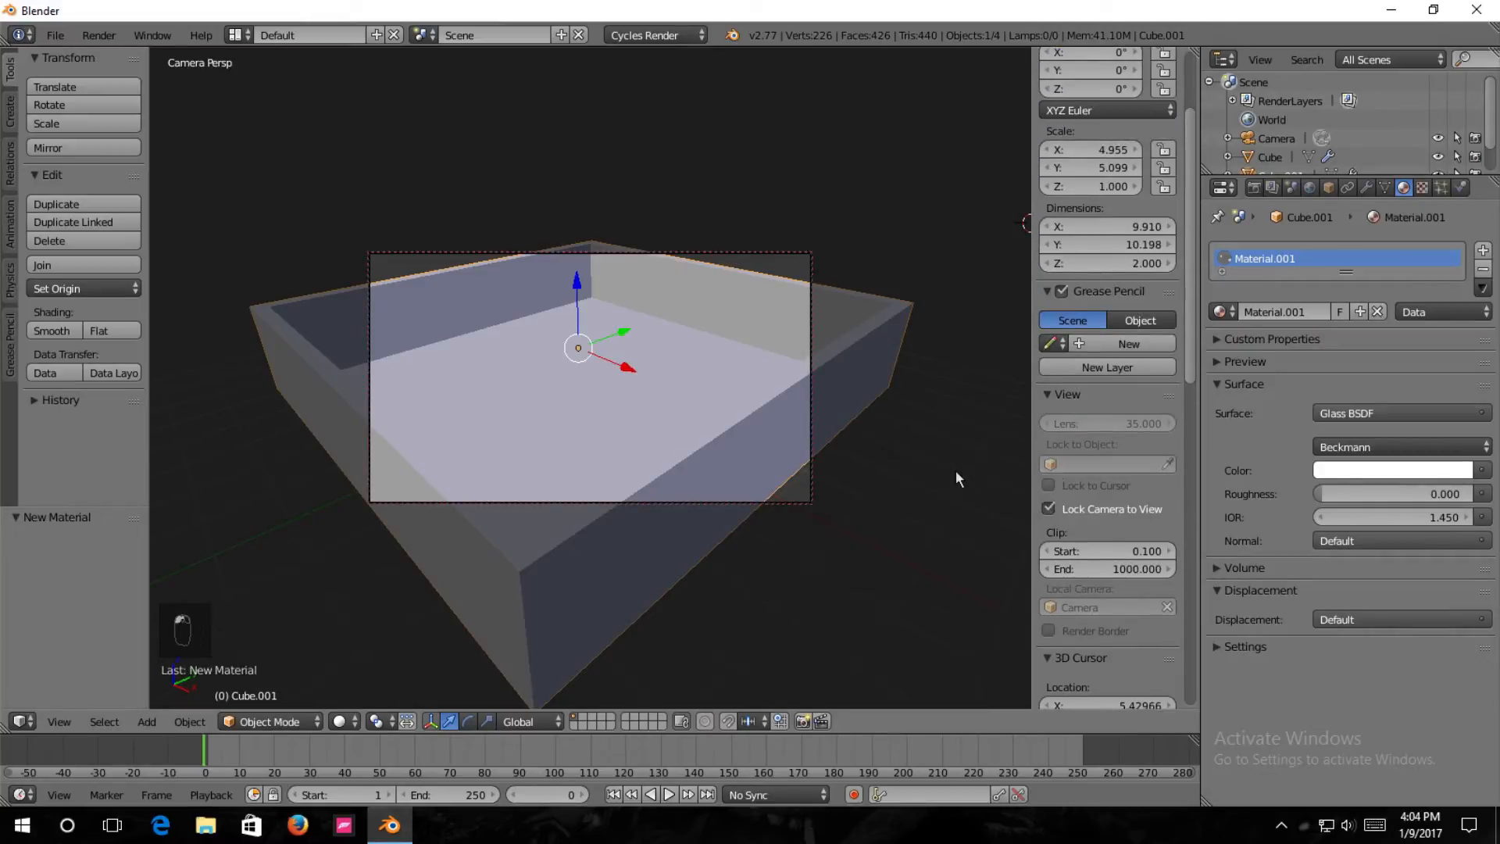
key("n")
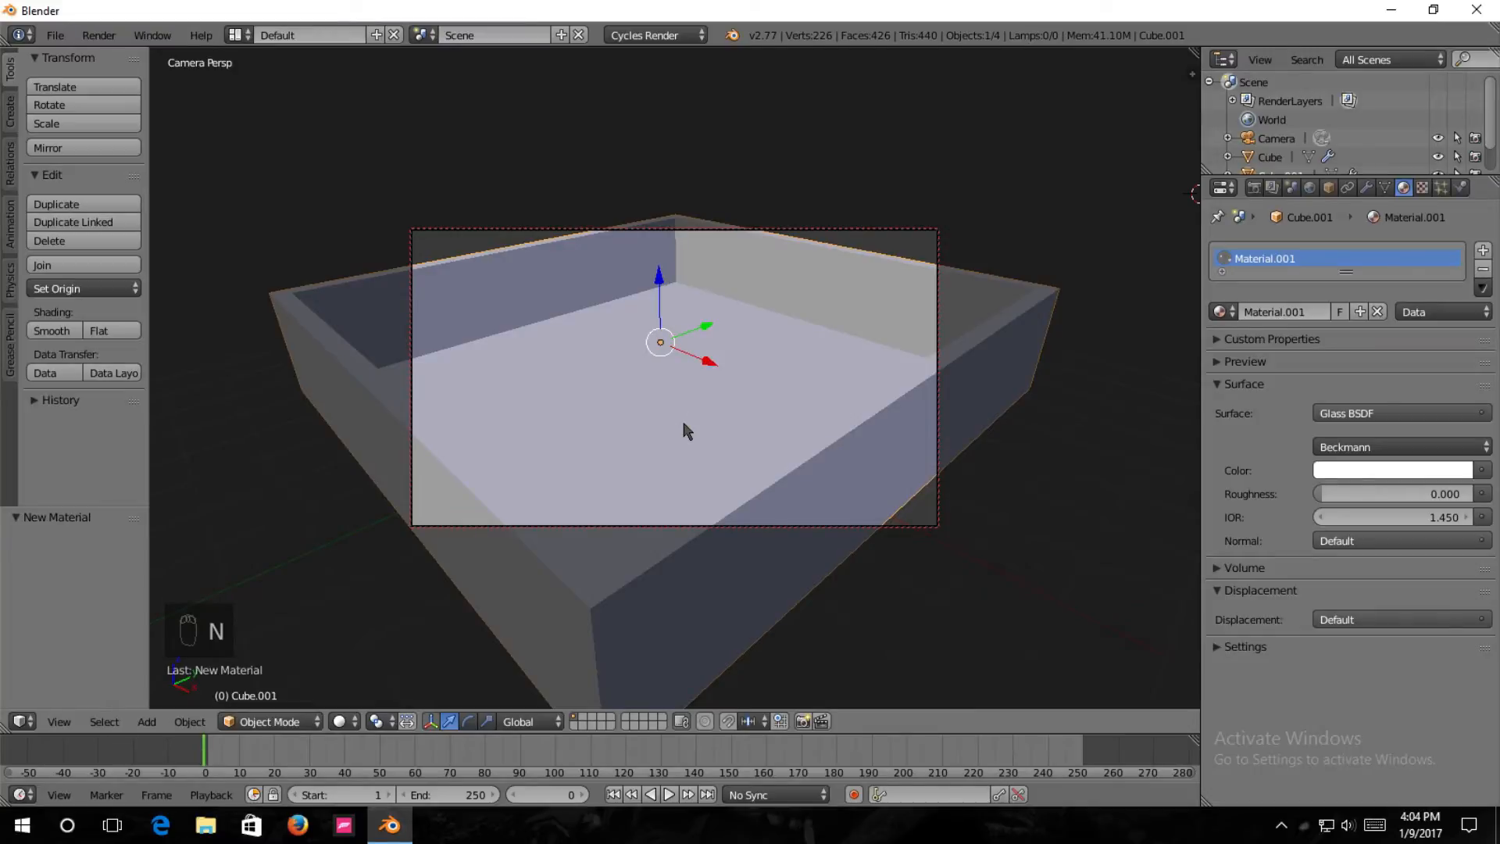
Reframe the camera so the whole scene from tray to fluid sphere fits its view, then leave the camera view.
scroll(684, 430, "down", 1)
scroll(686, 430, "down", 1)
middle_click_drag(709, 410, 694, 353)
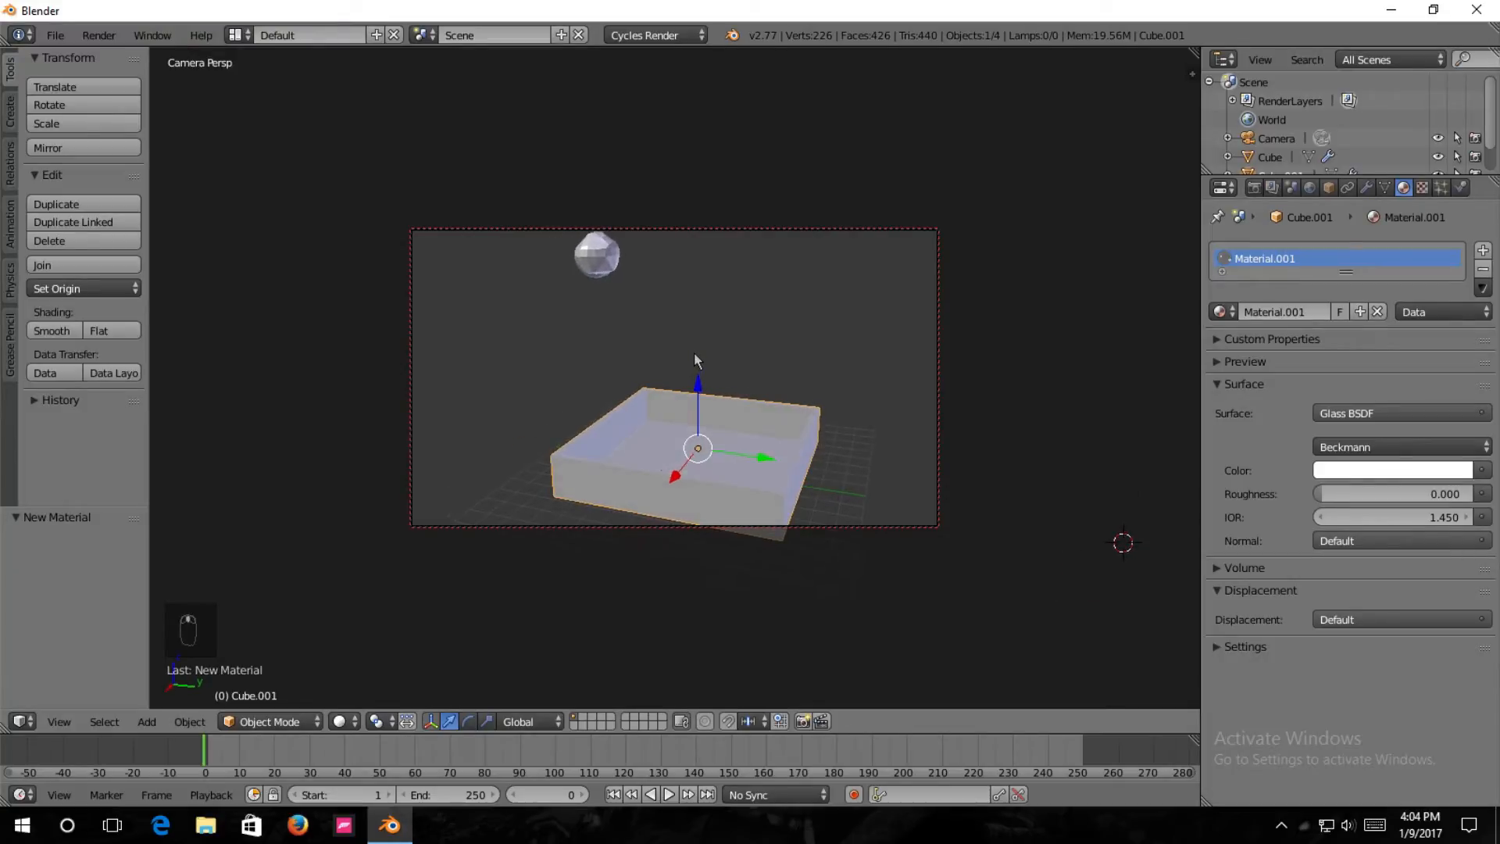
key("KP_0")
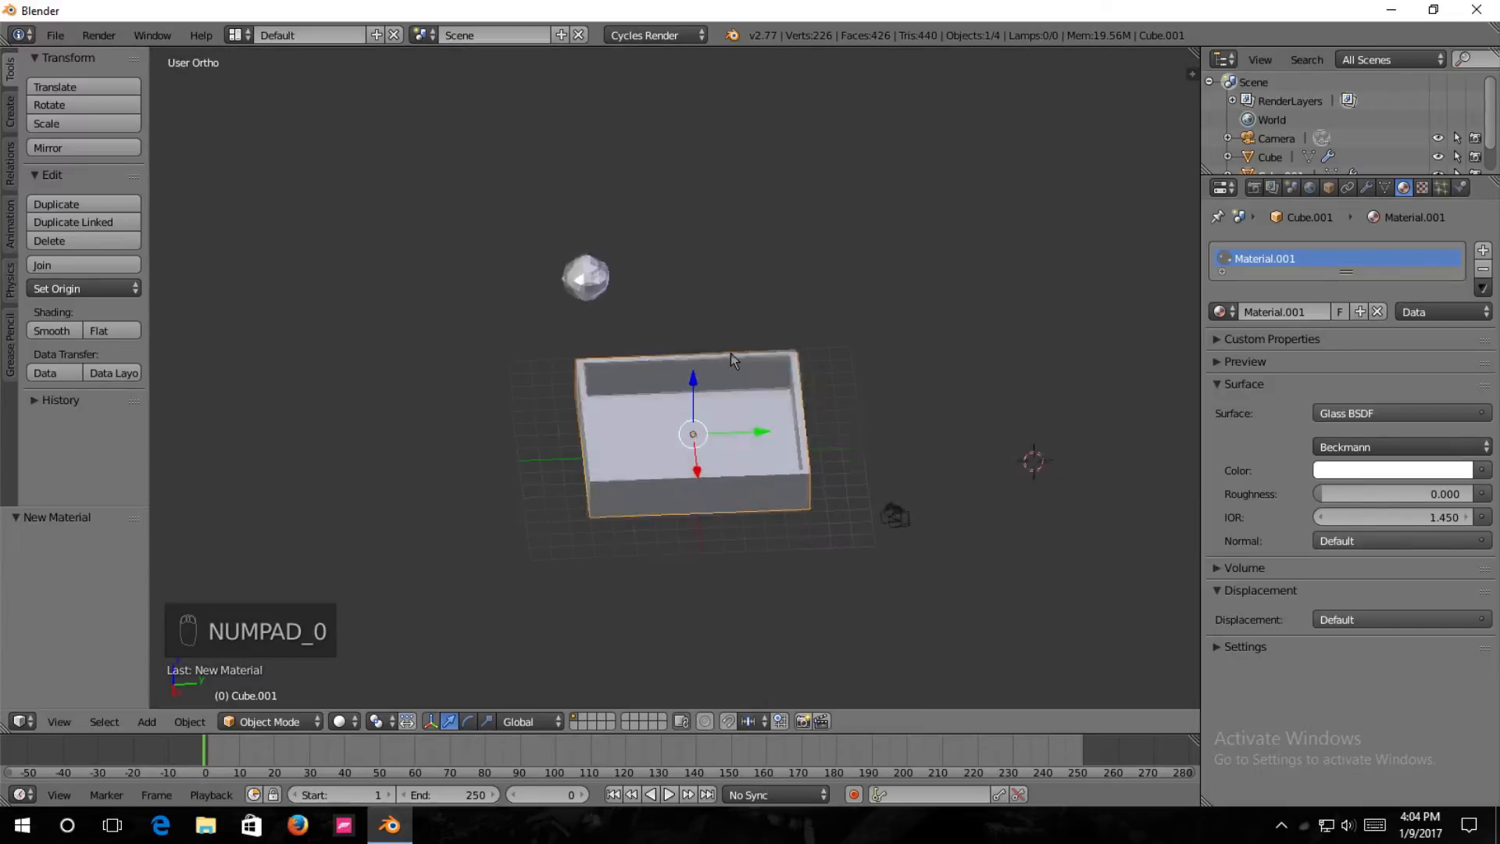
Create a new material for the icosphere above the tray and name it Transparent.
scroll(727, 442, "up", 1)
middle_click_drag(762, 469, 814, 506)
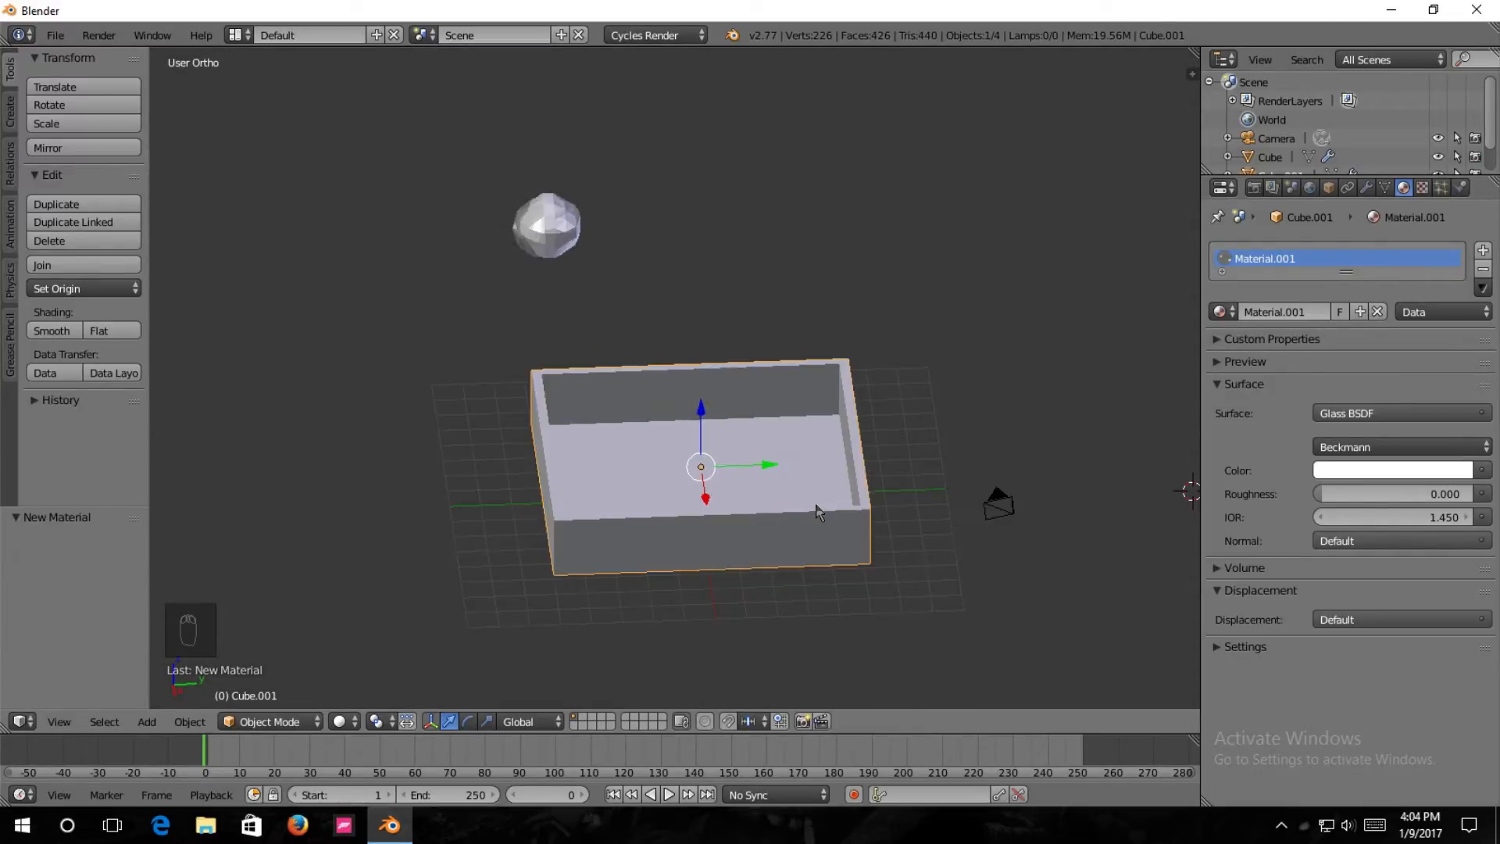
right_click(528, 241)
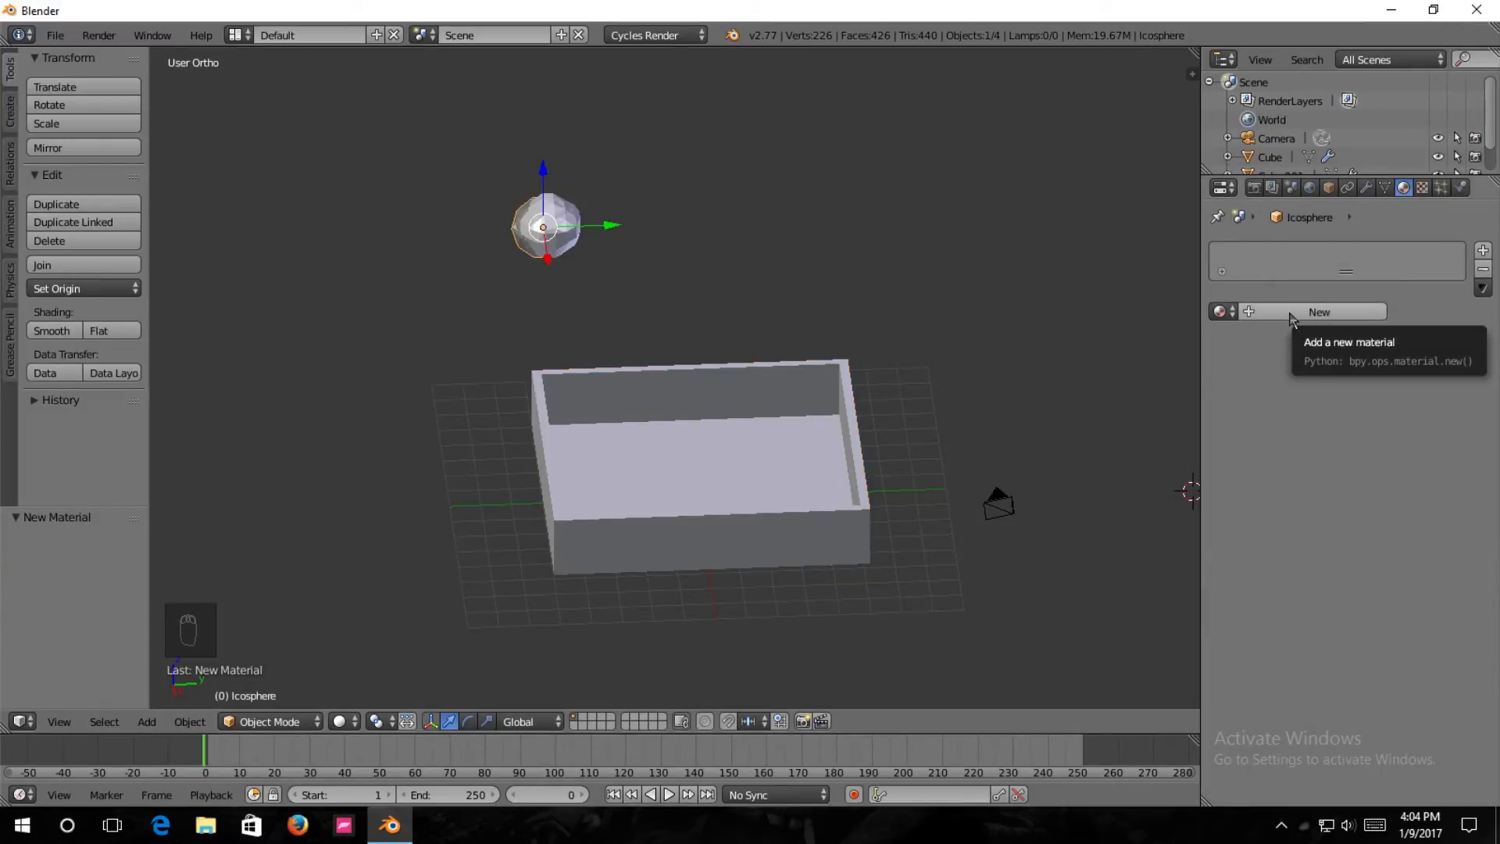
left_click(1291, 316)
left_click(1308, 314)
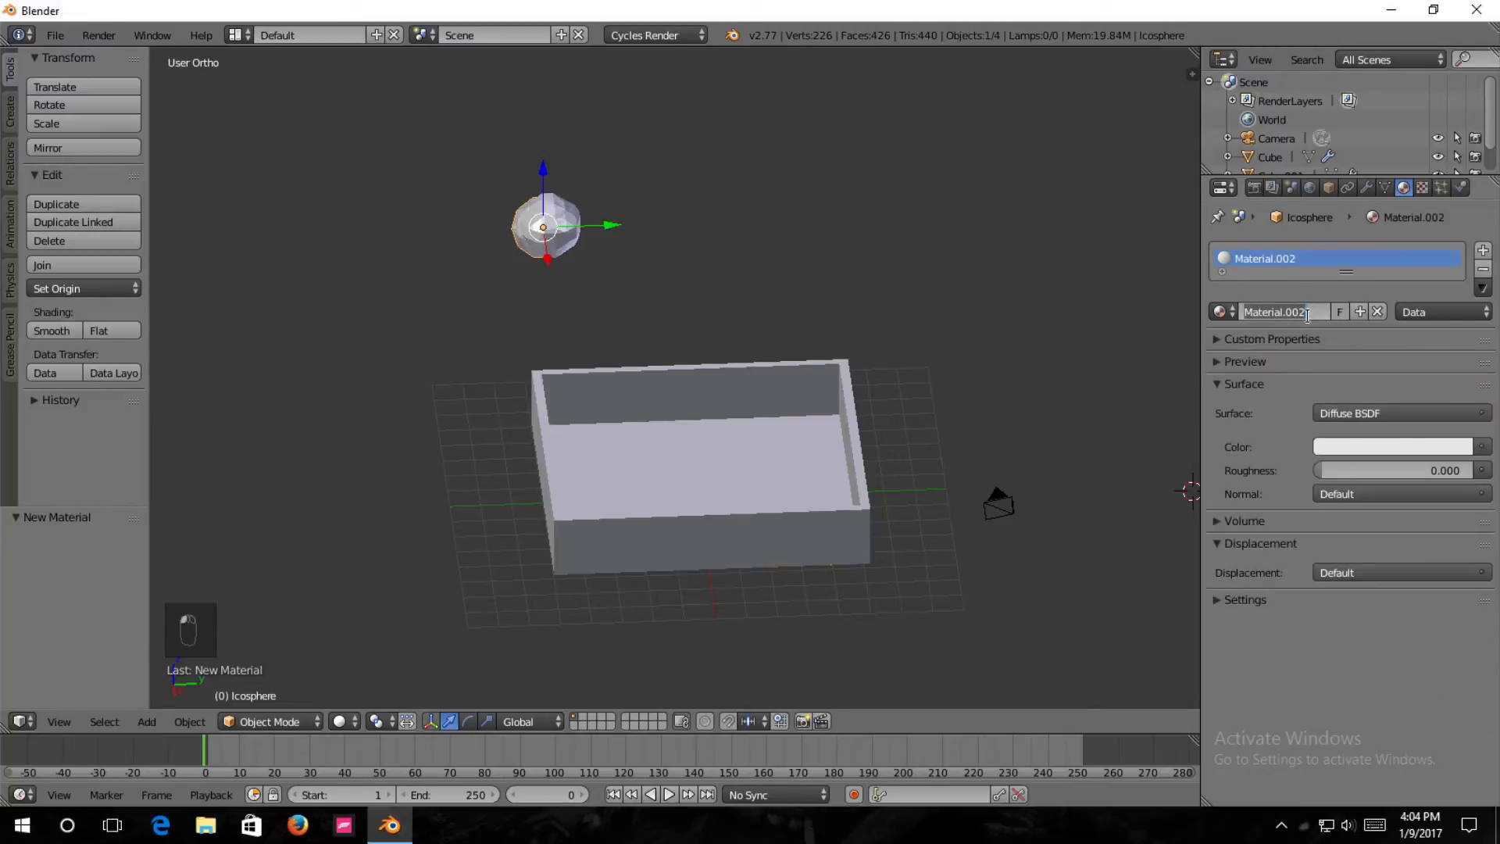
type("Transparent")
key("Return")
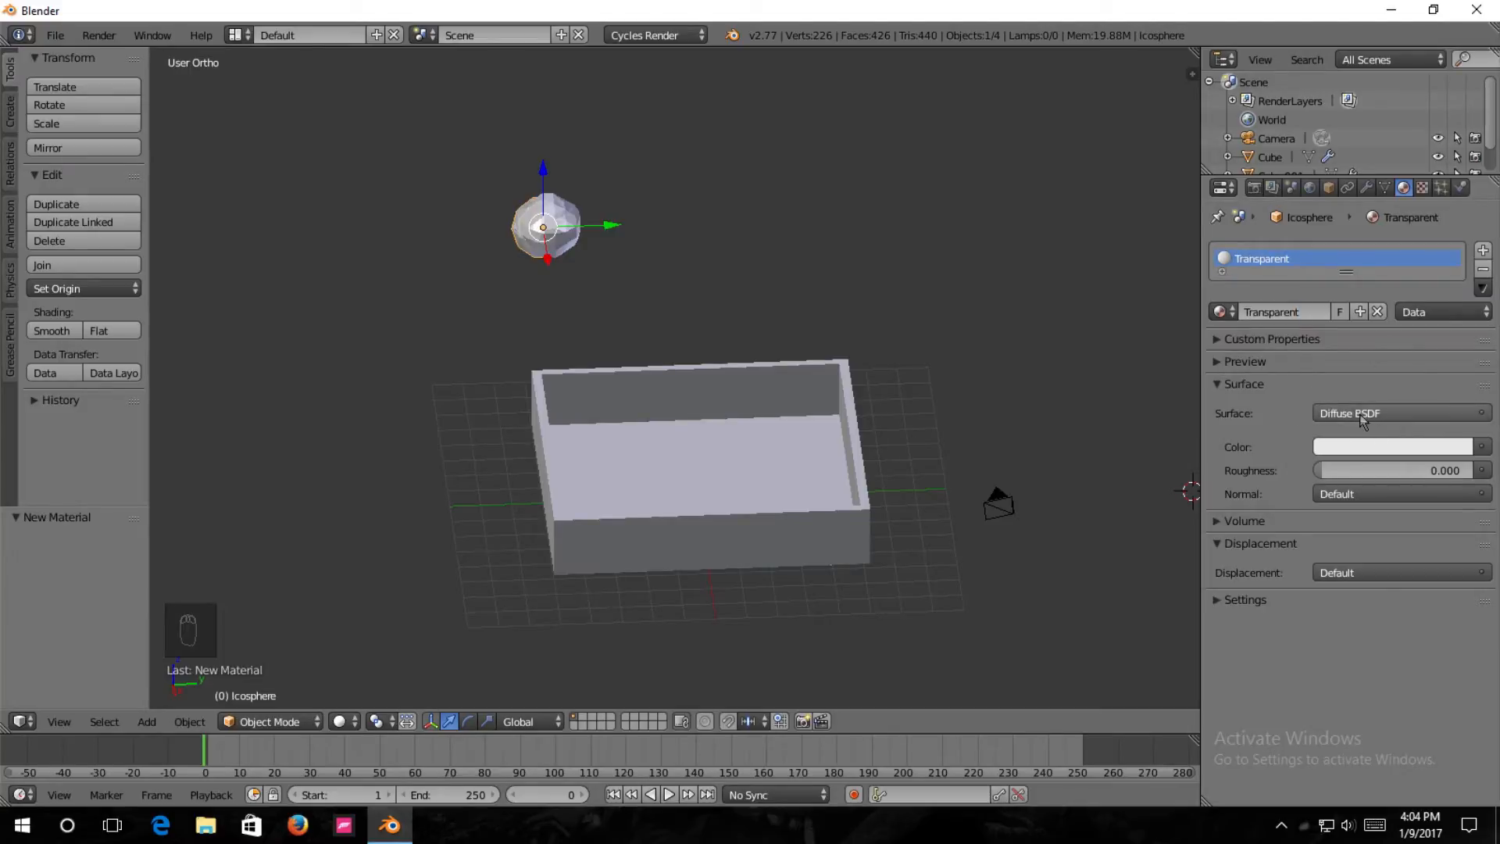
Give the icosphere's material a pure white Transparent BSDF surface and check it briefly in rendered shading.
left_click(1364, 416)
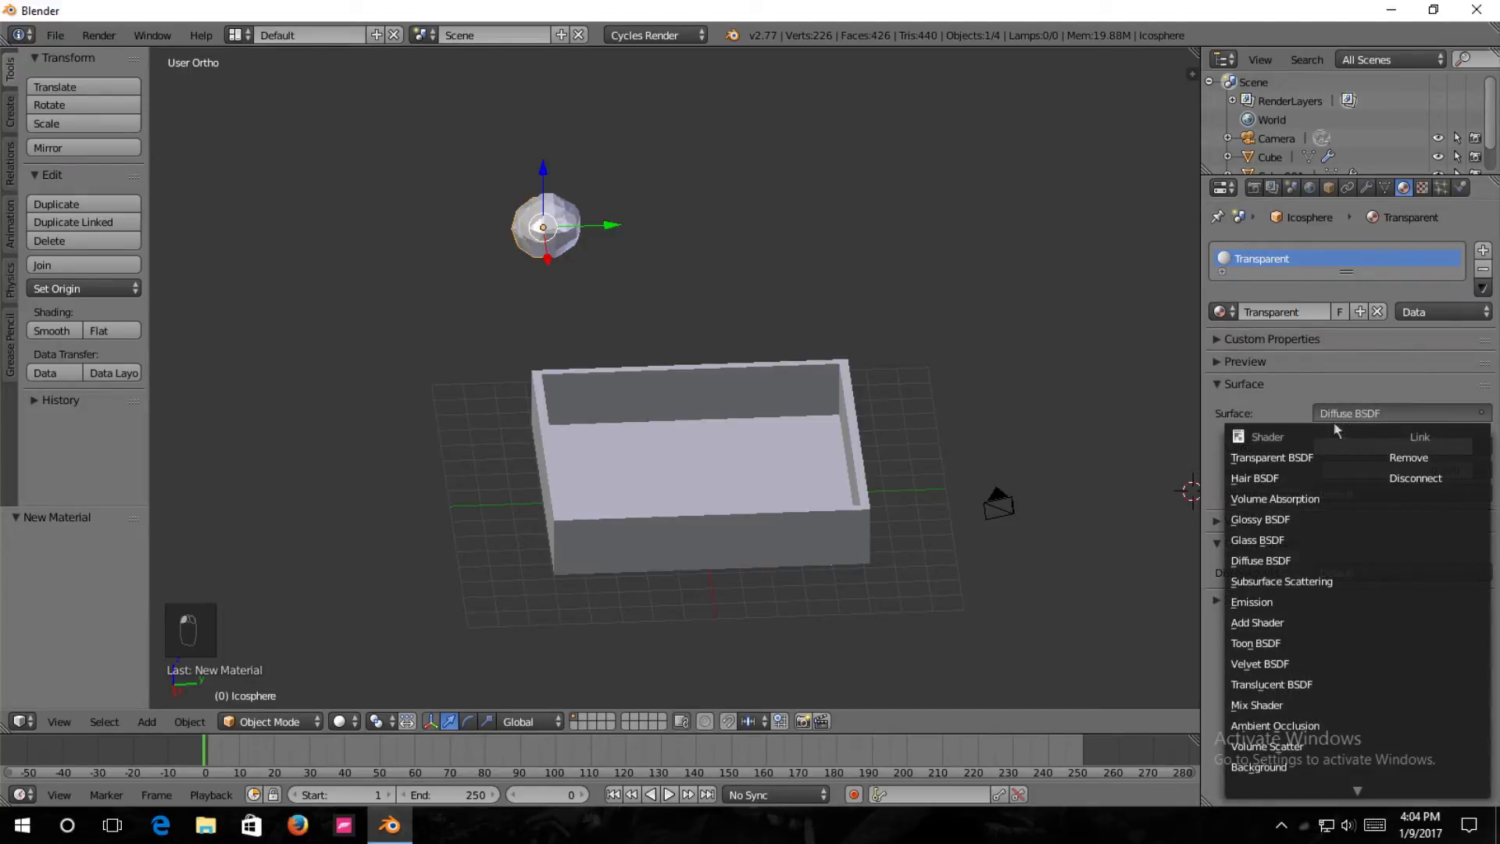
left_click(1273, 460)
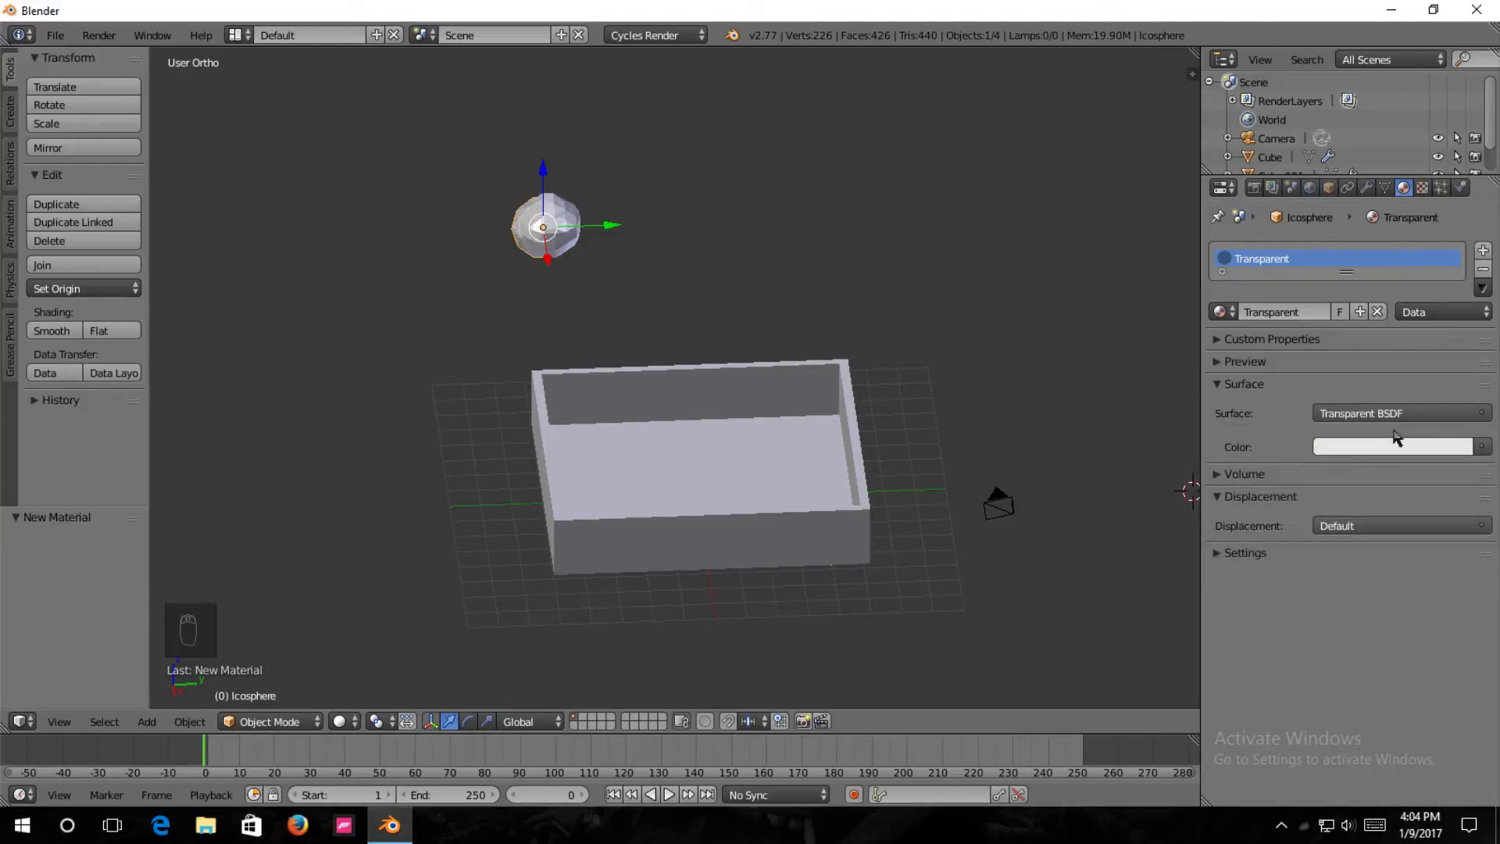
left_click(1364, 447)
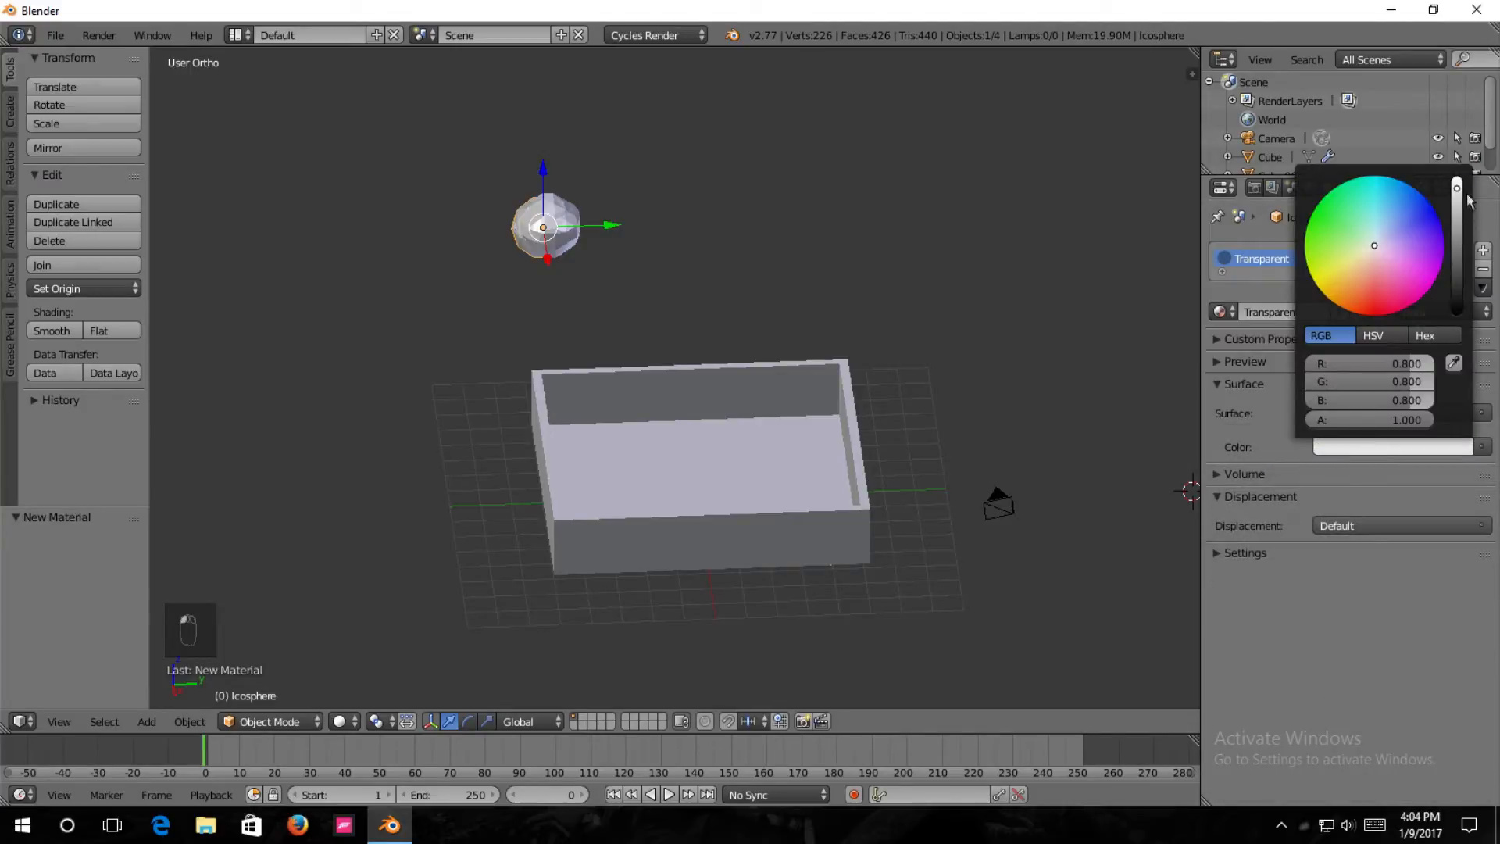
left_click_drag(1457, 194, 1457, 179)
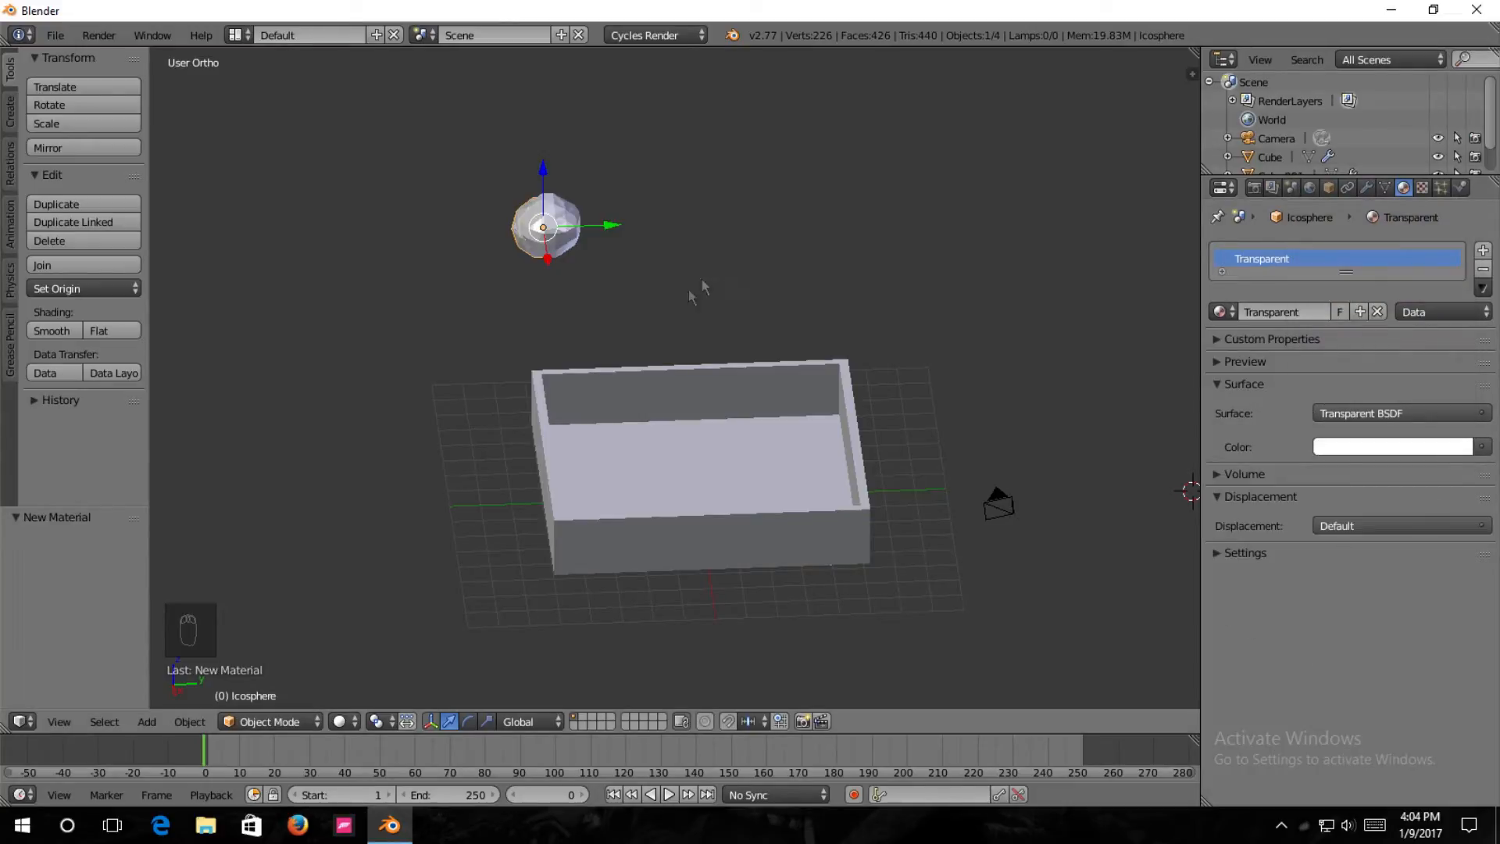
key("shift+z")
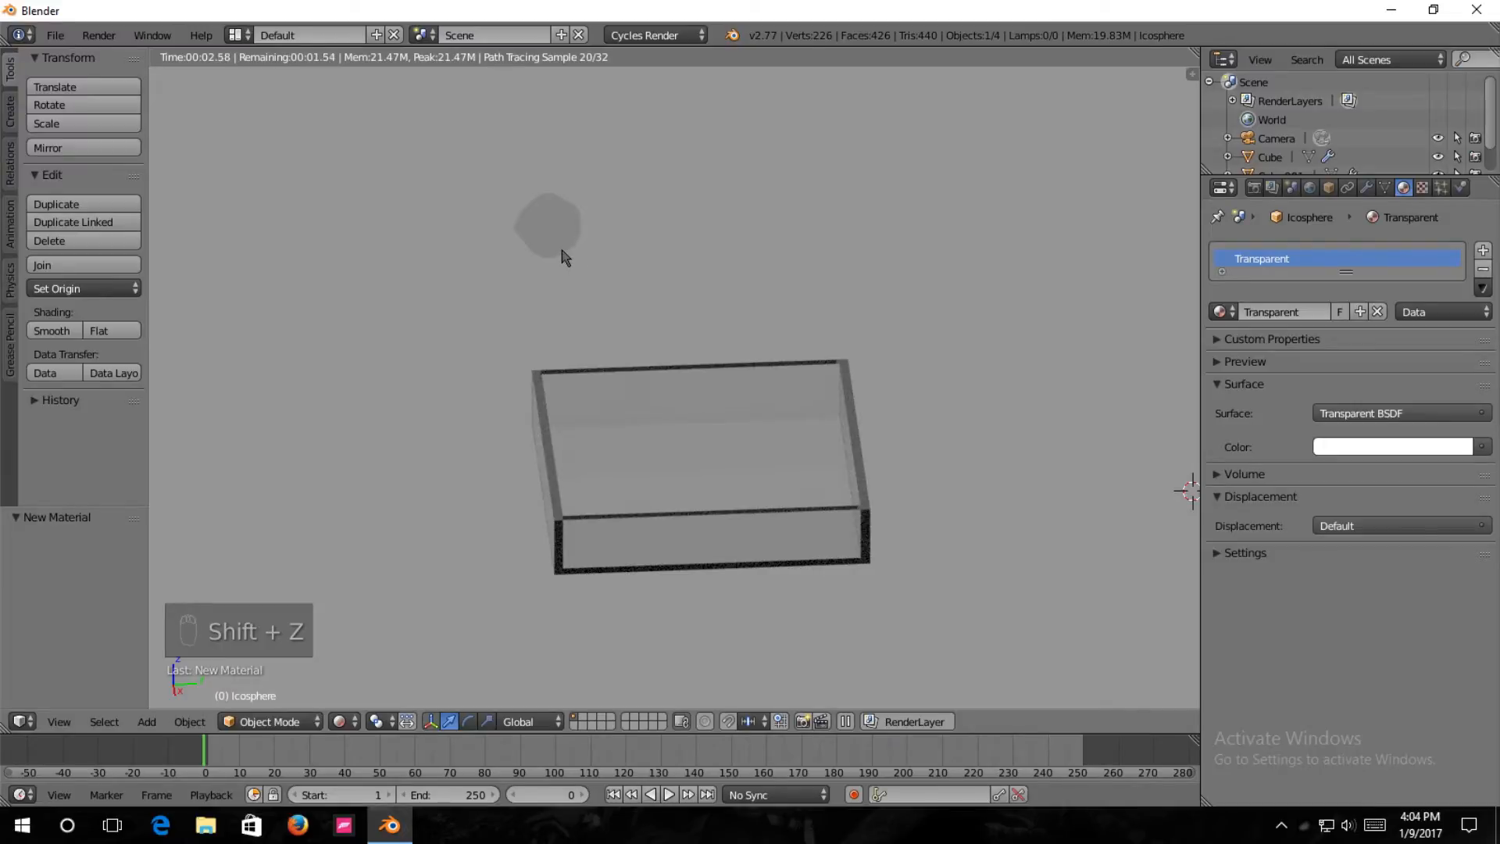
key("shift+z")
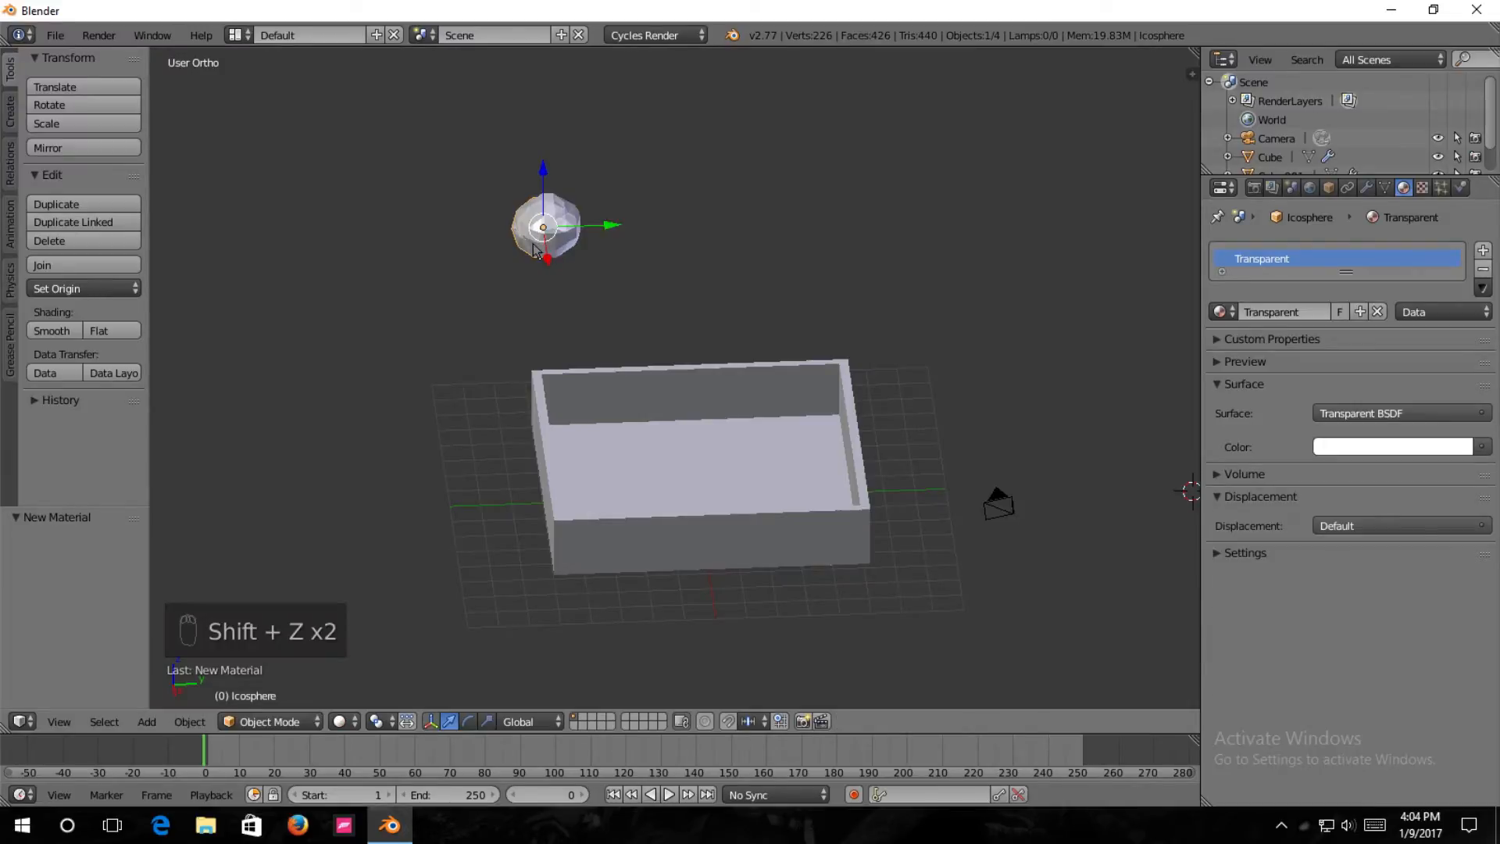
Select the fluid domain object Cube and name its material Water.
right_click(575, 250)
middle_click_drag(903, 287, 763, 250)
left_click(1287, 313)
type("Water")
key("Return")
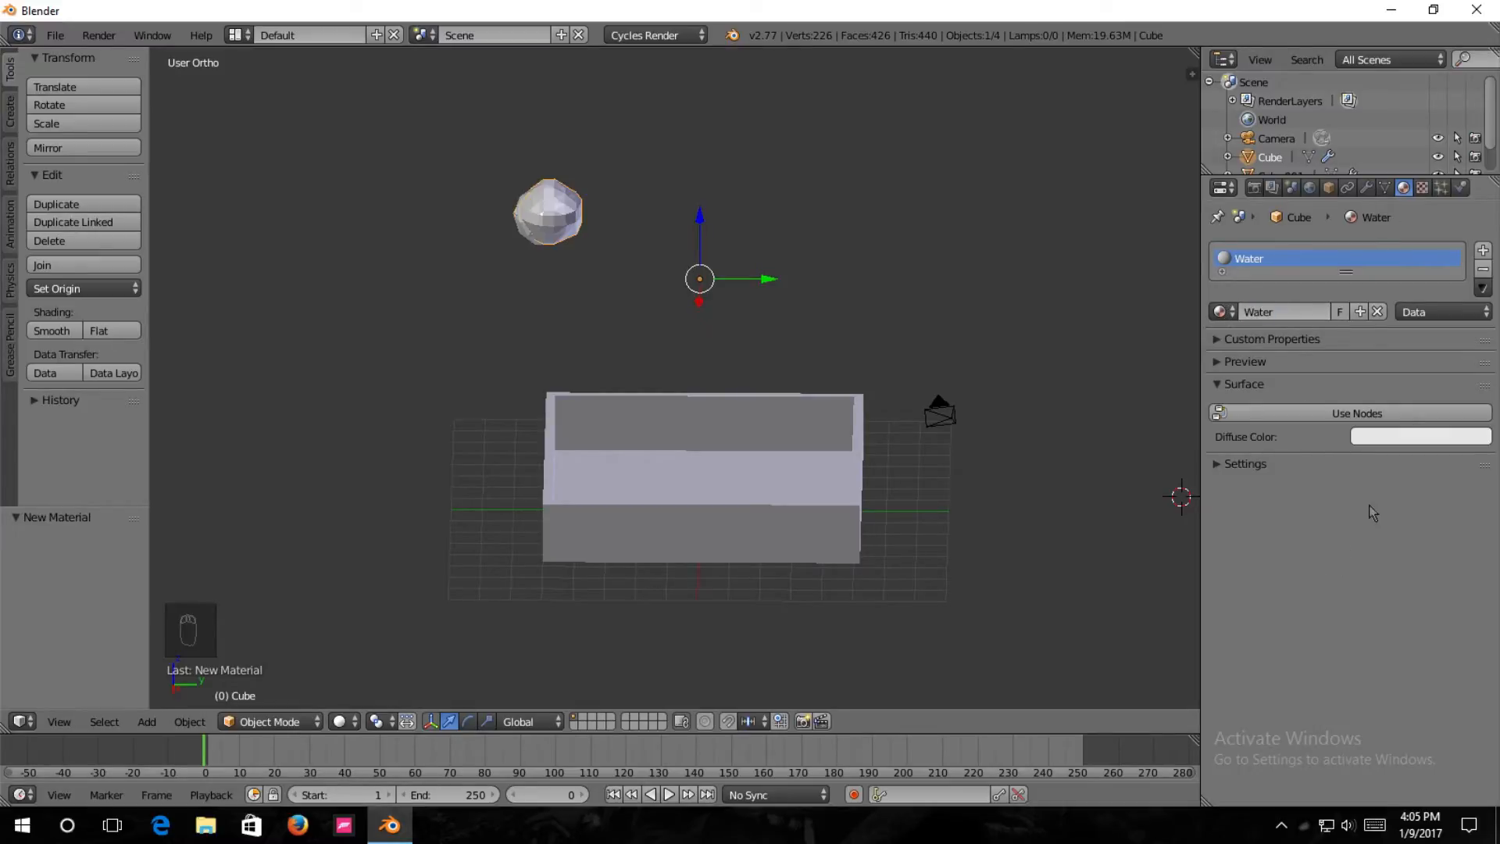
Enable nodes for the Water material and choose Glass BSDF as its surface shader.
left_click(1353, 415)
left_click(1344, 415)
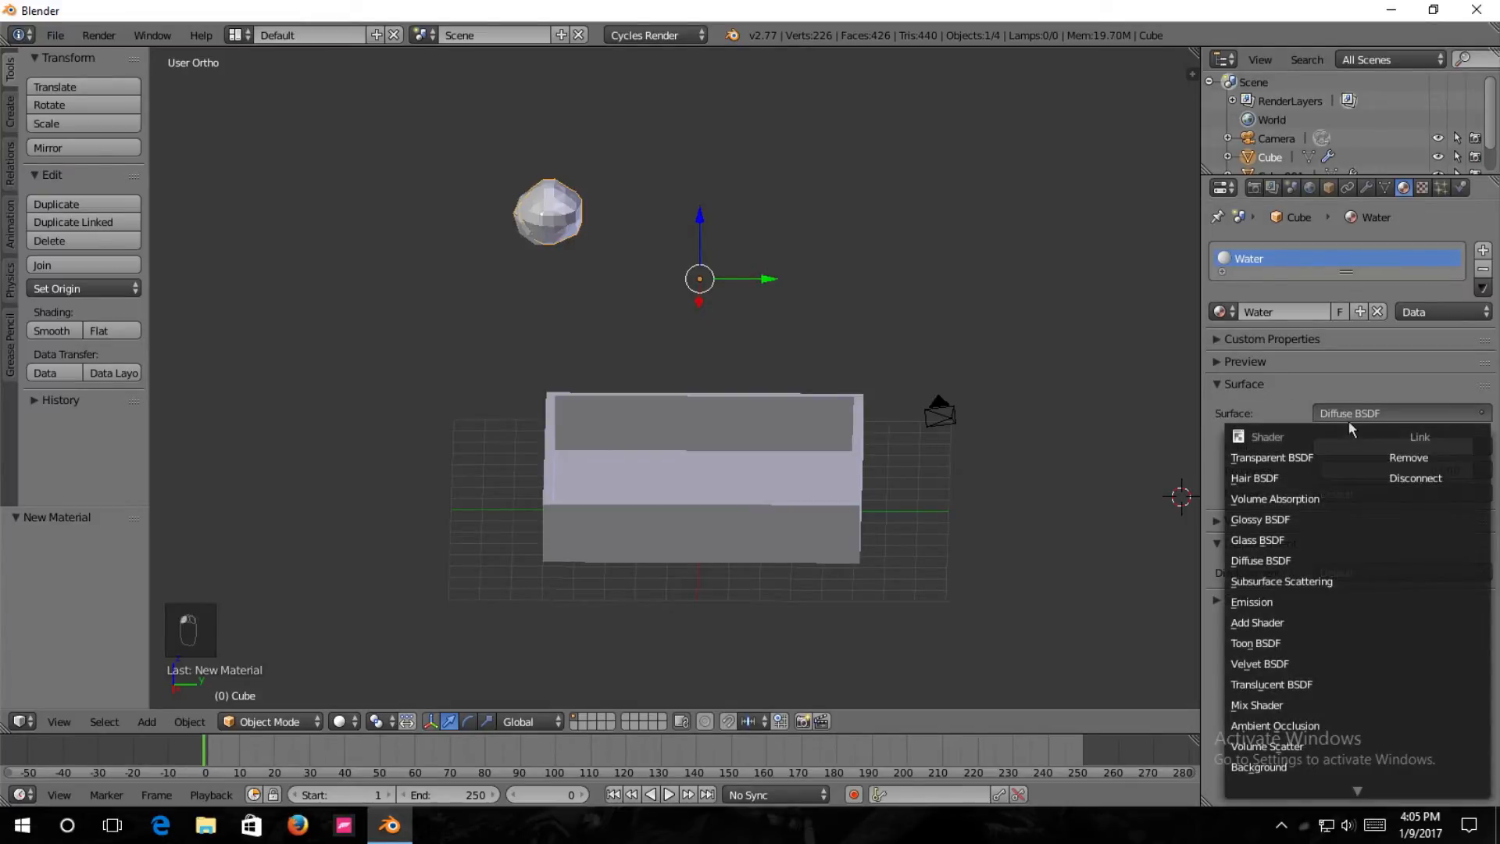
left_click(1292, 539)
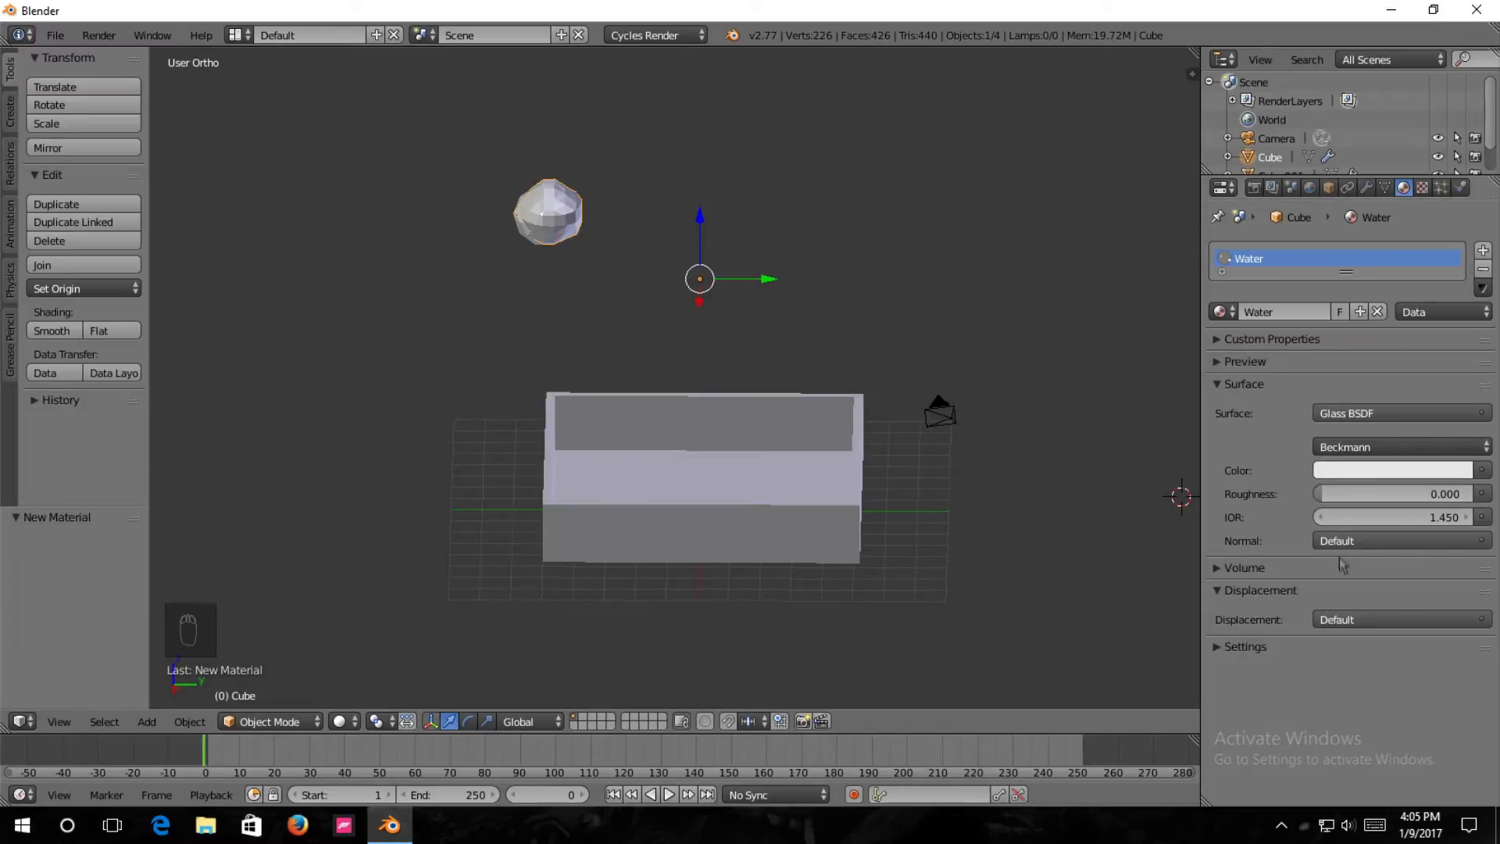
Add a Volume Absorption shader to the Water material and make its color light blue, RGB 0.380, 0.780, 1.000.
left_click(1239, 569)
left_click(1319, 598)
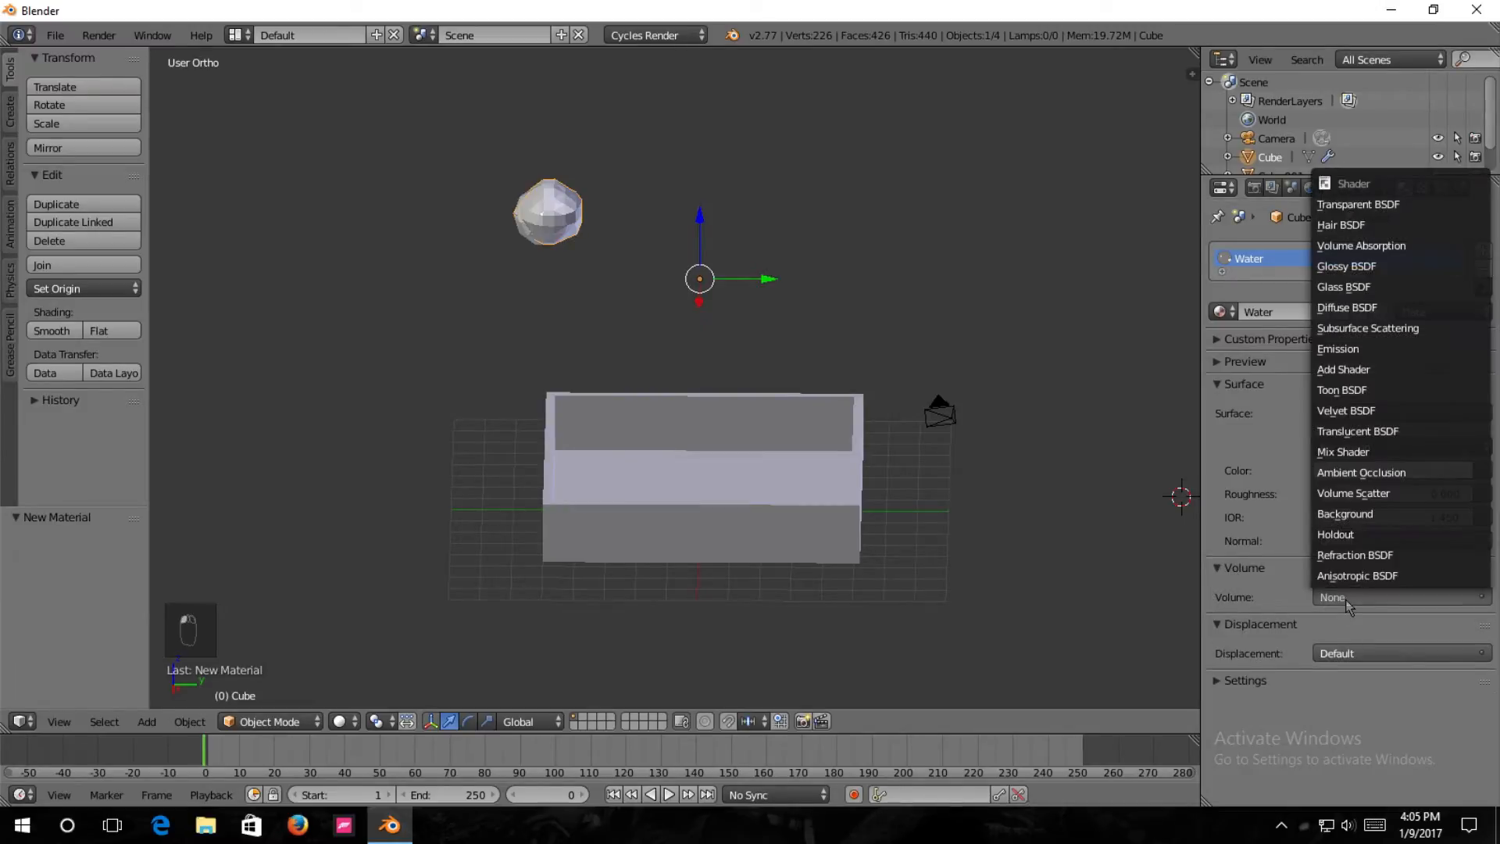
left_click(1378, 247)
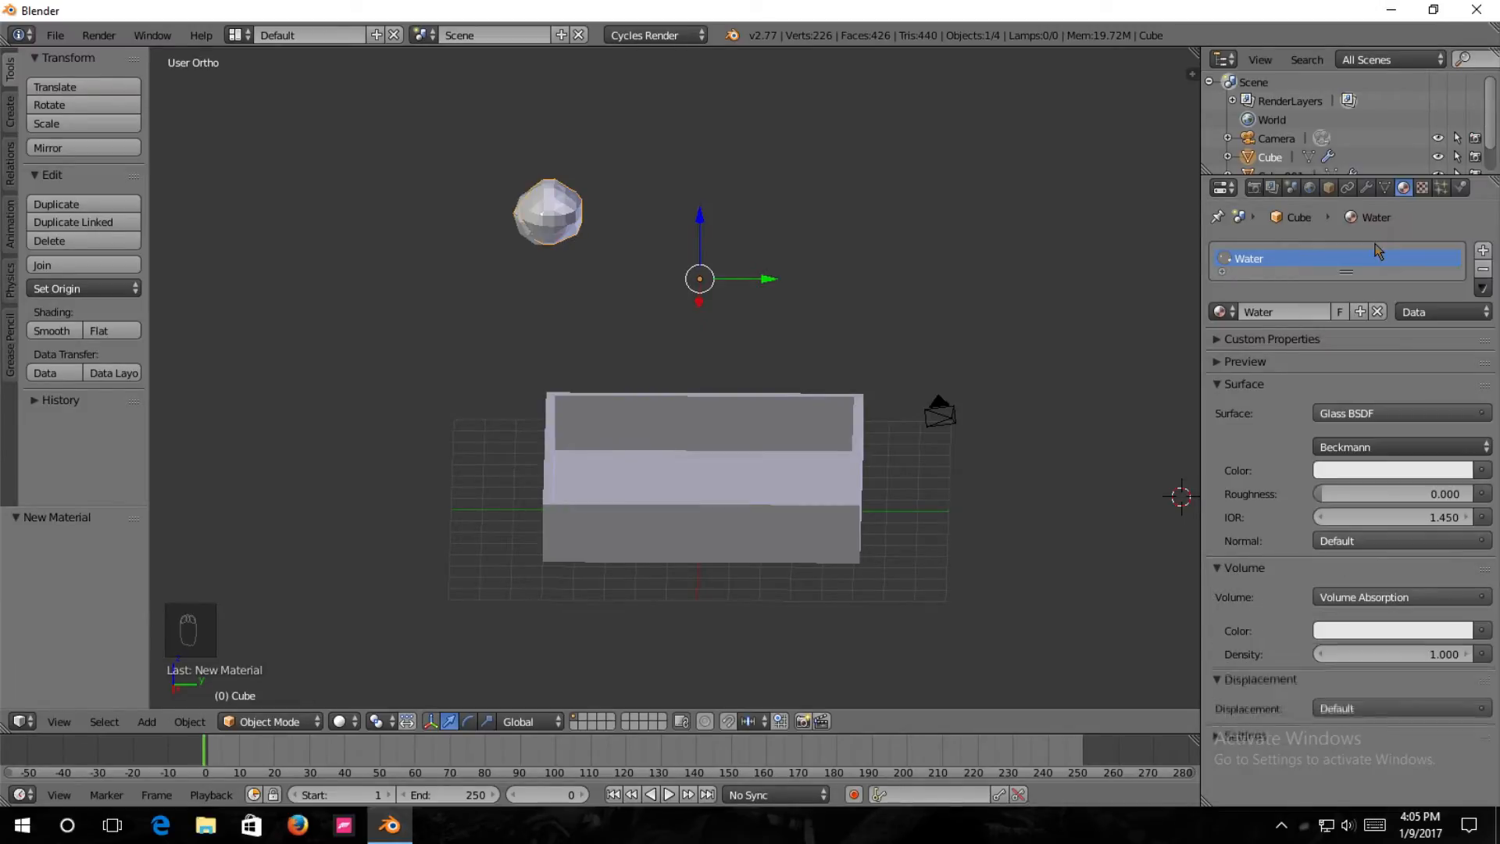
left_click(1322, 633)
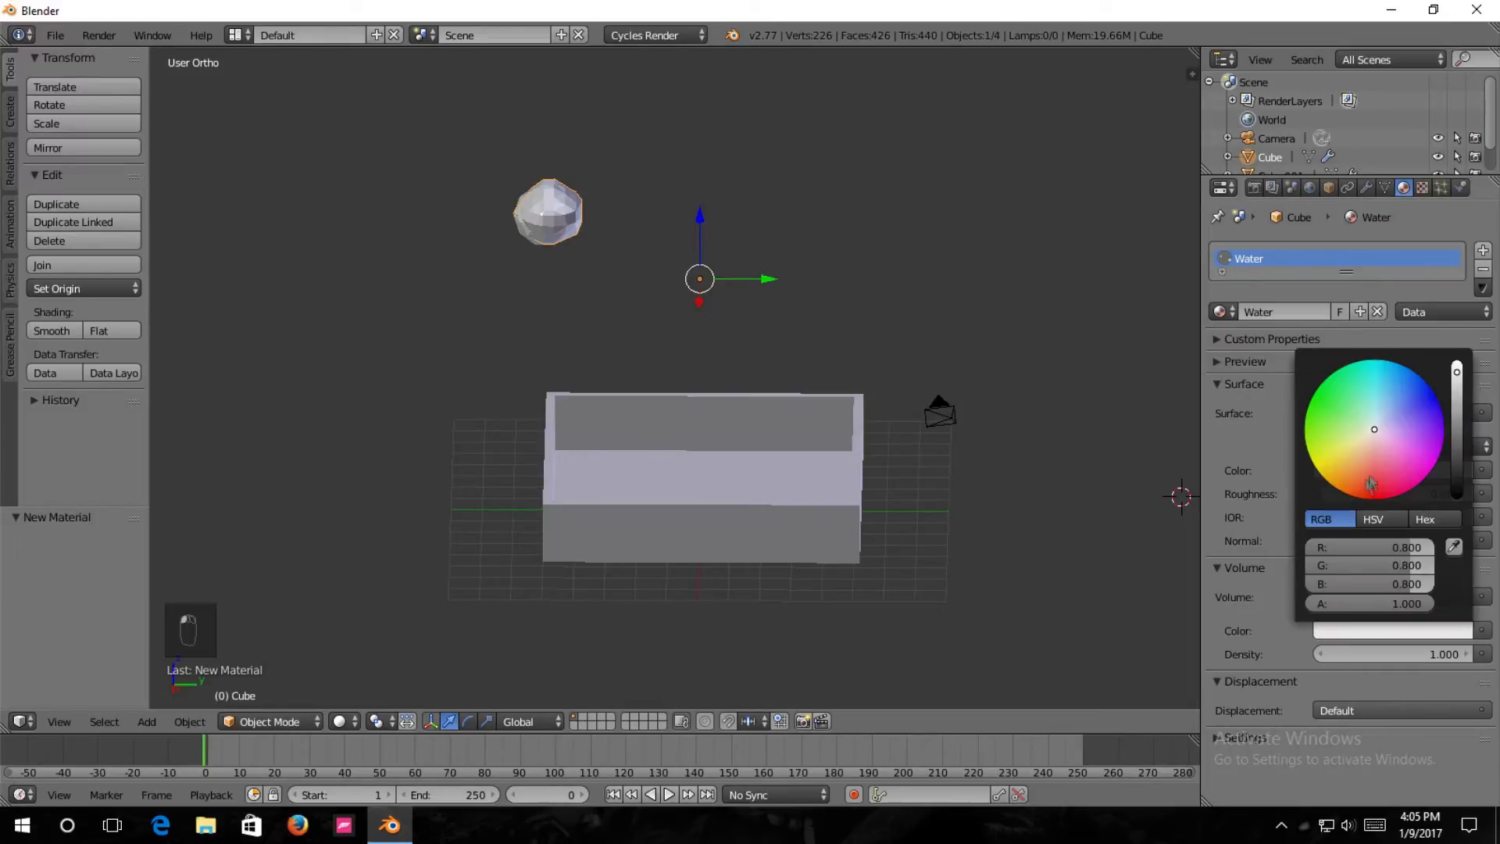
mouse_move(1378, 434)
left_mouse_down()
mouse_move(1387, 414)
mouse_move(1369, 398)
mouse_move(1388, 420)
mouse_move(1381, 405)
mouse_move(1457, 363)
left_mouse_up()
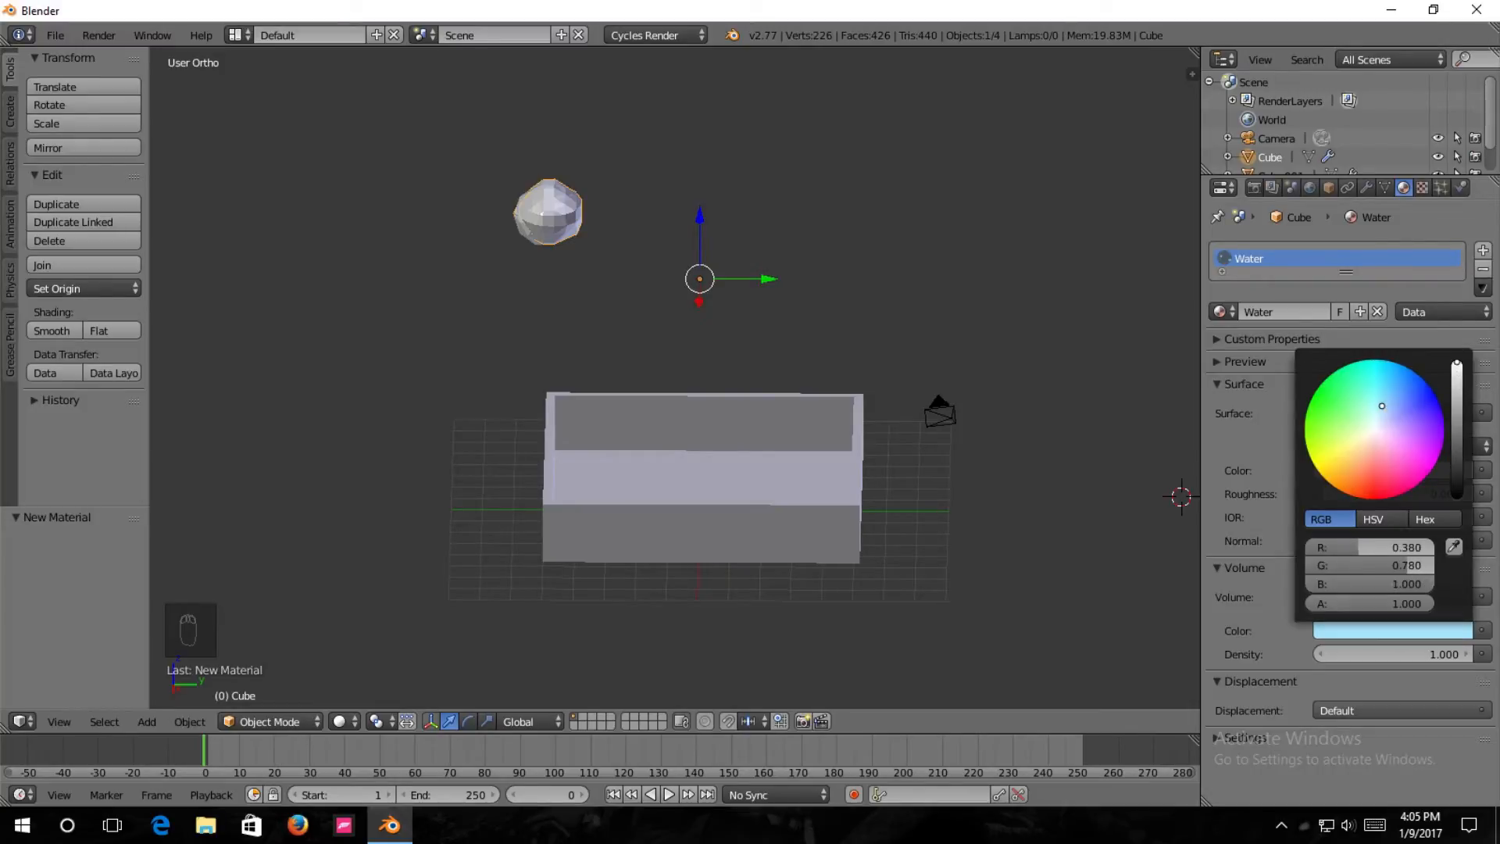
Examine the Water material in the material preview, then collapse the preview and volume settings.
left_click(1235, 362)
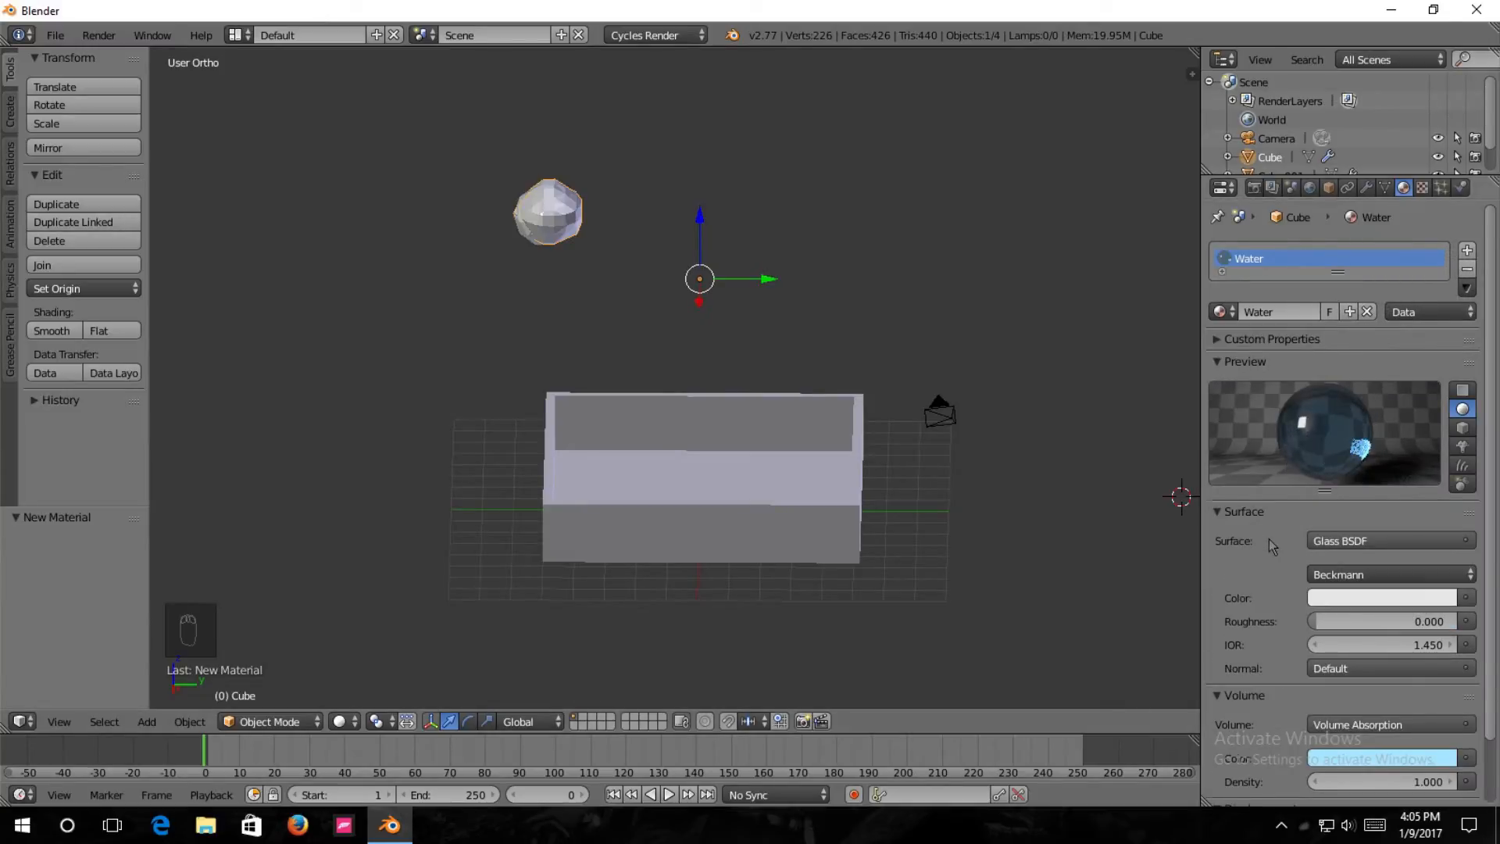
left_click(1217, 362)
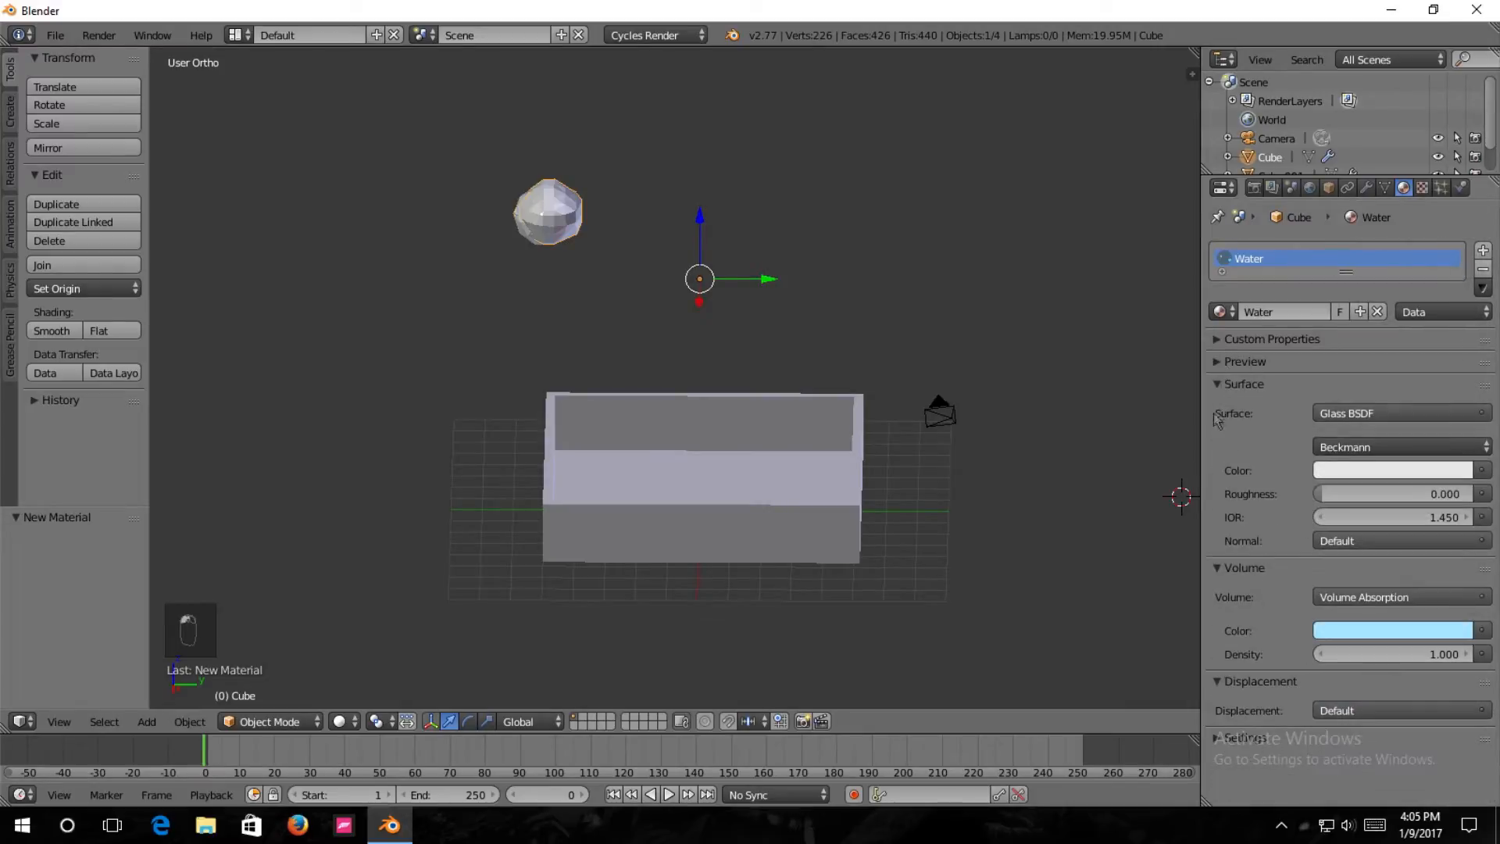
left_click(1223, 575)
Add a plane to the scene and move it -5.393 along the X axis.
middle_click_drag(725, 457, 706, 414)
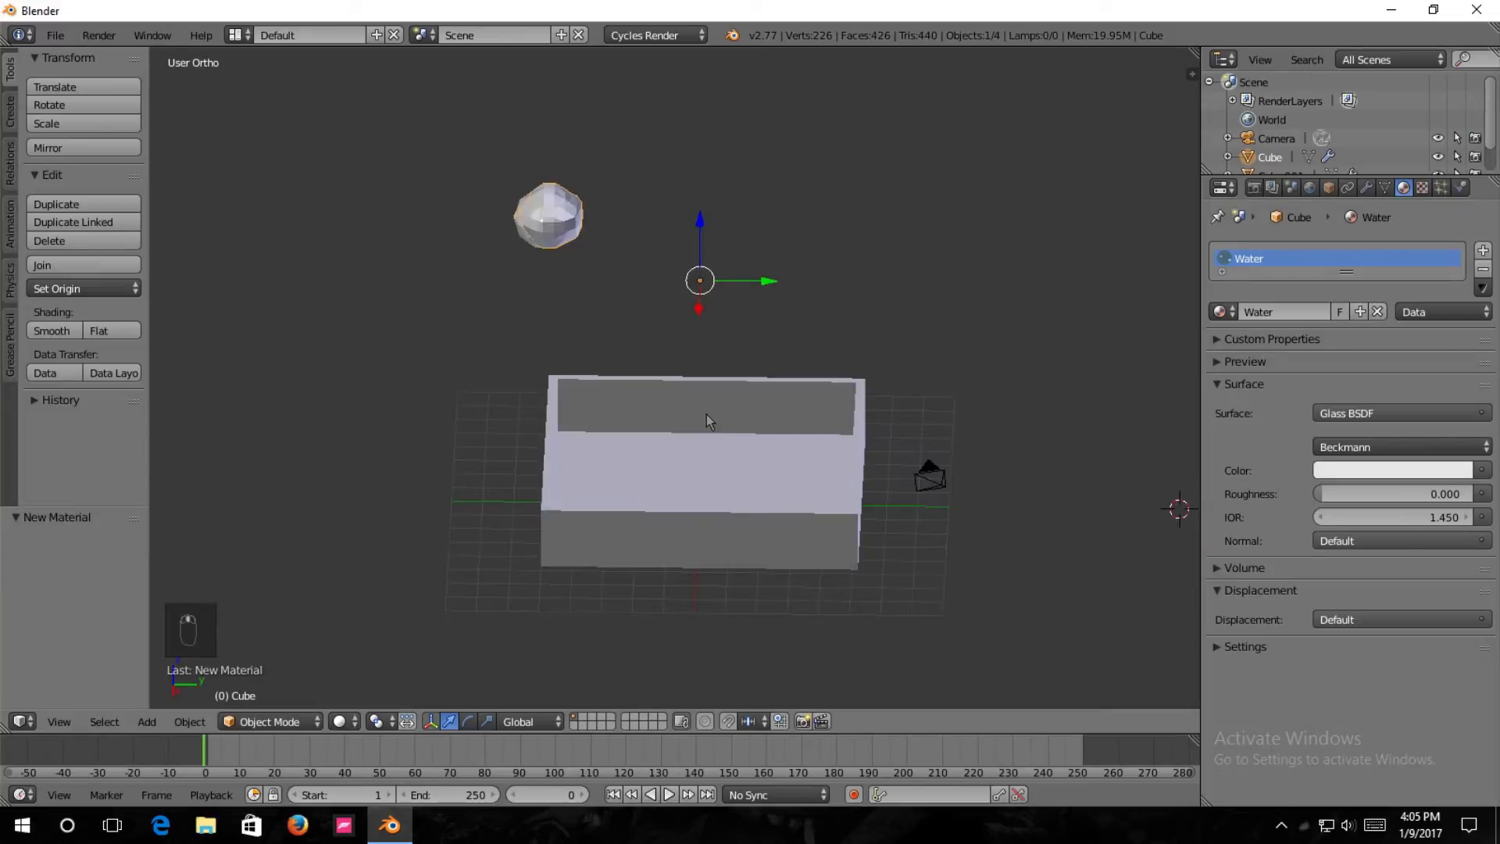
key("shift+a")
mouse_move(709, 420)
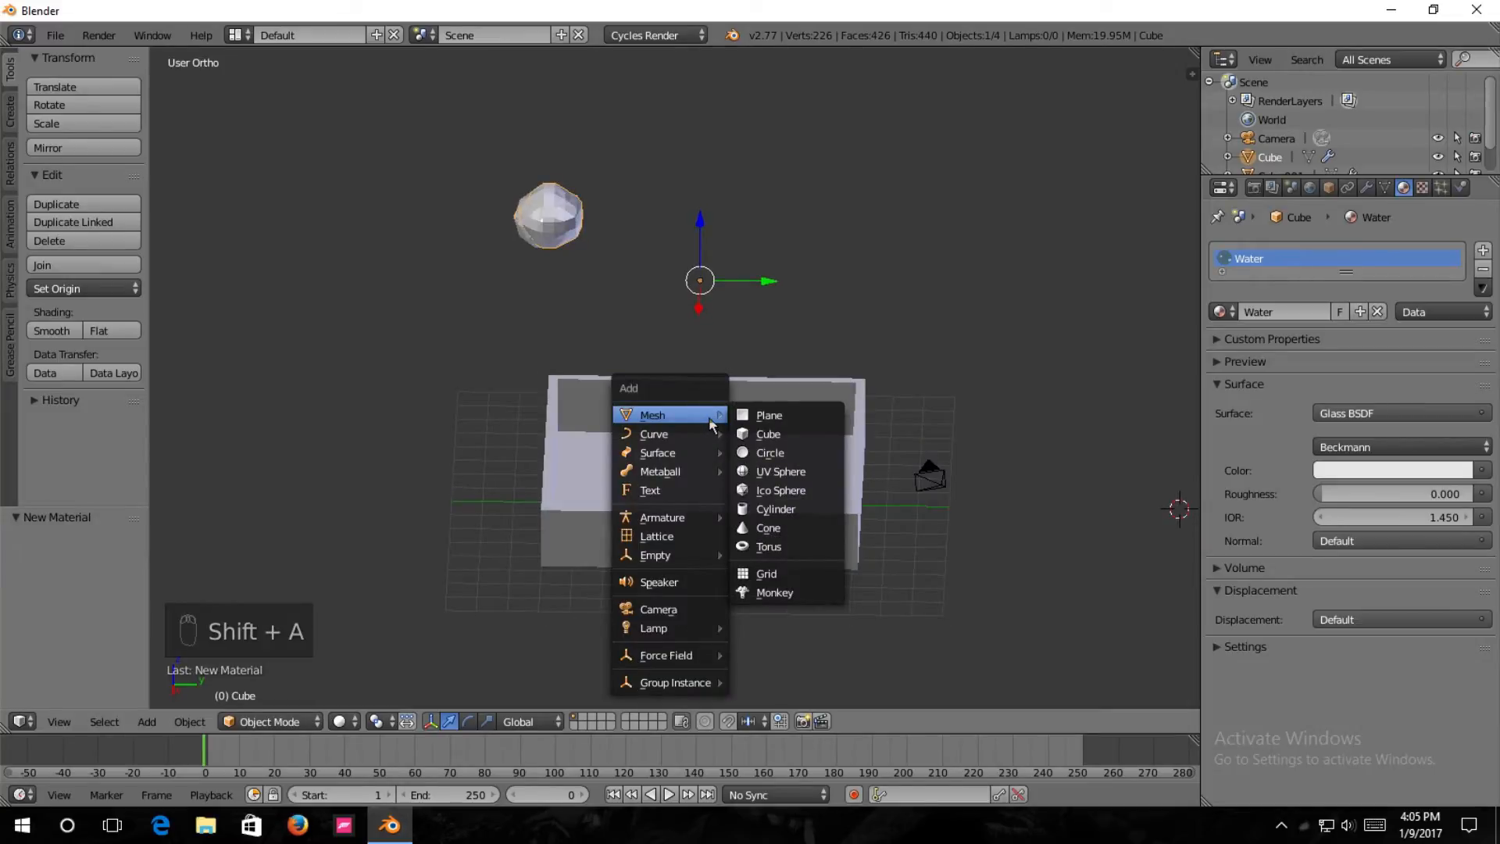
left_click(750, 418)
middle_click_drag(1079, 553, 1044, 549)
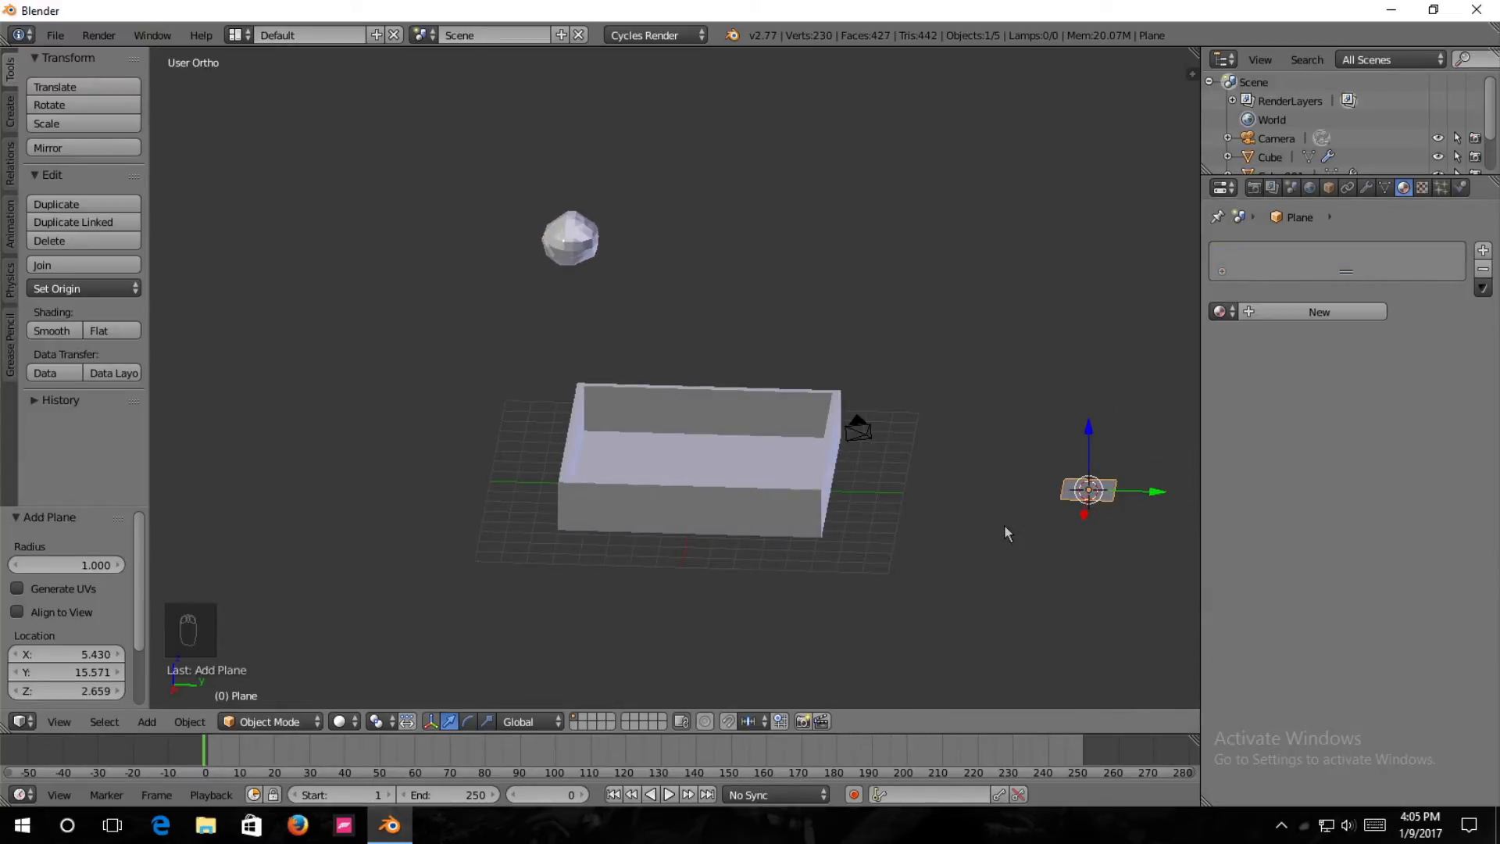
key("KP_1")
key("g")
left_click_drag(858, 439, 726, 433)
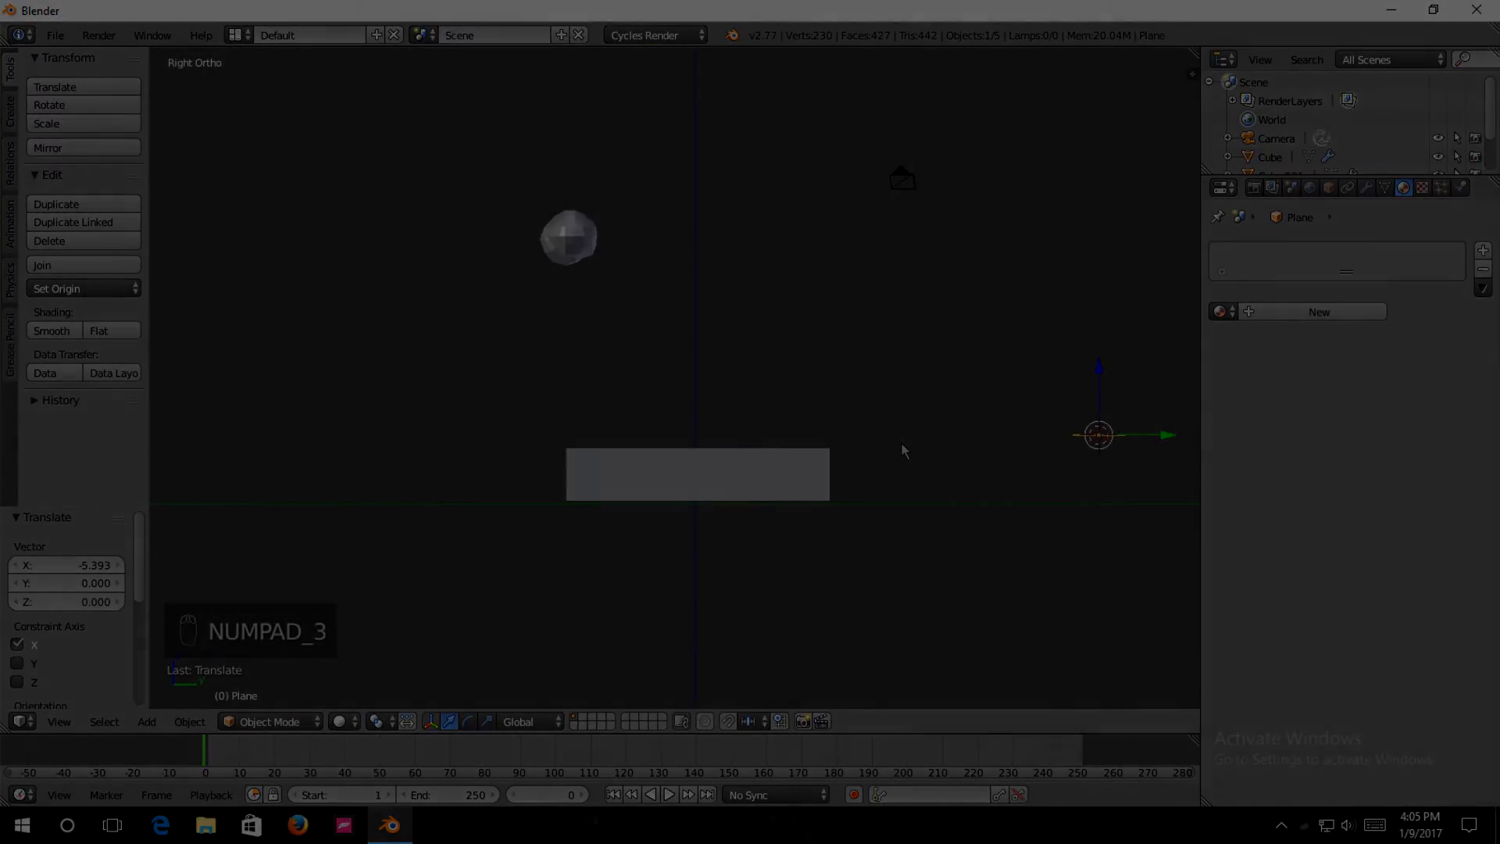
Add a UV sphere and move it along the Y axis until it sits over the tray.
key("shift+a")
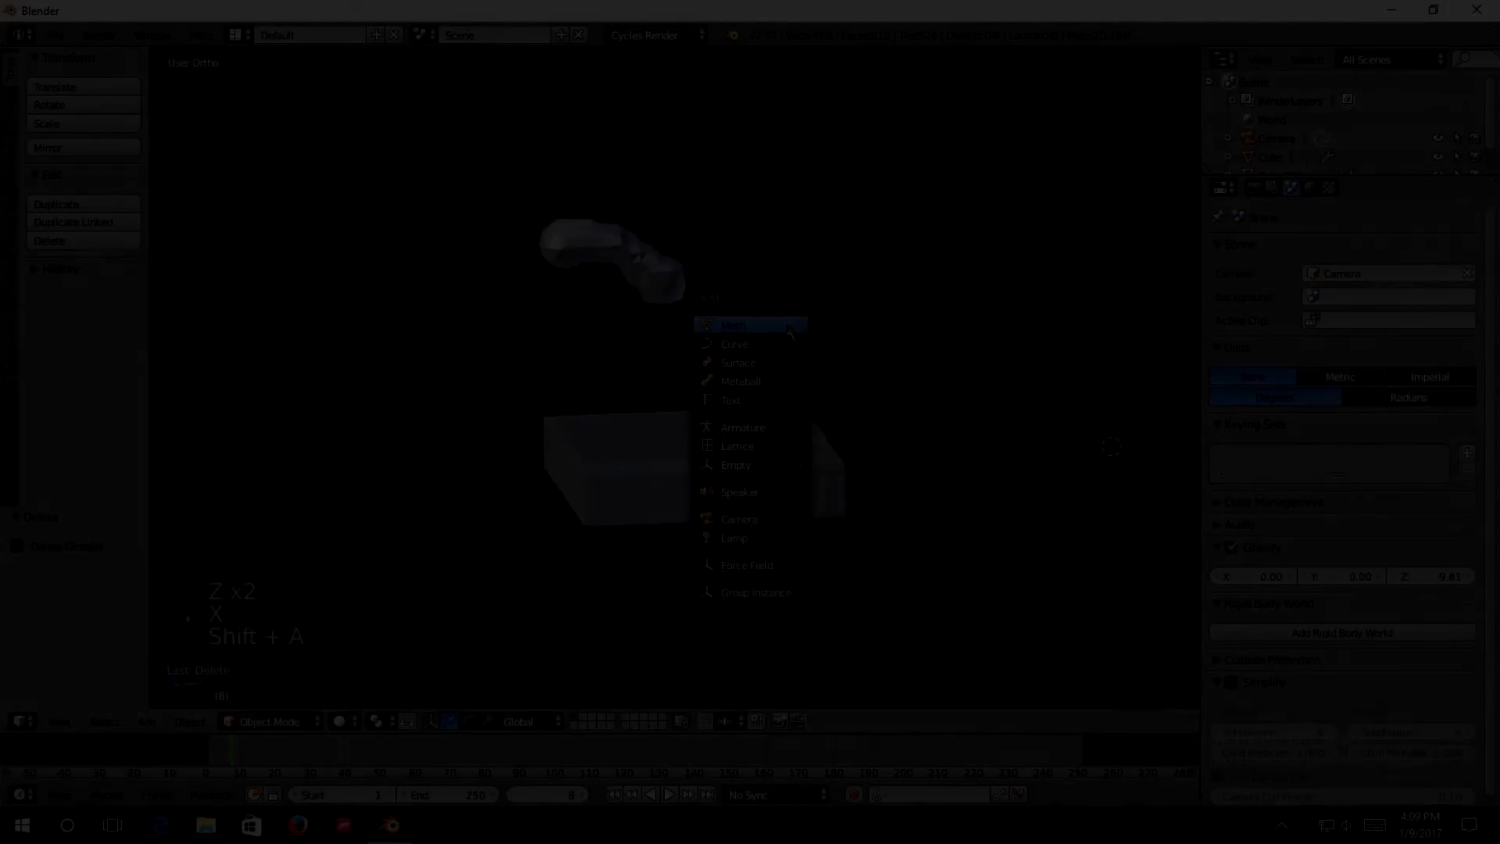
mouse_move(734, 325)
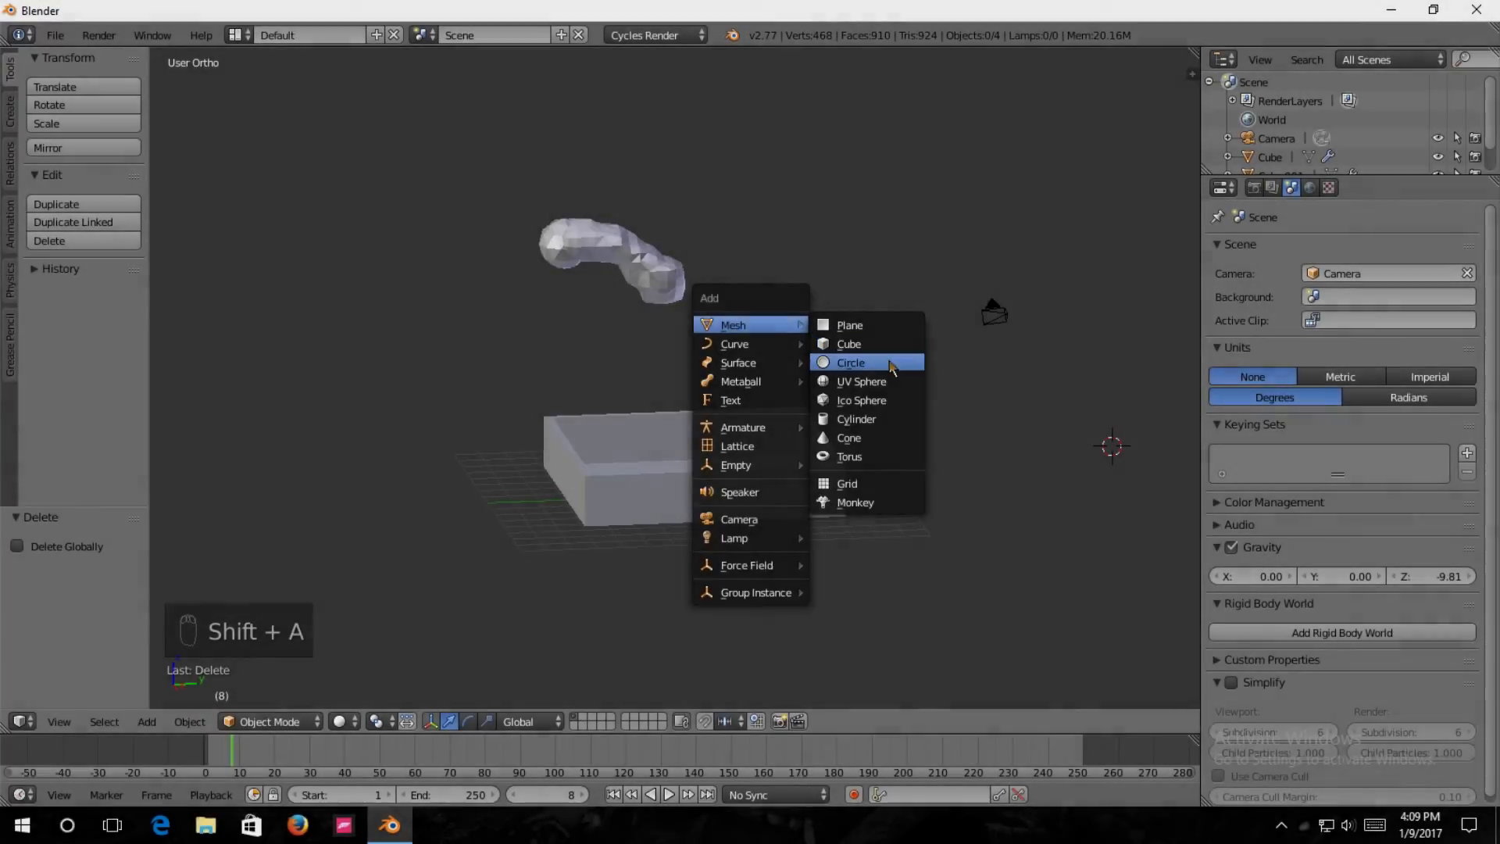
left_click(862, 381)
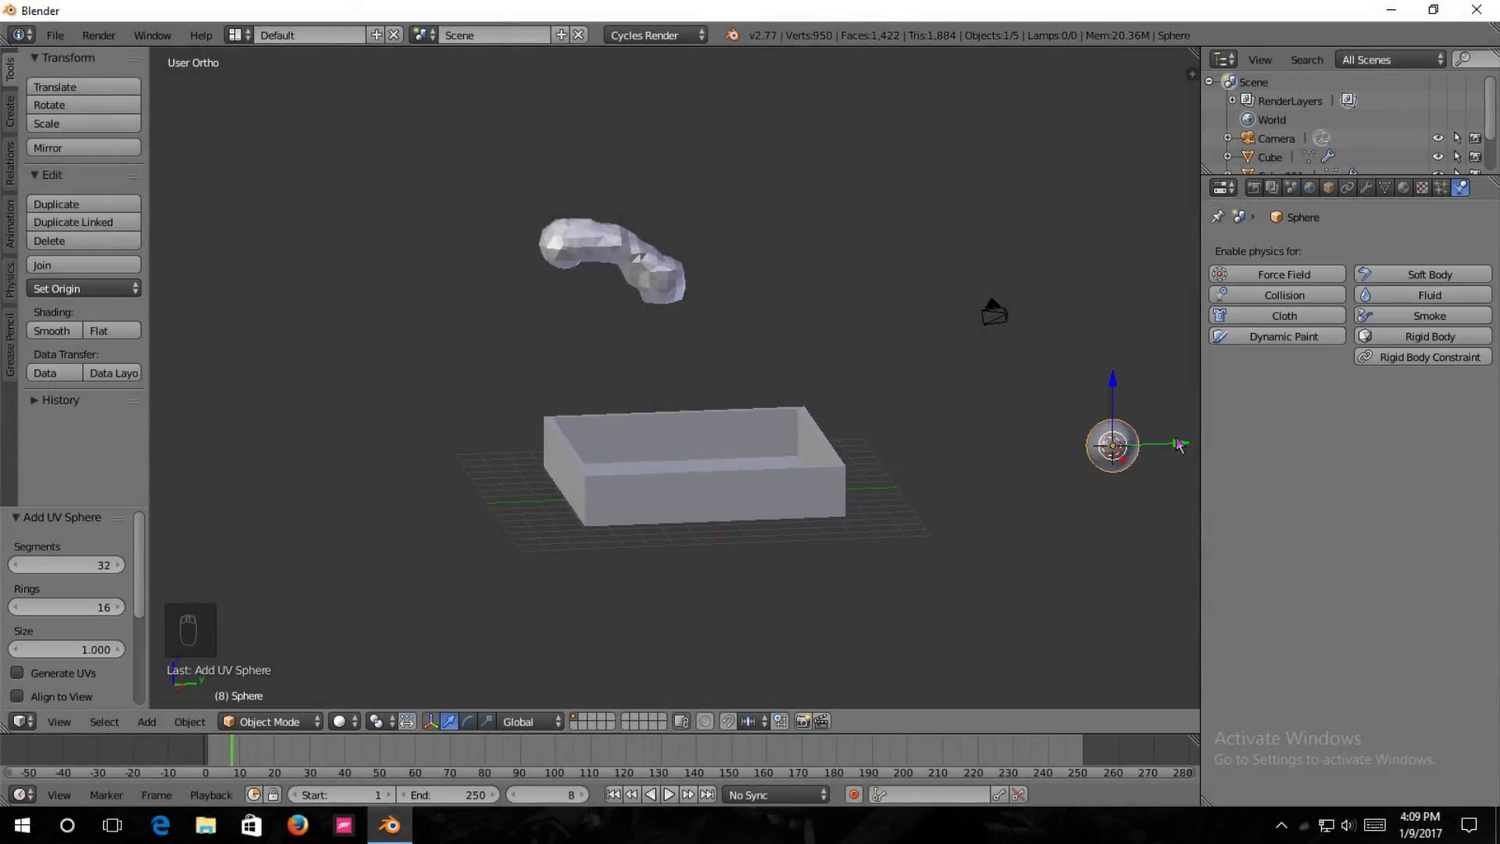
left_click_drag(1189, 452, 872, 457)
middle_click_drag(871, 457, 853, 410)
key("KP_3")
left_click_drag(837, 437, 805, 434)
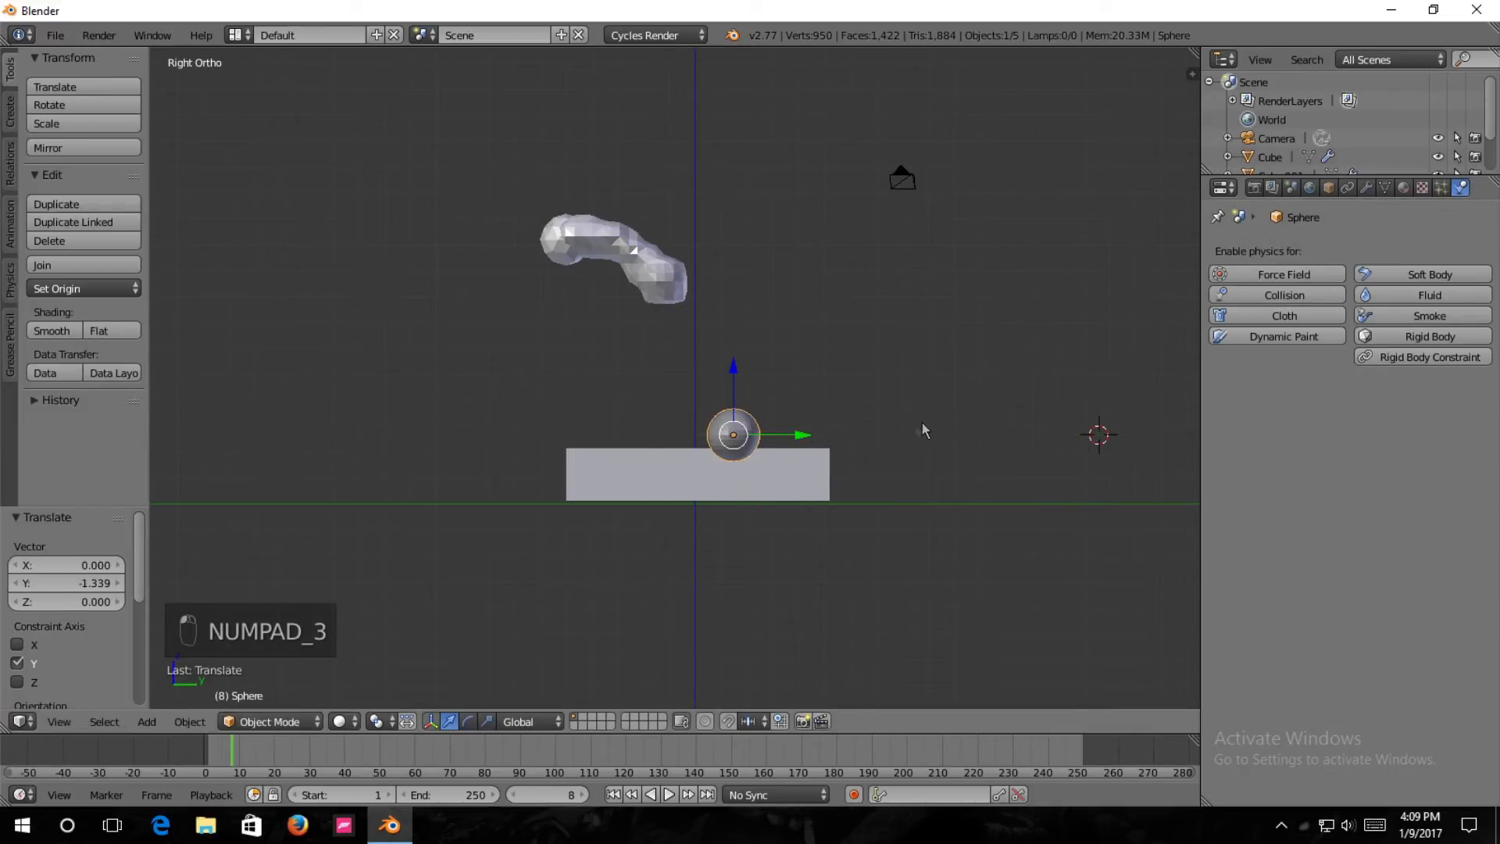
Move the sphere -5.212 along the X axis so it lines up with the fluid inflow above the tray.
key("KP_1")
key("g")
key("x")
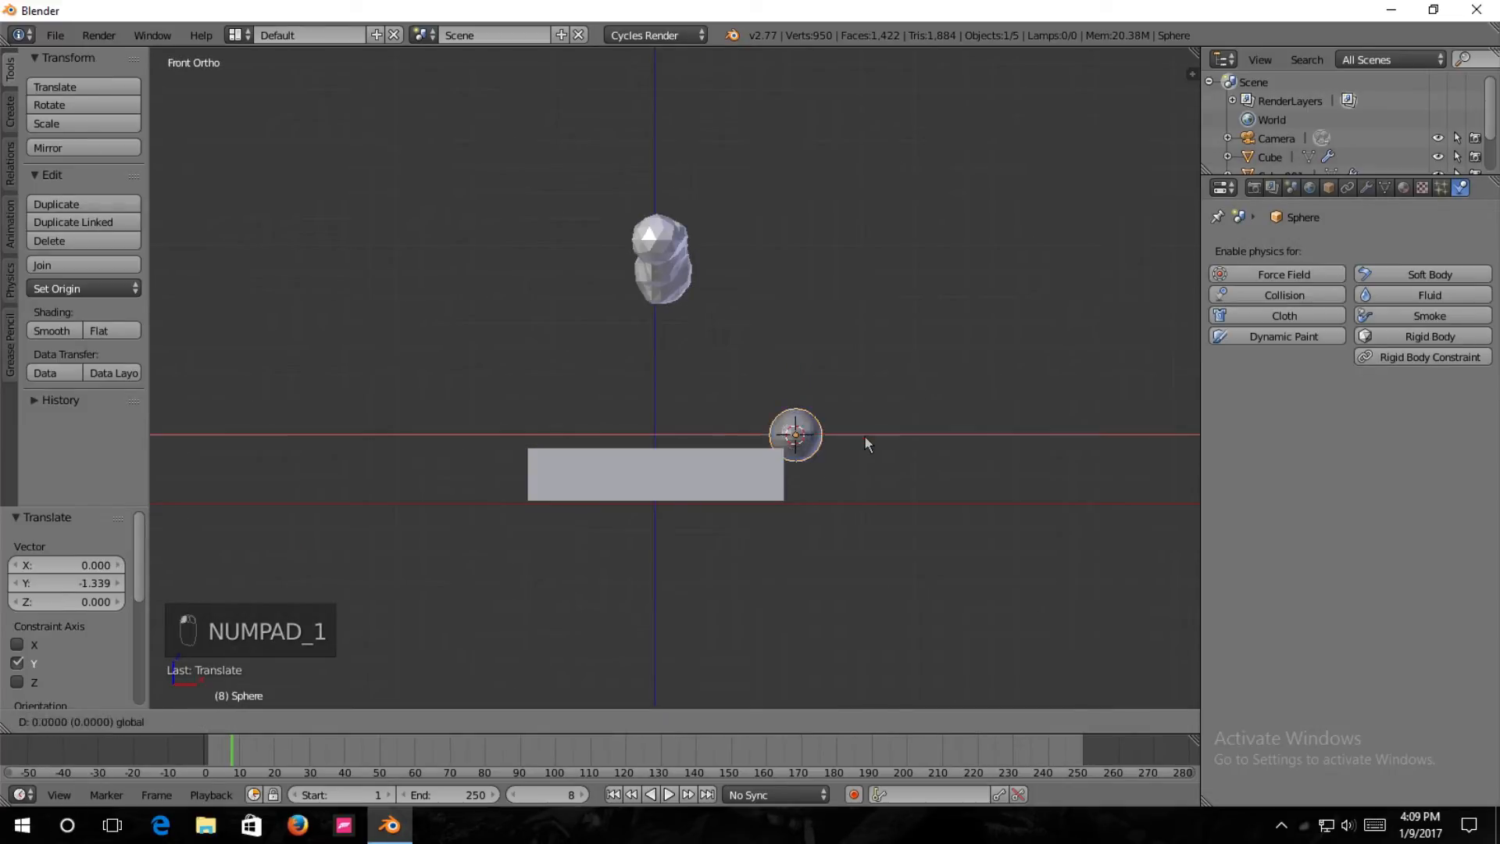
left_click(730, 434)
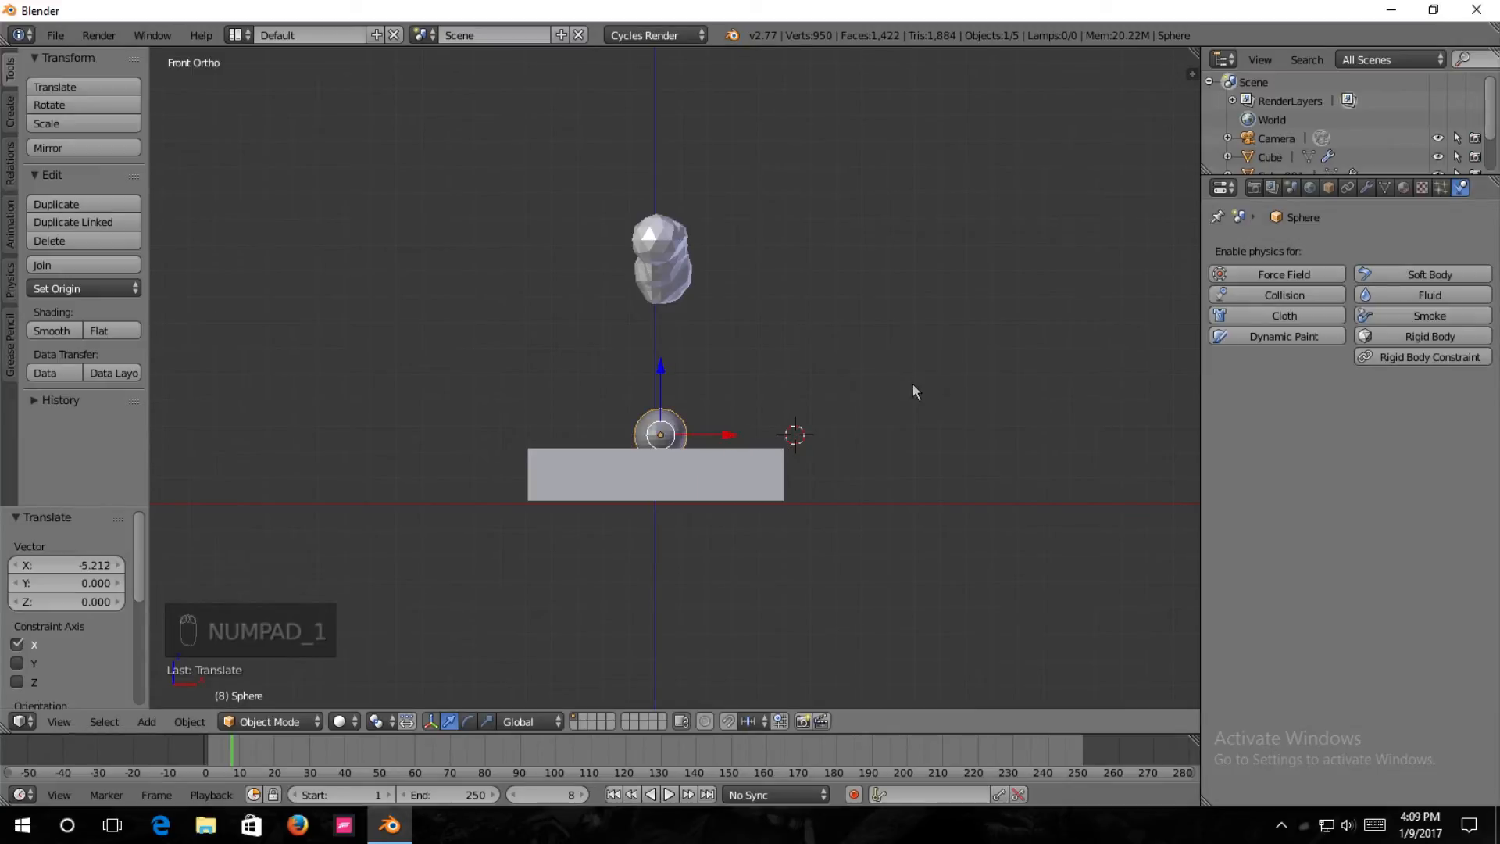
Raise the sphere above the tray's rim and move it -0.796 along the Y axis.
key("KP_3")
left_click_drag(730, 376, 737, 314)
left_click_drag(799, 378, 777, 375)
middle_click_drag(844, 328, 857, 373)
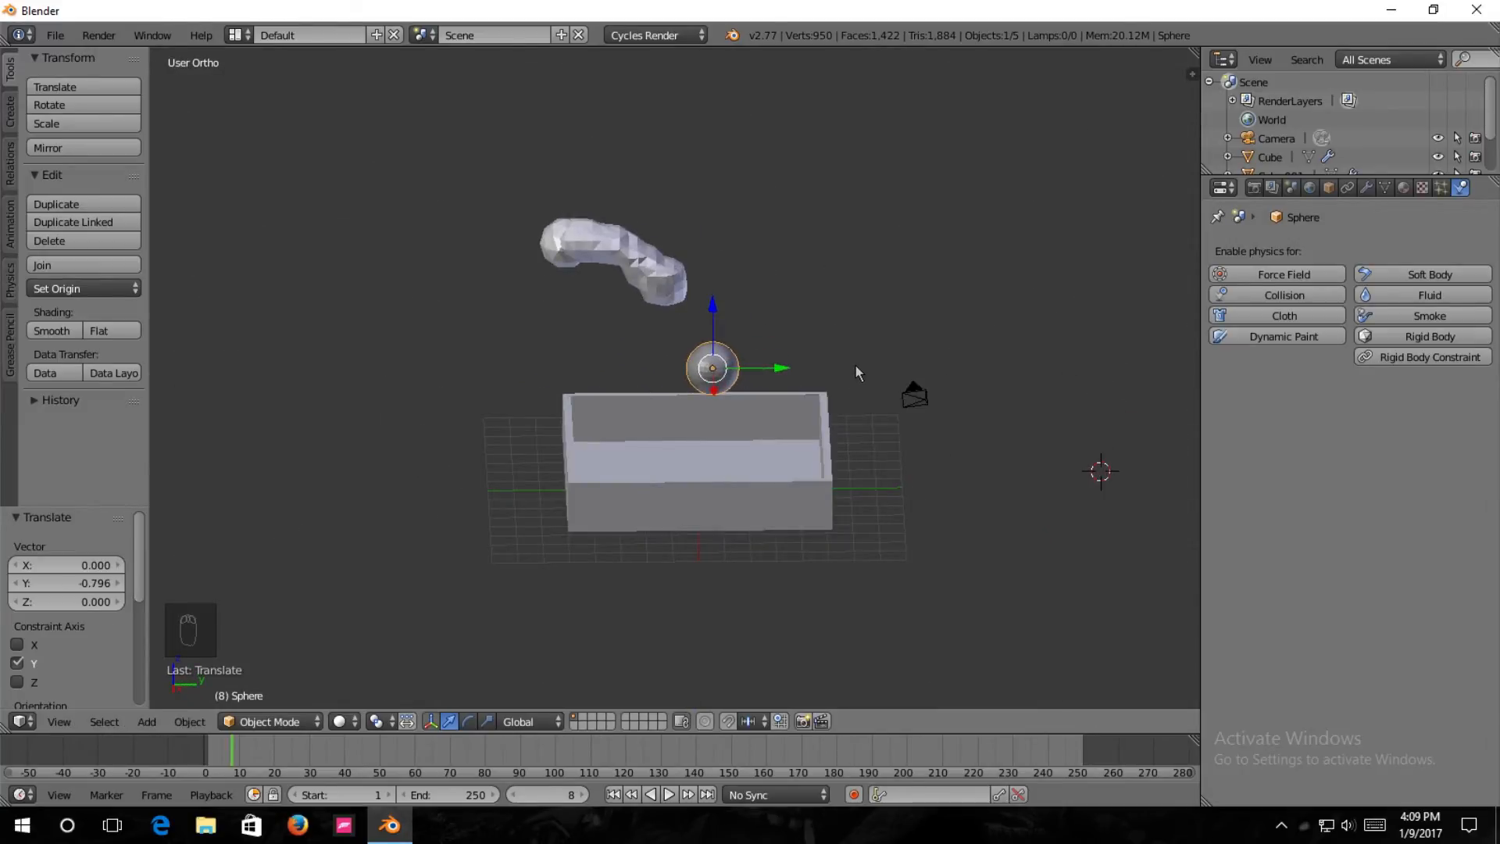
key("shift+a")
mouse_move(855, 364)
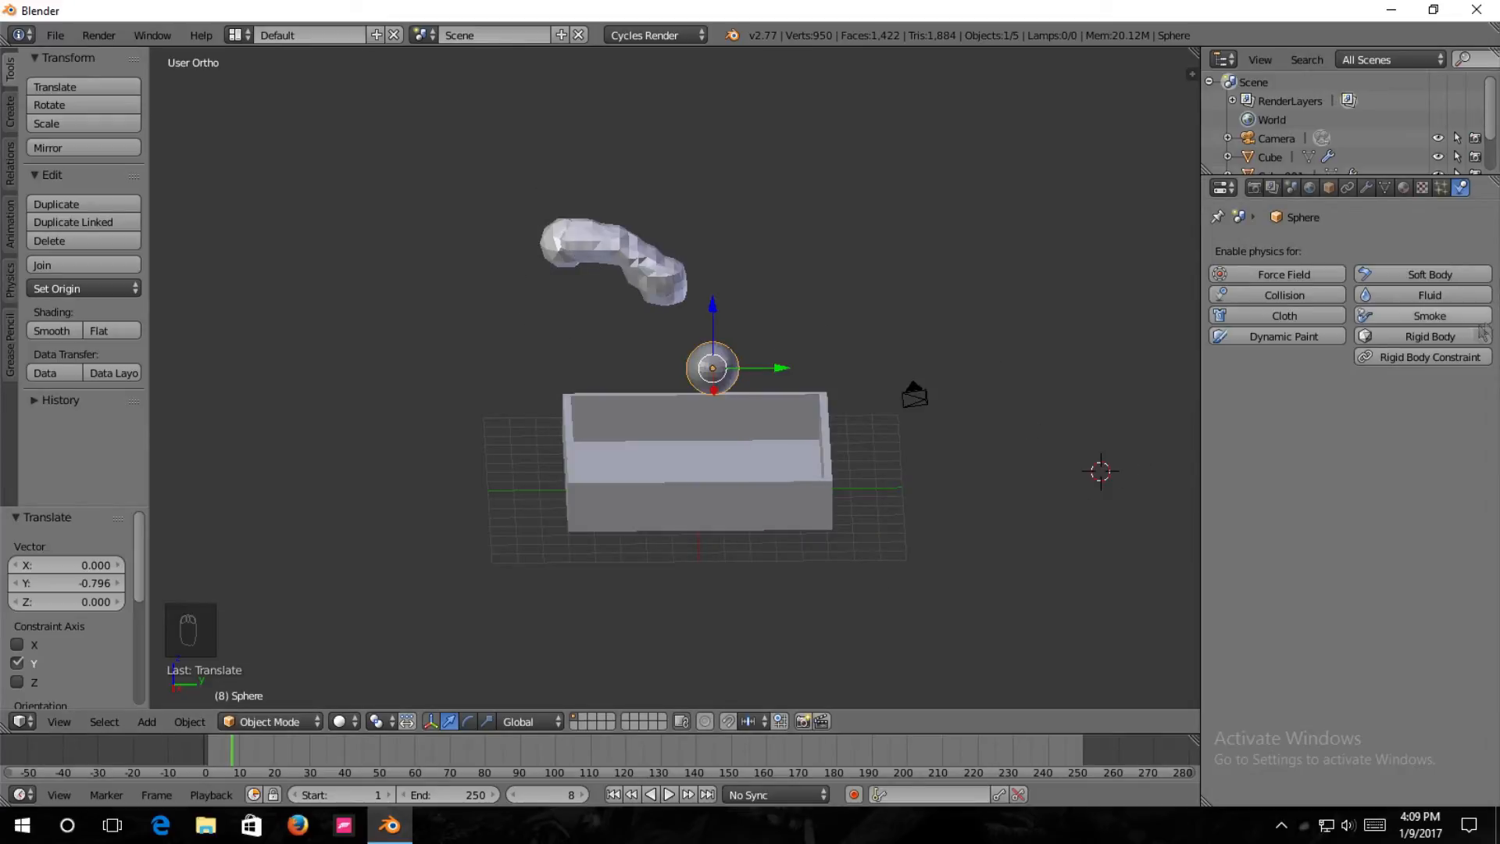
Enable fluid physics on the sphere and set its fluid type to Obstacle.
left_click(1456, 296)
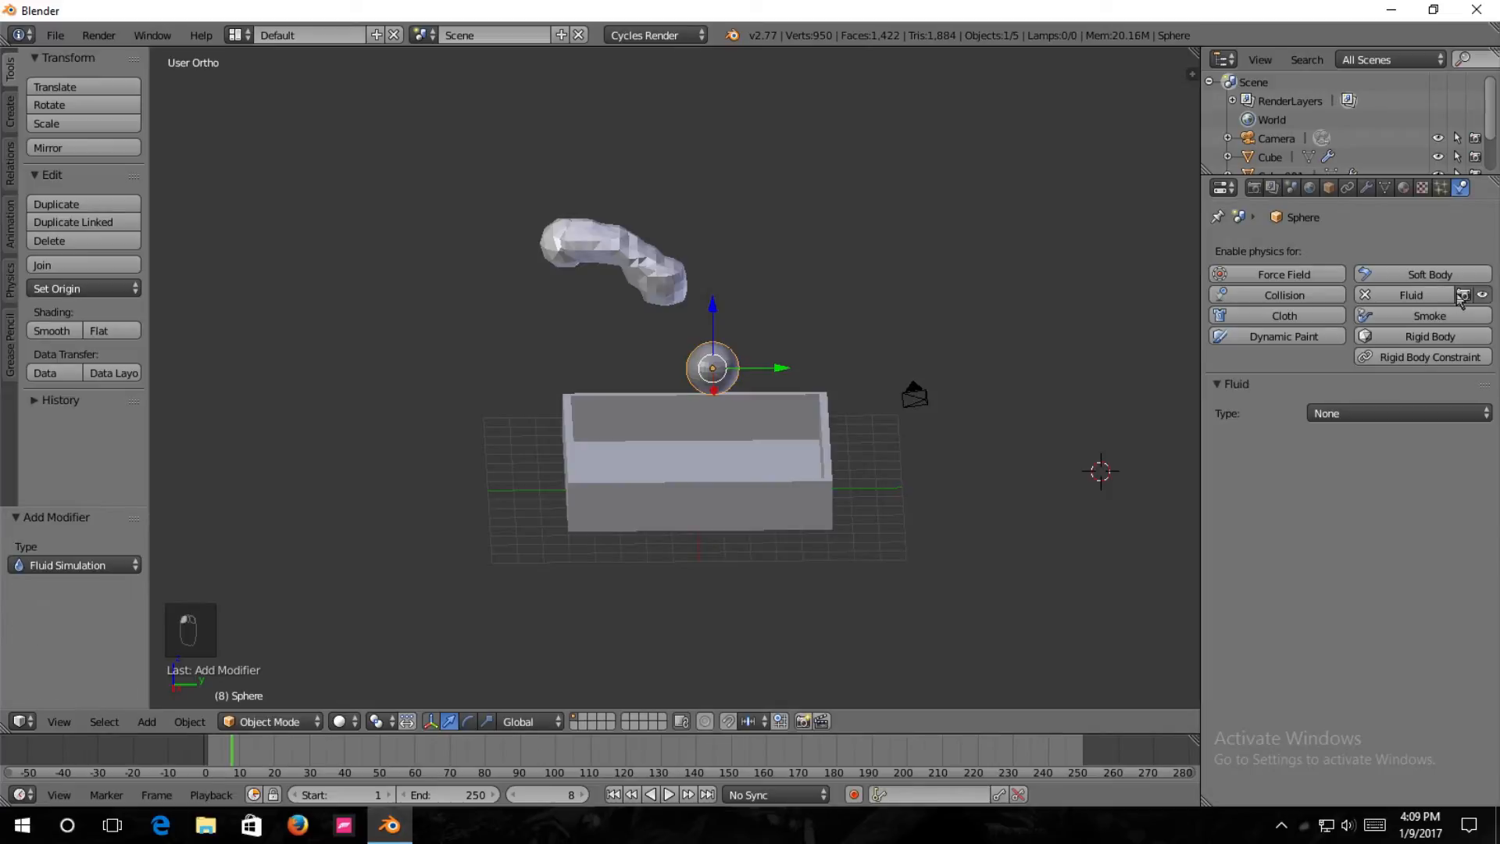
left_click(1340, 420)
left_click(1378, 333)
Examine the baked fluid's path relative to the sphere by advancing the animation to frame 15.
middle_click_drag(917, 427, 695, 428)
key("Right")
key("Right")
key("Right")
key("Right")
key("Right")
key("Right")
middle_click_drag(903, 327, 876, 404)
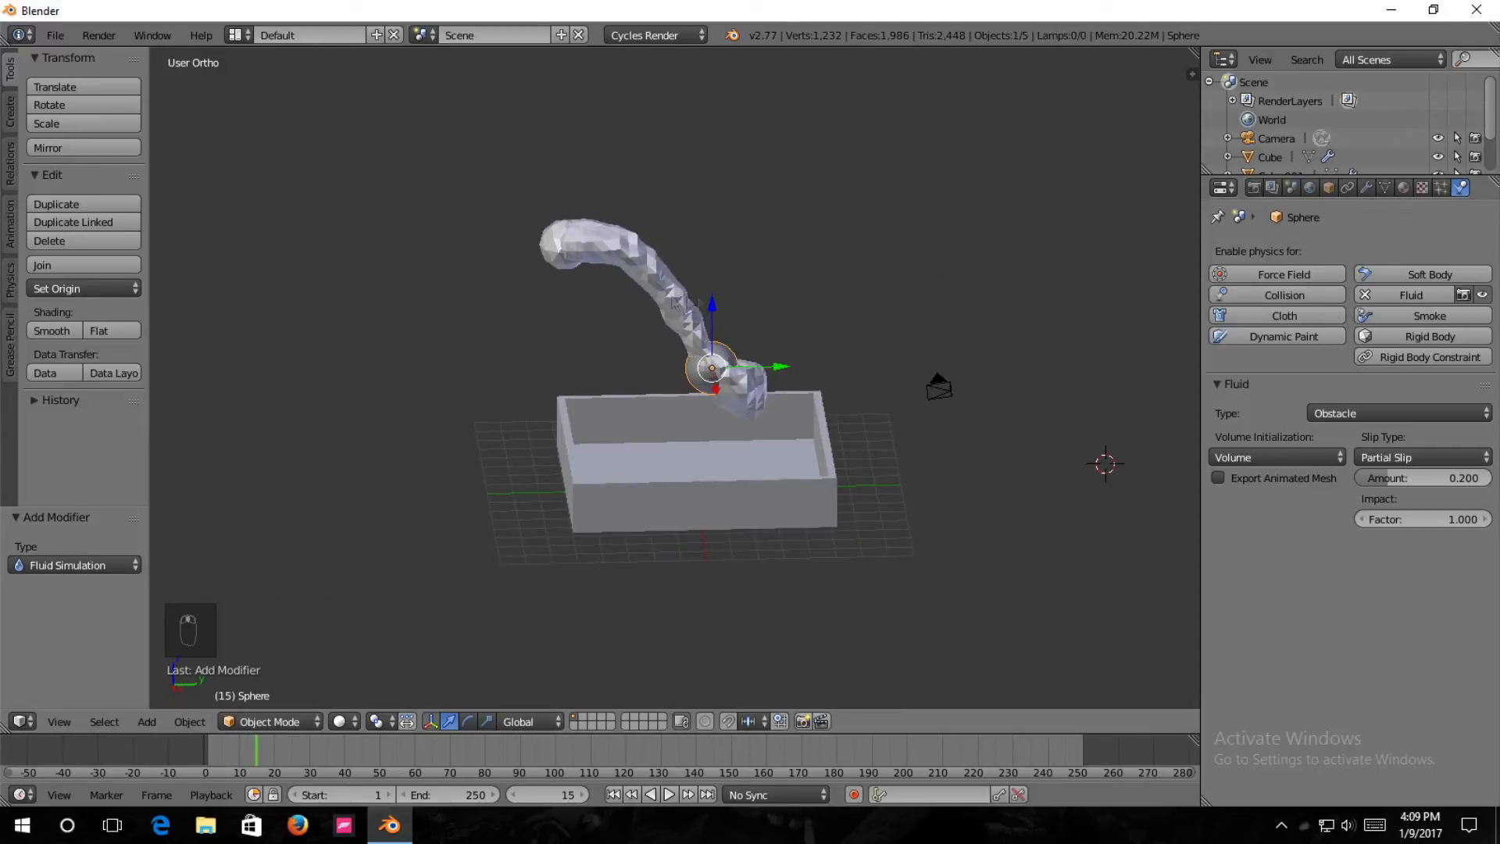
Move the inflow icosphere -2.081 along the Z axis and start baking the fluid domain.
right_click(561, 262)
right_click(545, 265)
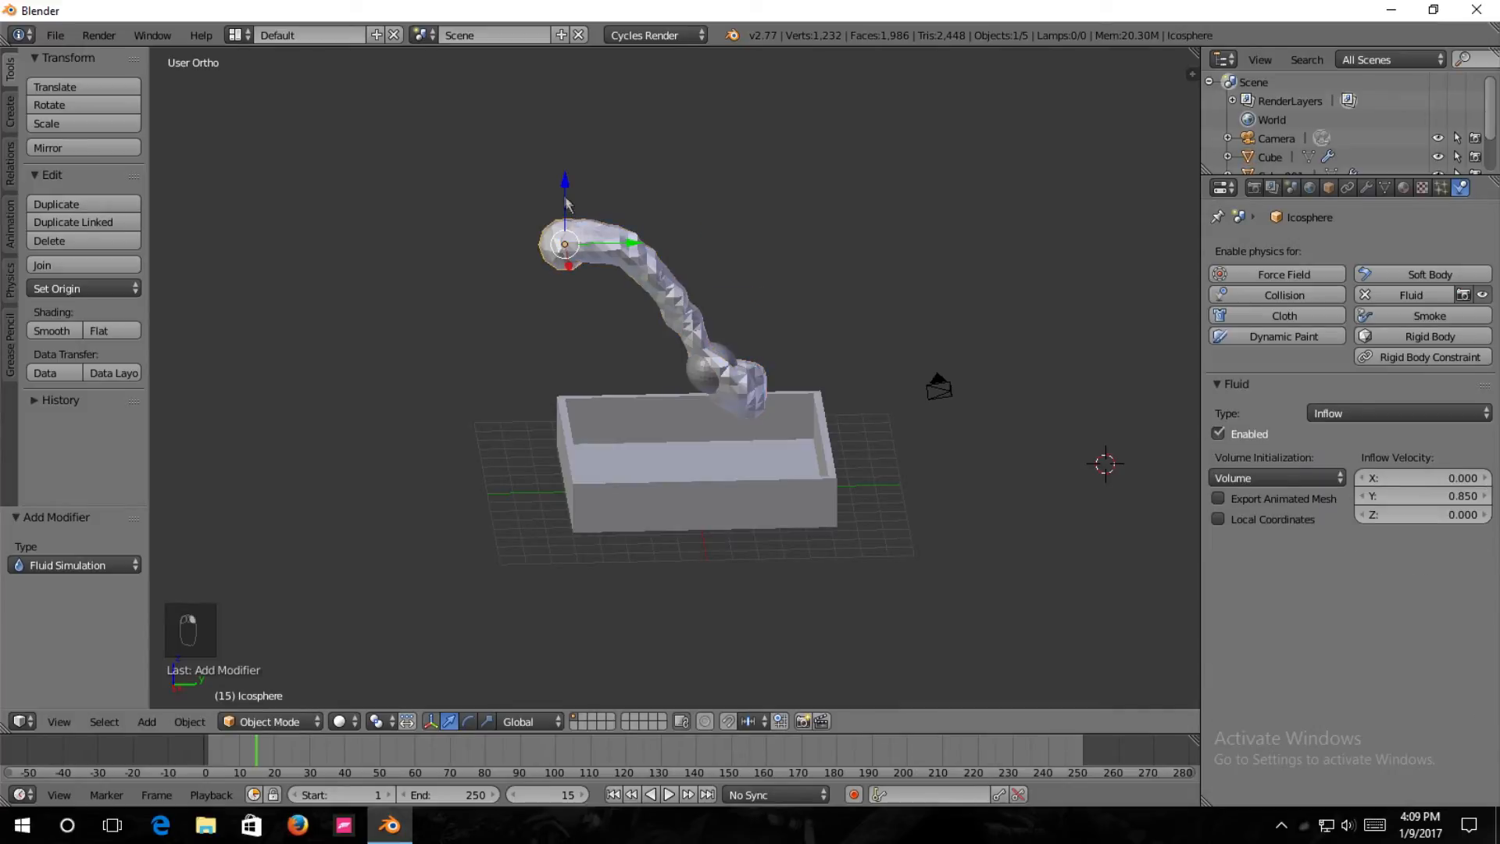
left_click_drag(561, 187, 569, 234)
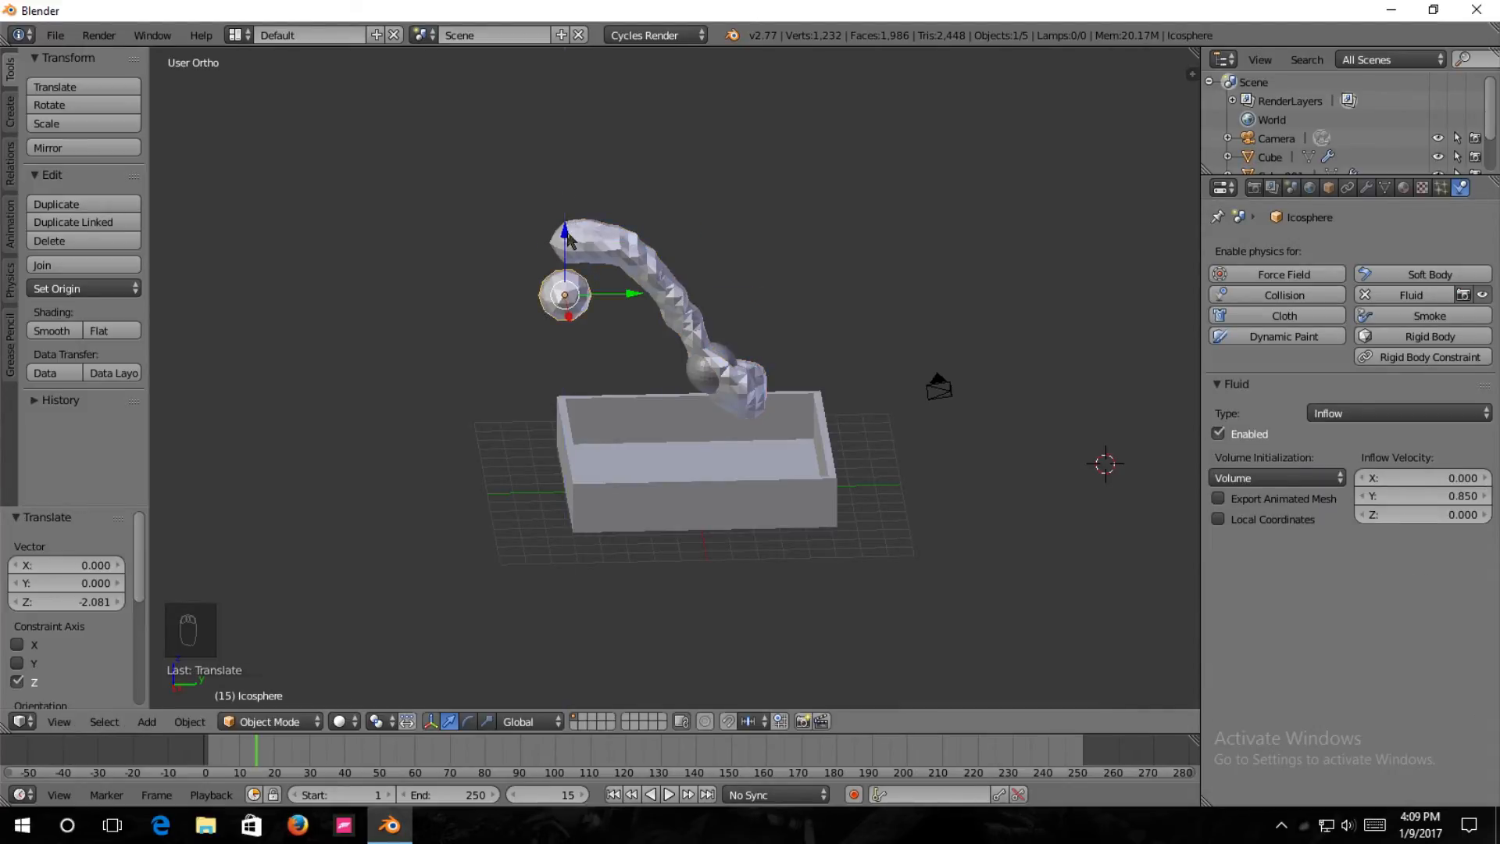
right_click(630, 263)
left_click(1380, 437)
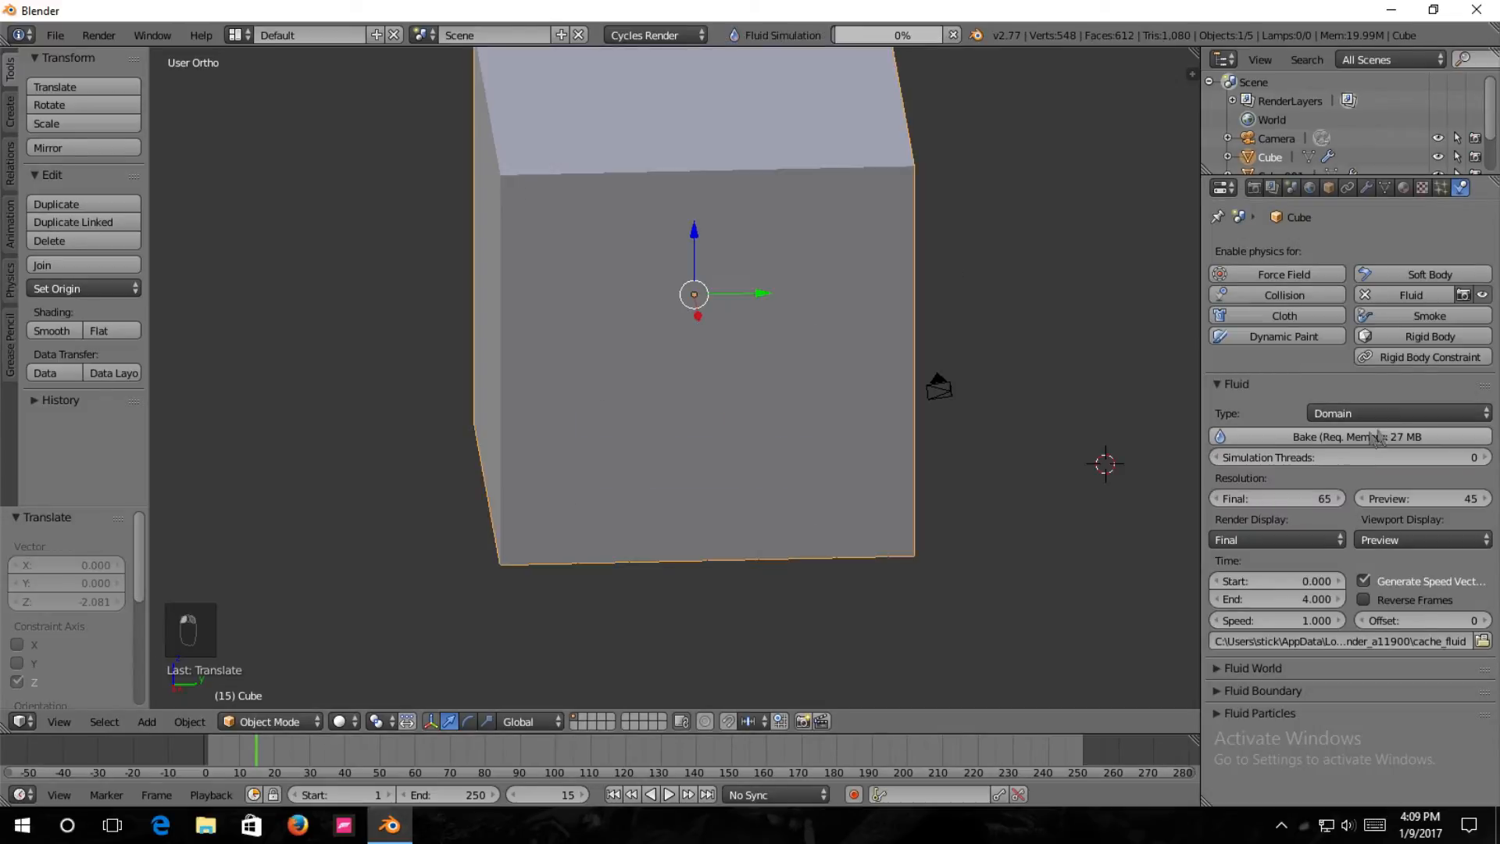
Examine the baked frames back and forth to check how the lowered stream falls toward the sphere.
key("Left")
key("Left")
key("Left")
key("Left")
key("Left")
key("Left")
key("Left")
key("Left")
key("Left")
key("Left")
key("Left")
key("Left")
key("Left")
key("Left")
key("Left")
key("Left")
key("Left")
key("Left")
key("Left")
key("Left")
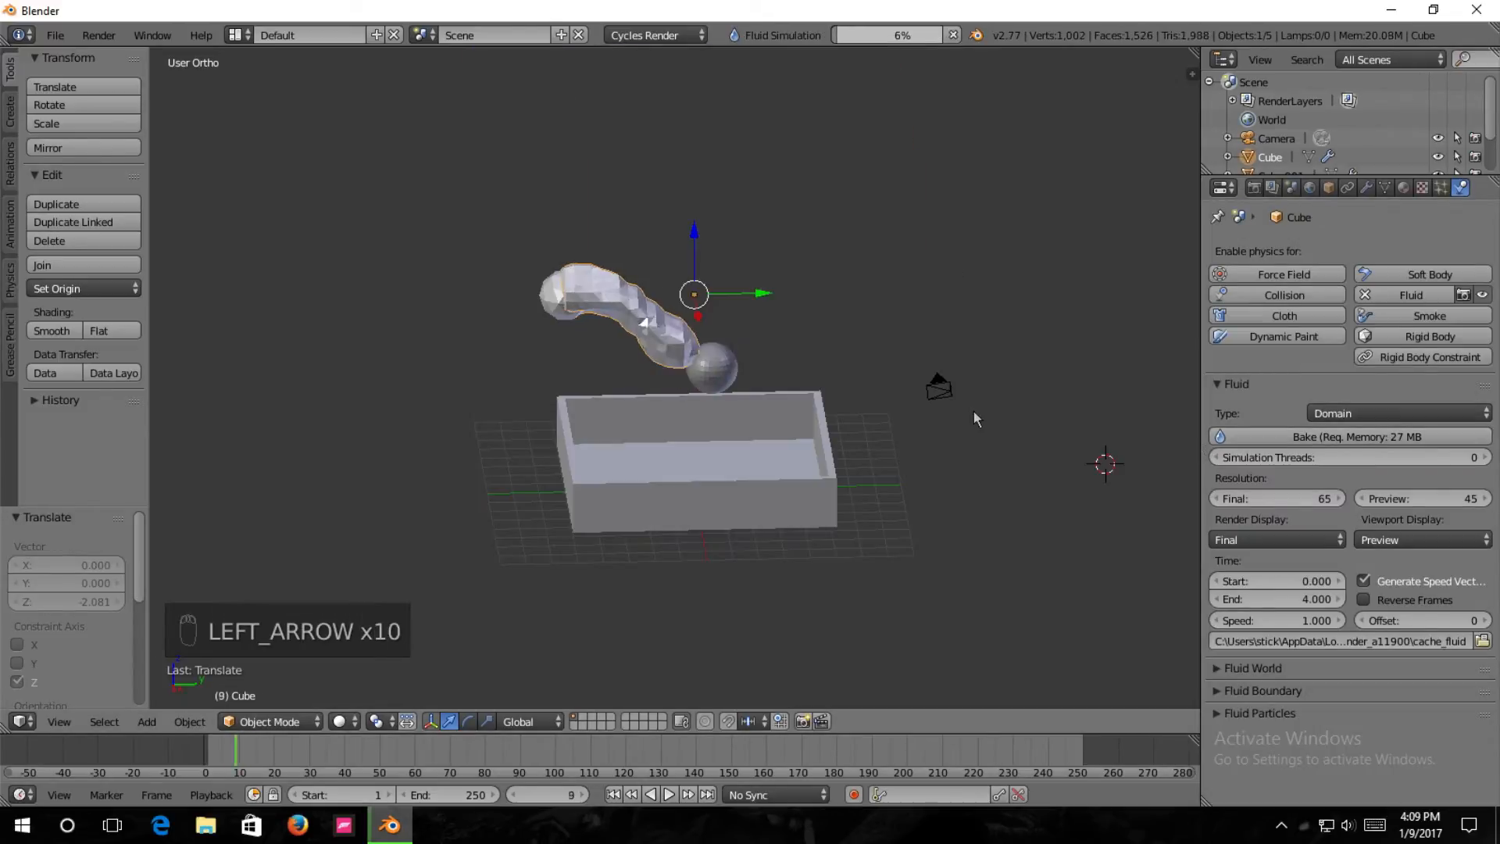
key("Left")
key("Left")
key("Left")
key("Left")
key("Left")
key("Right")
key("Right")
key("Right")
key("Right")
key("Right")
key("Right")
key("Right")
key("Right")
key("Right")
key("Right")
key("Right")
key("Right")
key("Right")
key("Right")
key("Right")
key("Right")
key("Right")
key("Right")
key("Right")
key("Right")
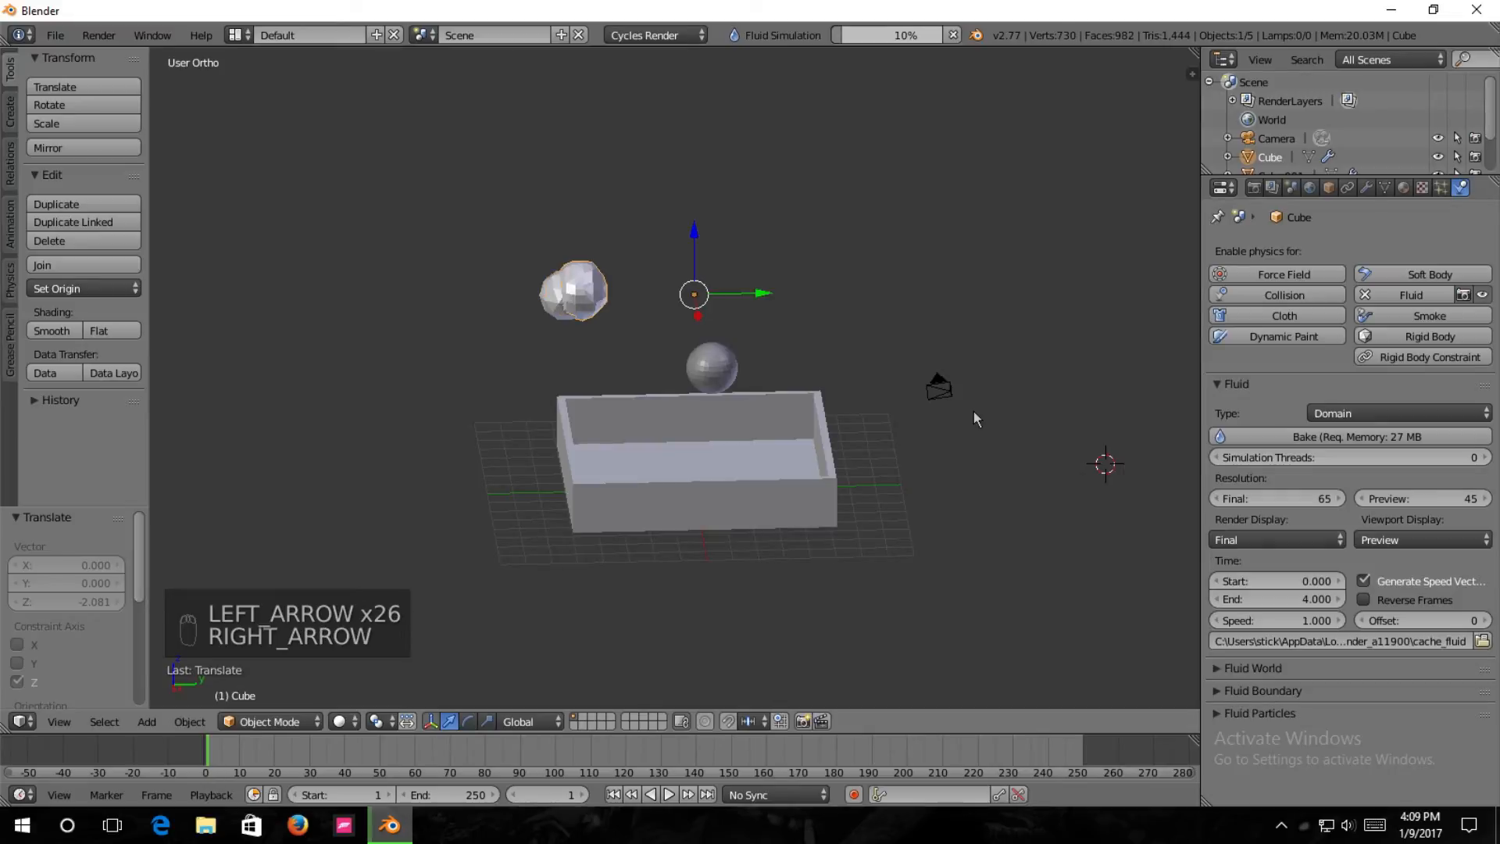
key("Right")
key("Right")
key("Right")
key("Right")
key("Right")
key("Right")
key("Right")
key("Right")
key("Right")
key("Right")
key("Right")
key("Right")
key("Right")
key("Left")
key("Left")
key("Left")
key("Left")
key("Left")
key("Left")
key("Left")
key("Left")
key("Left")
key("Left")
key("Left")
key("Left")
key("Left")
key("Left")
key("Left")
key("Left")
key("Left")
key("Left")
key("Left")
key("Left")
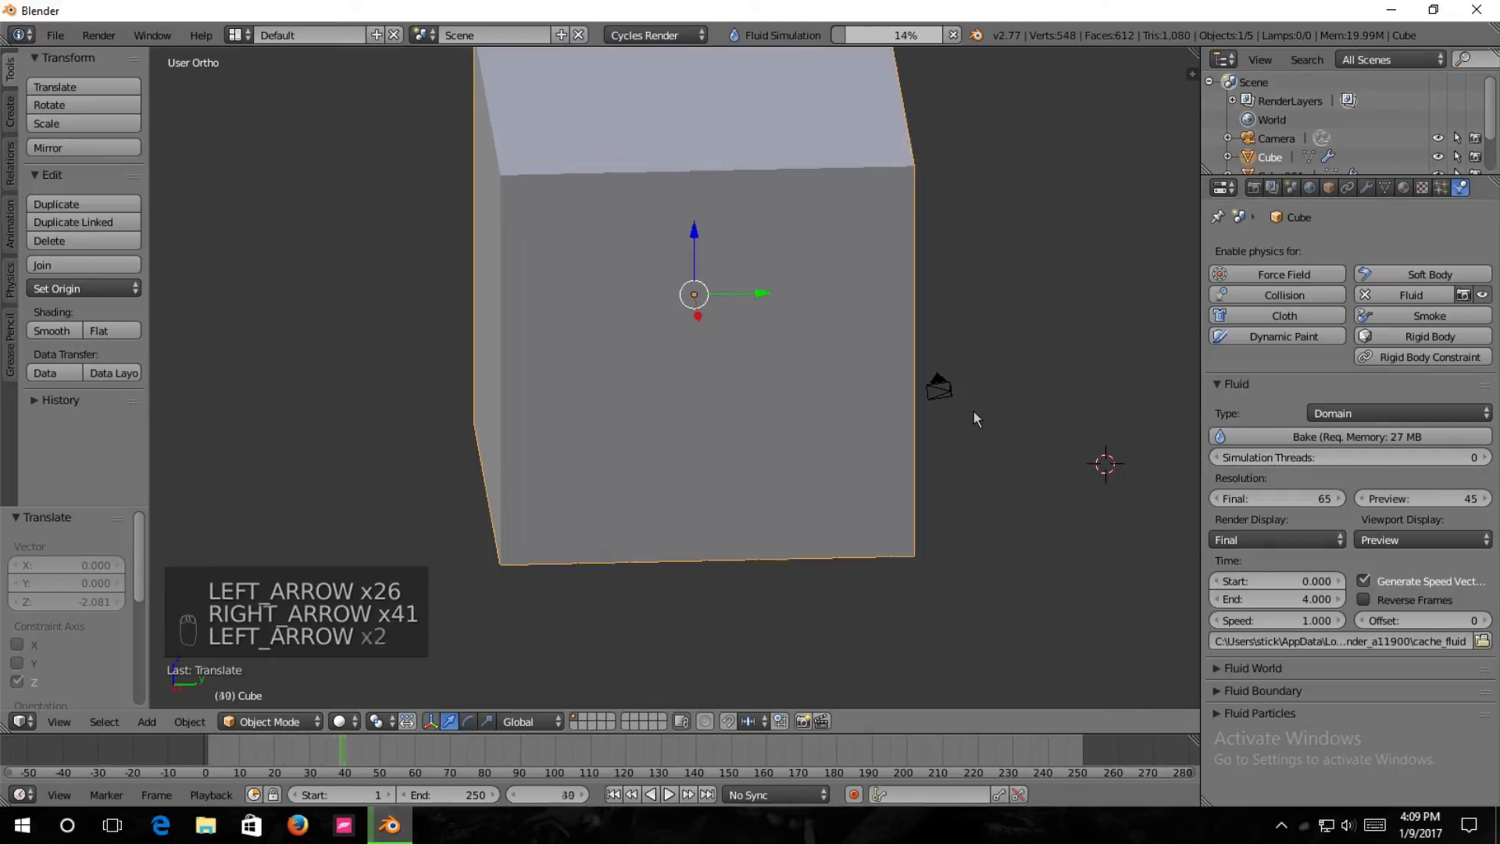
key("Left")
key("Left")
key("Left")
key("Left")
key("Left")
key("Left")
key("Left")
key("Left")
key("Left")
key("Left")
key("Left")
key("Left")
key("Left")
key("Left")
key("Left")
key("Left")
key("Left")
key("Left")
key("Left")
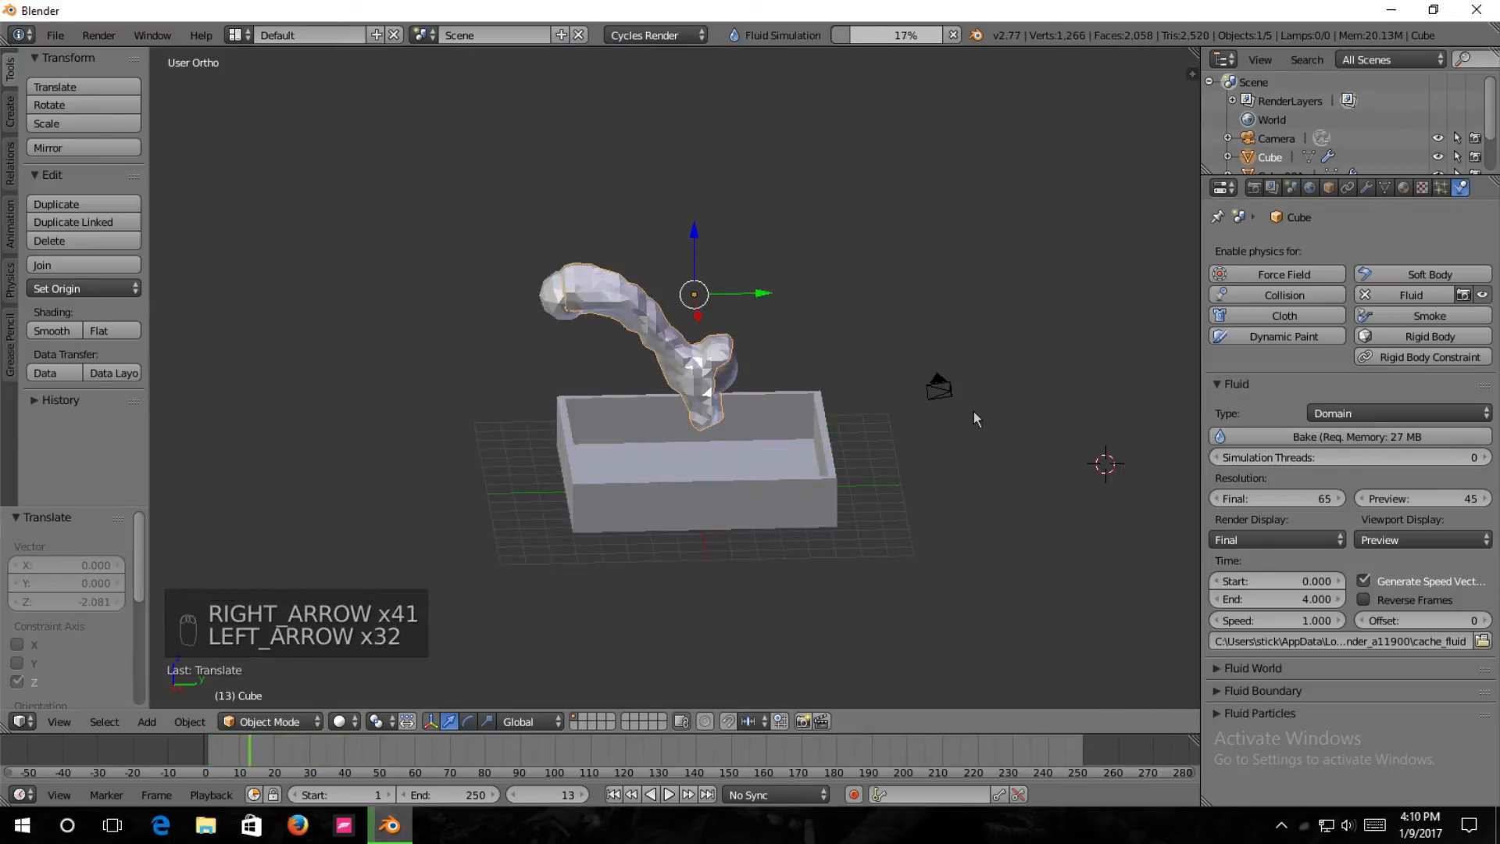
Stop the running bake and move the obstacle sphere -0.581 along the Y axis.
left_click(953, 35)
right_click(725, 373)
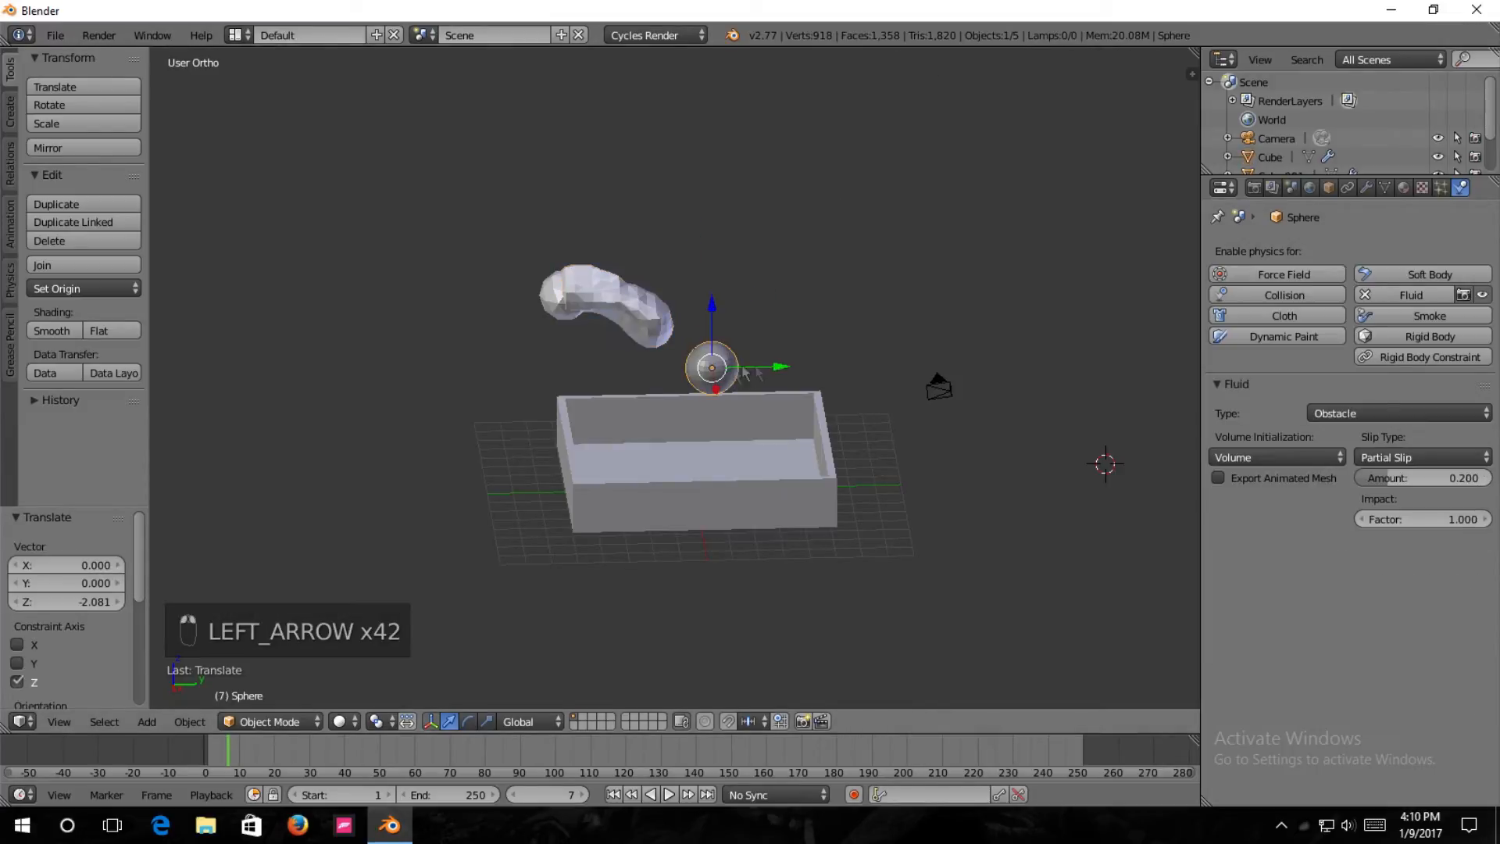
left_click_drag(779, 369, 764, 369)
Select the fluid domain cube and start baking the simulation again.
right_click(557, 301)
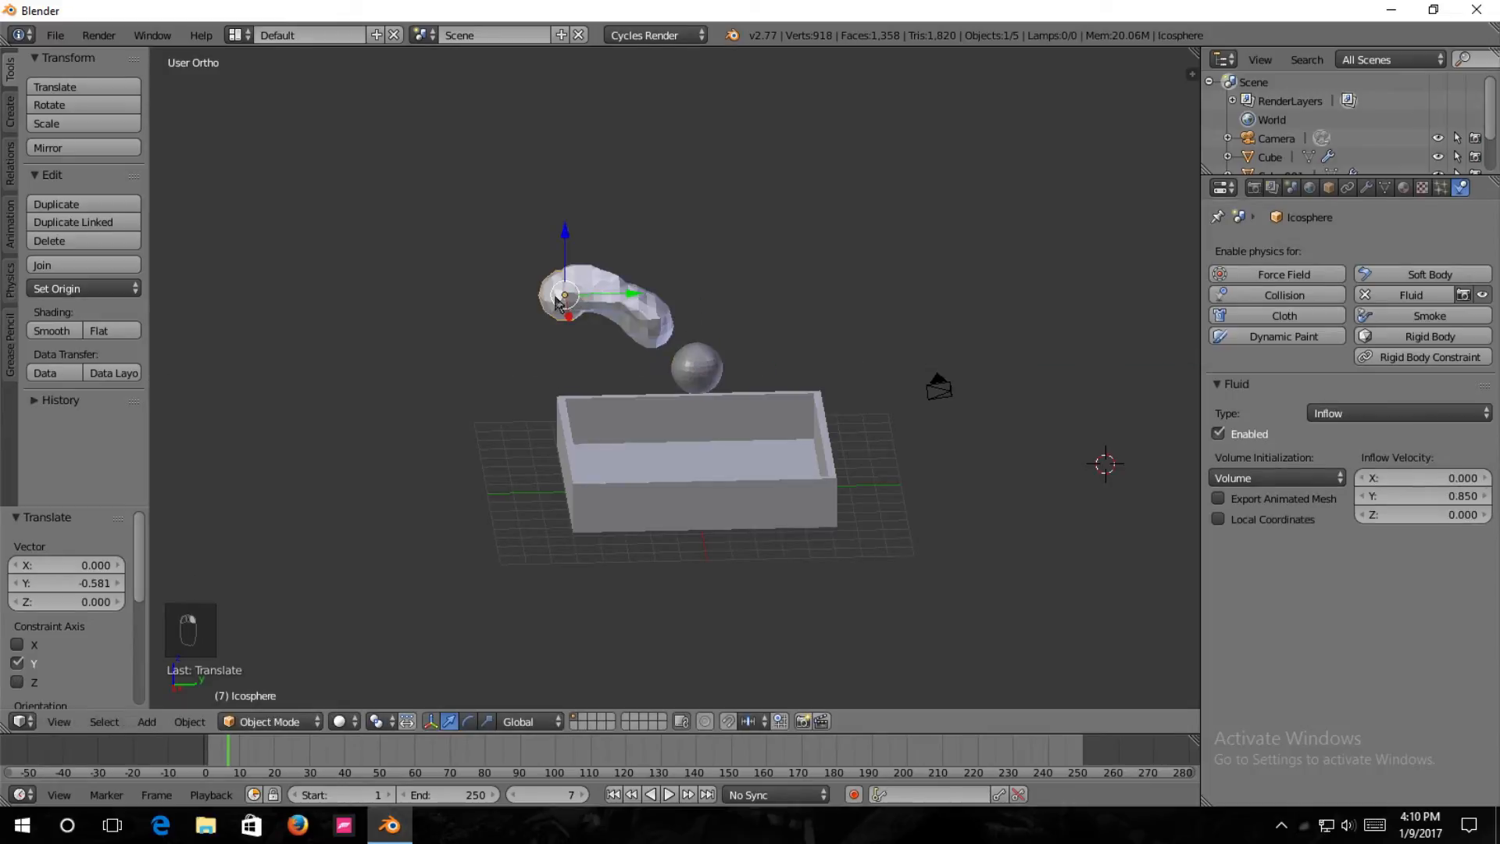
right_click(602, 303)
left_click(1376, 438)
Examine the newly baked frames up to frame 31 to check how the fluid hits the sphere and fills the tray.
key("Left")
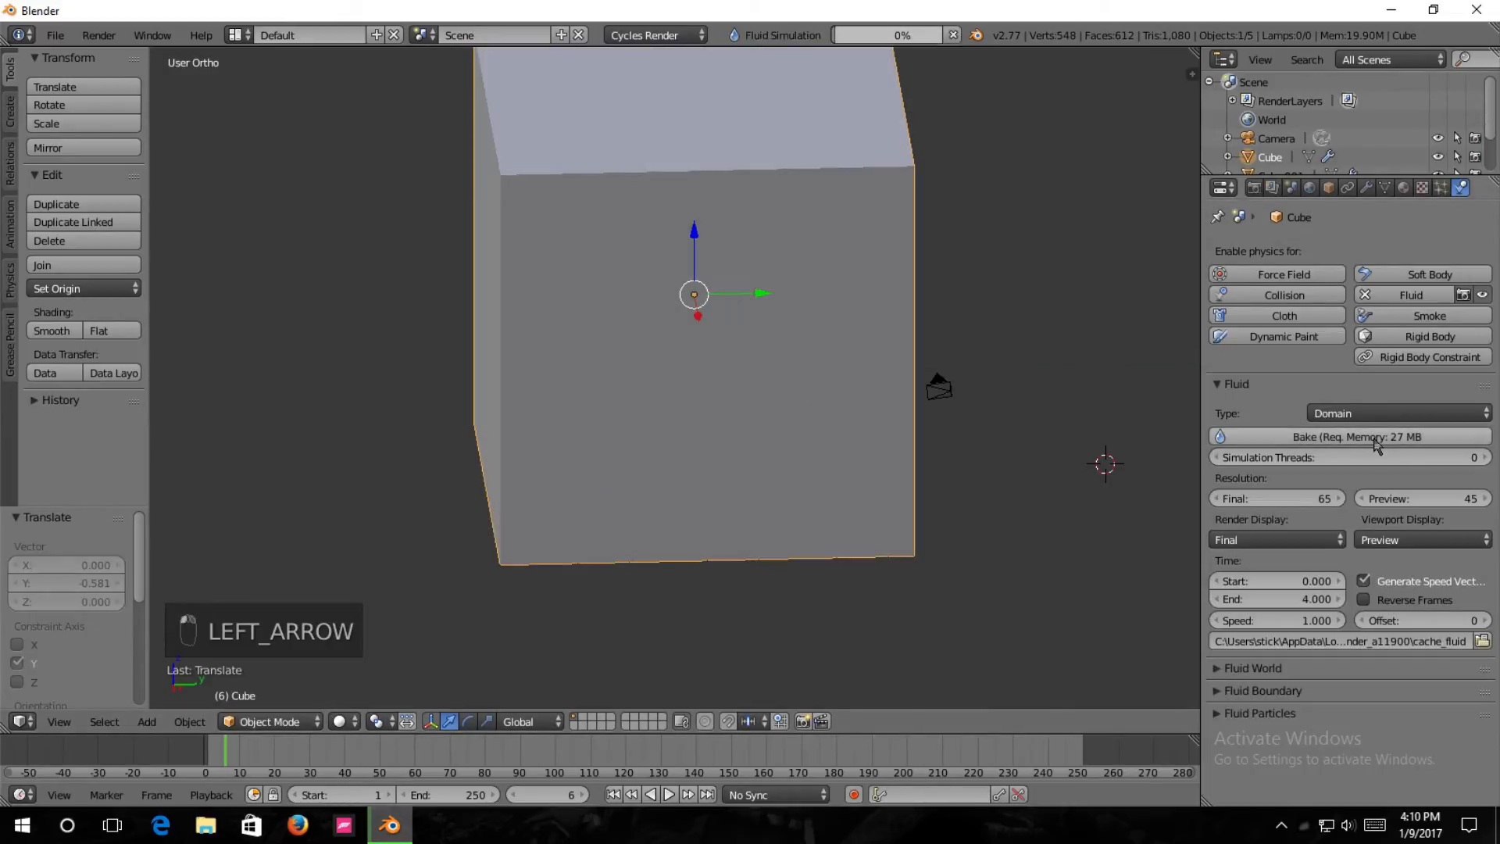
key("Left")
key("Left")
key("Left")
key("Left")
key("Left")
key("Left")
key("Left")
key("Left")
key("Left")
key("Left")
key("Left")
key("Left")
key("Right")
key("Right")
key("Right")
key("Right")
key("Right")
key("Right")
key("Right")
key("Right")
key("Right")
key("Right")
key("Right")
key("Right")
key("Right")
key("Right")
key("Right")
key("Right")
key("Right")
key("Right")
key("Right")
key("Right")
key("Right")
key("Right")
key("Right")
key("Right")
key("Right")
key("Right")
key("Right")
key("Right")
key("Right")
key("Right")
key("Right")
key("Right")
key("Right")
key("Right")
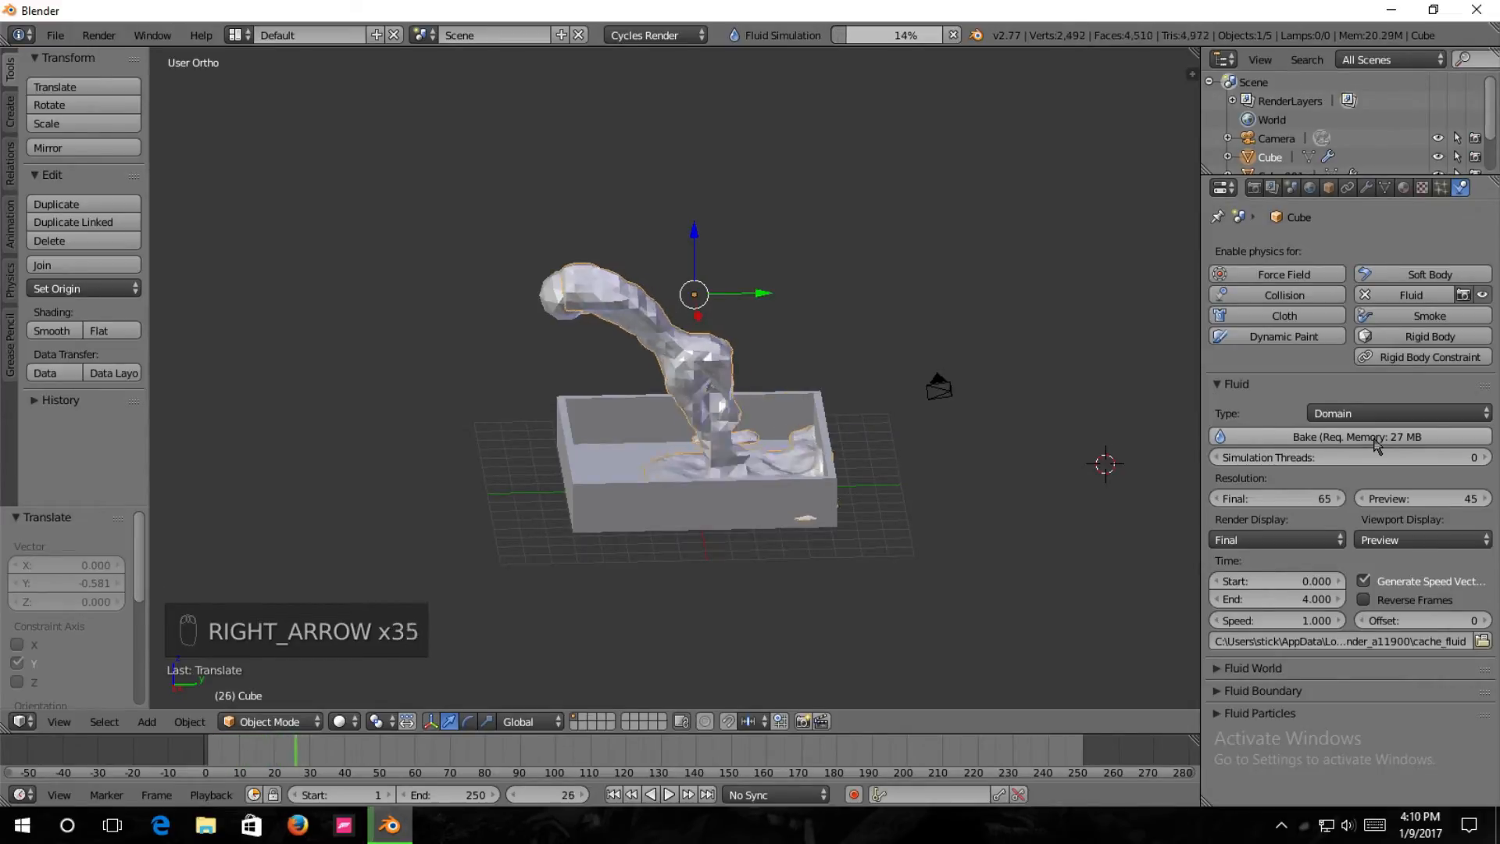
key("Right")
key("Right")
key("Right")
key("Right")
key("Right")
key("Right")
key("Right")
key("Right")
key("Right")
key("Right")
key("Right")
key("Right")
key("Right")
key("Right")
key("Right")
key("Right")
key("Right")
key("Right")
key("Right")
key("Right")
key("Left")
key("Left")
key("Left")
key("Left")
key("Left")
key("Left")
key("Left")
key("Left")
key("Left")
key("Left")
key("Left")
key("Left")
key("Left")
key("Left")
key("Left")
key("Left")
key("Left")
key("Left")
key("Left")
key("Left")
key("Left")
key("Left")
key("Left")
key("Left")
key("Left")
key("Left")
key("Left")
key("Left")
key("Left")
key("Left")
key("Left")
key("Left")
key("Left")
key("Left")
key("Left")
key("Left")
key("Left")
key("Left")
key("Left")
key("Left")
key("Right")
key("Right")
key("Right")
key("Right")
key("Right")
key("Right")
key("Right")
key("Right")
key("Right")
key("Right")
key("Right")
key("Right")
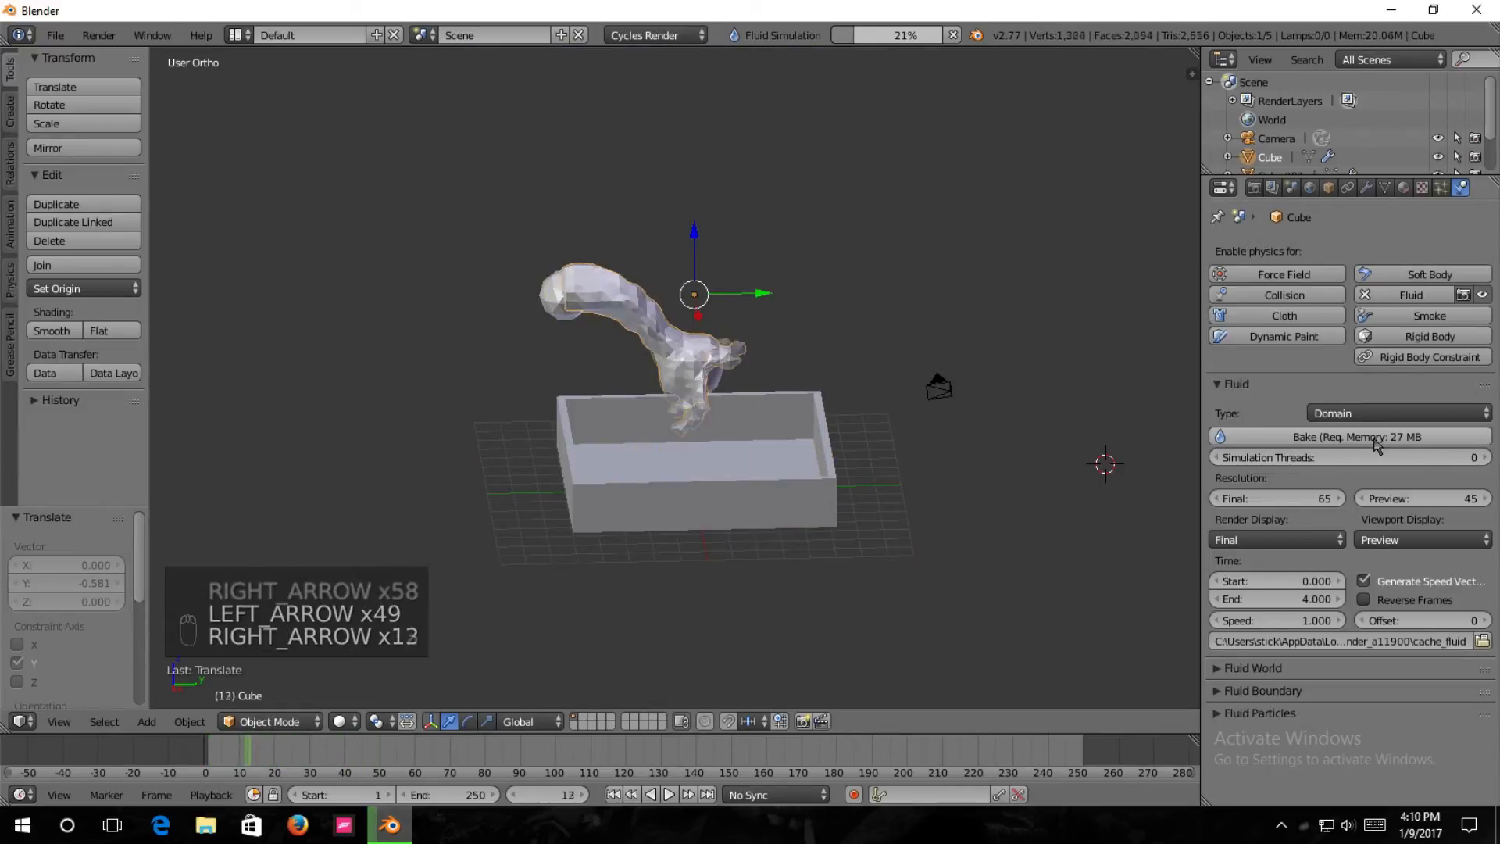
key("Right")
key("Right")
key("Right")
key("Right")
key("Right")
key("Right")
key("Right")
key("Right")
key("Right")
key("Right")
key("Right")
key("Right")
key("Right")
key("Right")
key("Right")
key("Right")
key("Right")
key("Right")
key("Right")
key("Right")
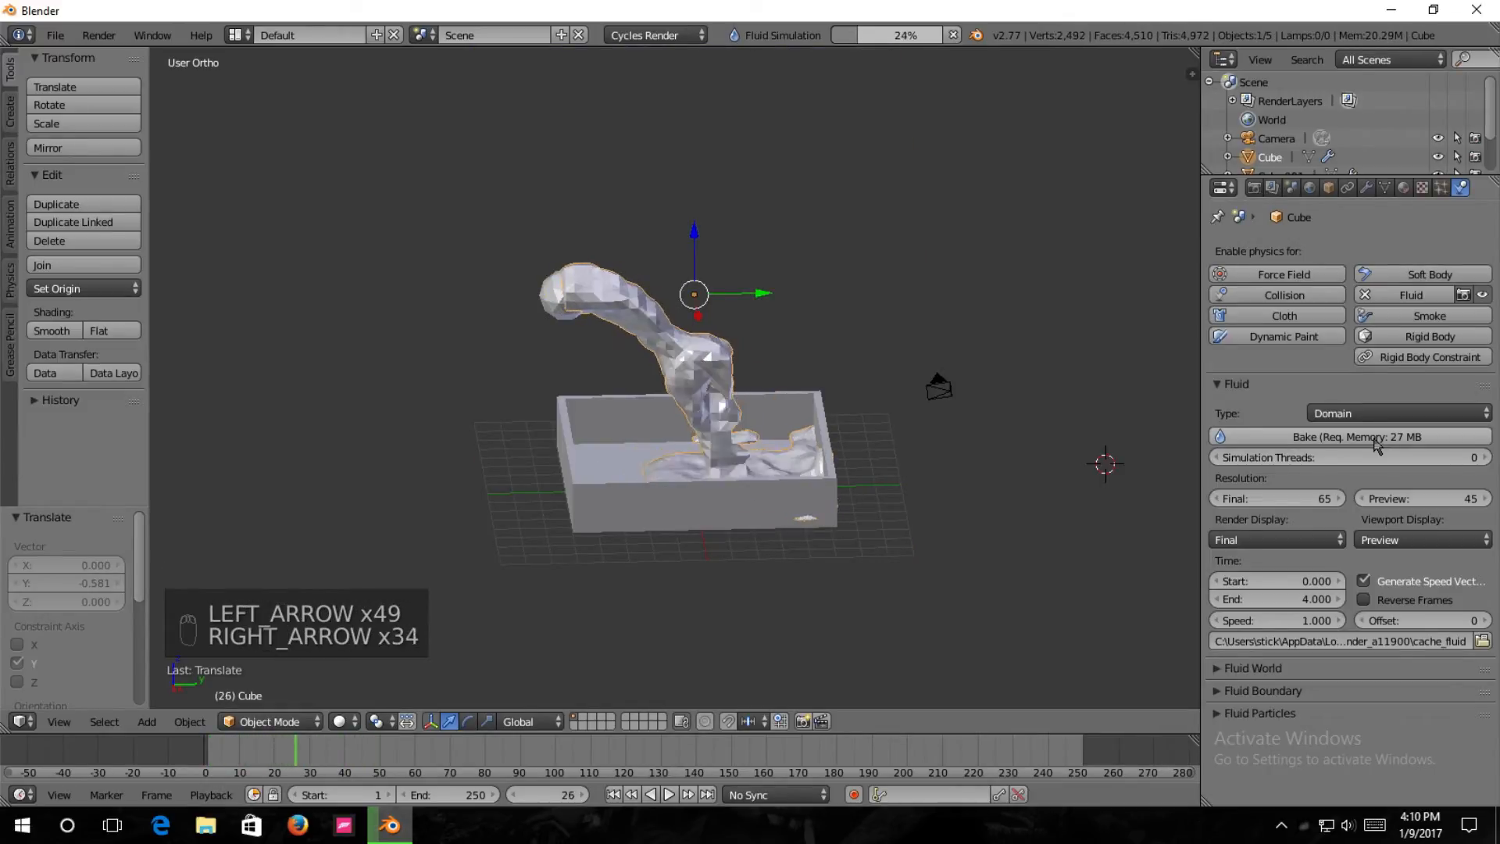
key("Right")
key("Right")
key("Right")
key("Right")
key("Right")
key("Right")
key("Right")
key("Right")
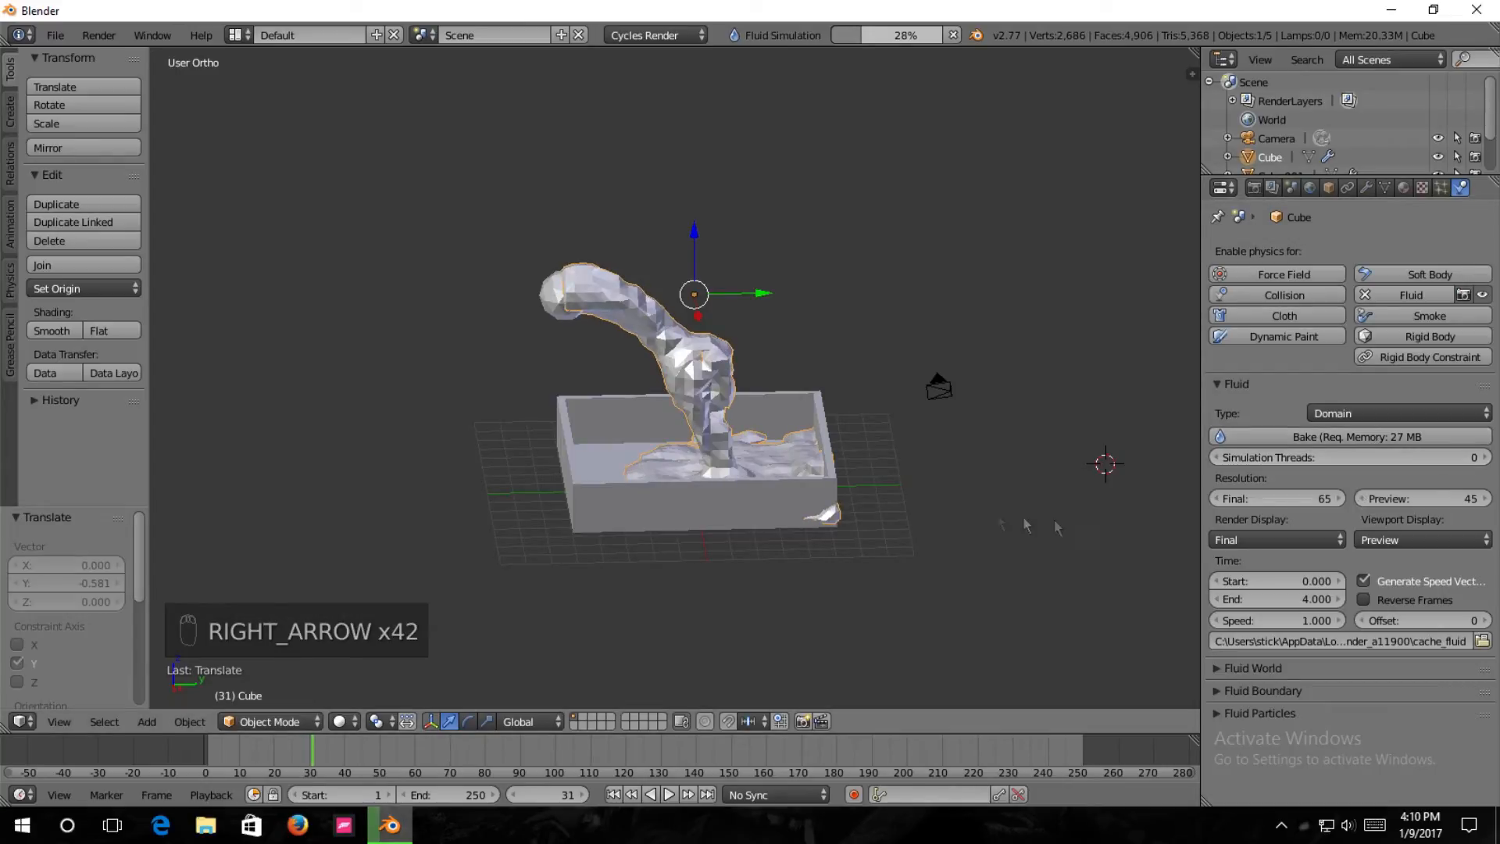
middle_click_drag(827, 527, 668, 535)
middle_click_drag(770, 553, 902, 524)
Stop the fluid bake and return the animation to frame 0.
left_click(954, 36)
mouse_move(805, 376)
middle_mouse_down()
mouse_move(830, 396)
mouse_move(841, 364)
middle_mouse_up()
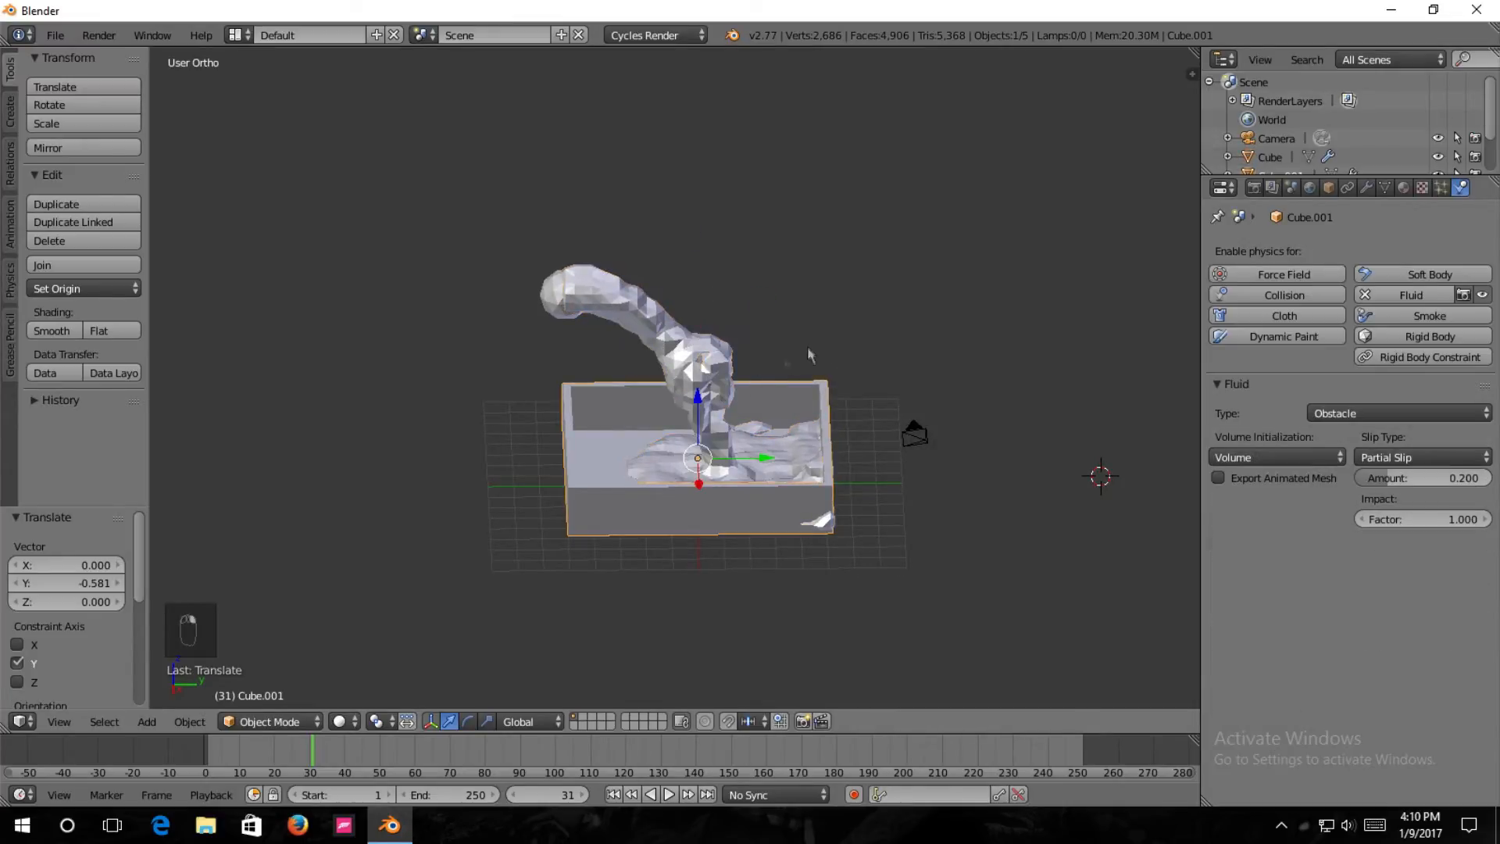
key("Left")
key("Left")
key("Left")
key("Left")
key("Left")
key("Left")
key("Left")
key("Left")
key("Left")
key("Left")
key("Left")
key("Left")
key("Left")
key("Left")
key("Left")
key("Left")
key("Left")
key("Left")
key("Left")
key("Left")
key("Left")
key("Left")
key("Left")
key("Left")
key("Left")
key("Left")
Assign the existing Material.001 to the obstacle sphere and rename the material Glass.
right_click(703, 364)
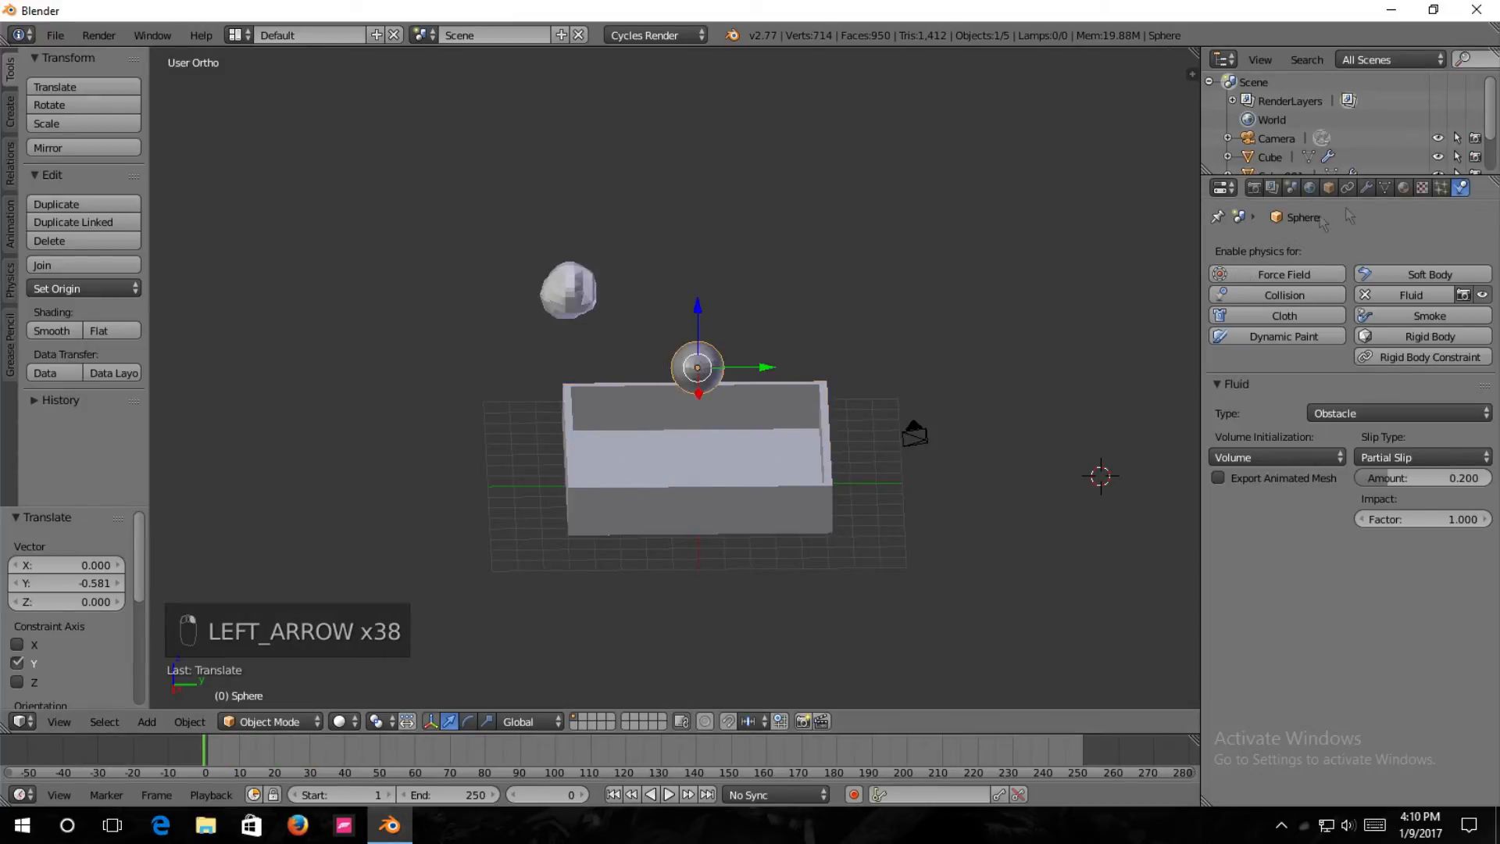
left_click(1403, 187)
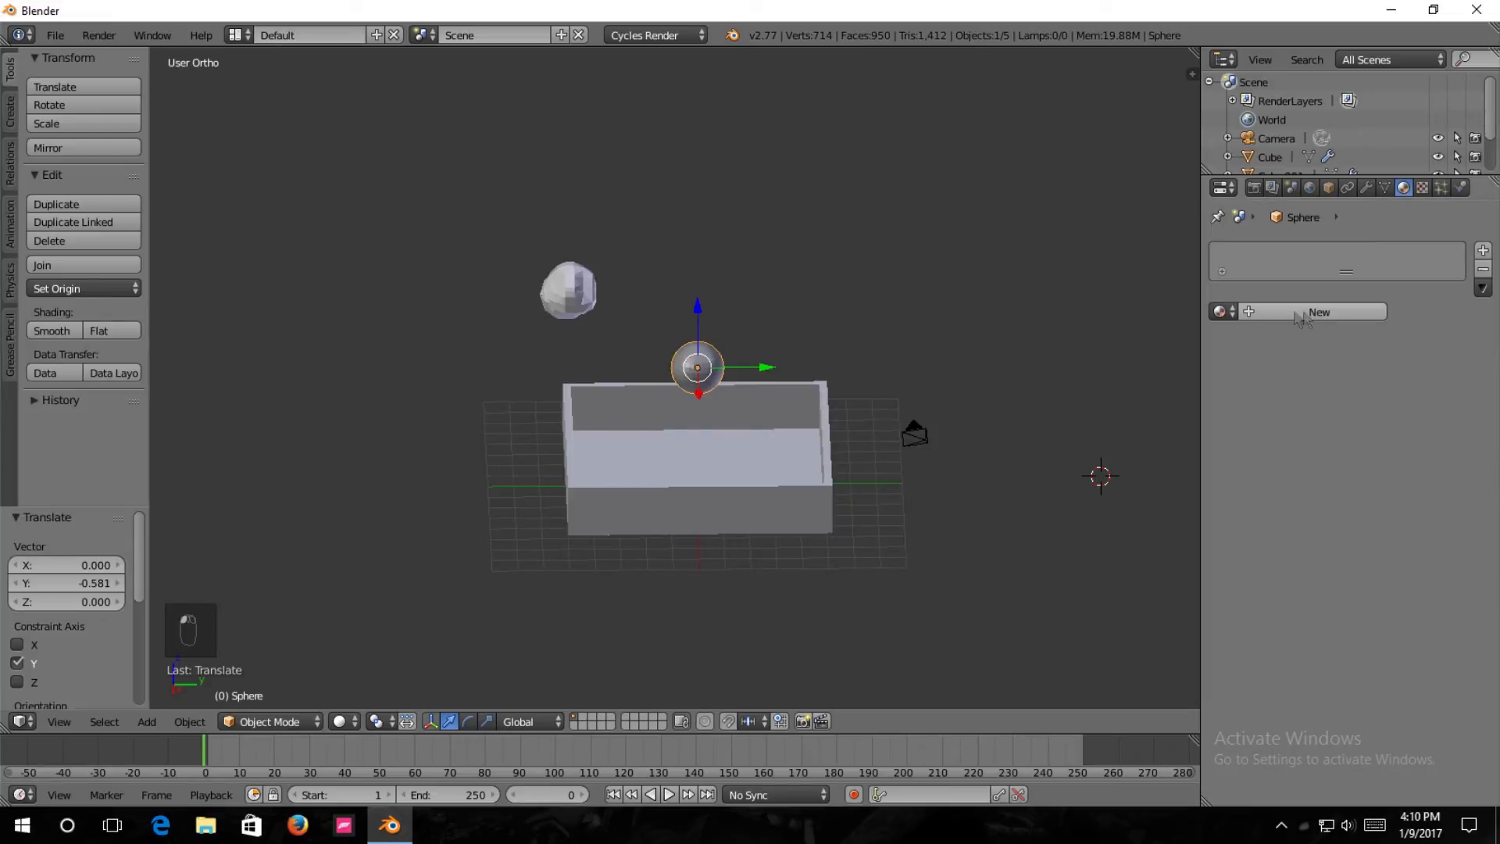
left_click(1223, 311)
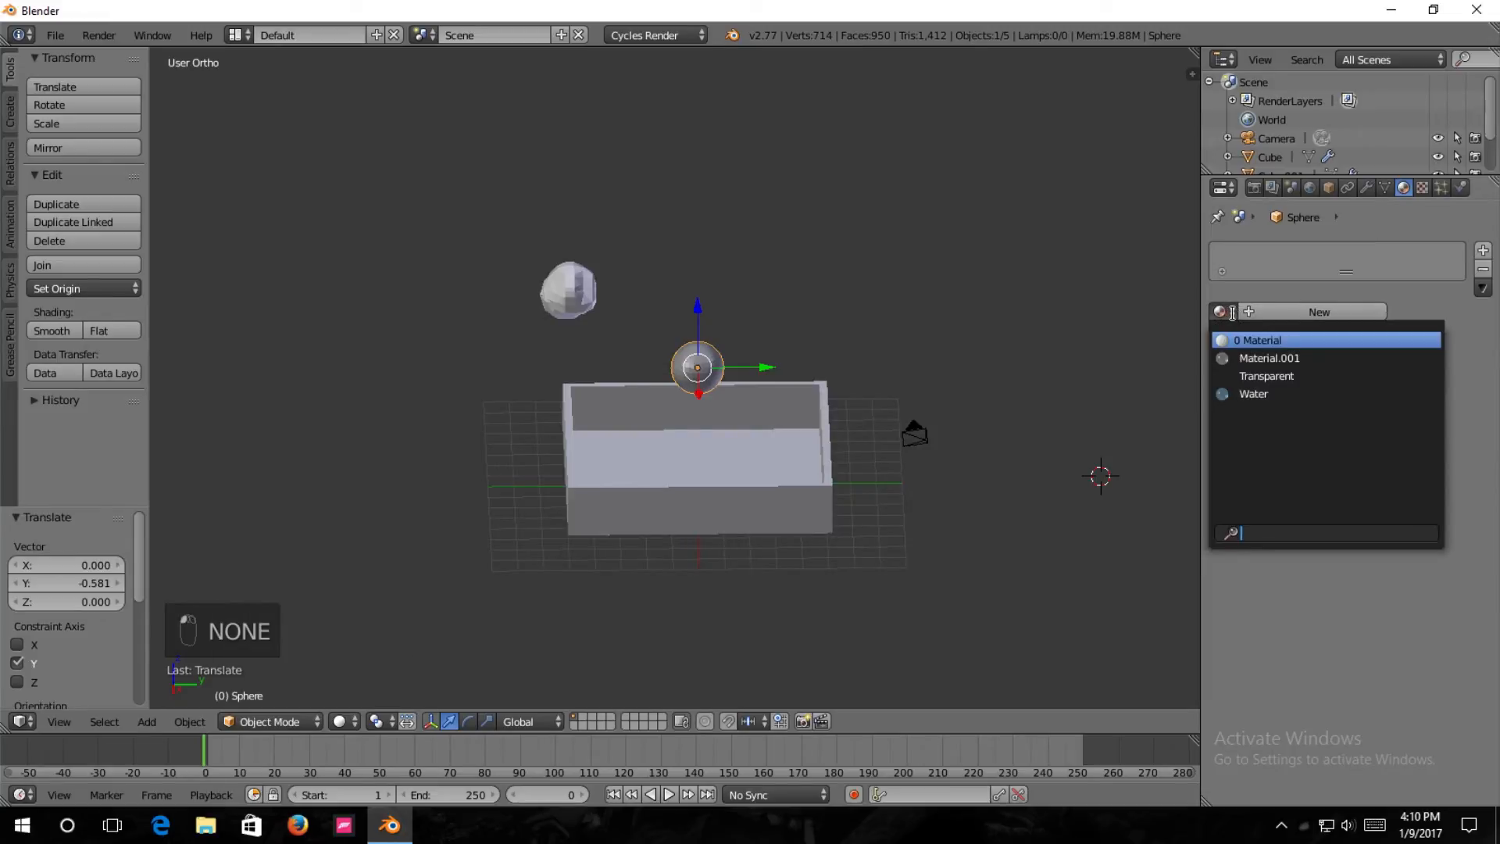
left_click(1284, 357)
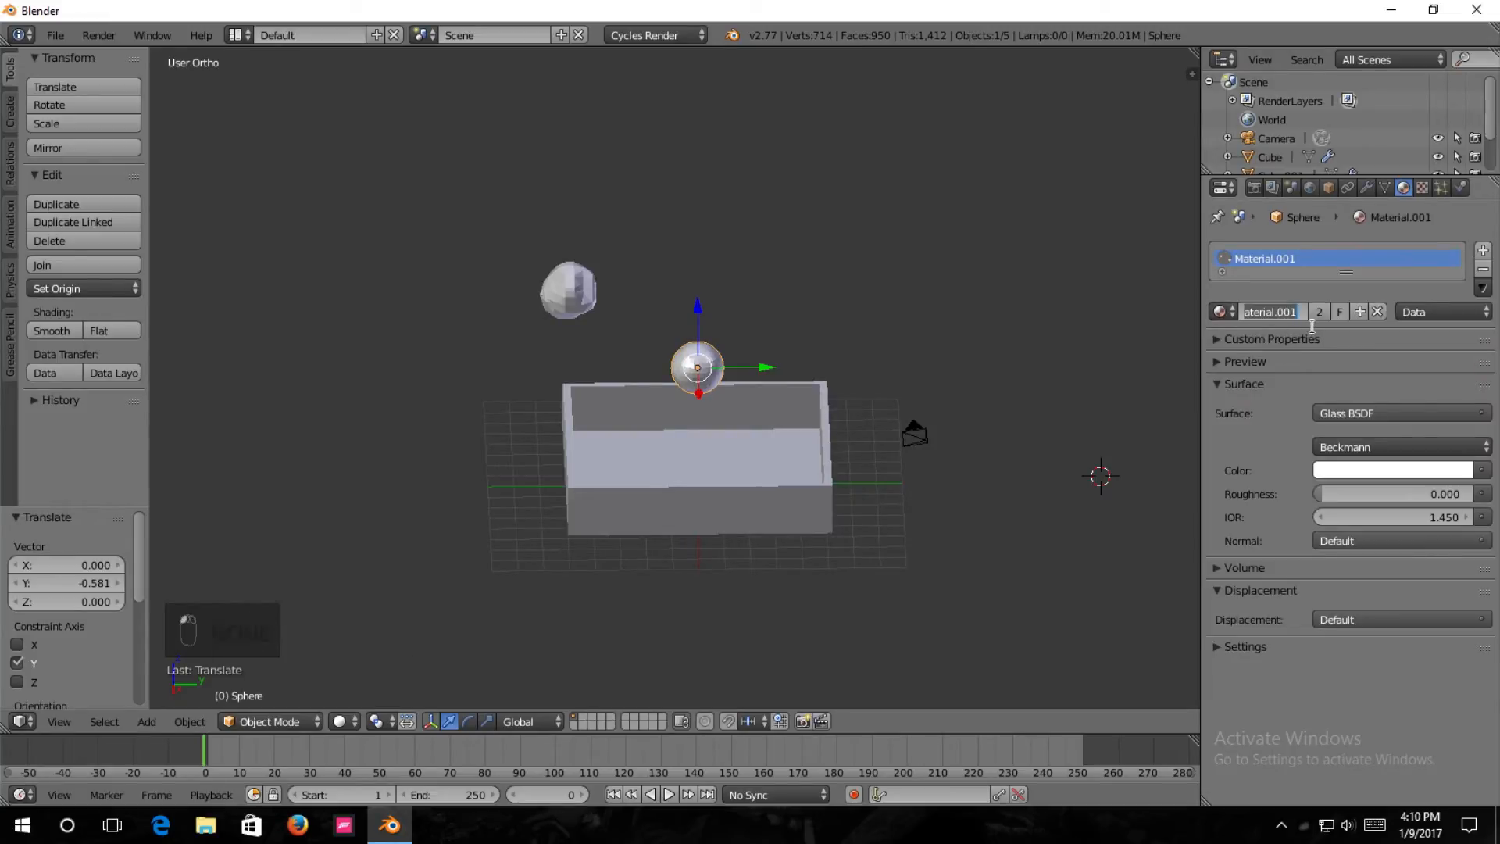
type("Glass")
key("Return")
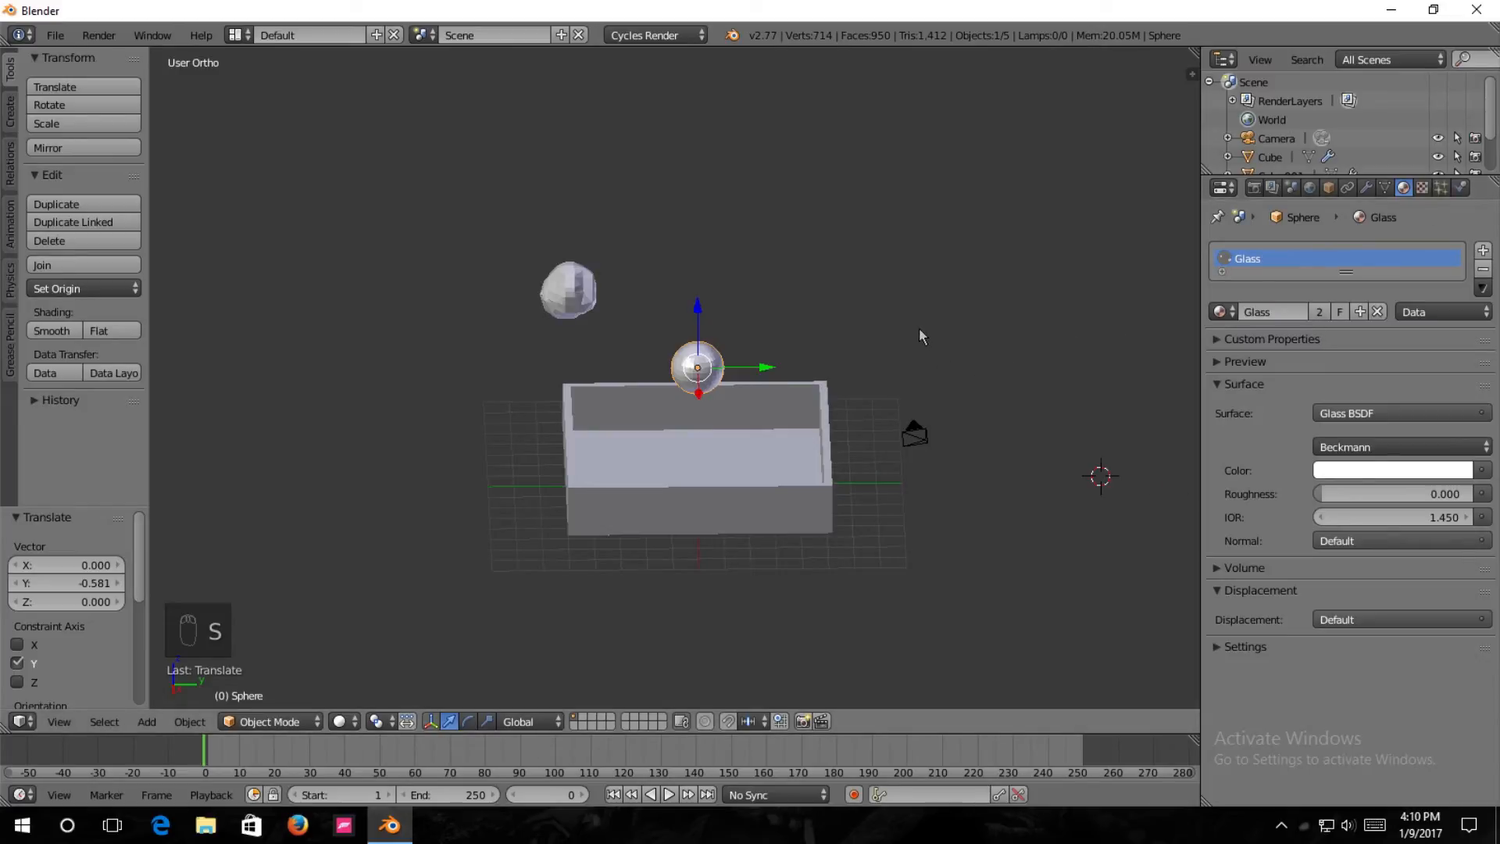
Show the scene through the camera and enable the Border option in the render dimensions.
key("KP_0")
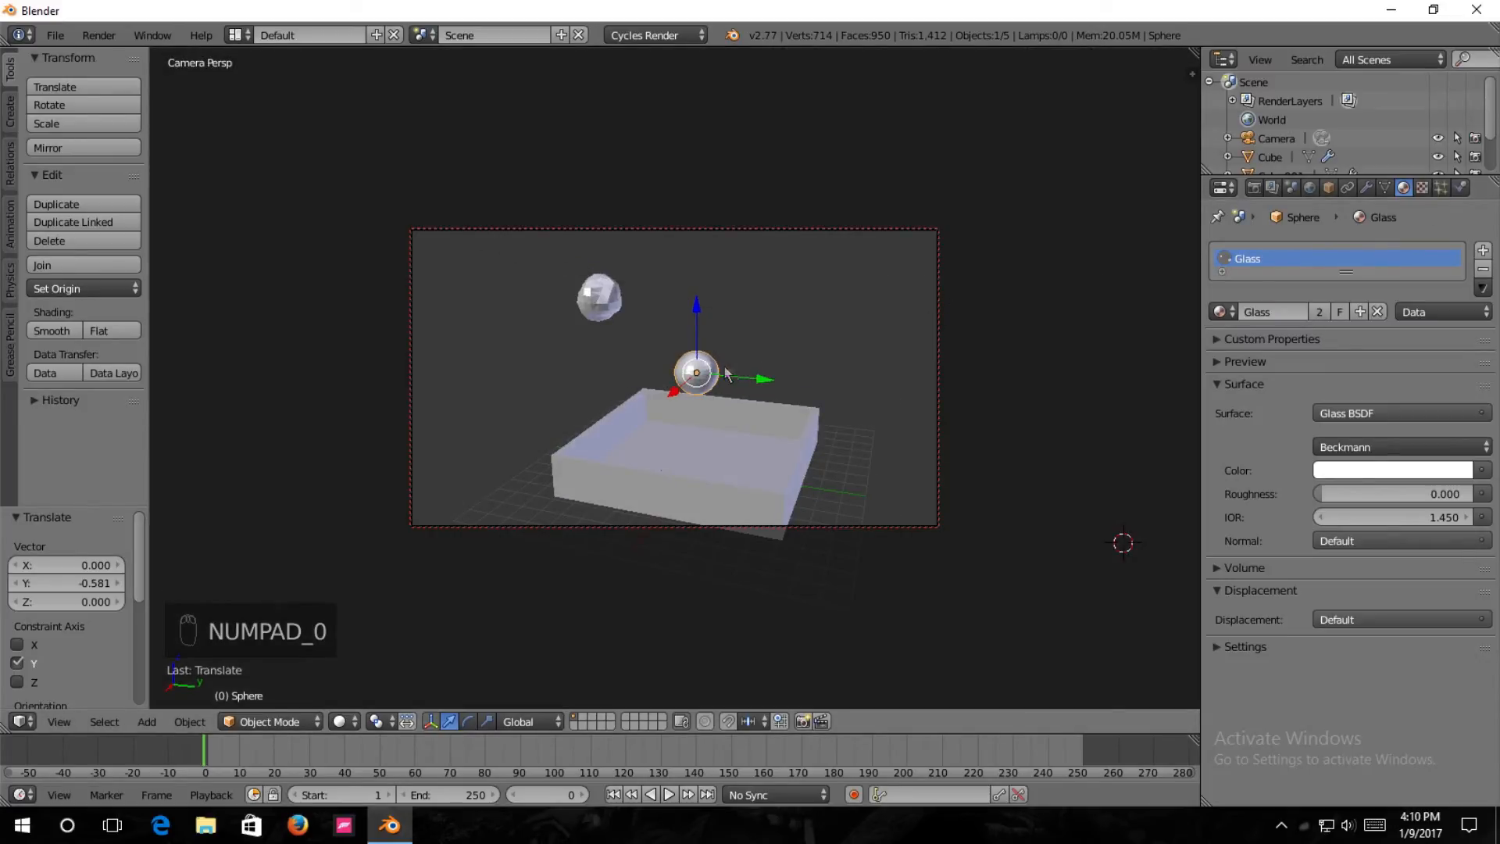
scroll(734, 365, "up", 1)
middle_click_drag(708, 421, 645, 403, "shift")
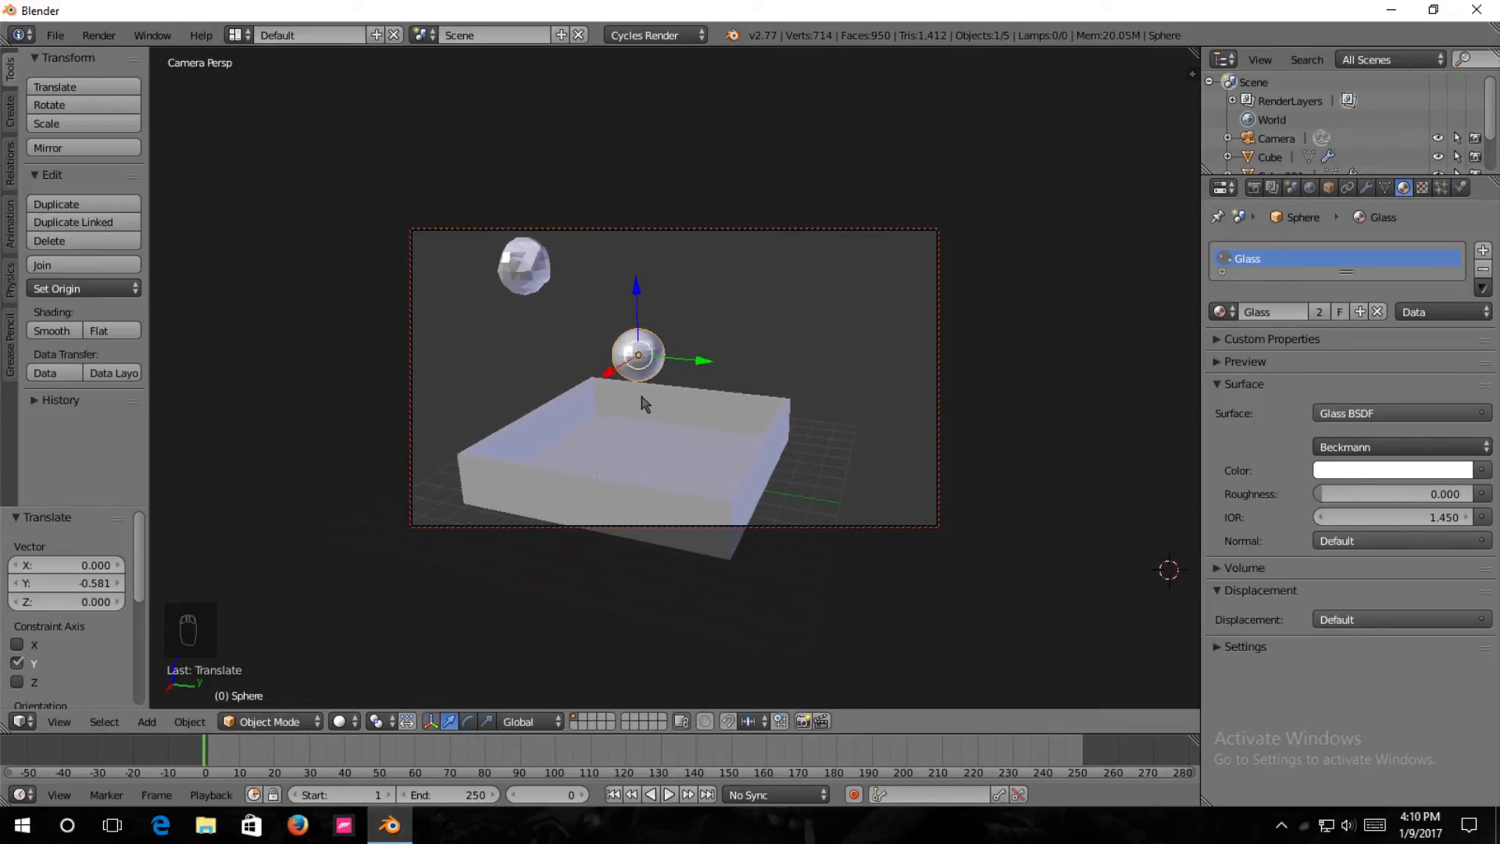
left_click(1254, 188)
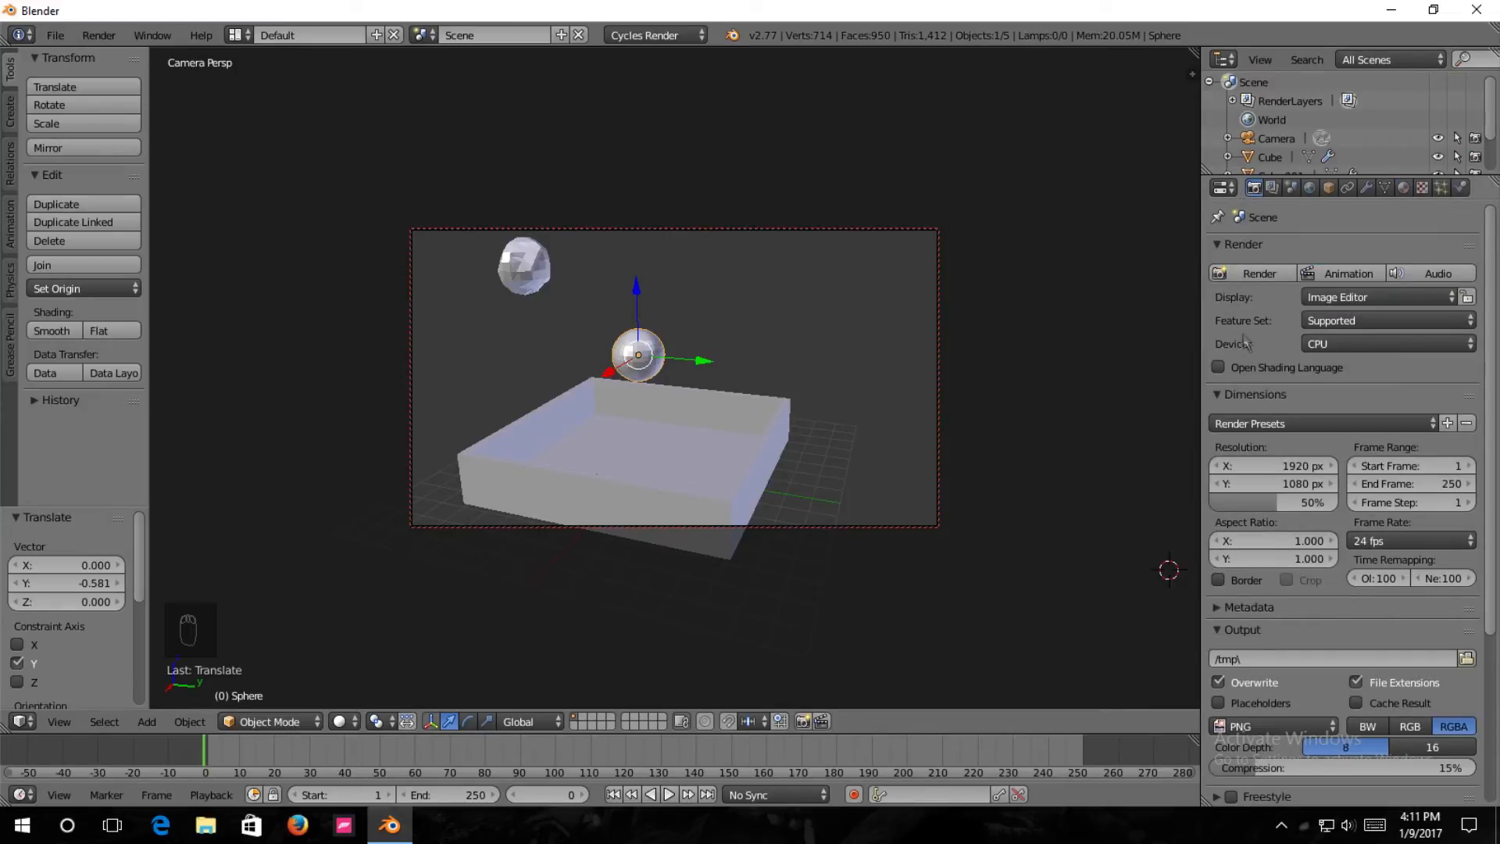
scroll(1260, 368, "down", 1)
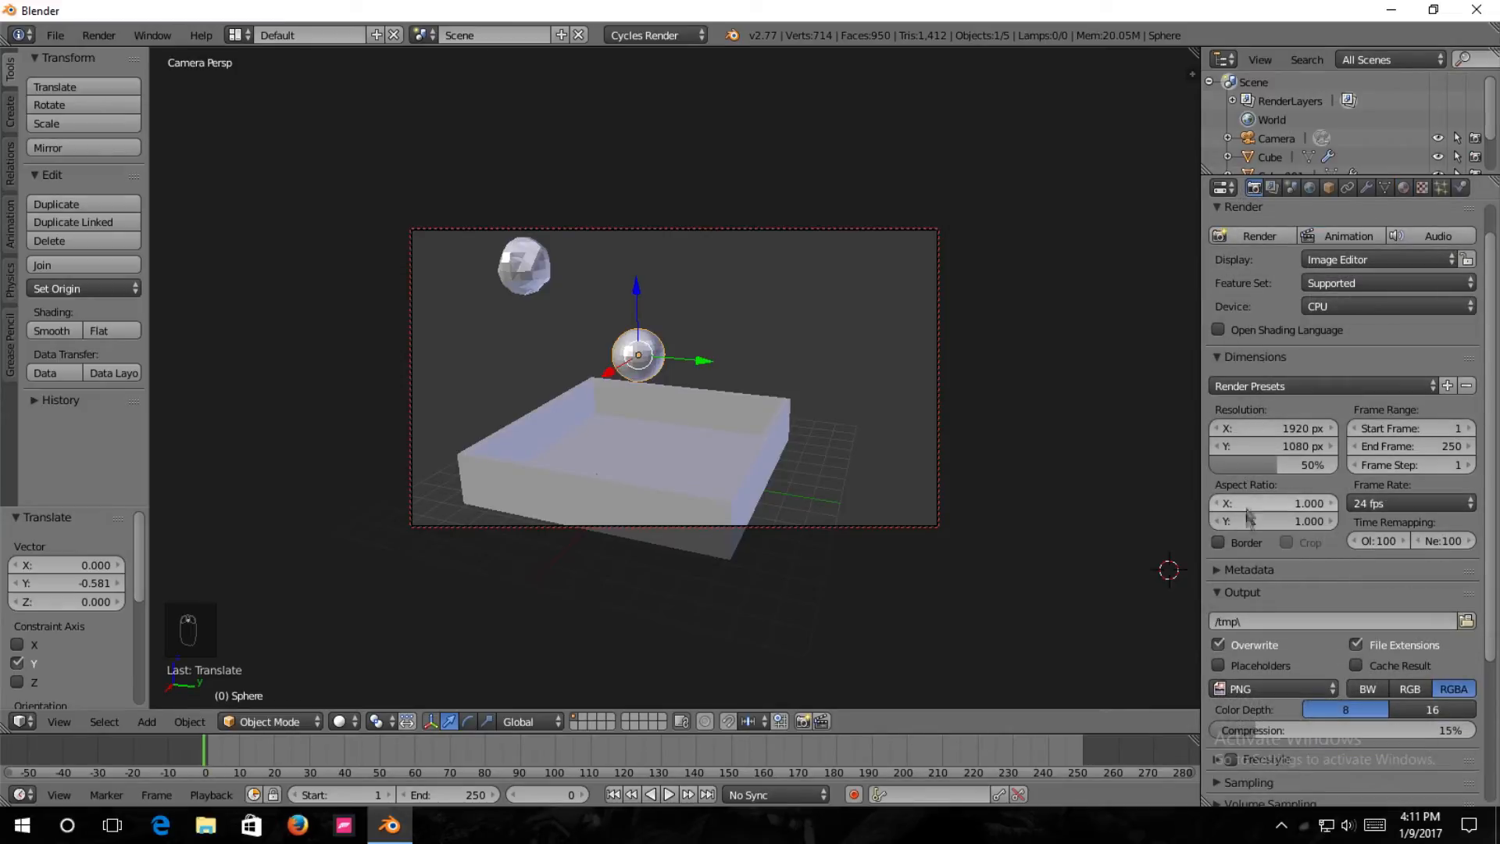
left_click(1218, 543)
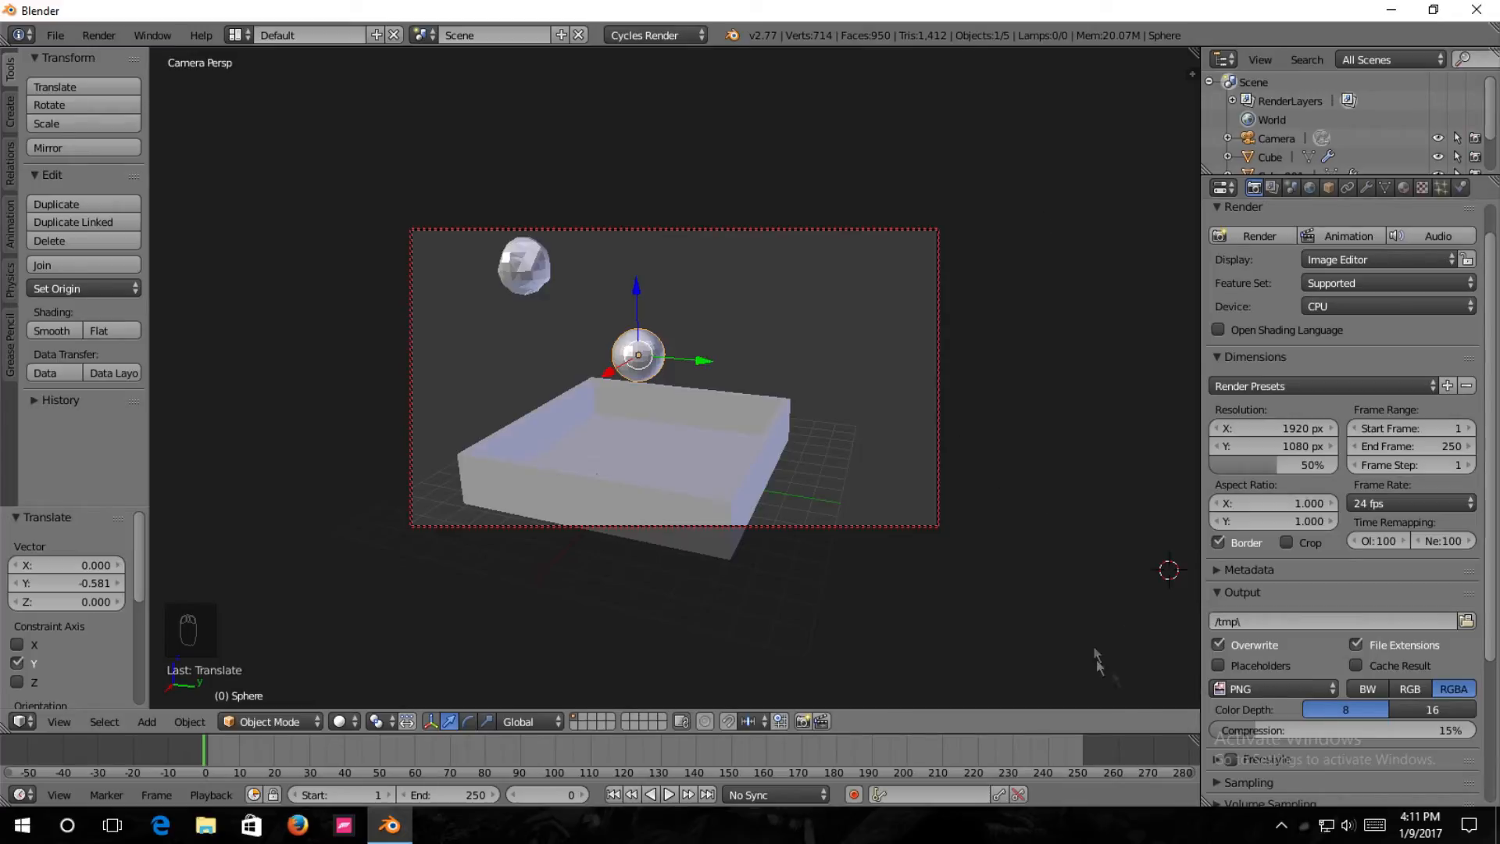
Set the render output format to AVI JPEG and the output folder to the Desktop.
left_click(1280, 688)
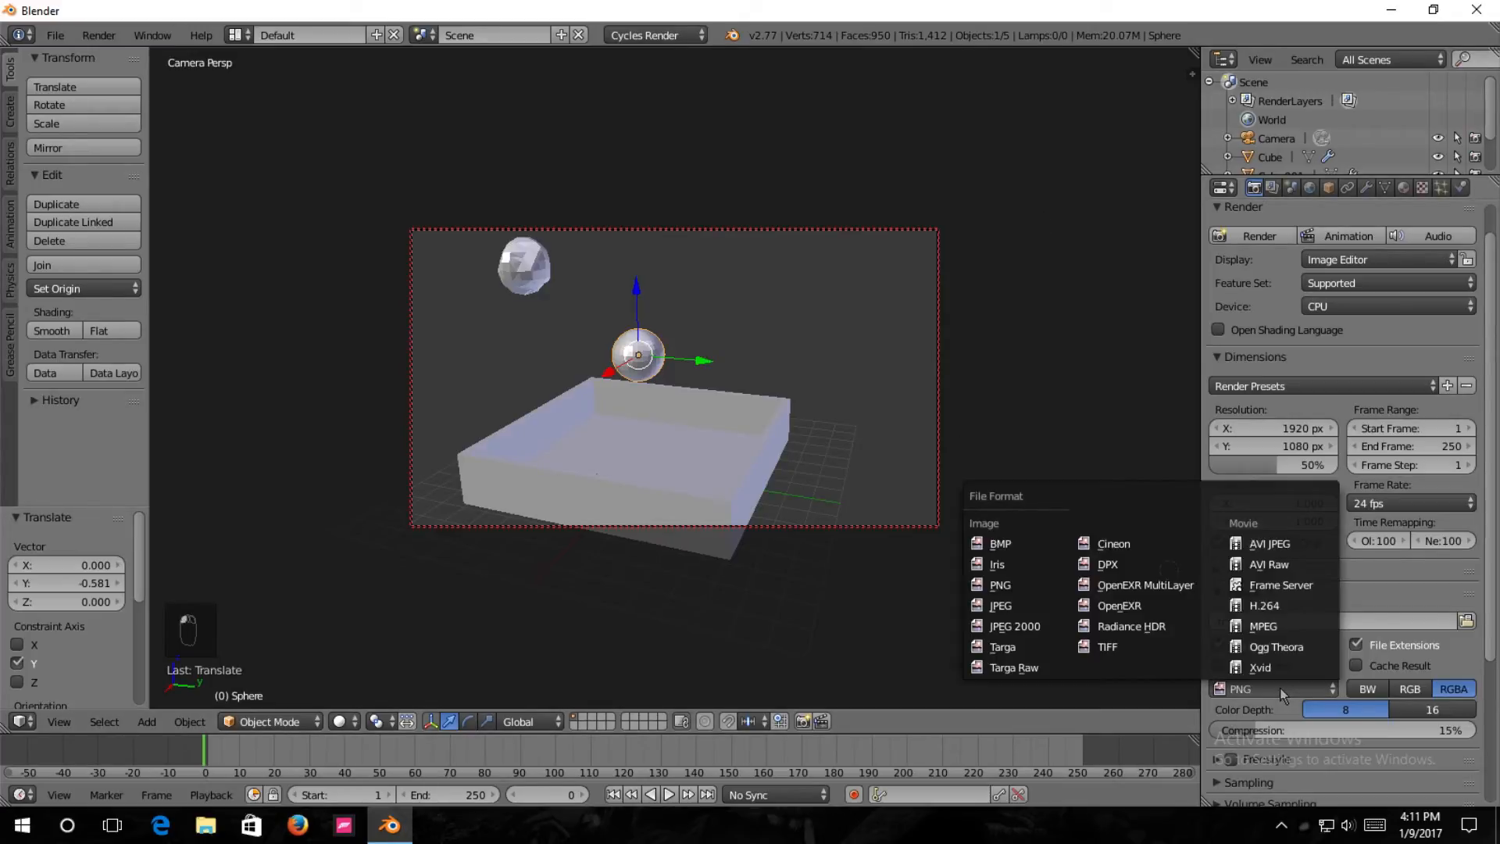
left_click(1273, 545)
left_click(1467, 621)
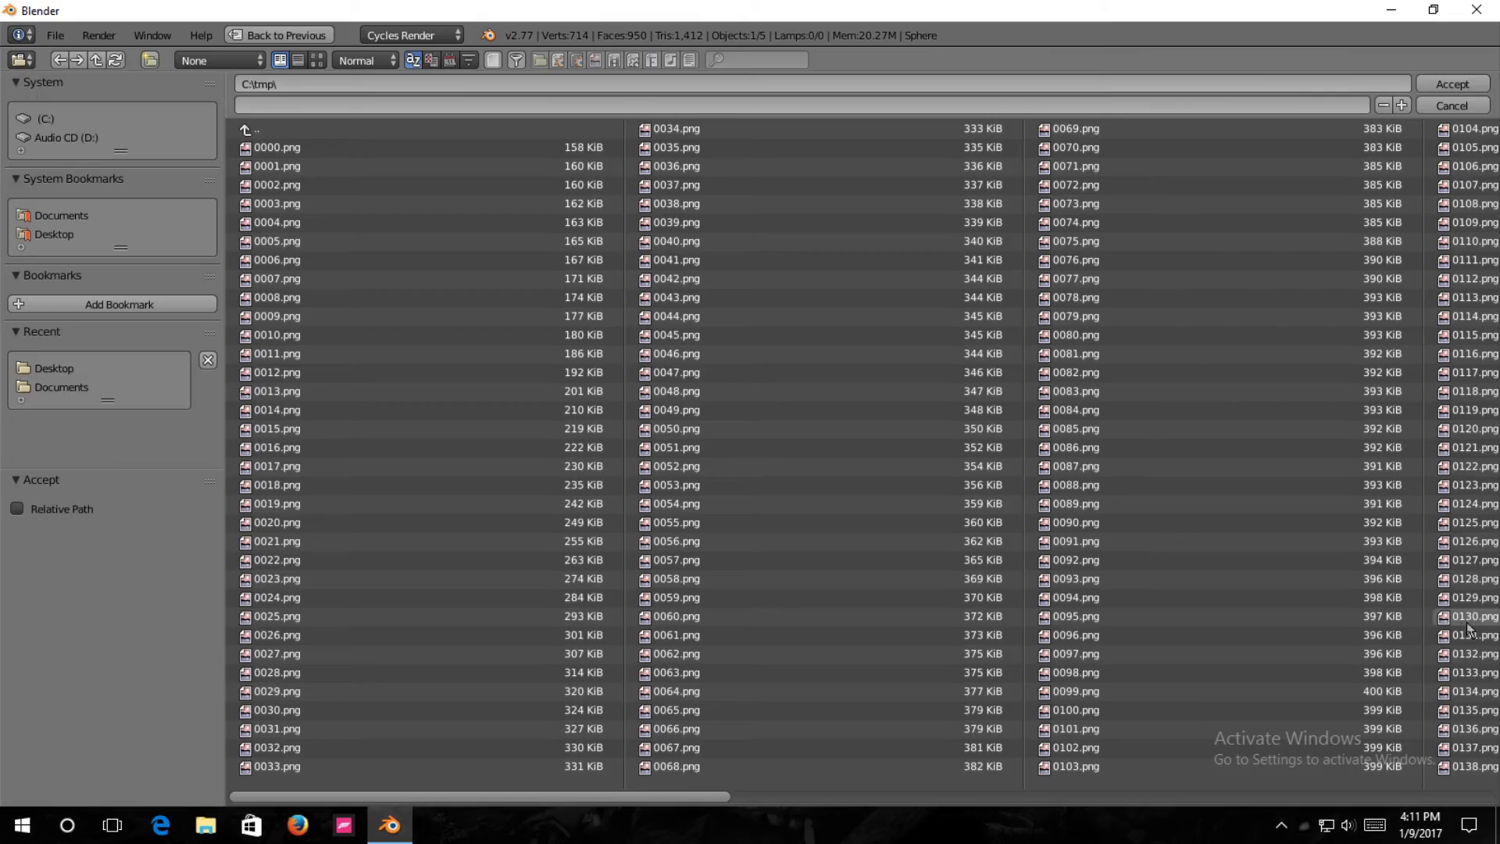
left_click(50, 236)
left_click(1483, 86)
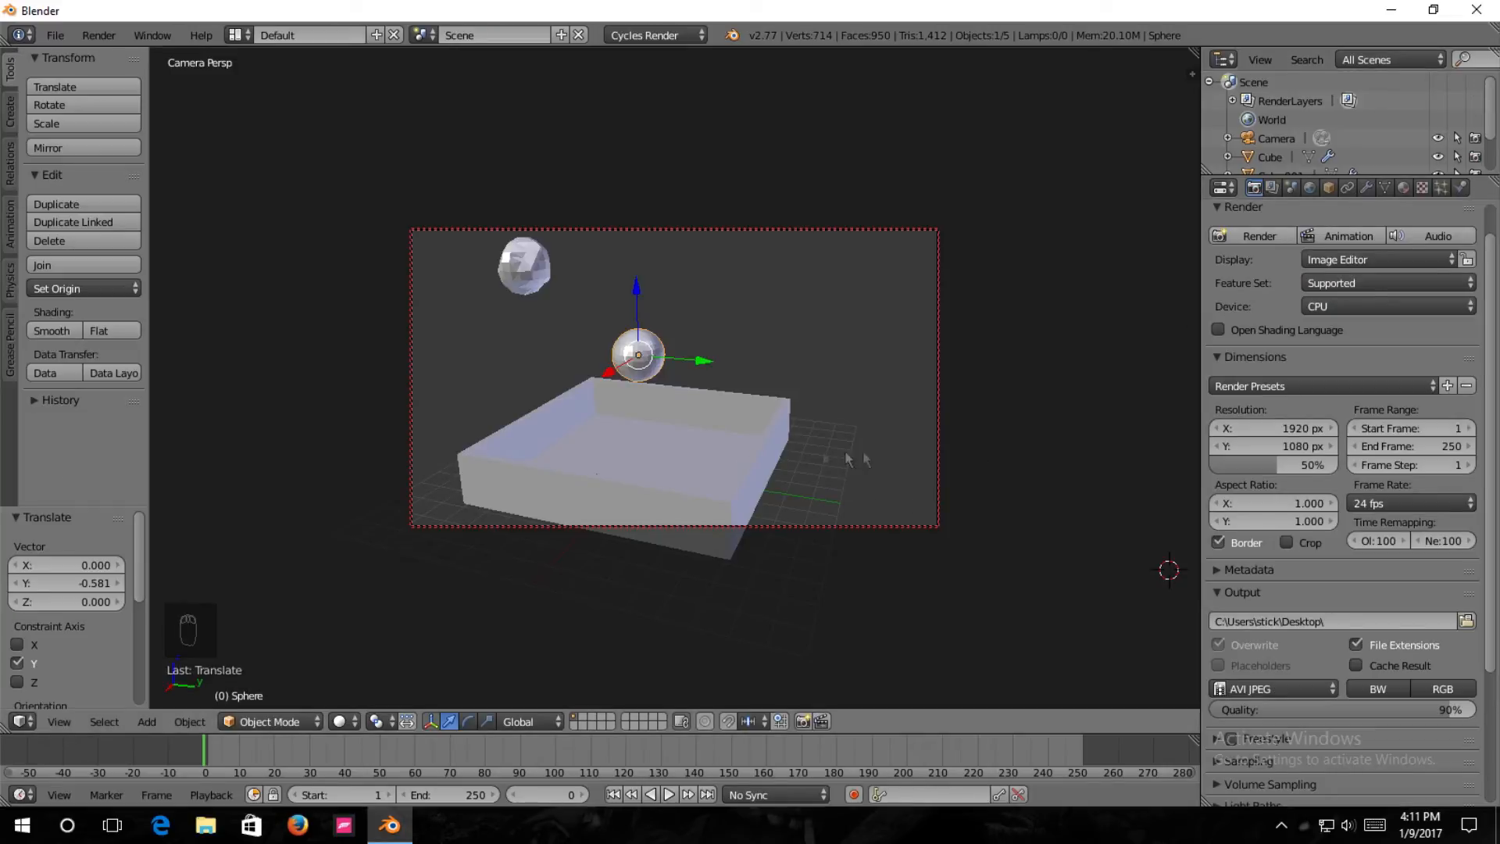
Set the render resolution scale to 75% and the AVI JPEG output quality to 100%.
left_click(1282, 469)
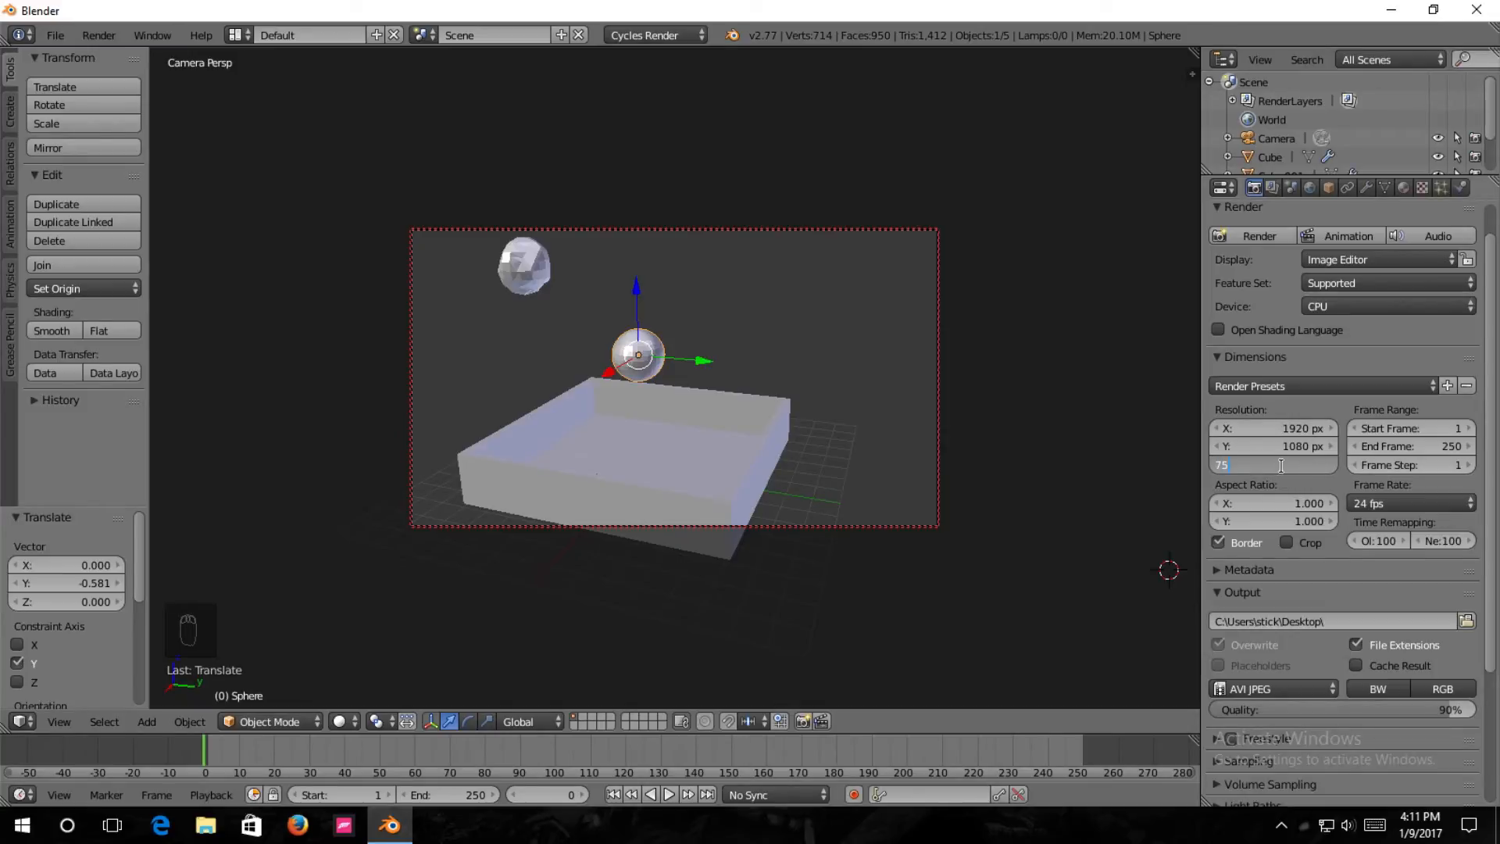
key("Return")
scroll(1485, 686, "down", 1)
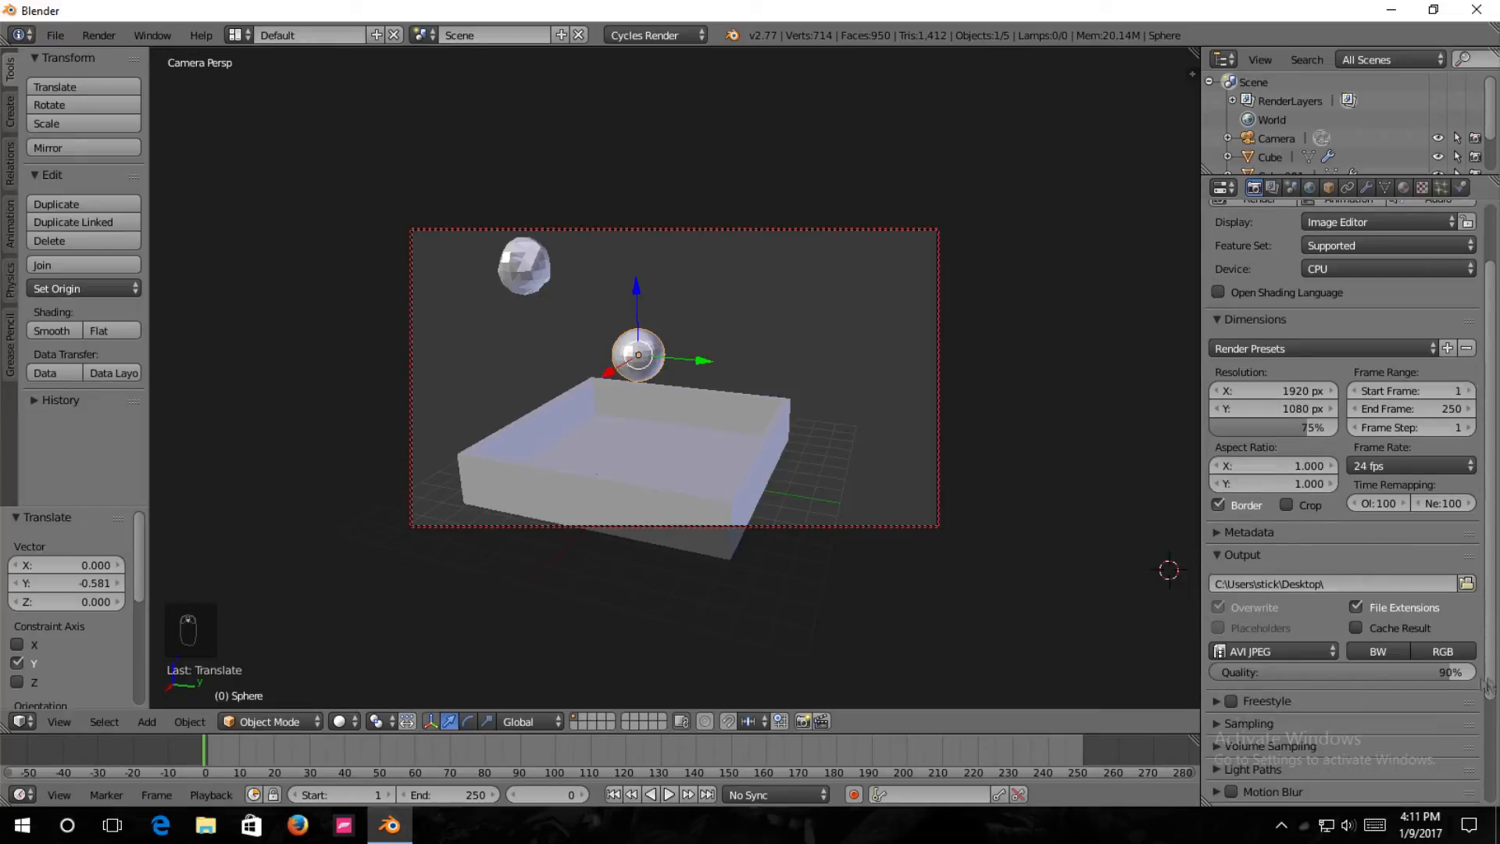
left_click_drag(1461, 672, 1484, 678)
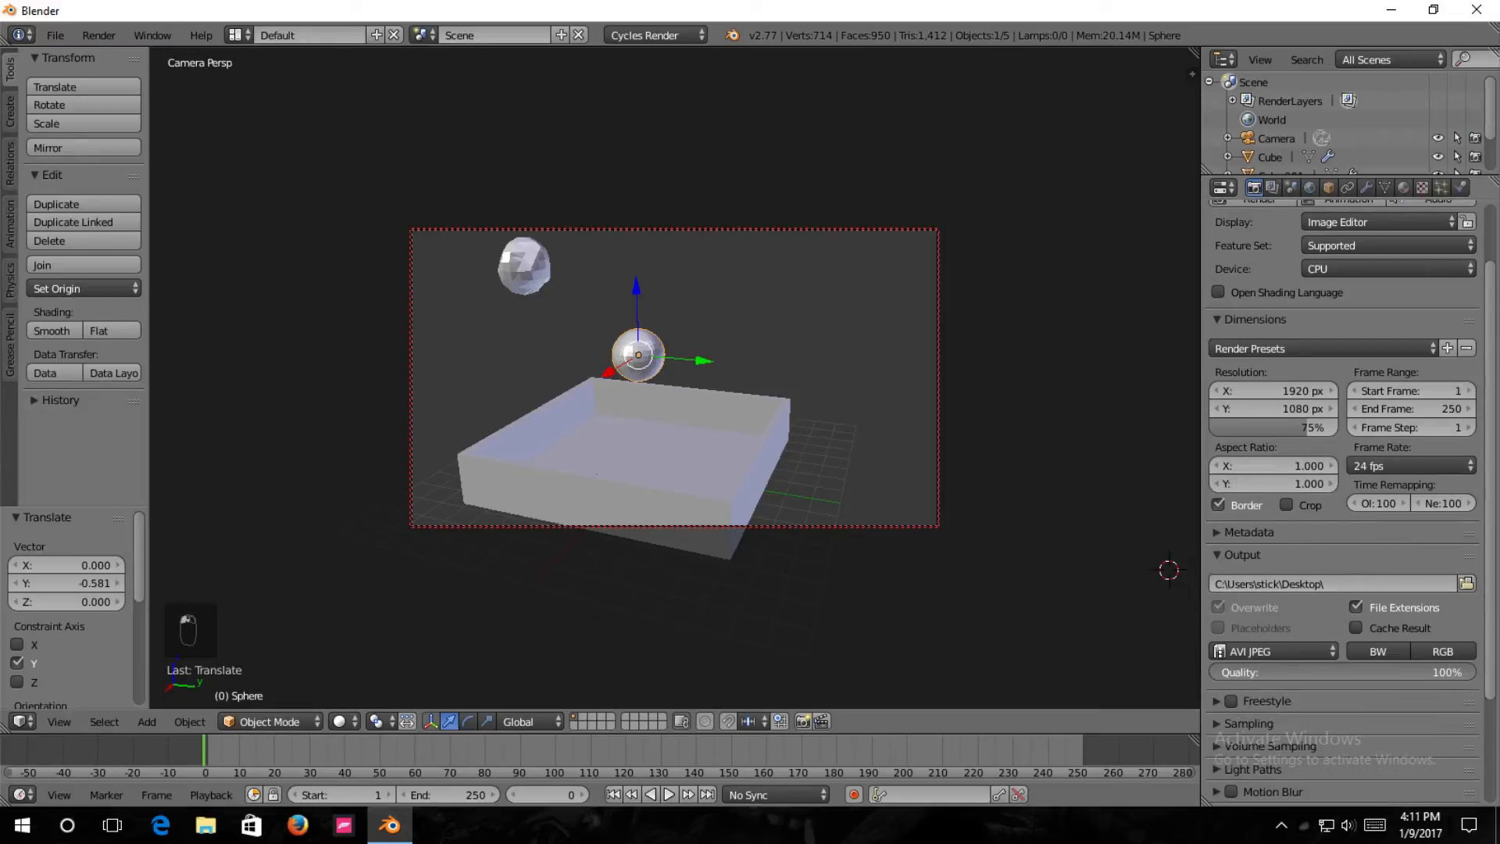
left_click(1224, 556)
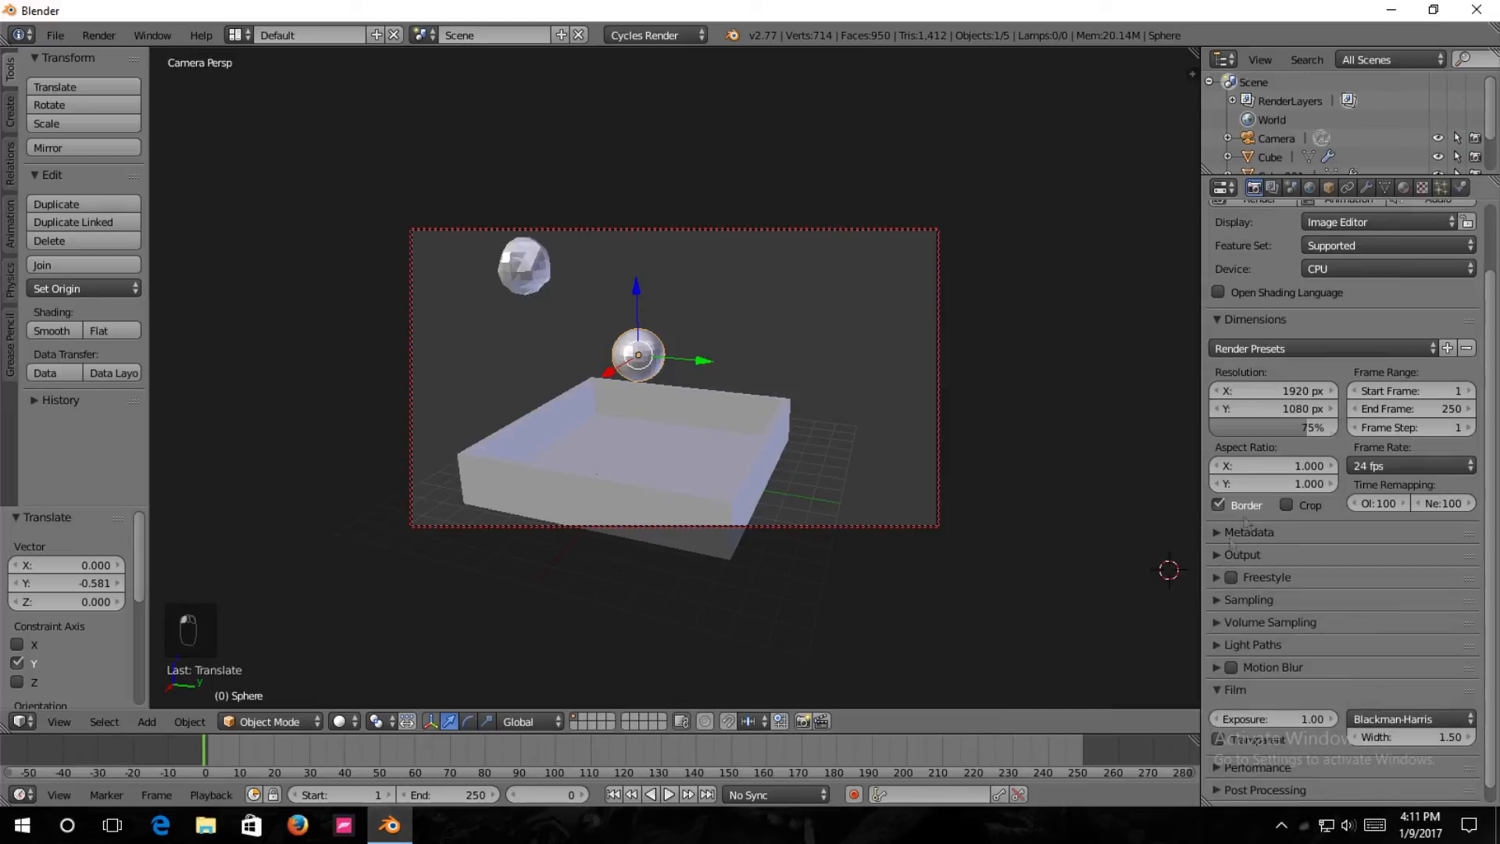
left_click(1220, 553)
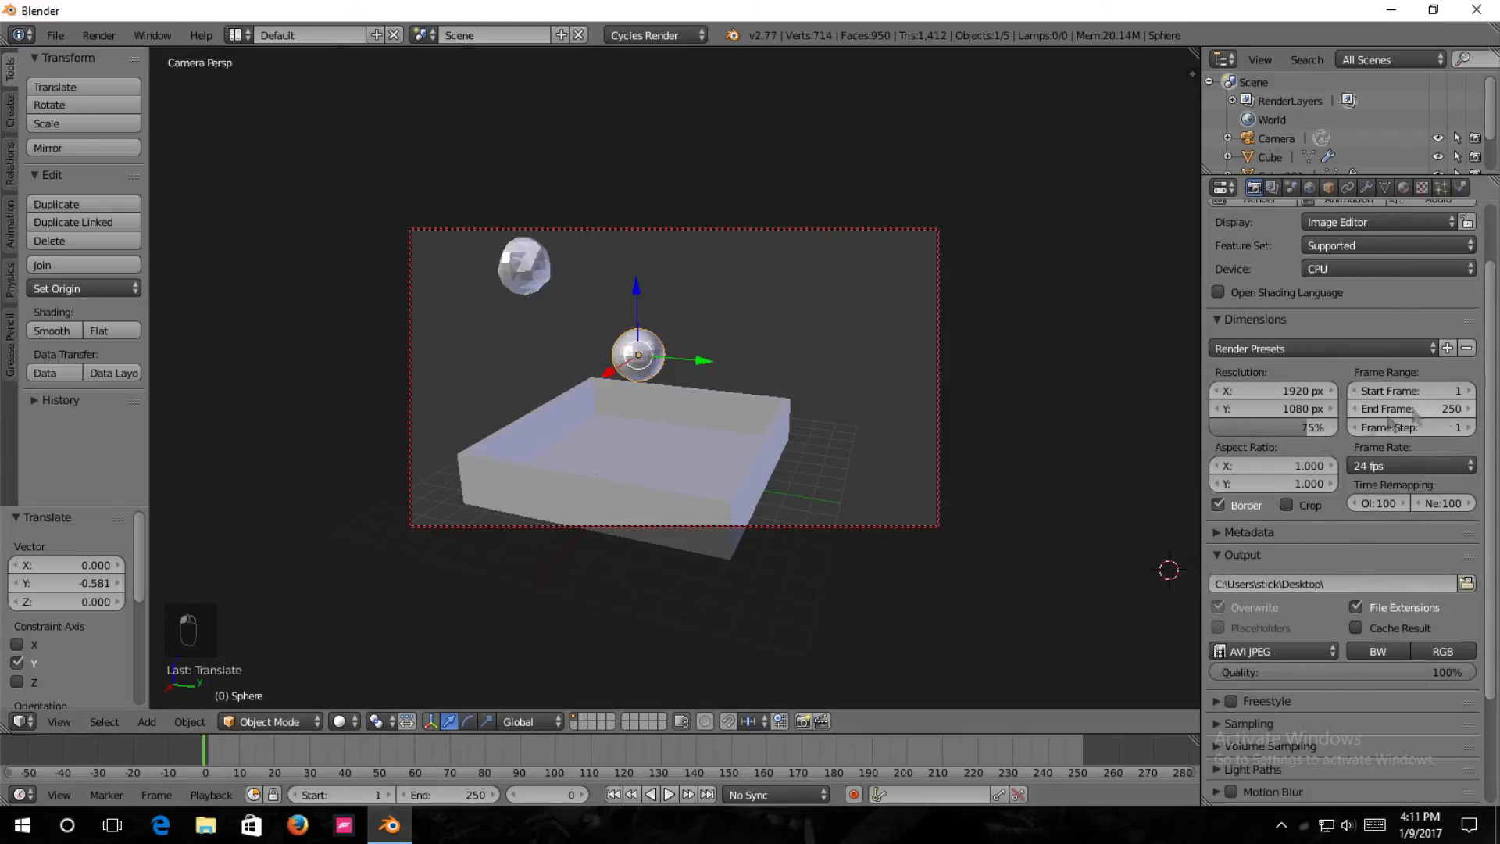
Set the Cycles render device to GPU Compute.
scroll(1436, 417, "up", 3)
left_click(1386, 342)
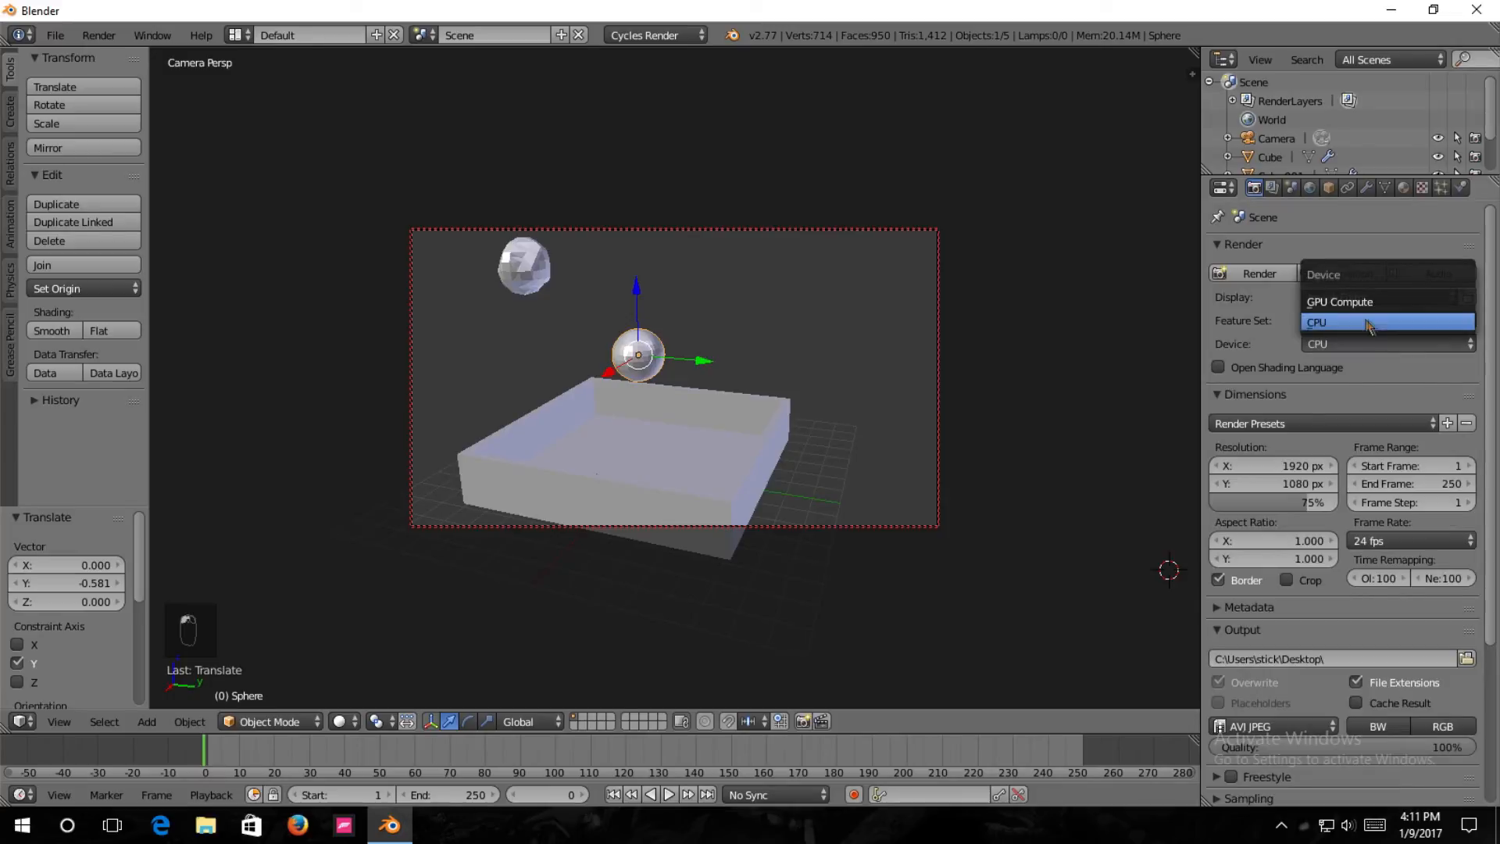
left_click(1361, 303)
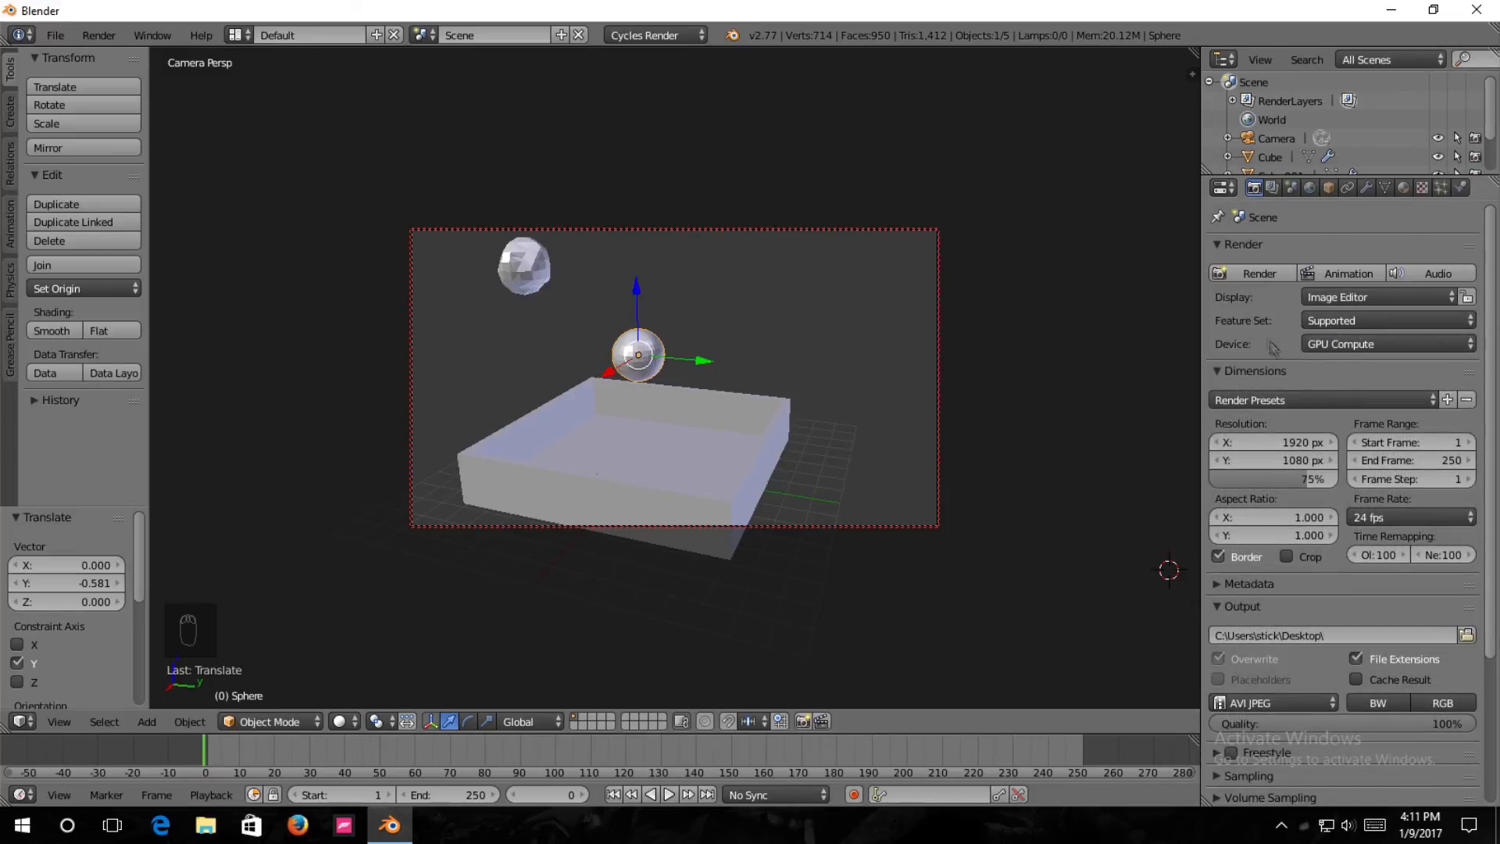
Leave the camera view, select the fluid domain cube and set its final resolution to 180.
key("KP_0")
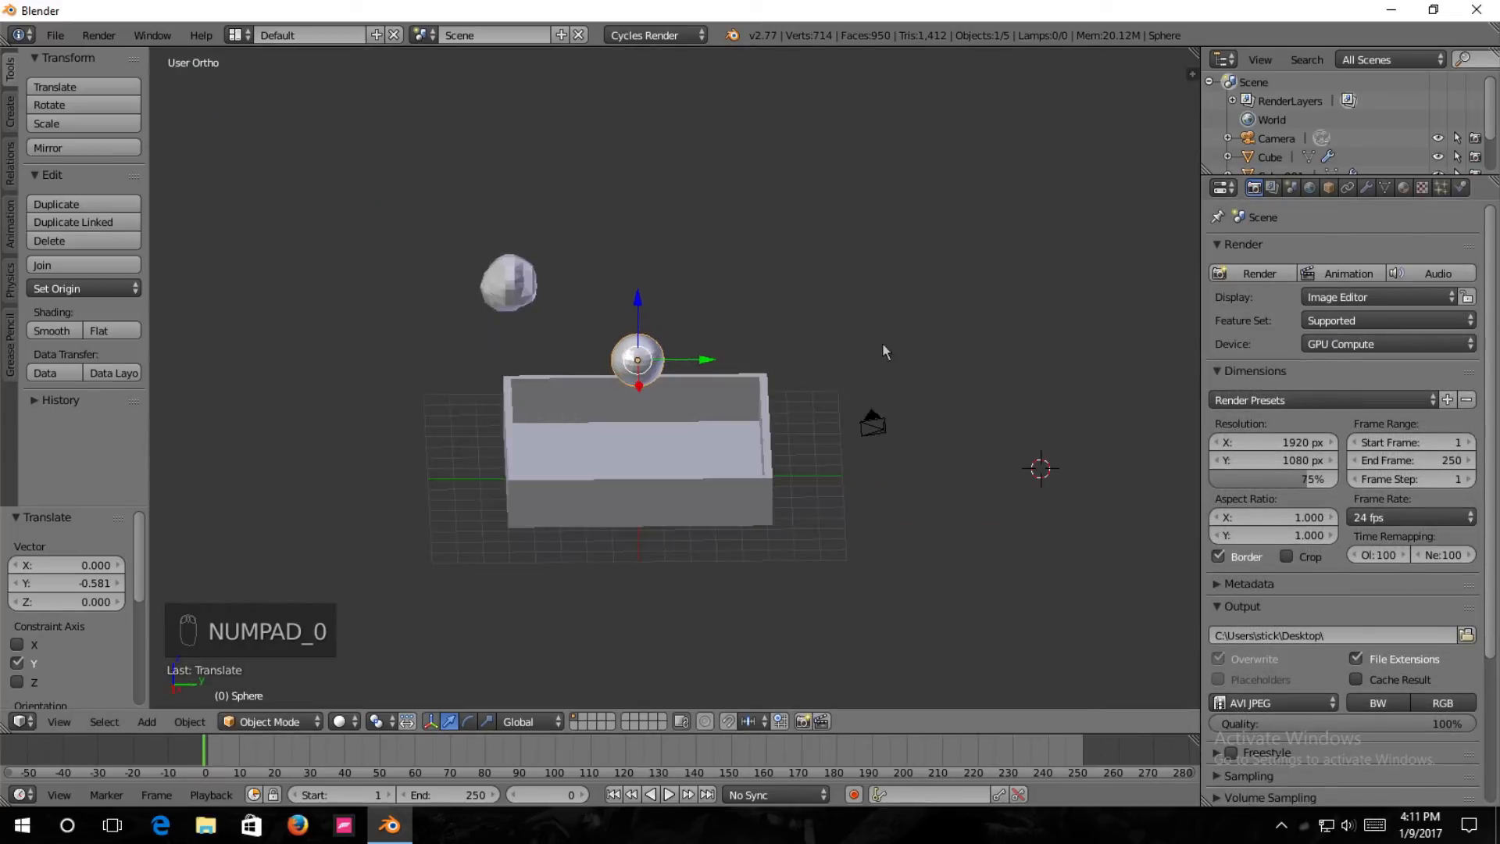
middle_click_drag(572, 332, 602, 310)
right_click(509, 288)
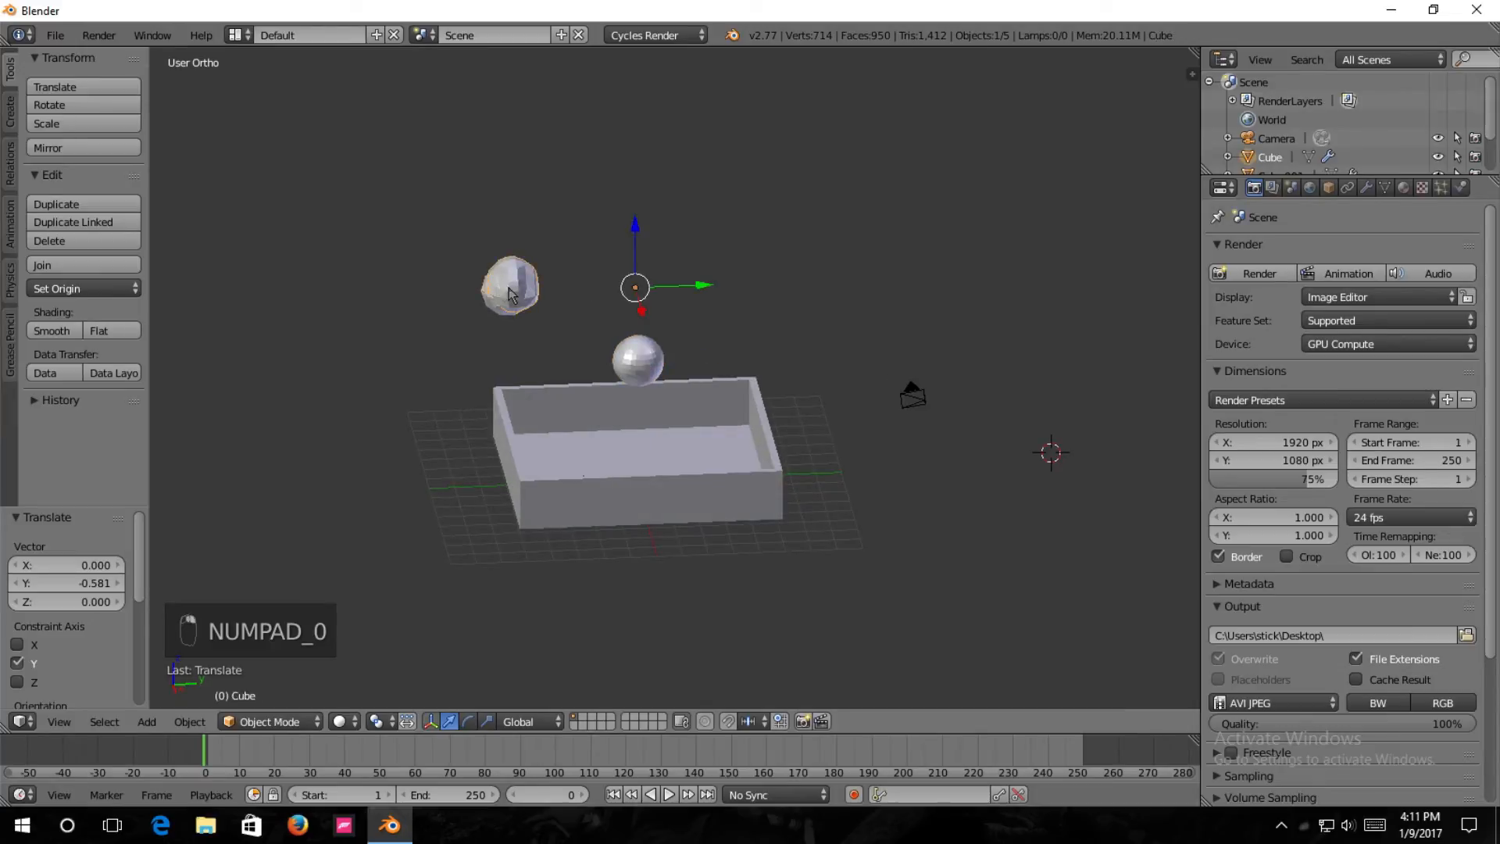
left_click(1460, 188)
left_click(1299, 501)
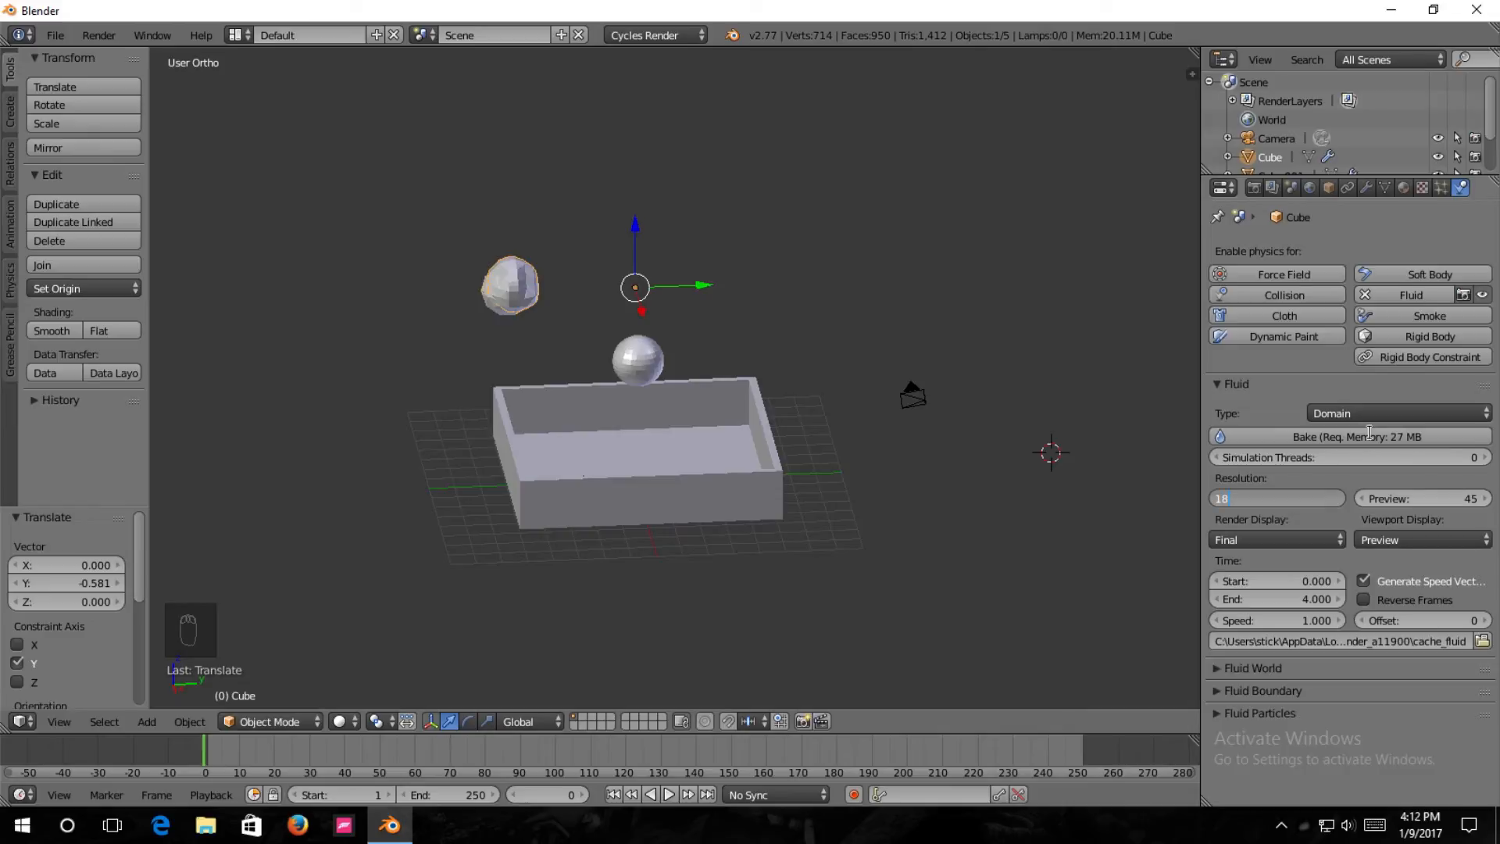
type("180")
key("Return")
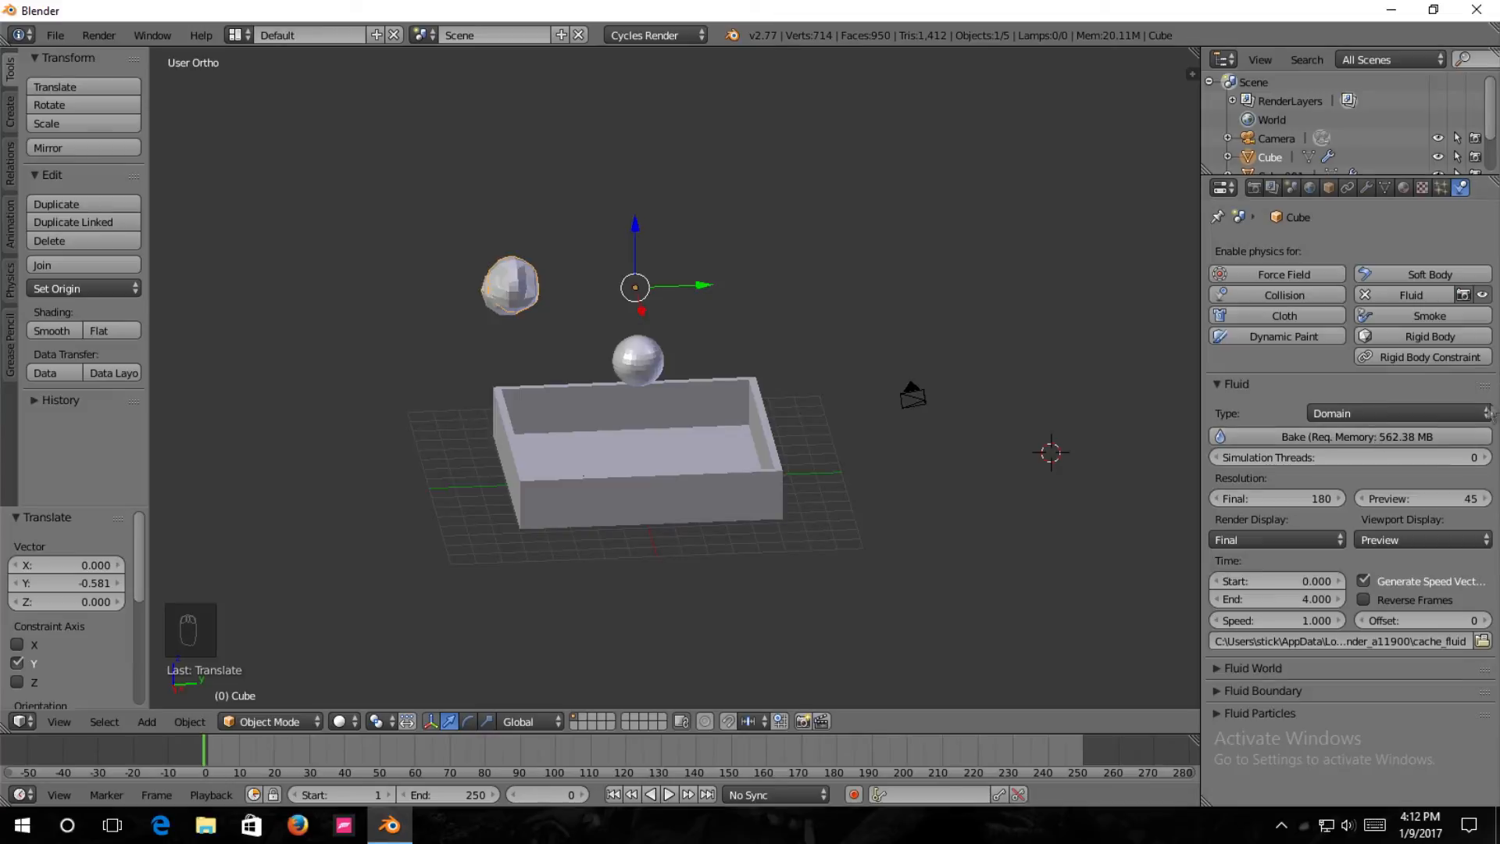
Set the domain's simulation threads to 1 and start baking the fluid simulation.
left_click(1338, 460)
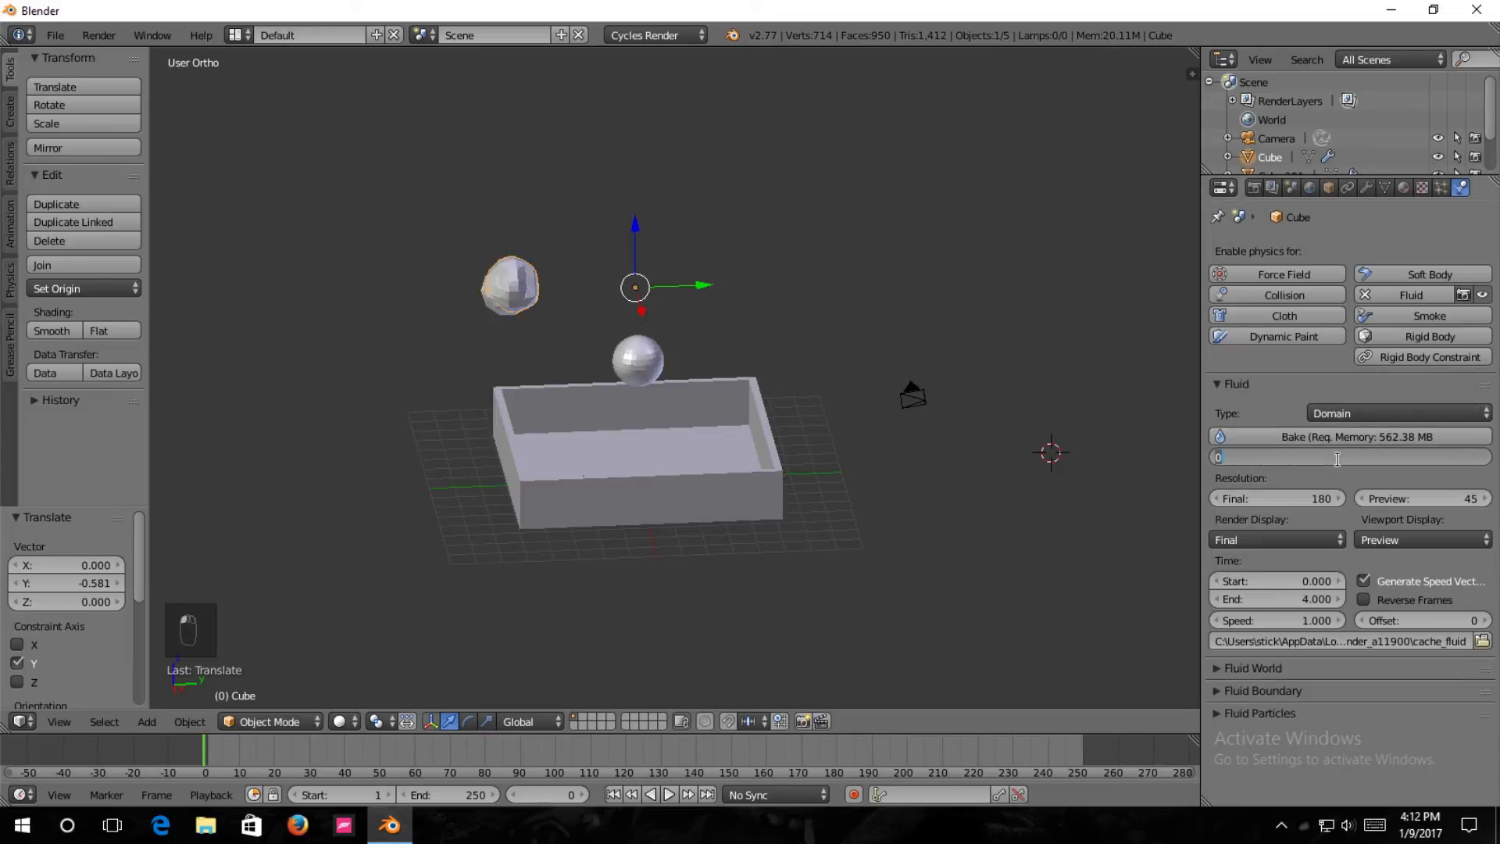
type("1")
key("Return")
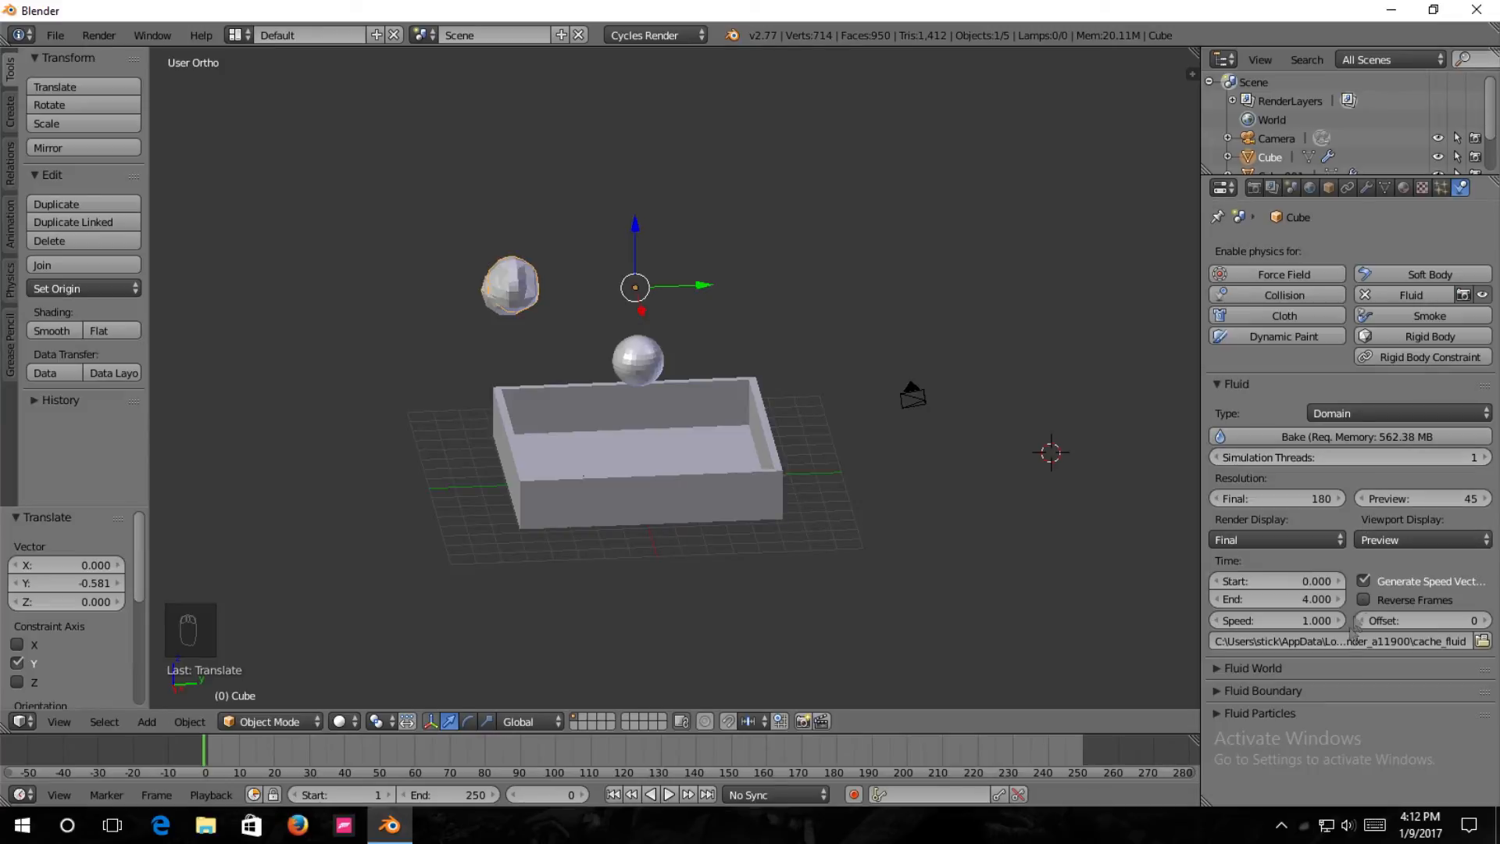
left_click(1224, 715)
left_click(1221, 716)
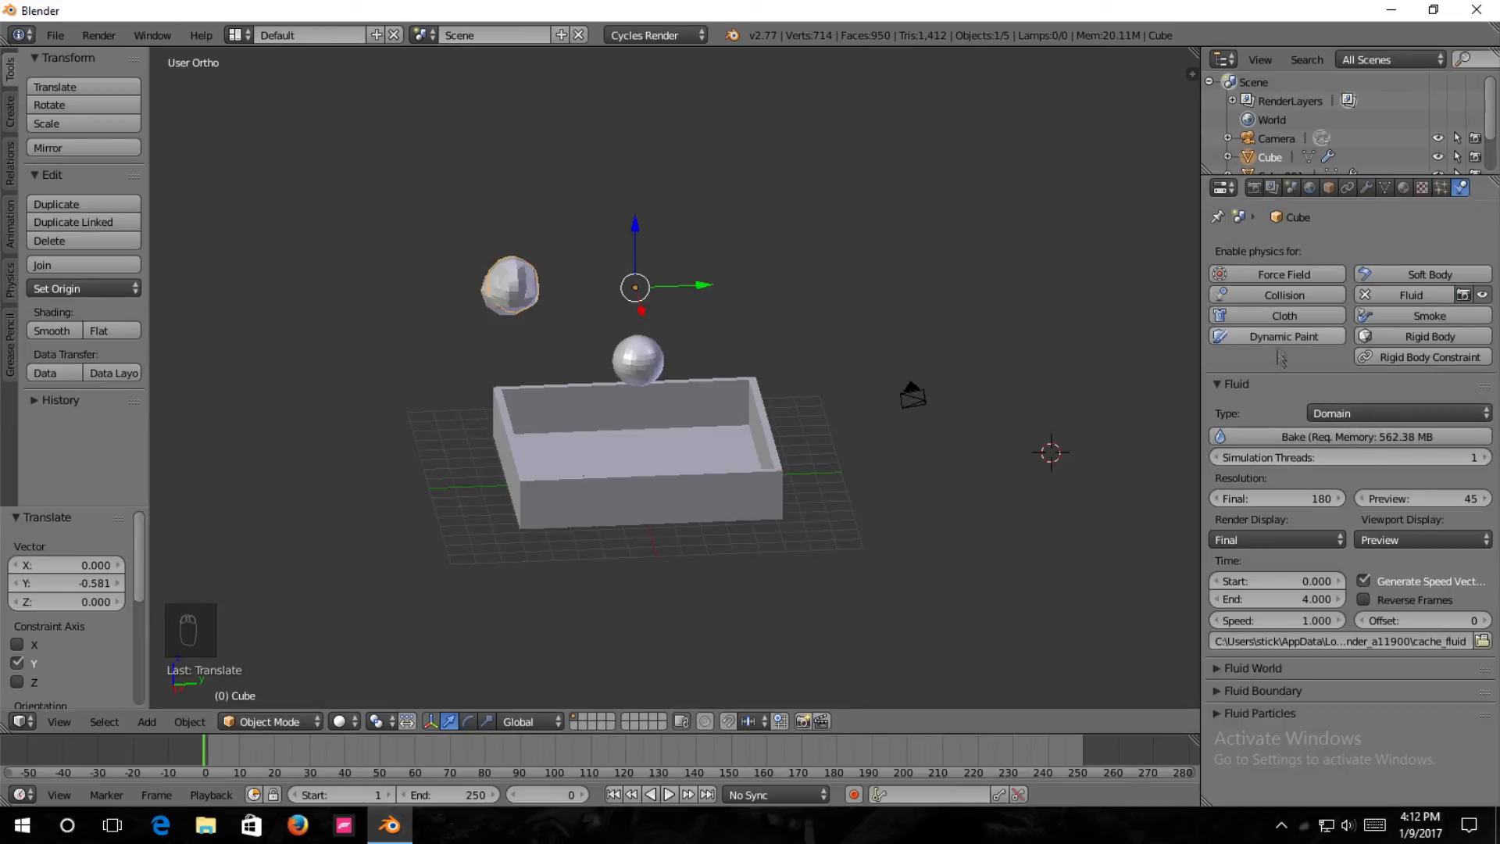
left_click(1329, 437)
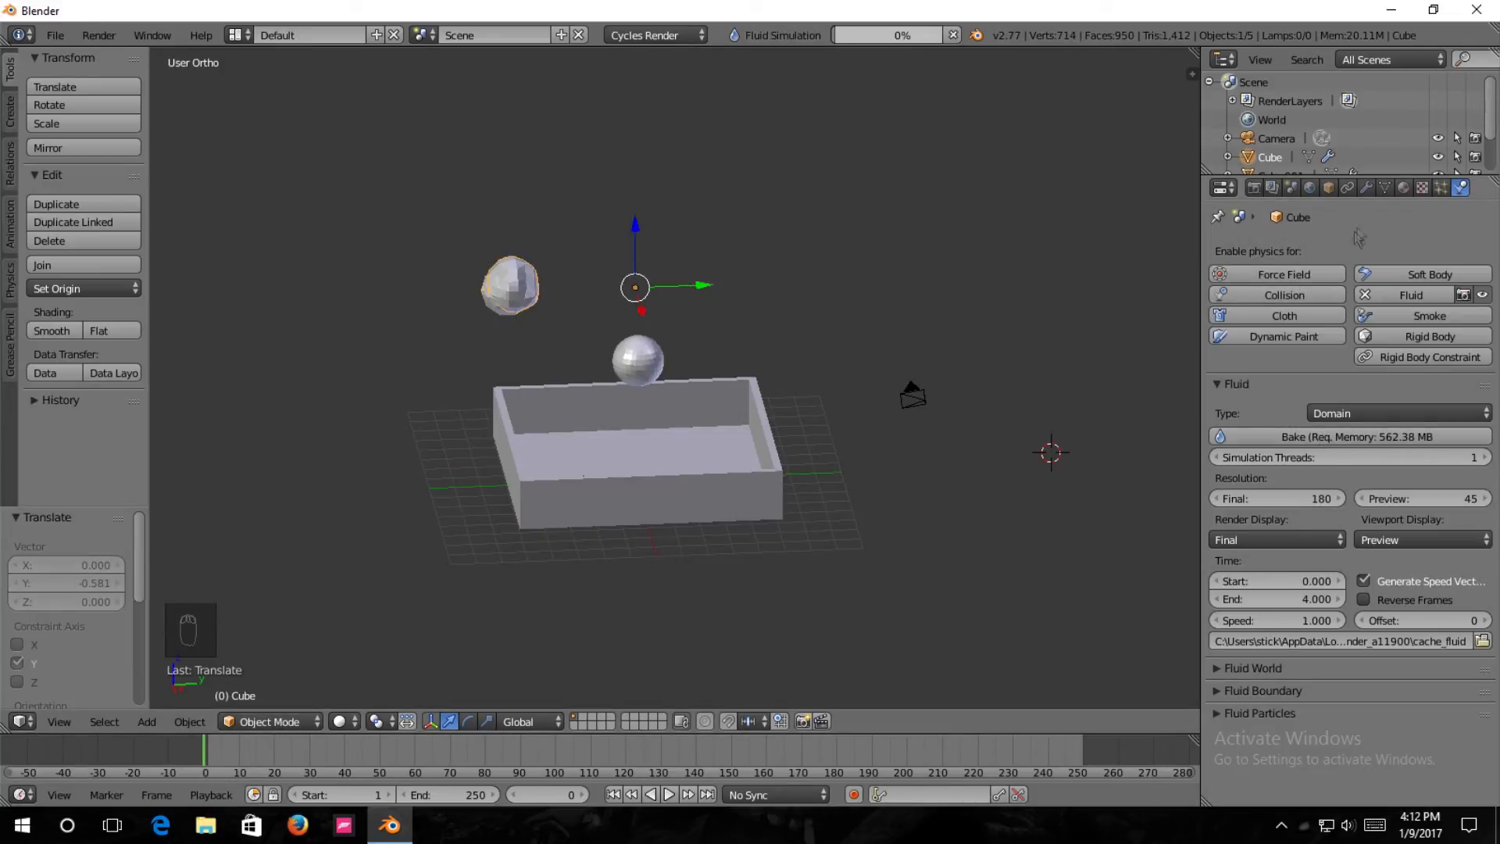
Enable Auto Smooth for the domain mesh's normals and return to its fluid physics settings.
left_click(1386, 189)
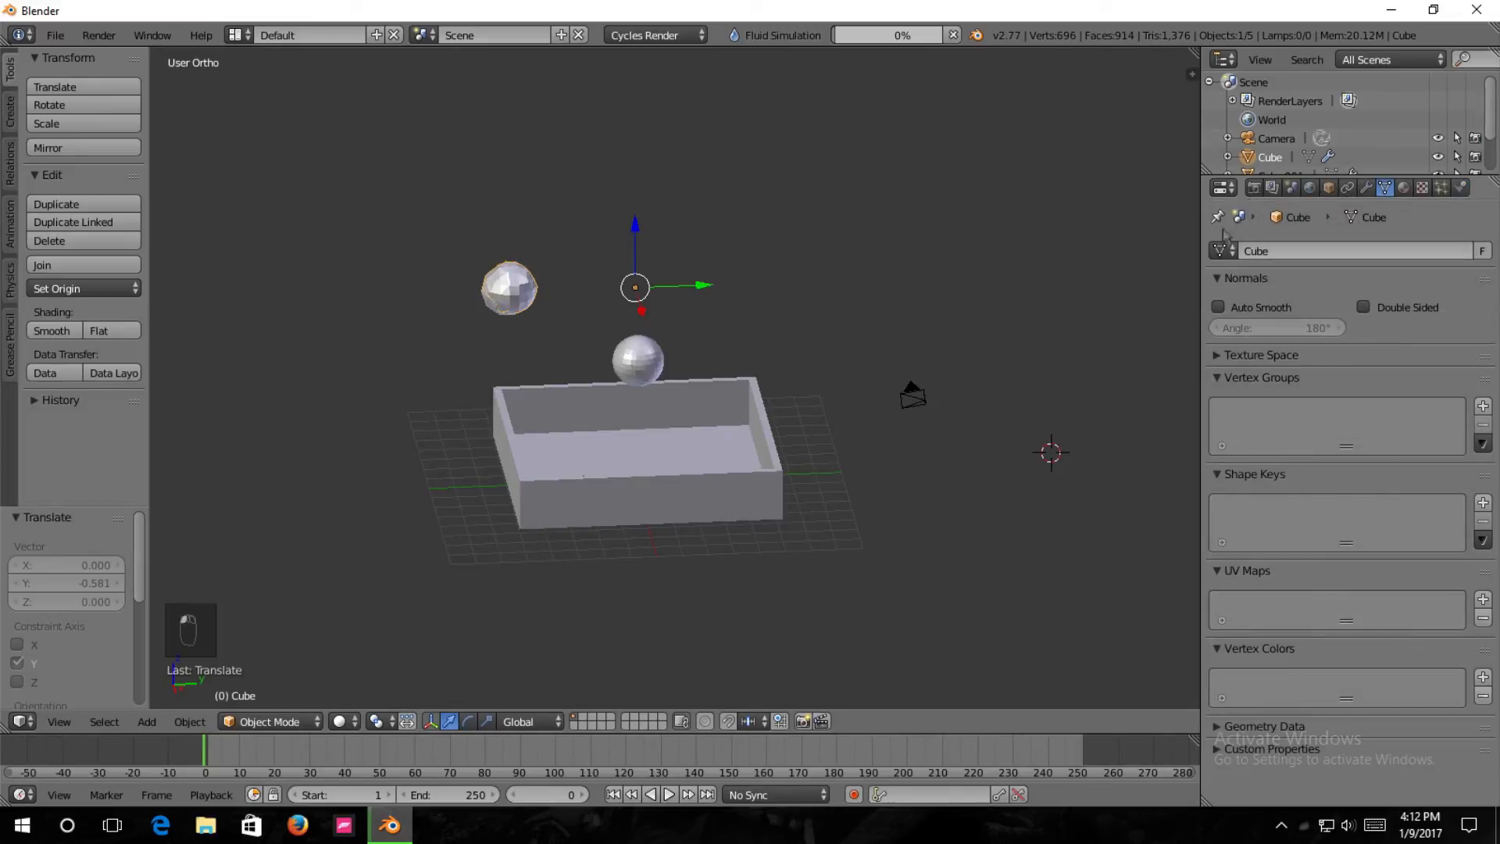
left_click(1219, 308)
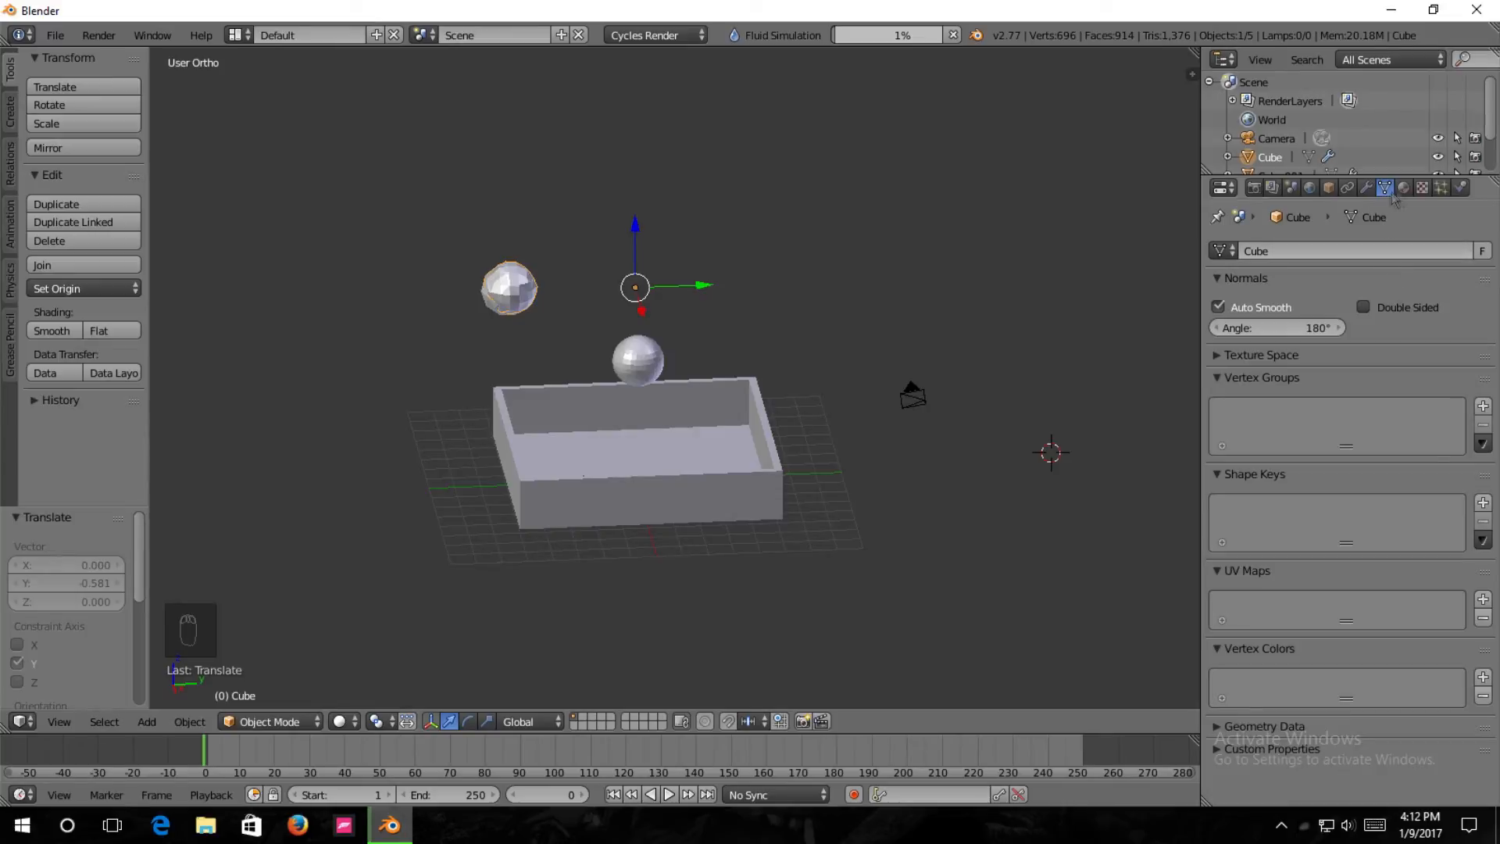
left_click(1460, 188)
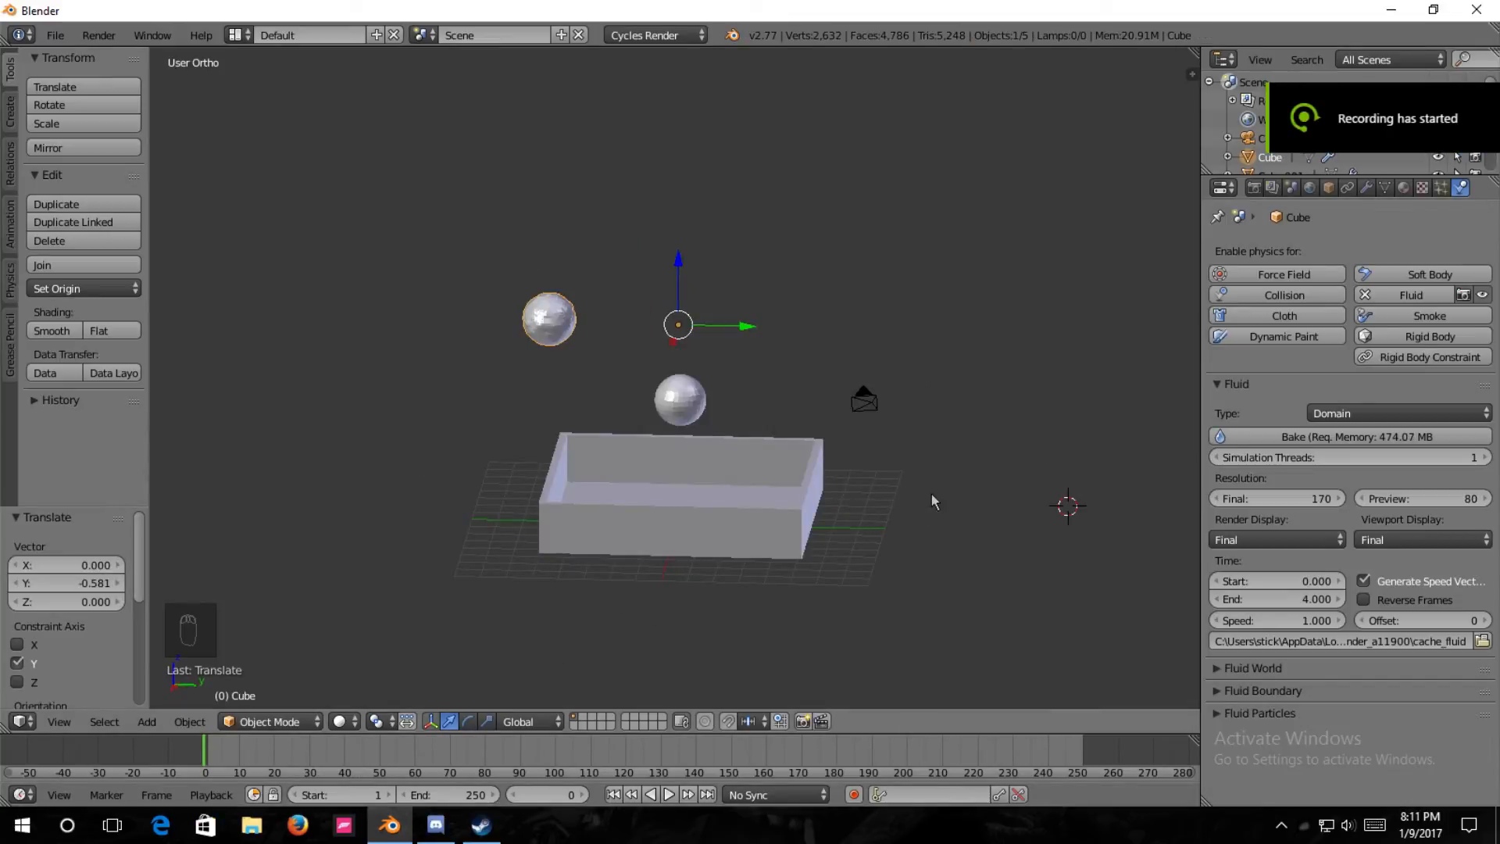
Raise the NVIDIA Capture Server volume in the Windows Volume Mixer and close the mixer.
middle_click_drag(880, 561, 879, 514)
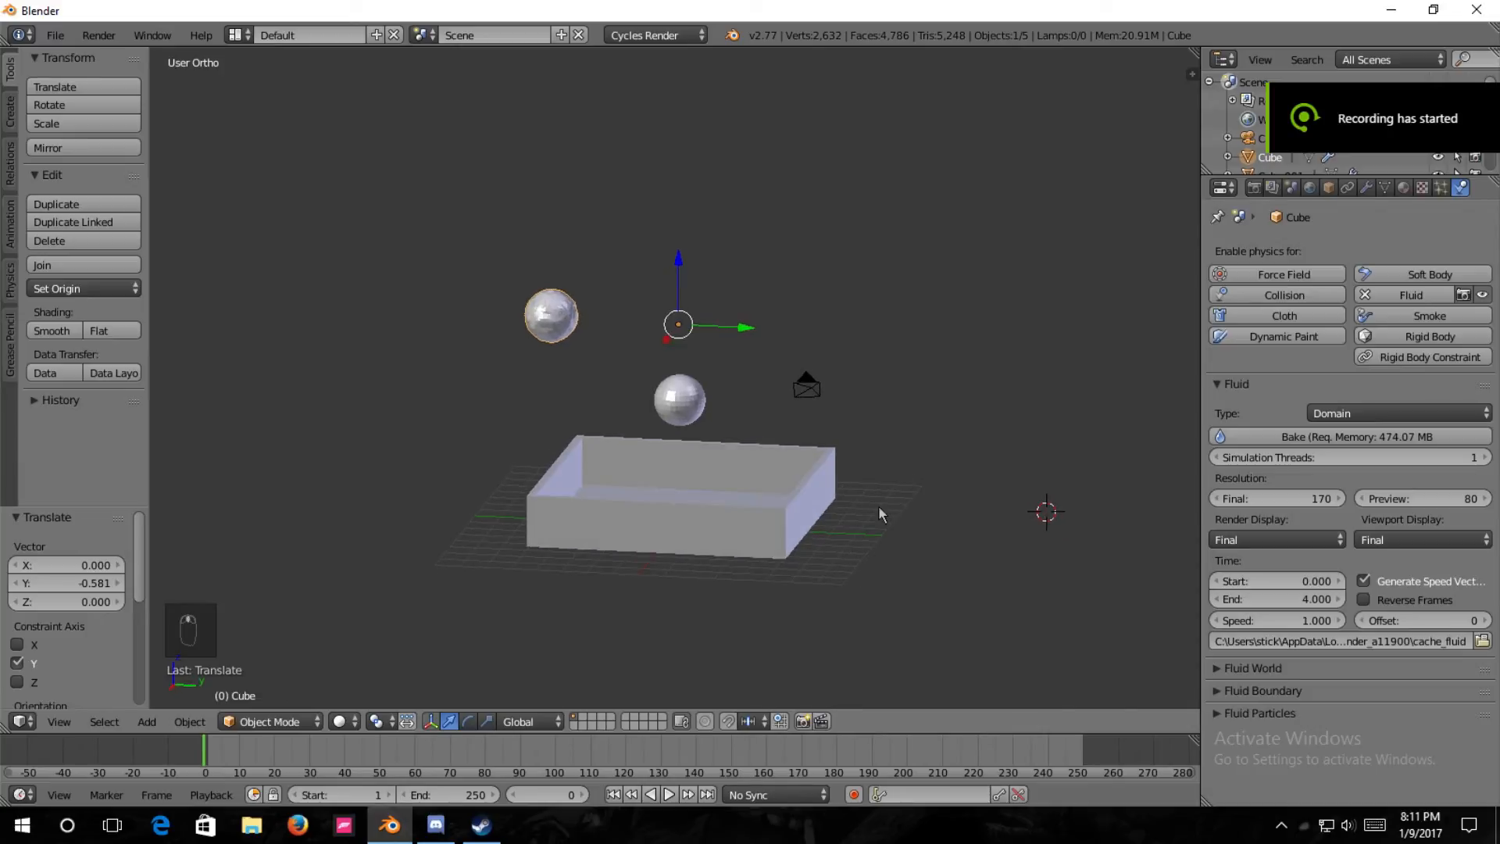
scroll(623, 381, "up", 2)
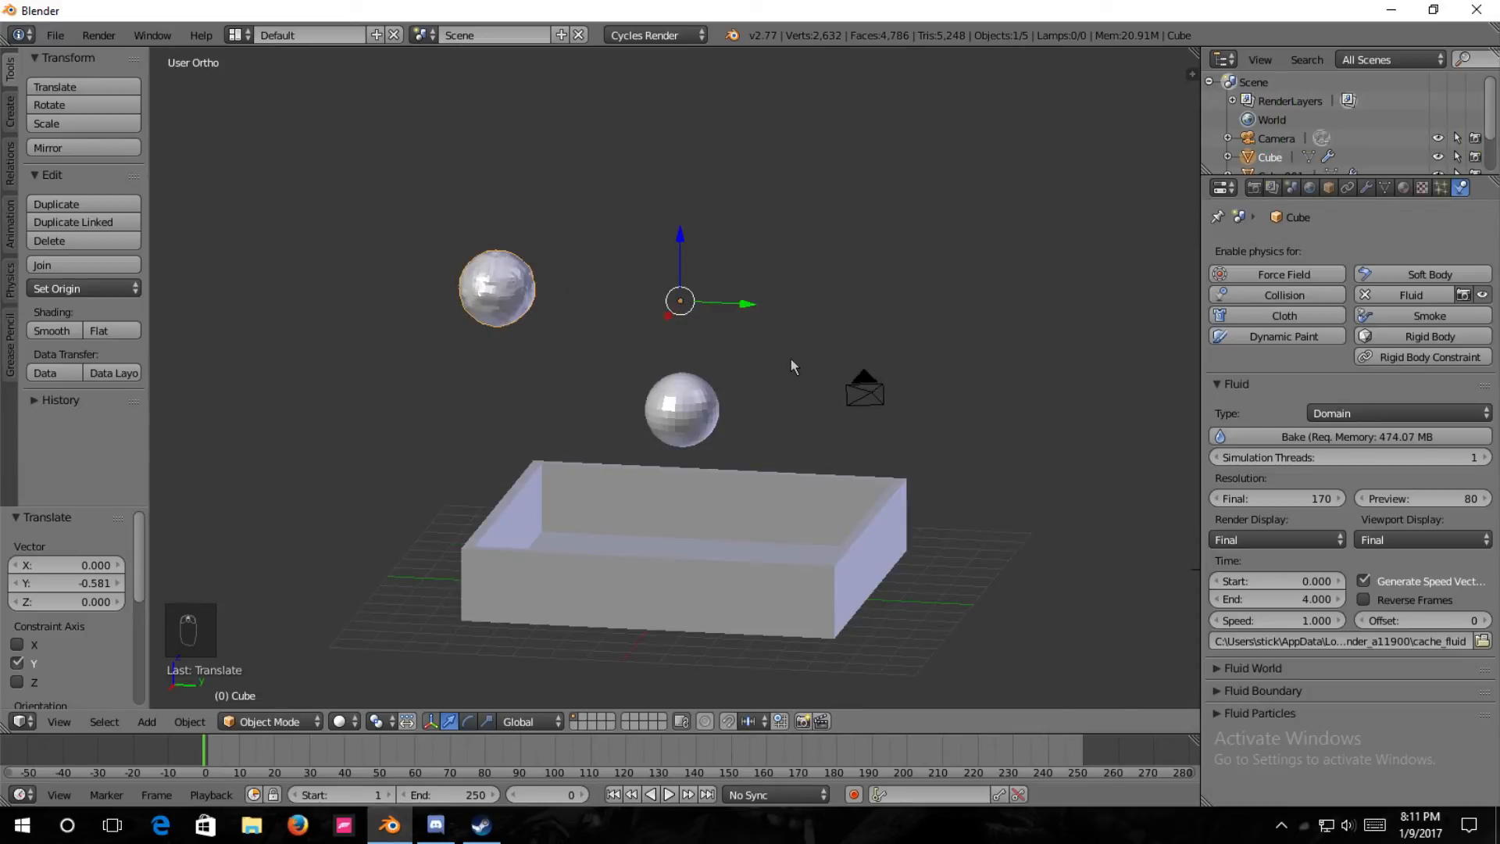
right_click(1349, 827)
left_click(1352, 731)
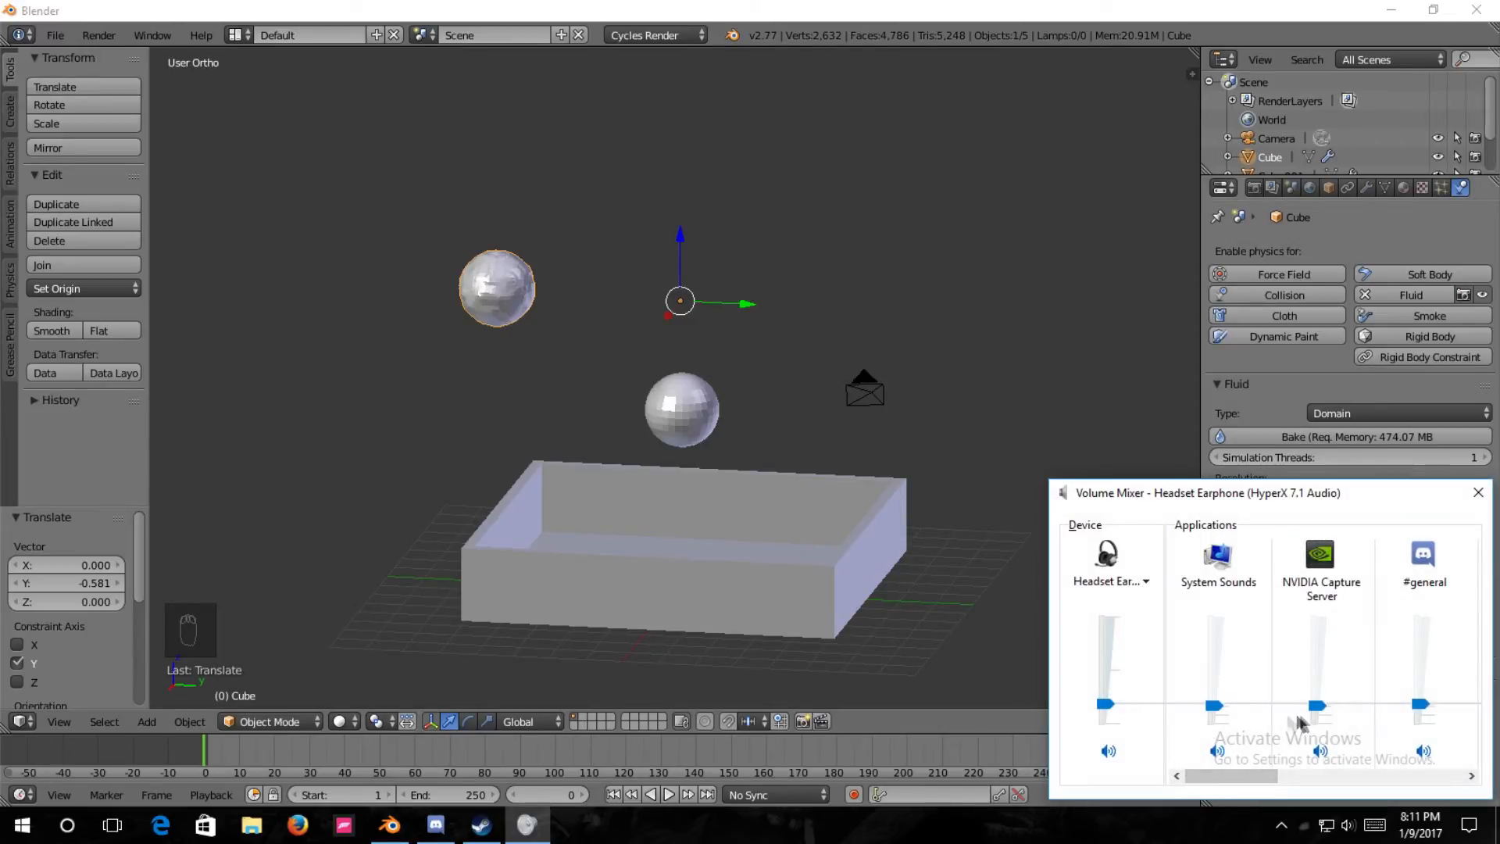
left_click_drag(1317, 706, 1318, 685)
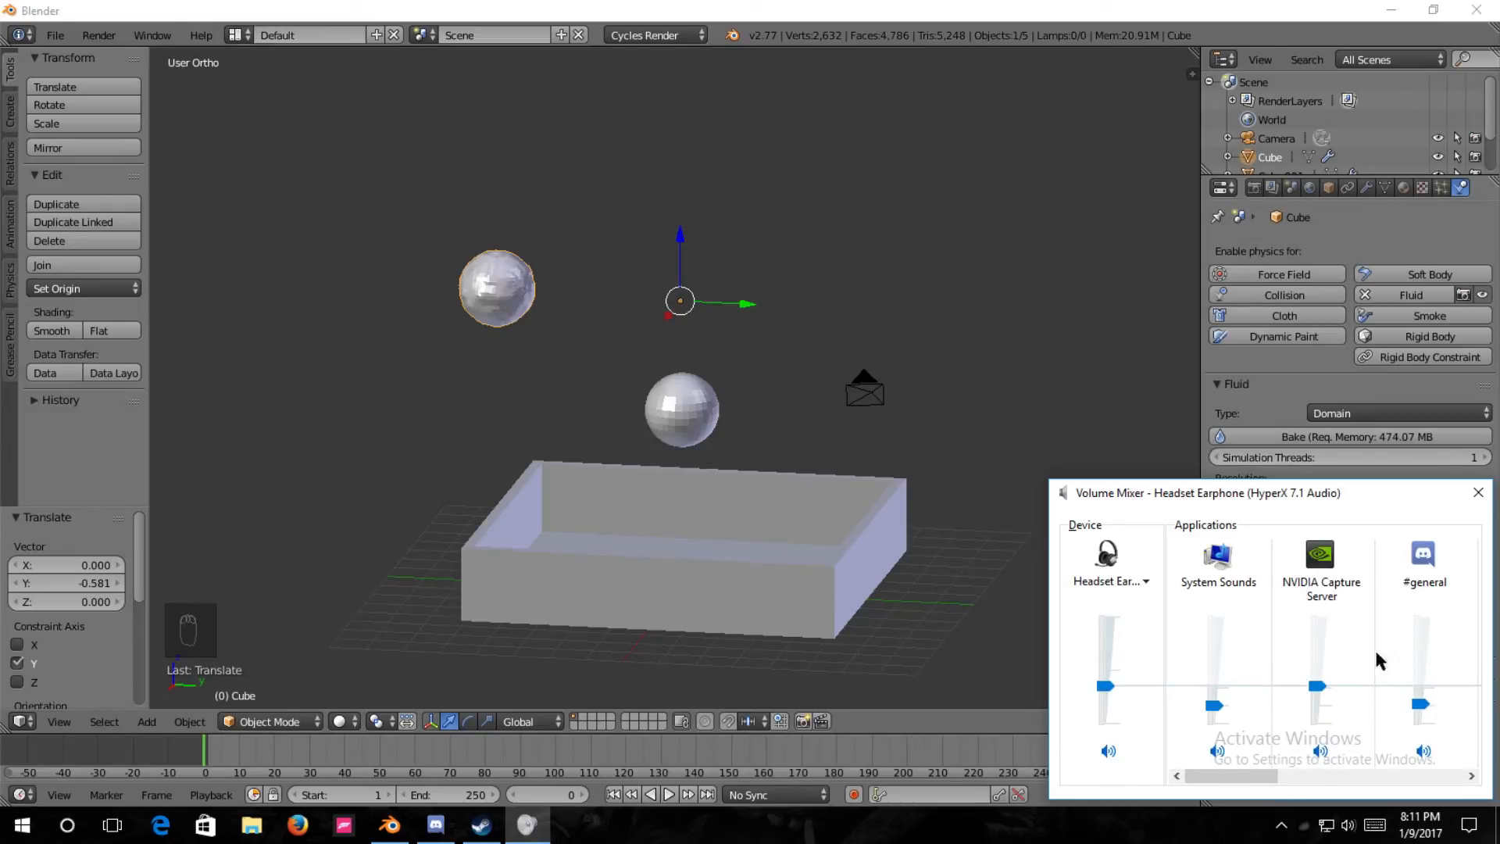
left_click(1479, 494)
Examine the baked fluid frame by frame to about frame 55, and return the animation to frame 0.
mouse_move(656, 578)
middle_mouse_down()
mouse_move(690, 575)
mouse_move(662, 600)
middle_mouse_up()
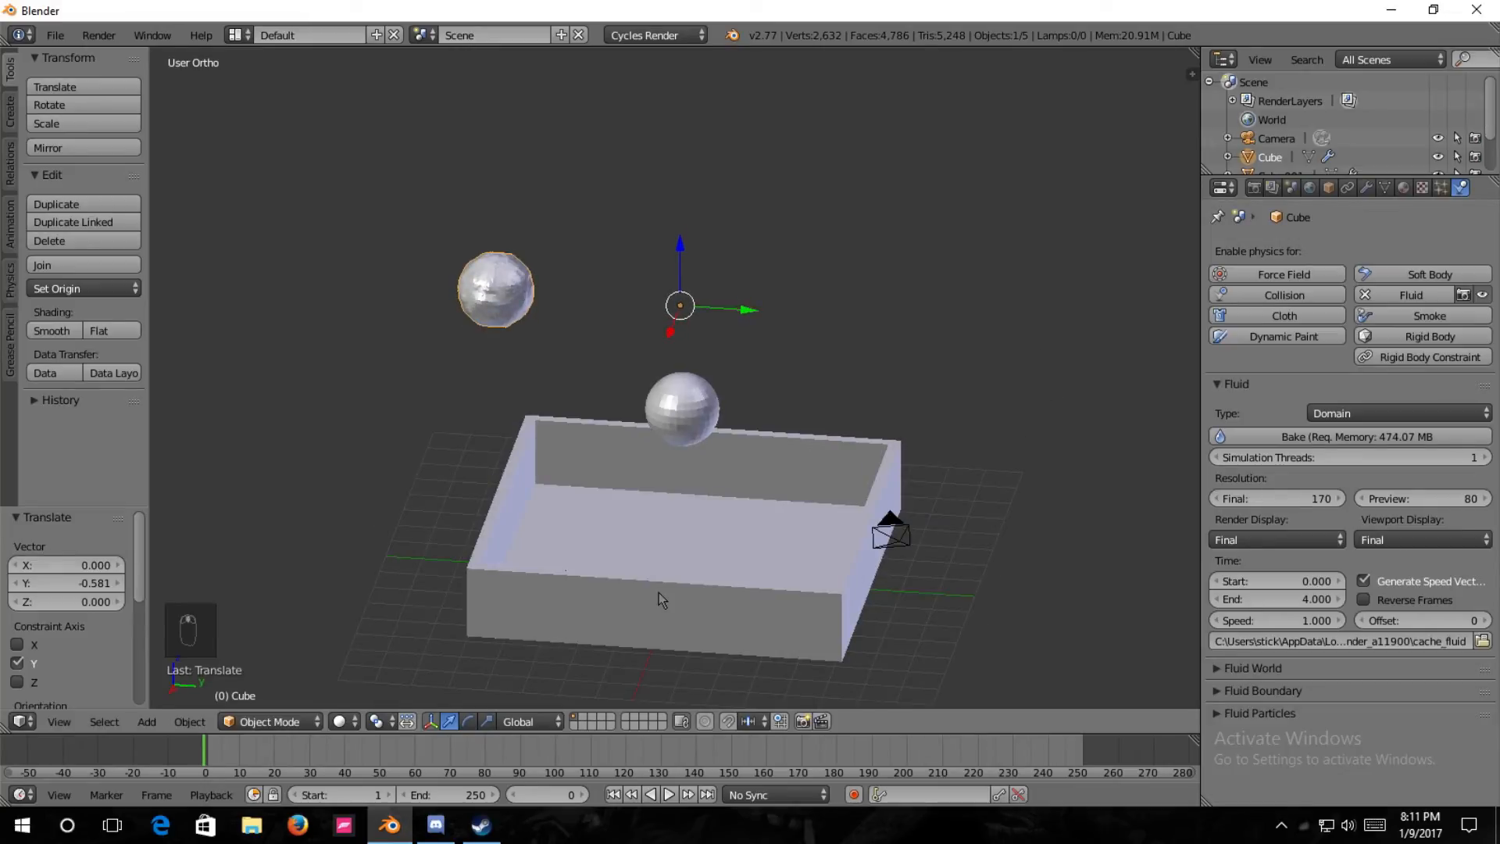
scroll(852, 452, "down", 2)
mouse_move(852, 452)
middle_mouse_down()
mouse_move(840, 455)
mouse_move(852, 425)
middle_mouse_up()
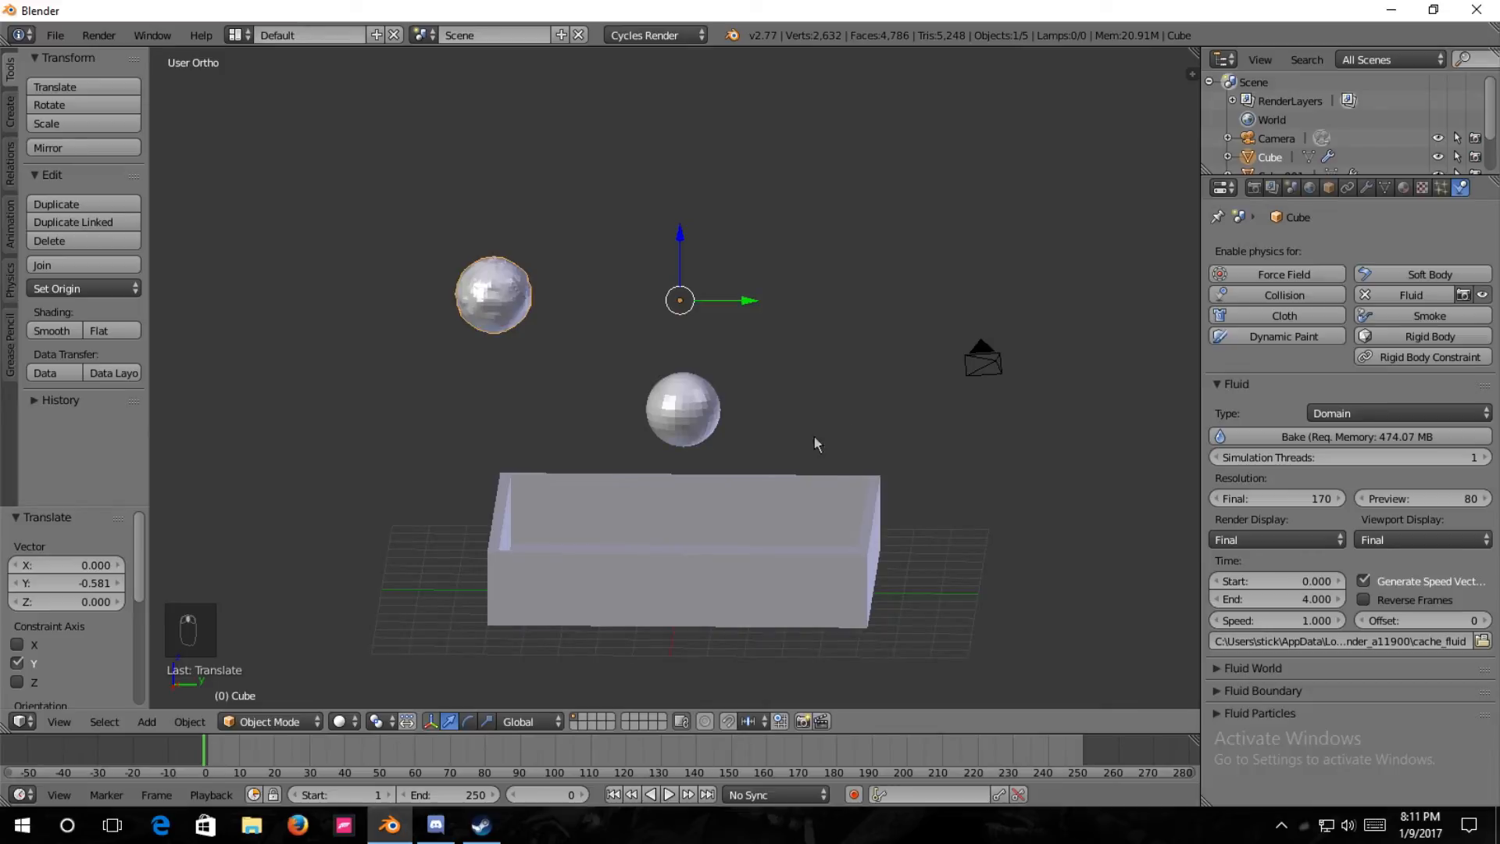
key("Right")
key("Right")
key("Right")
key("Right")
key("Right")
key("Right")
key("Right")
key("Right")
key("Right")
key("Right")
key("Right")
key("Right")
key("Right")
key("Right")
key("Right")
key("Right")
key("Right")
key("Right")
key("Right")
key("Right")
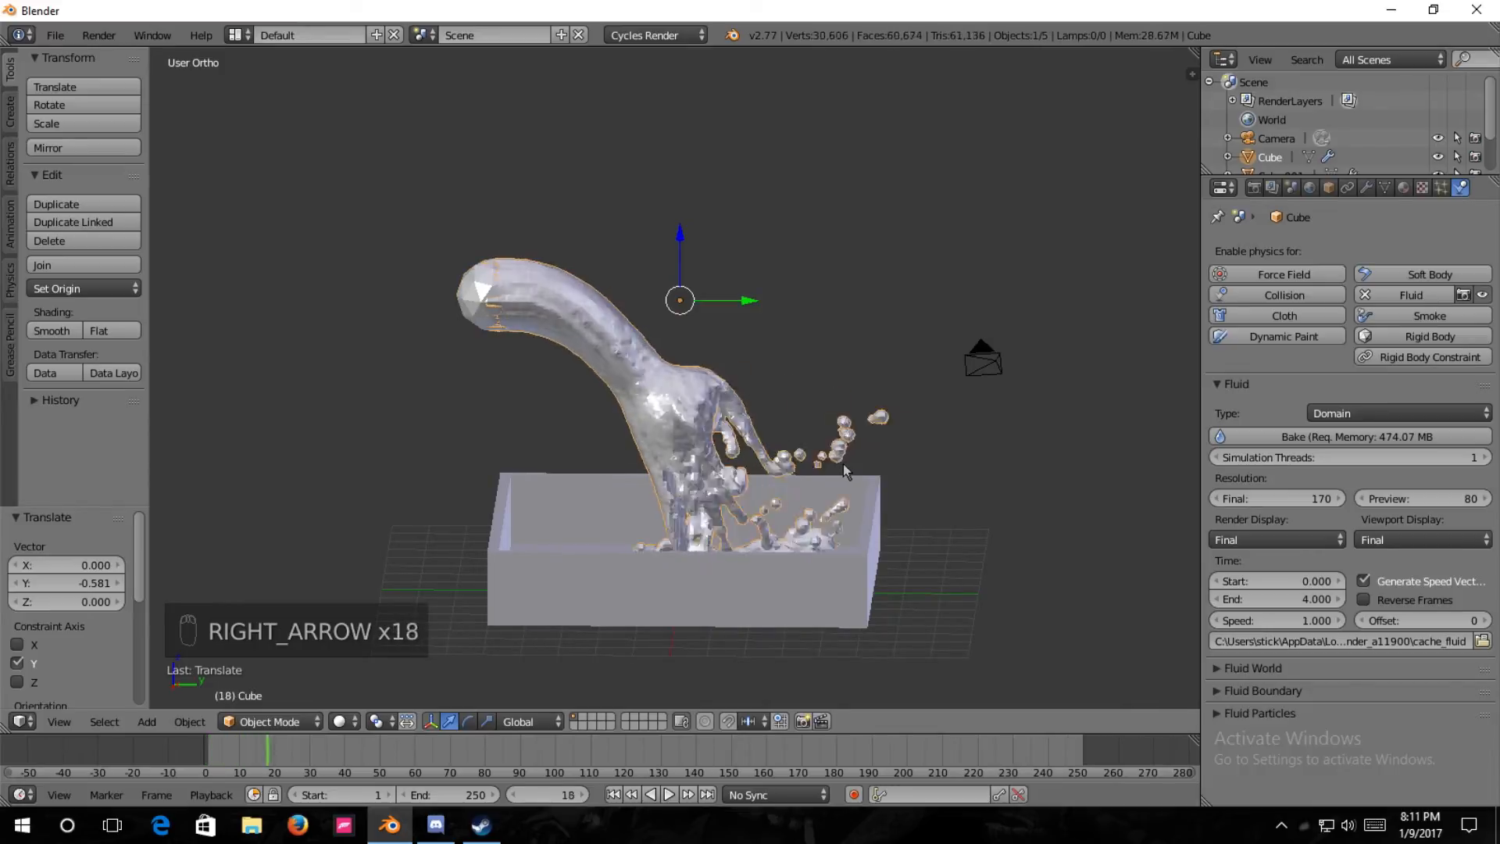
key("Right")
key("Right")
key("Right")
key("Right")
key("Right")
key("Right")
key("Right")
key("Right")
key("Right")
key("Right")
key("Right")
key("Right")
key("Right")
key("Right")
key("Right")
key("Right")
key("Right")
key("Right")
key("Right")
key("Right")
key("Left")
key("Left")
key("Left")
key("Left")
key("Left")
key("Left")
key("Left")
key("Left")
key("Left")
key("Left")
key("Left")
key("Left")
key("Left")
key("Left")
key("Left")
key("Left")
key("Left")
key("Left")
key("Left")
key("Left")
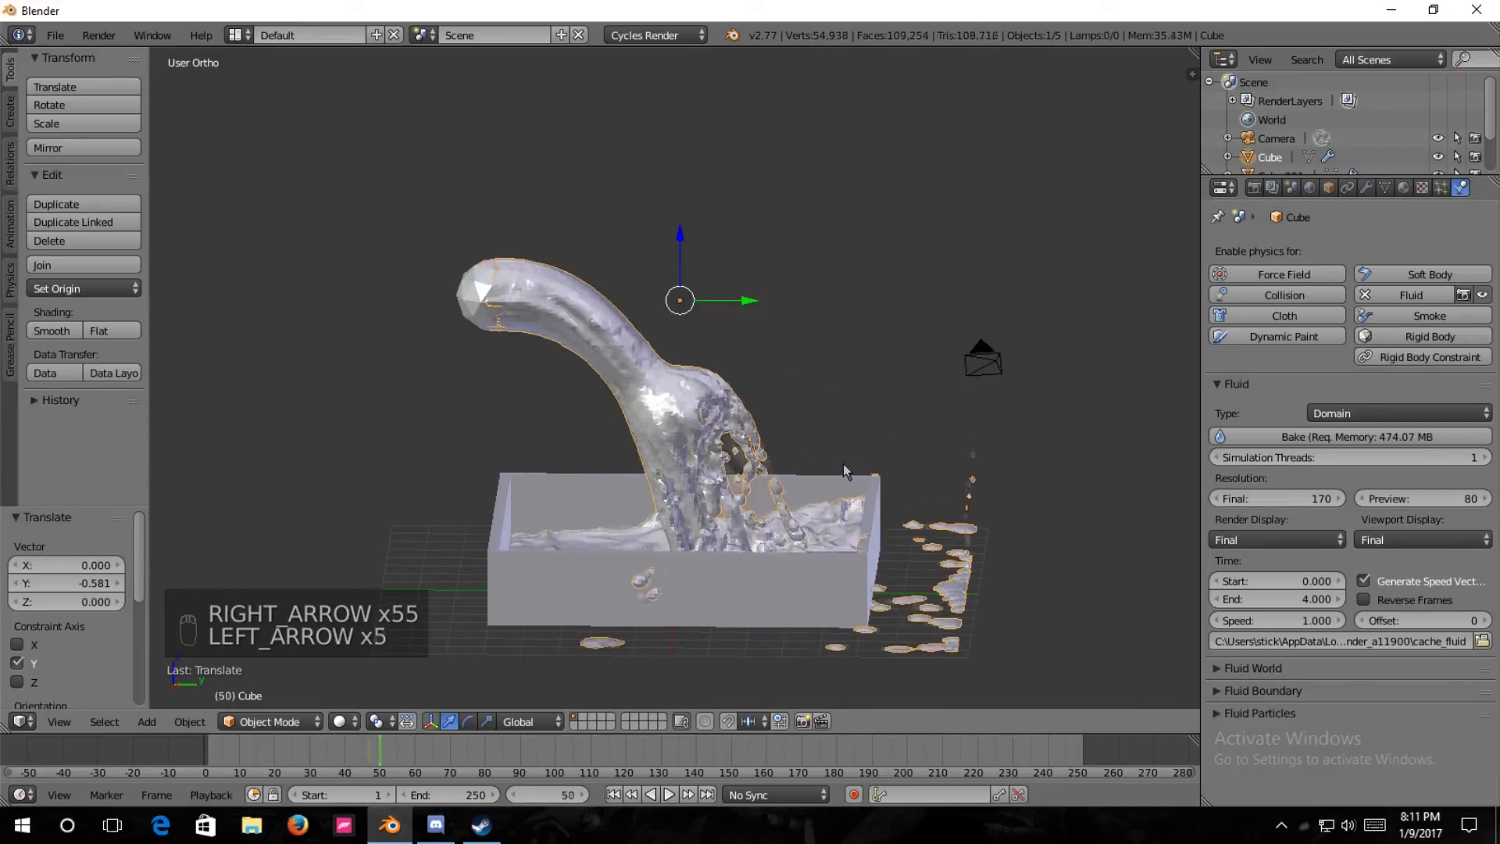
key("Left")
key("Left")
key("Left")
key("Left")
key("Left")
key("Left")
key("Left")
key("Left")
key("Left")
key("Left")
key("Left")
key("Left")
key("Left")
key("Left")
key("Left")
key("Left")
key("Left")
key("Left")
key("Left")
key("Left")
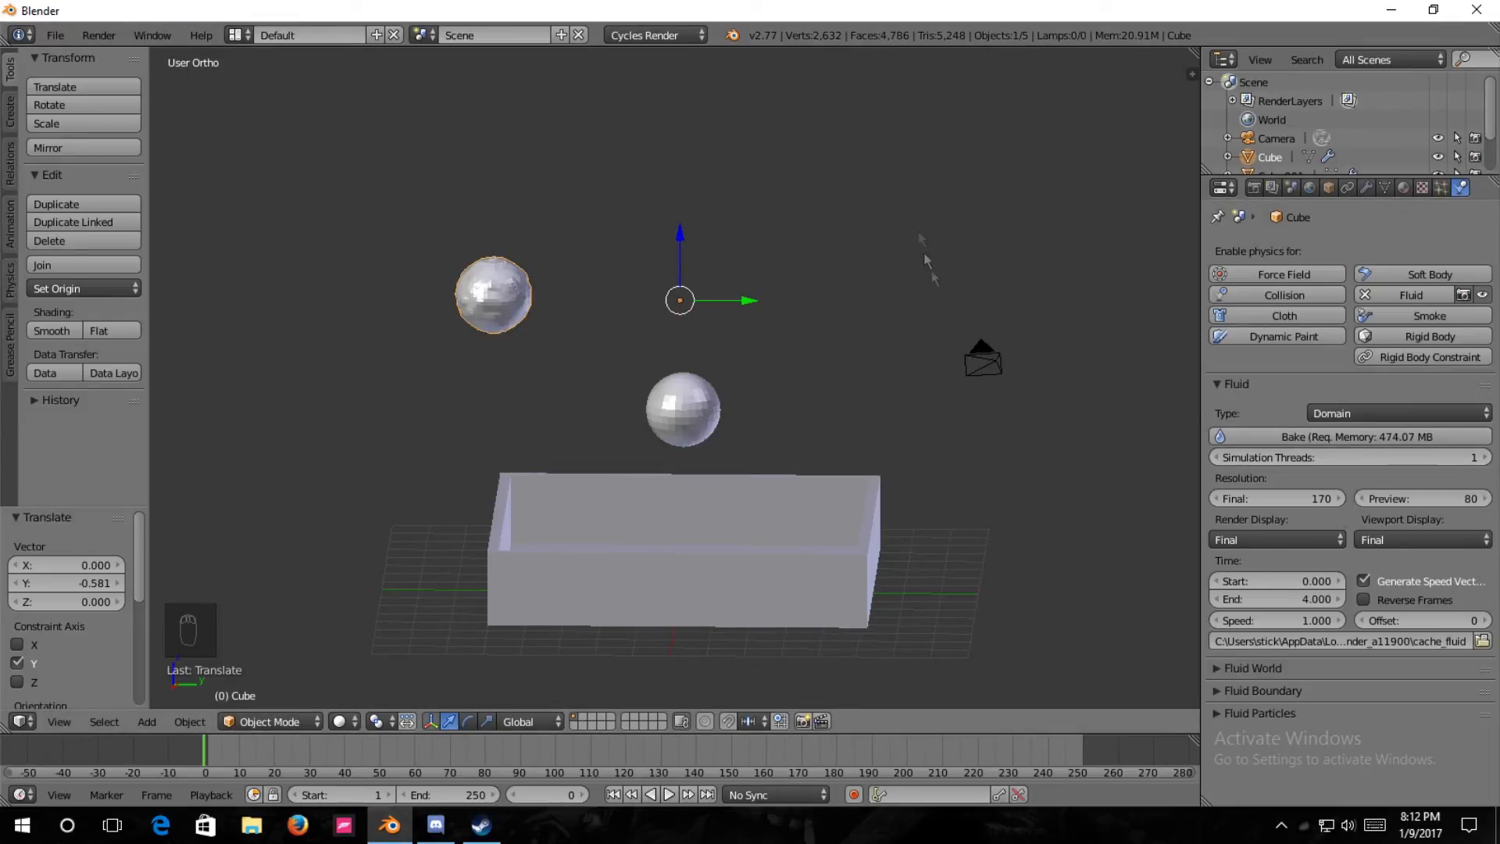
middle_click_drag(1034, 354, 1015, 379)
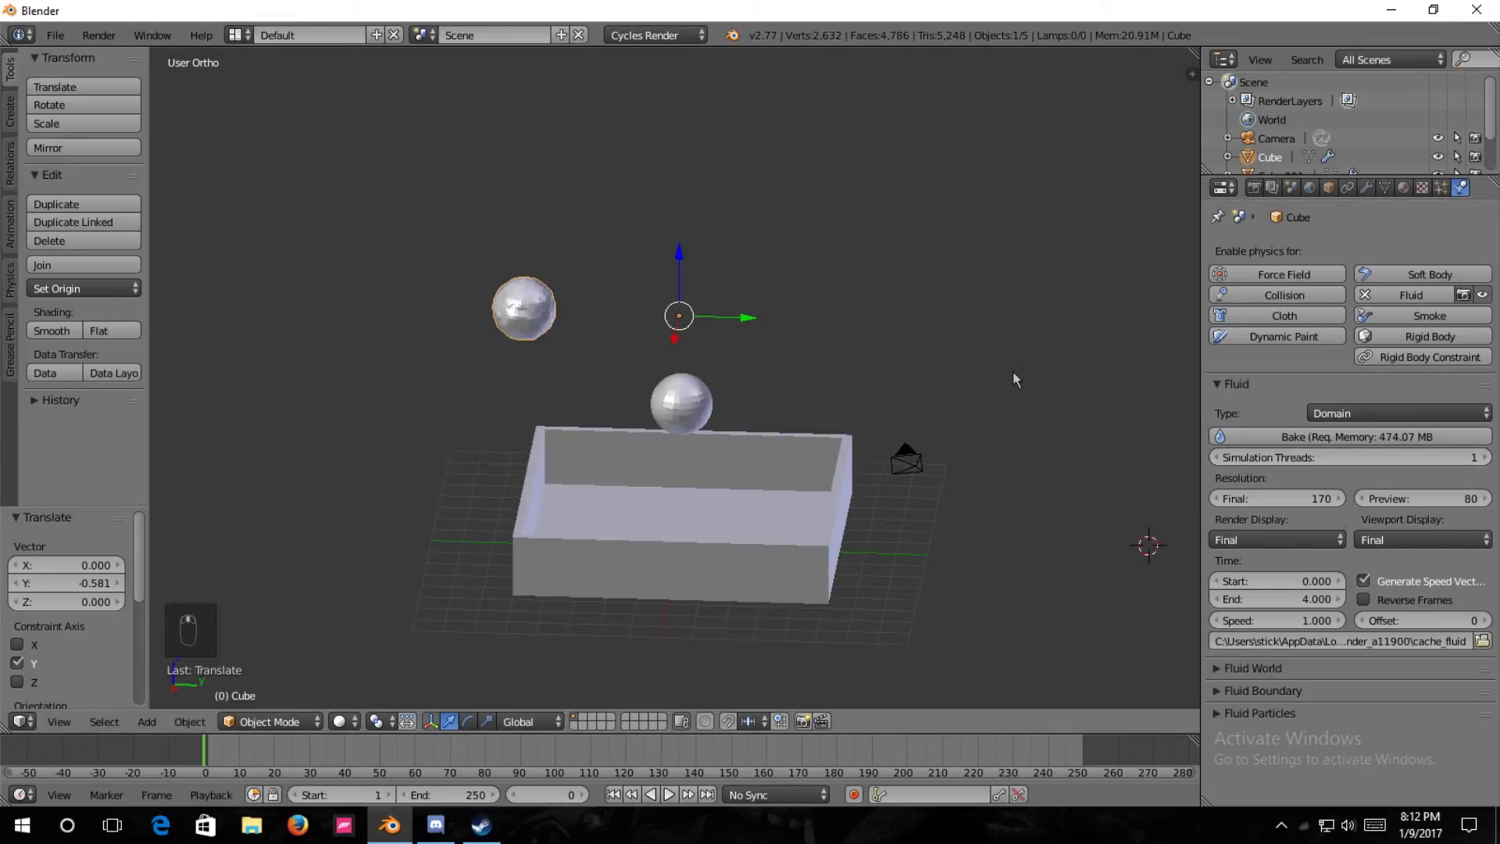
In the render settings, keep GPU Compute as the device and set the output format to AVI JPEG with RGB color.
scroll(987, 405, "up", 1)
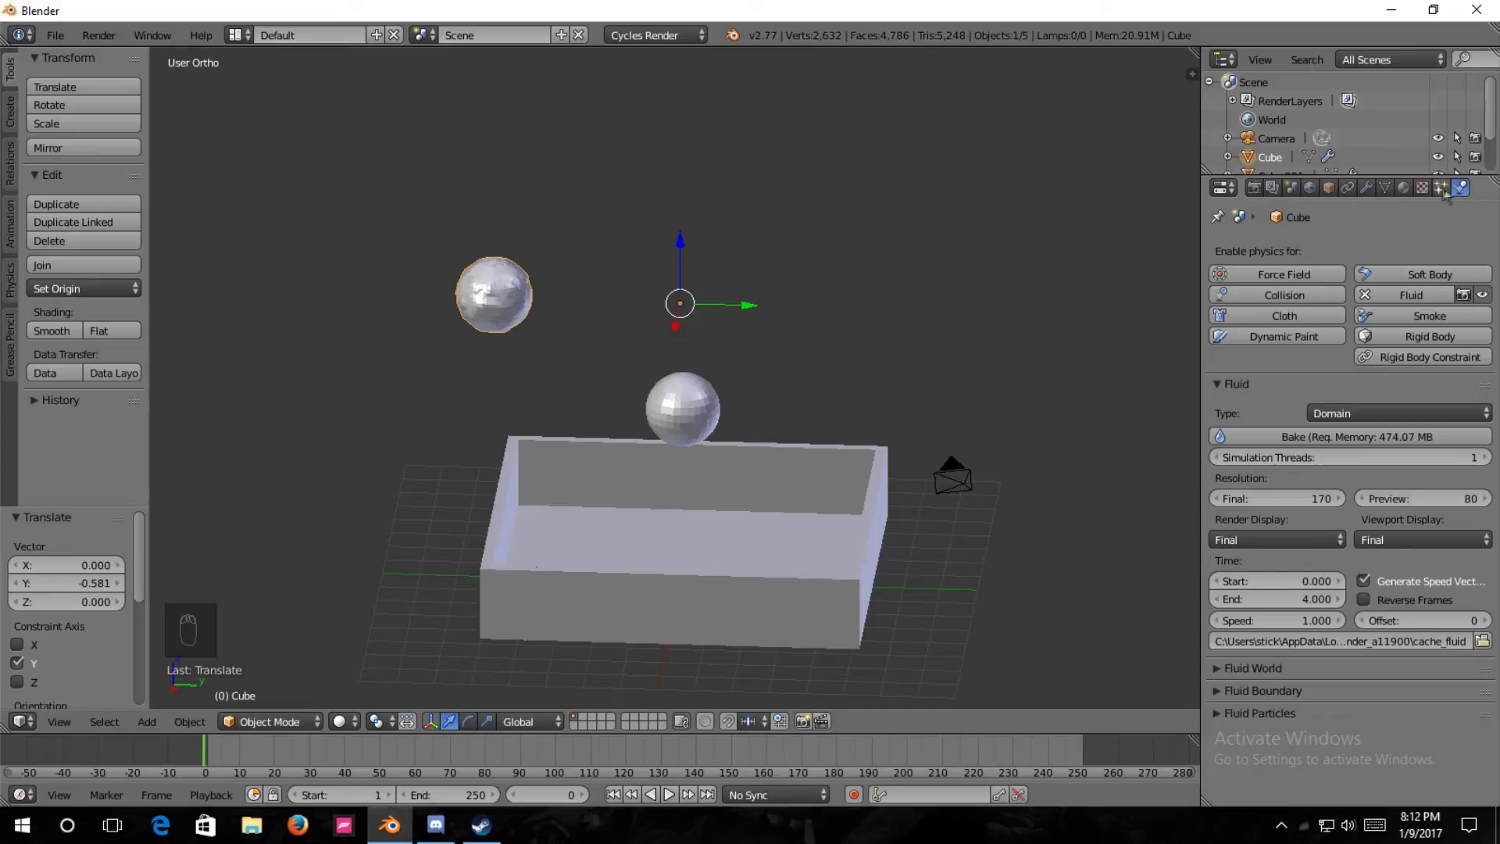
left_click(1255, 188)
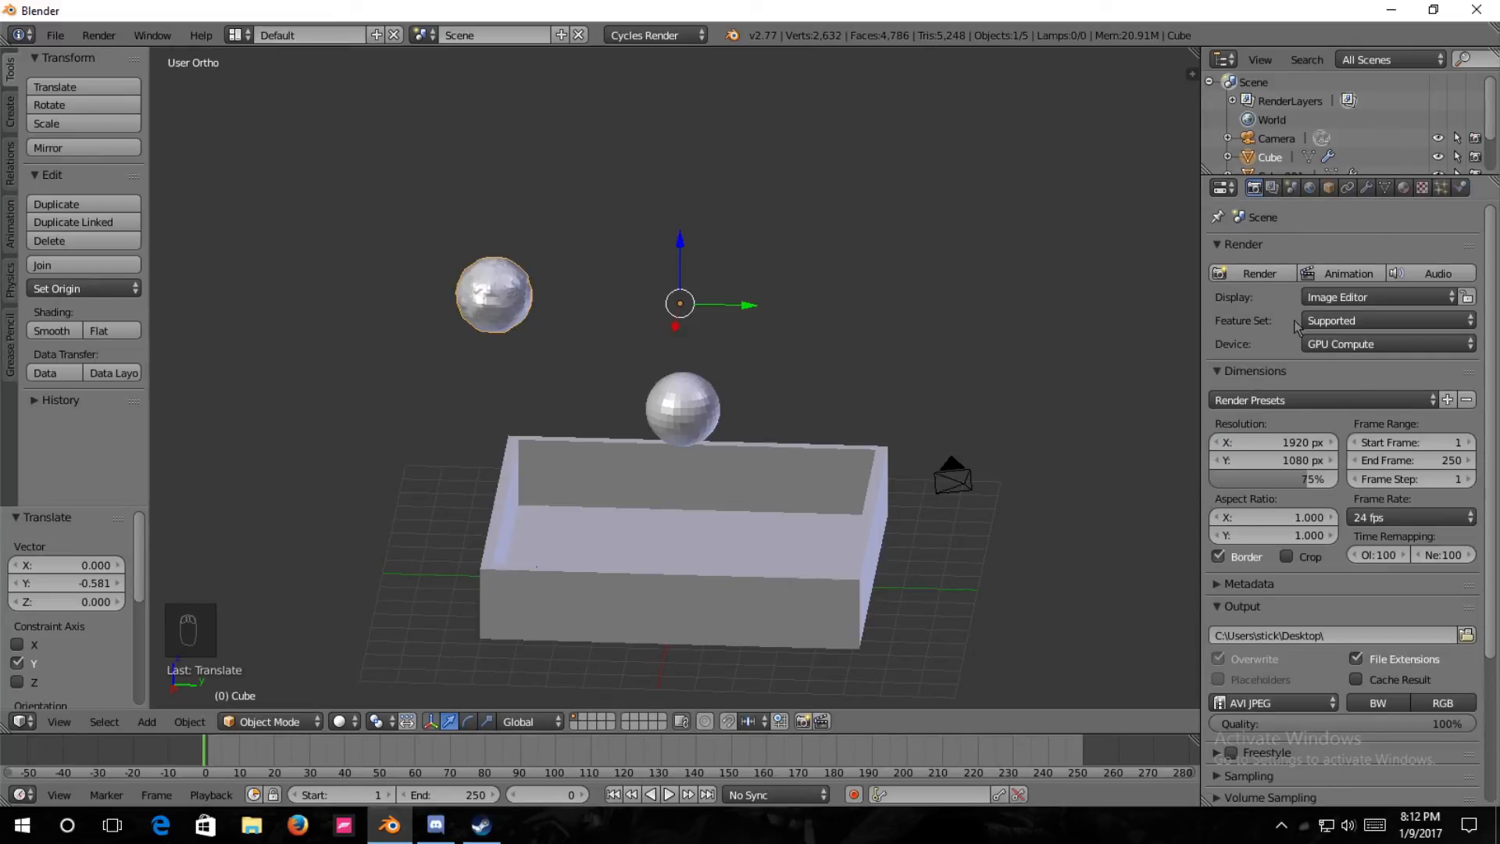
scroll(1299, 332, "down", 2)
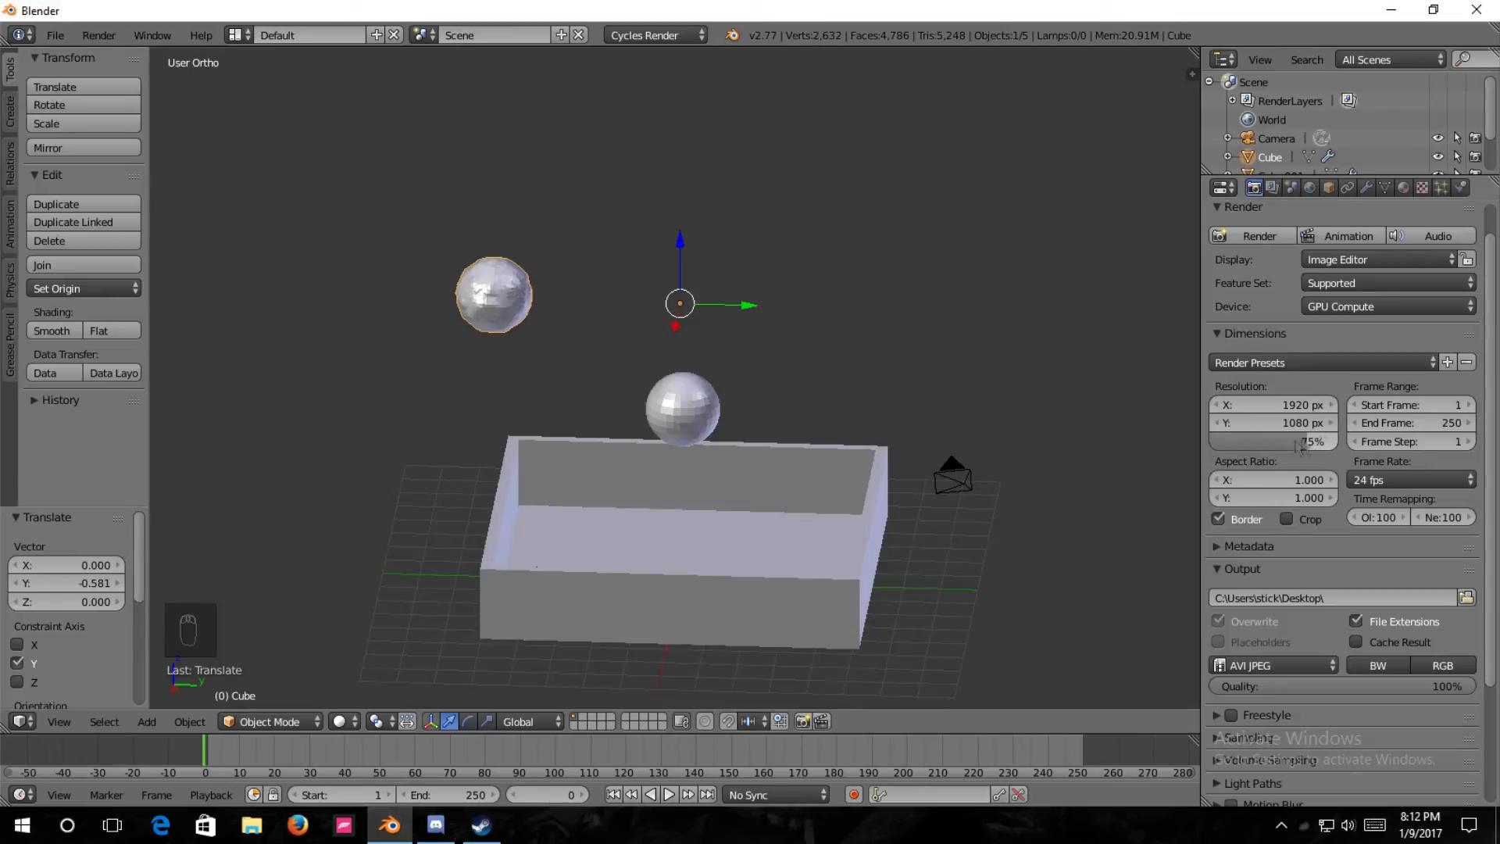
scroll(1338, 451, "up", 2)
left_click(1376, 344)
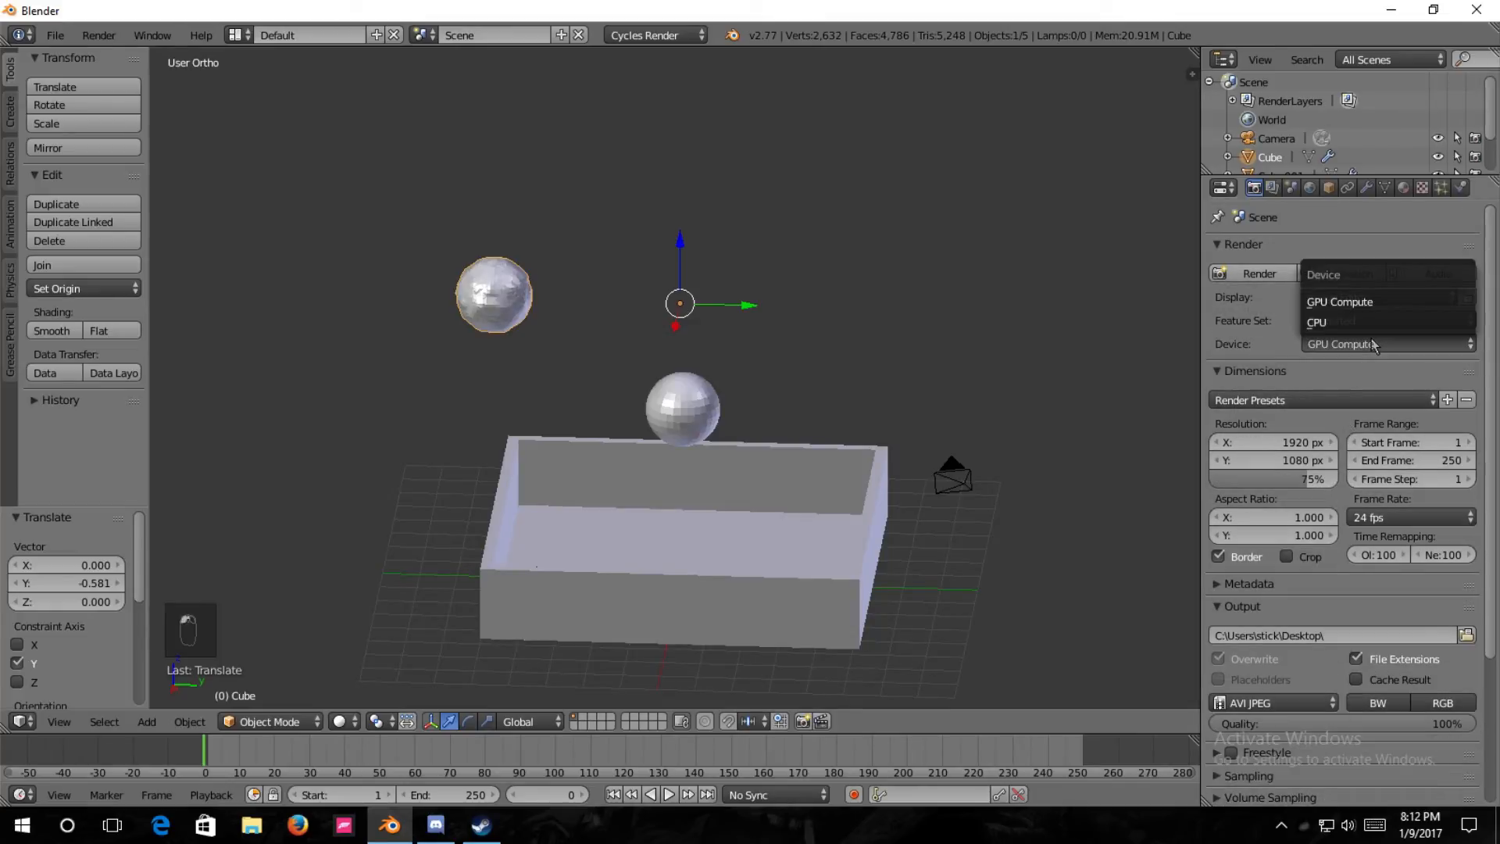
left_click(1374, 345)
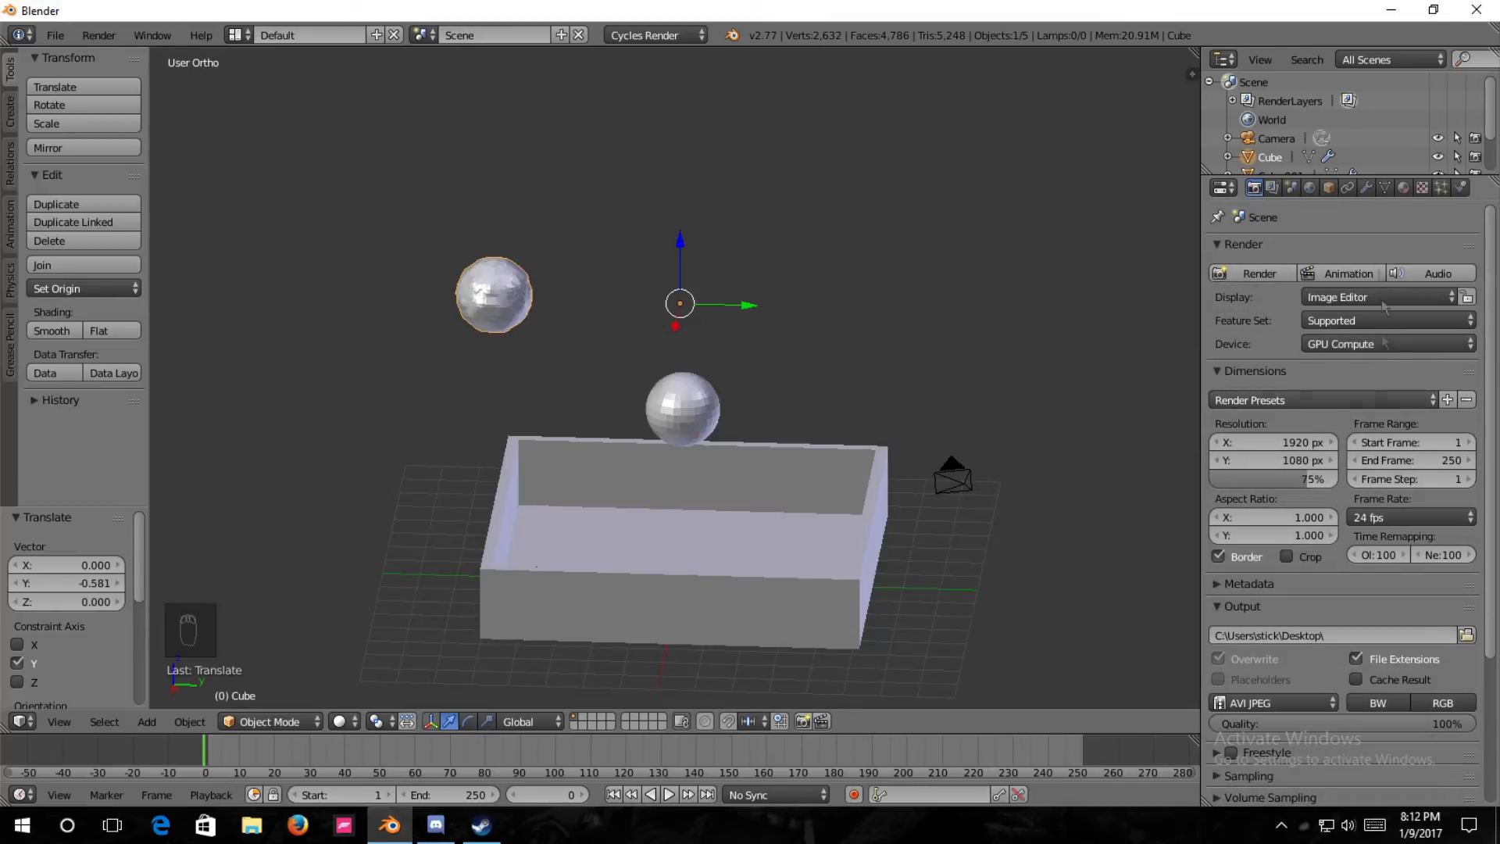
scroll(1334, 255, "down", 6)
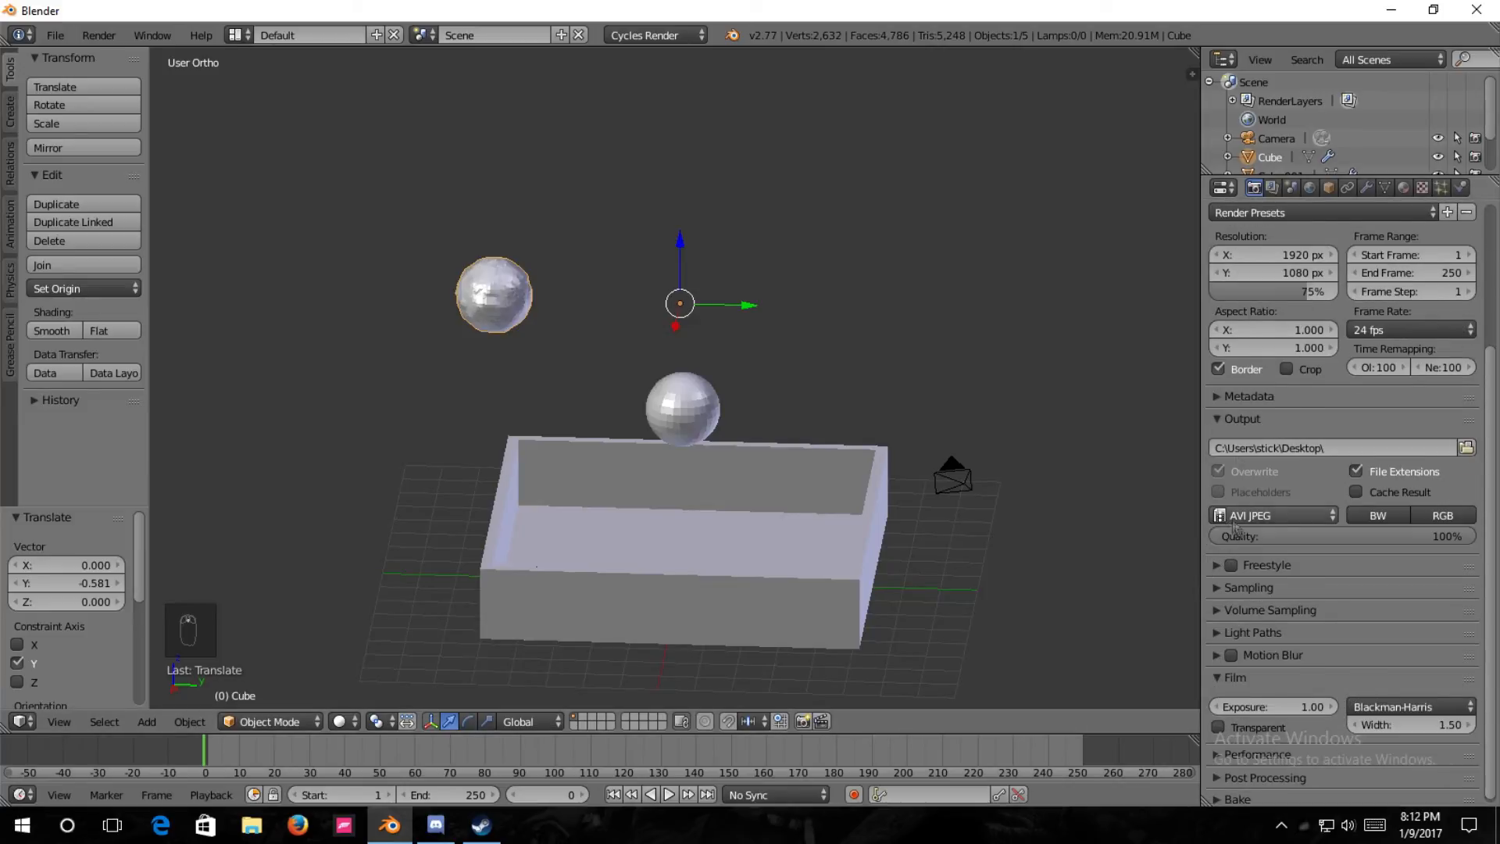
left_click(1249, 521)
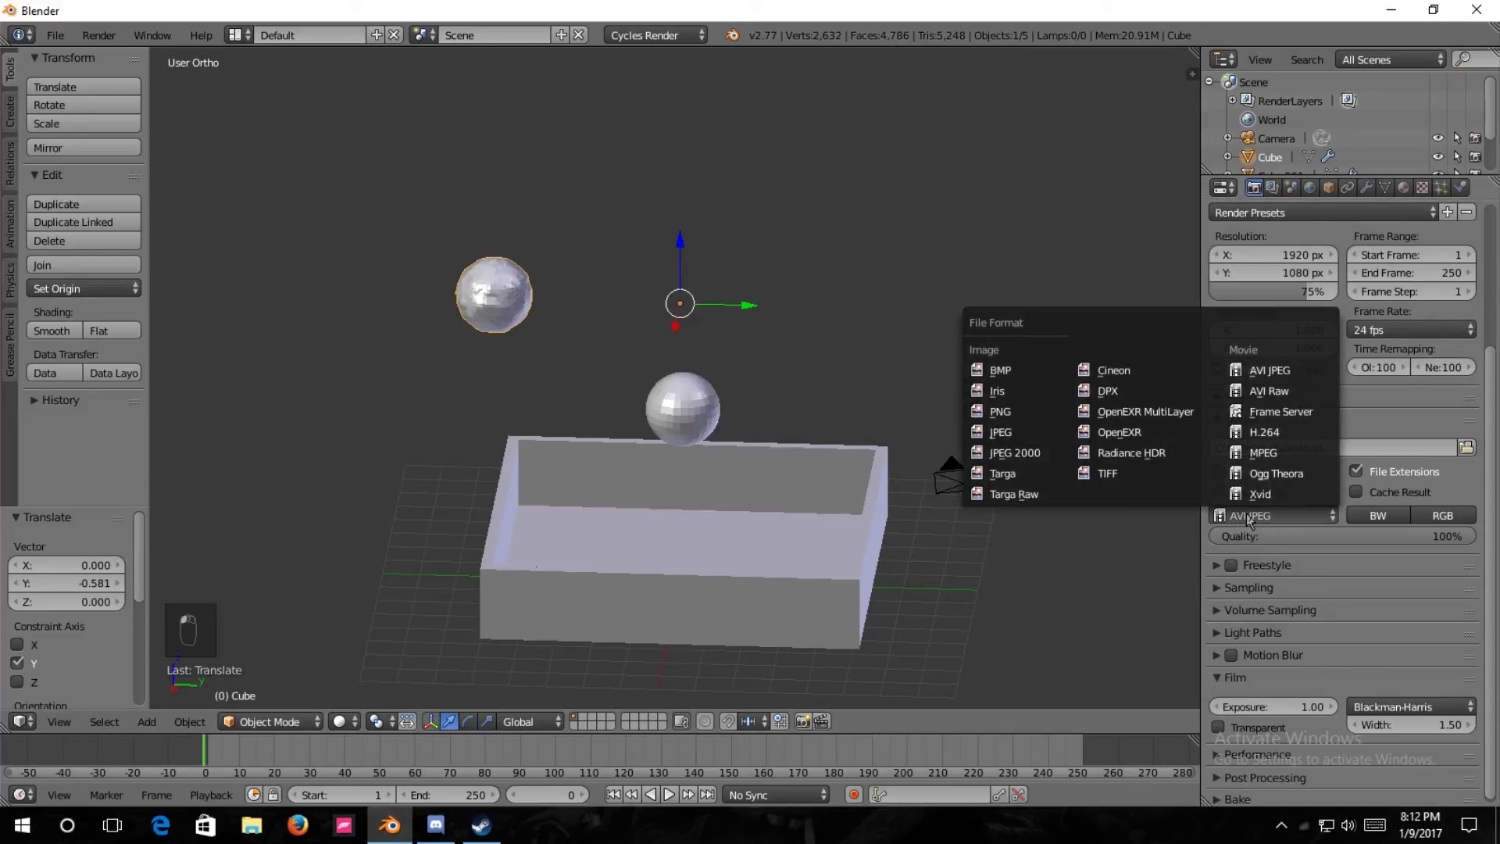
left_click(1293, 368)
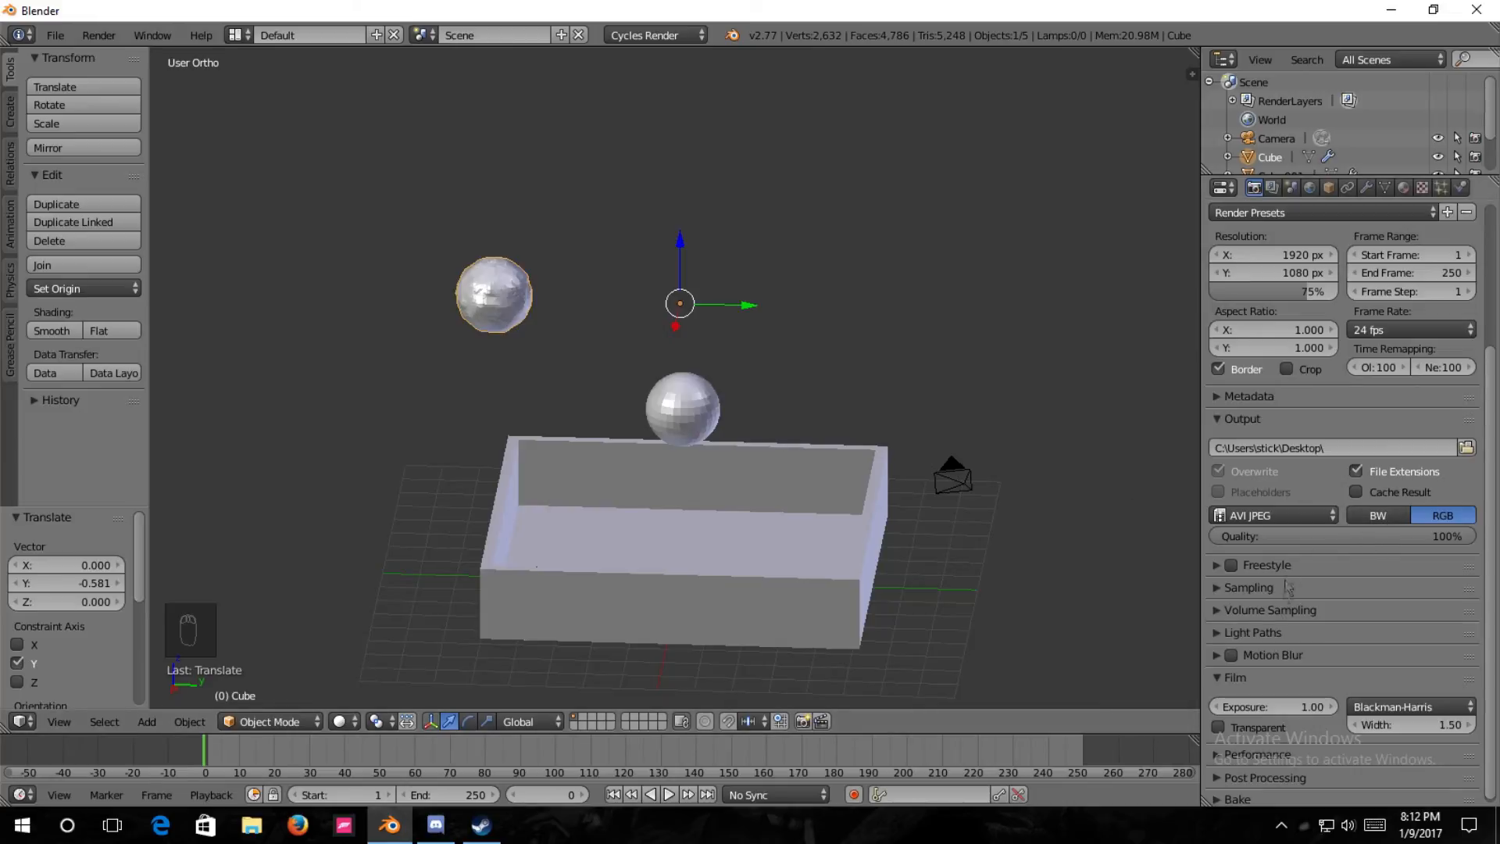
Check the Post Processing and Bake render settings, leaving the Film, Post Processing and Bake sections collapsed.
left_click(1216, 679)
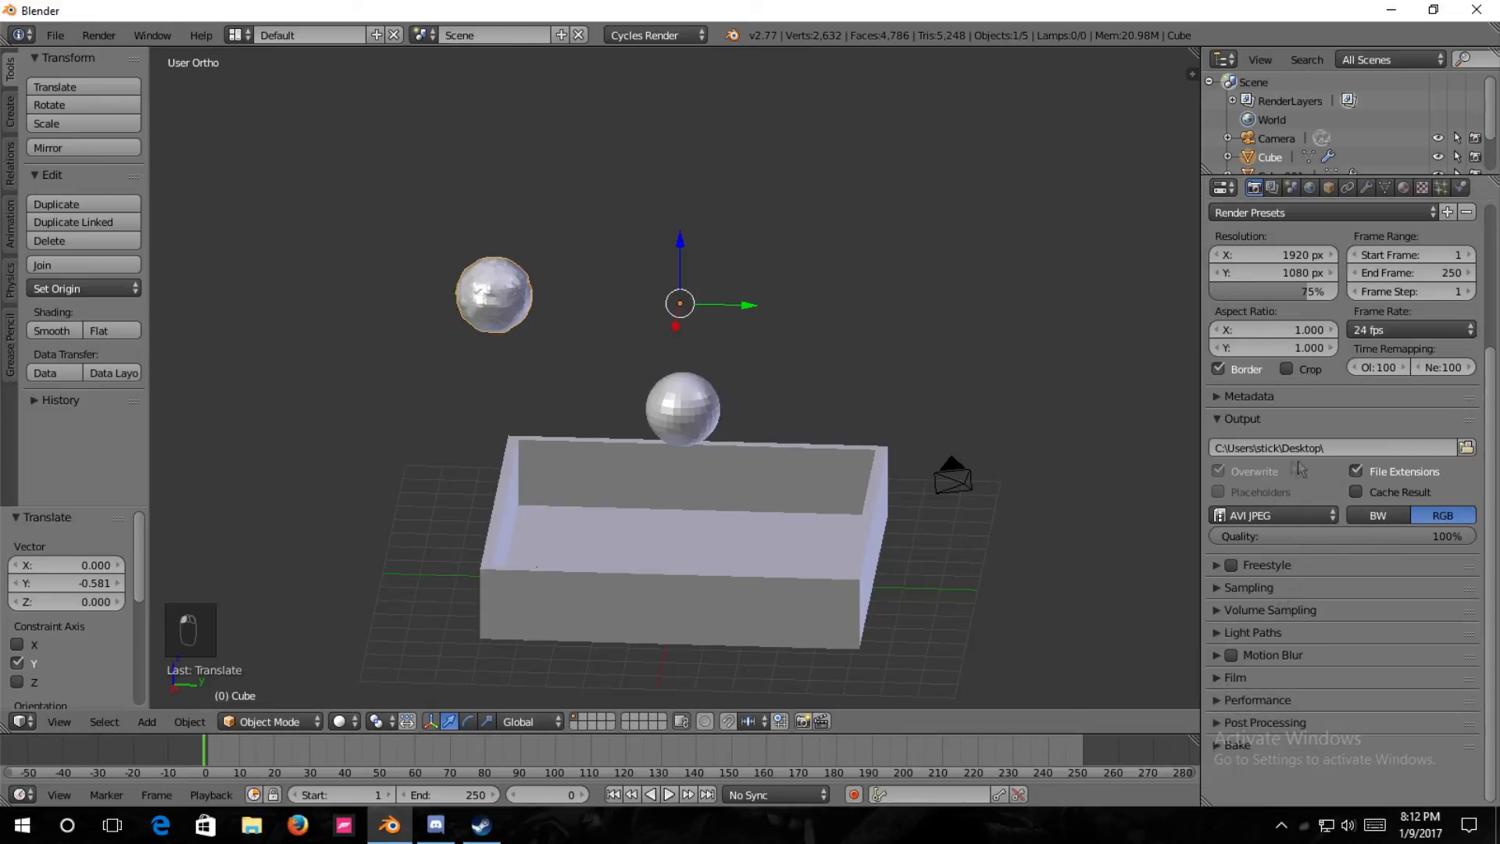
left_click(1223, 723)
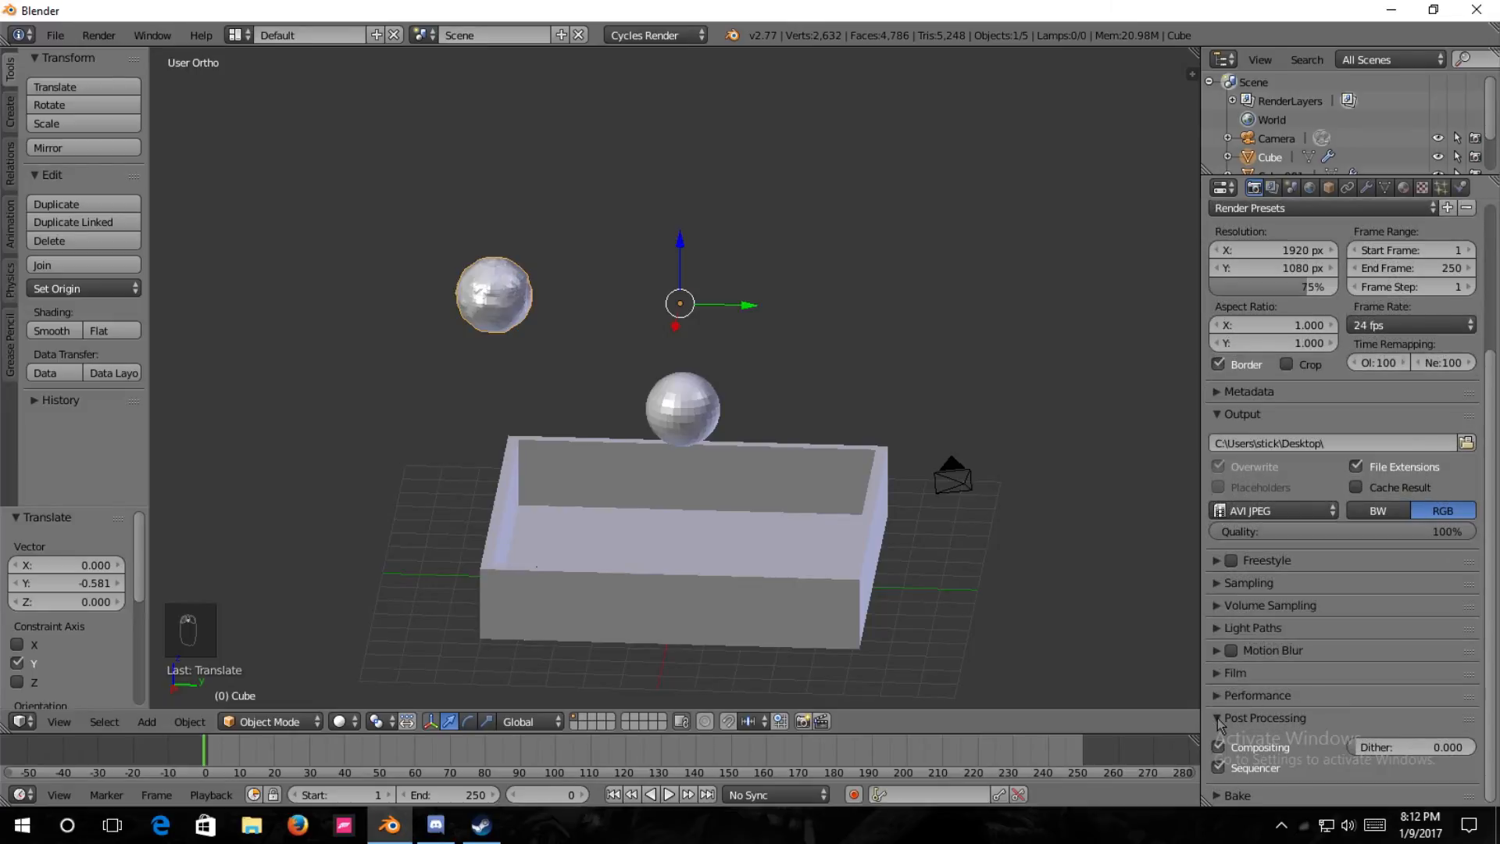
left_click(1220, 721)
left_click(1226, 740)
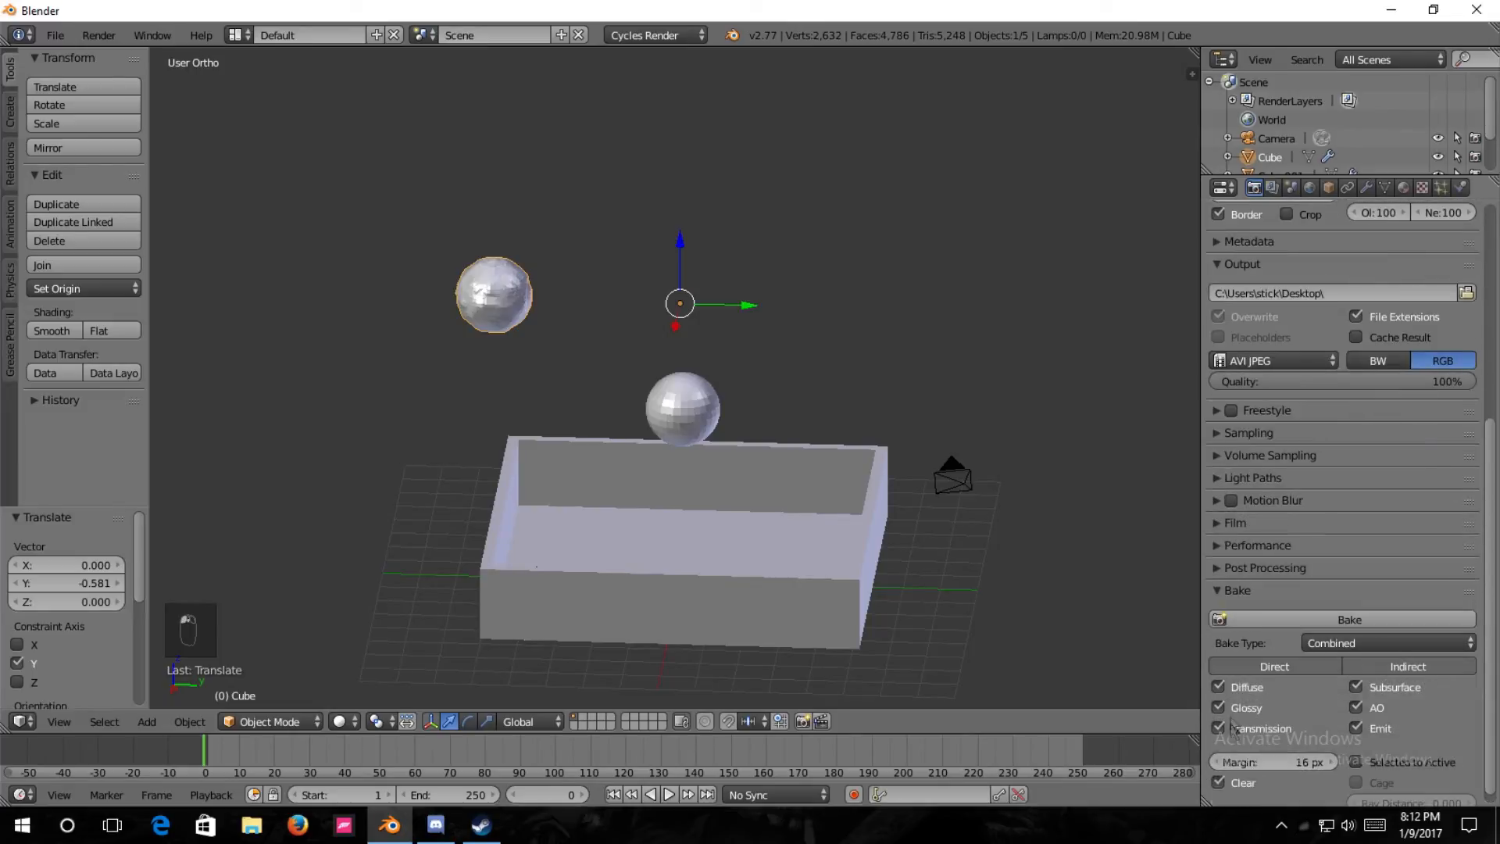
scroll(1231, 672, "down", 5)
left_click(1222, 578)
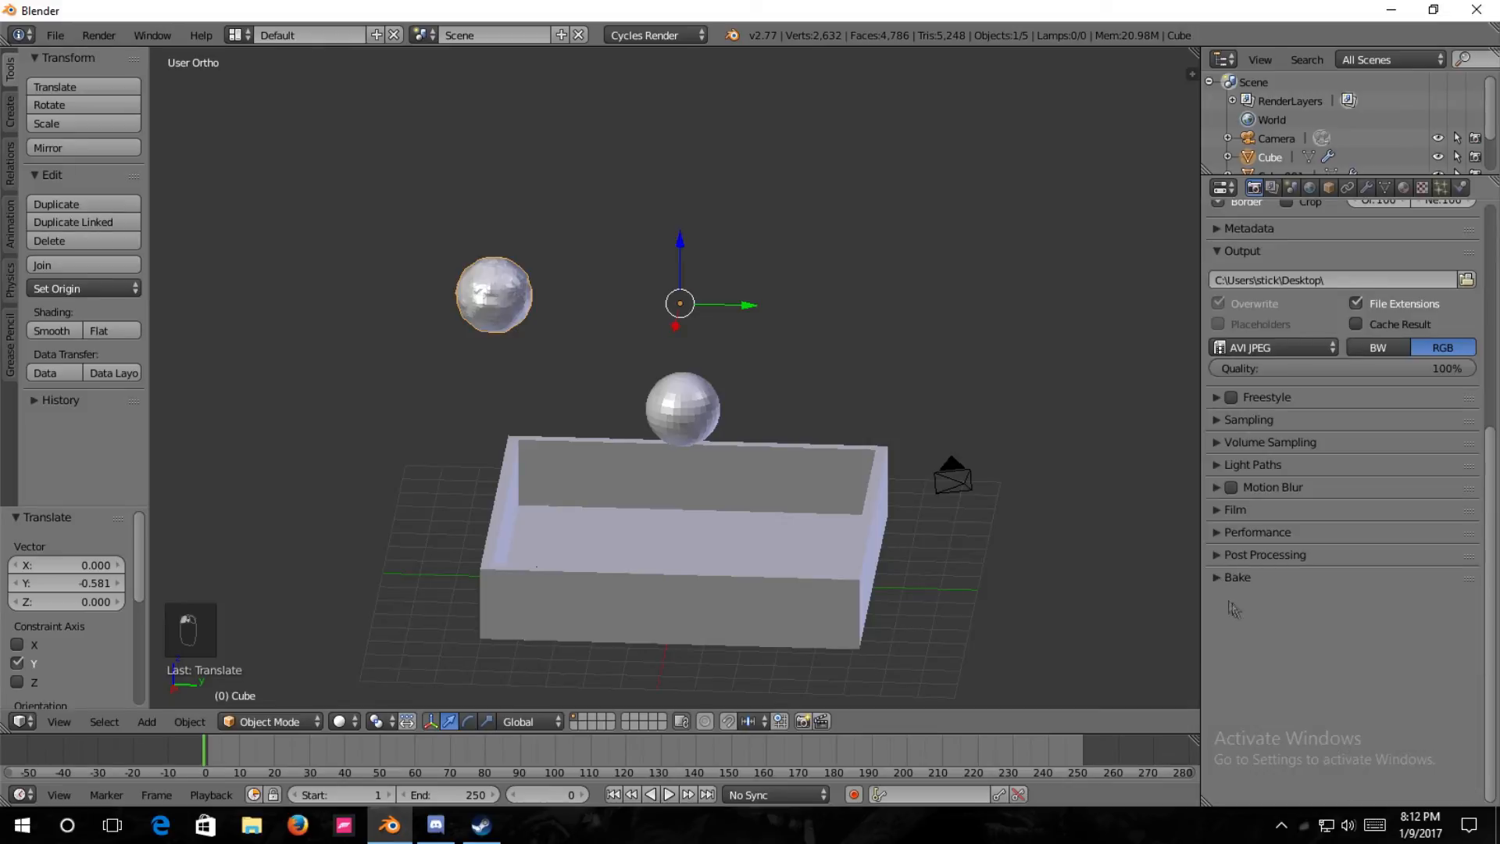
scroll(1282, 602, "up", 7)
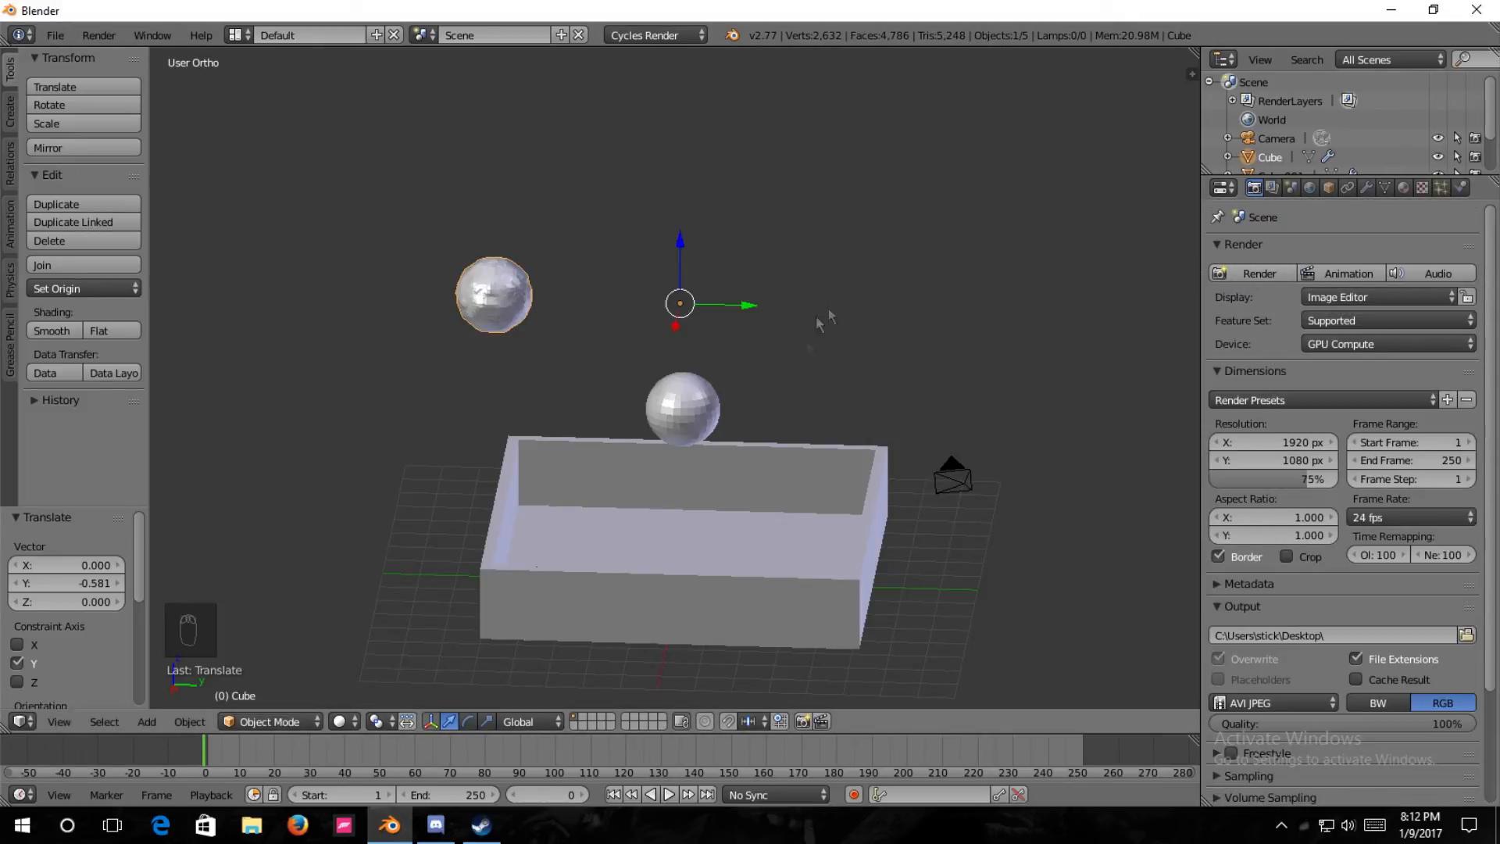
Add a Sun lamp to the scene while in camera view.
middle_click_drag(810, 470, 810, 438)
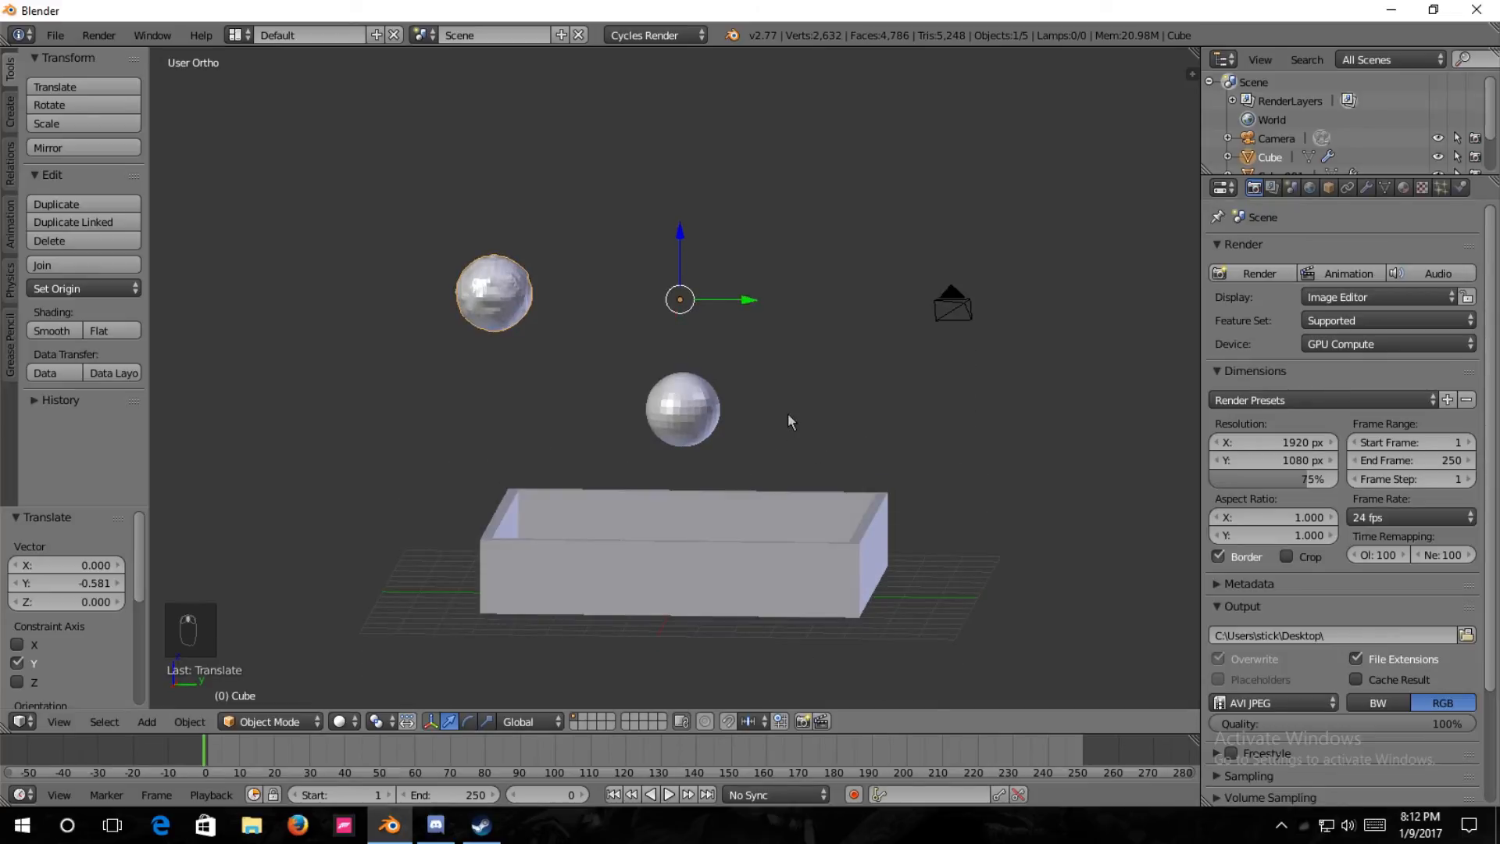
key("KP_0")
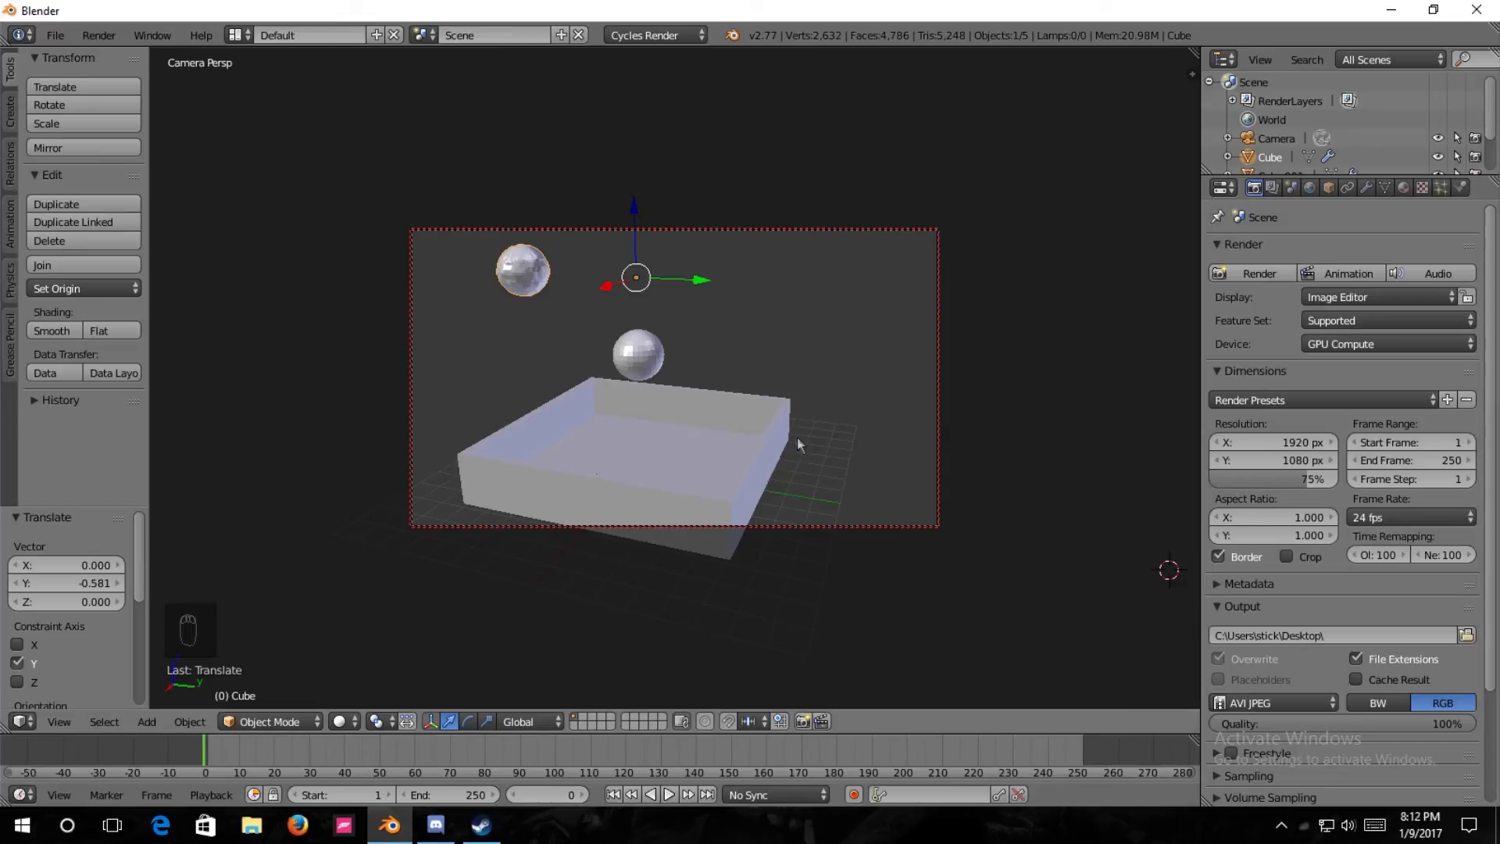
middle_click_drag(797, 437, 838, 418)
key("KP_0")
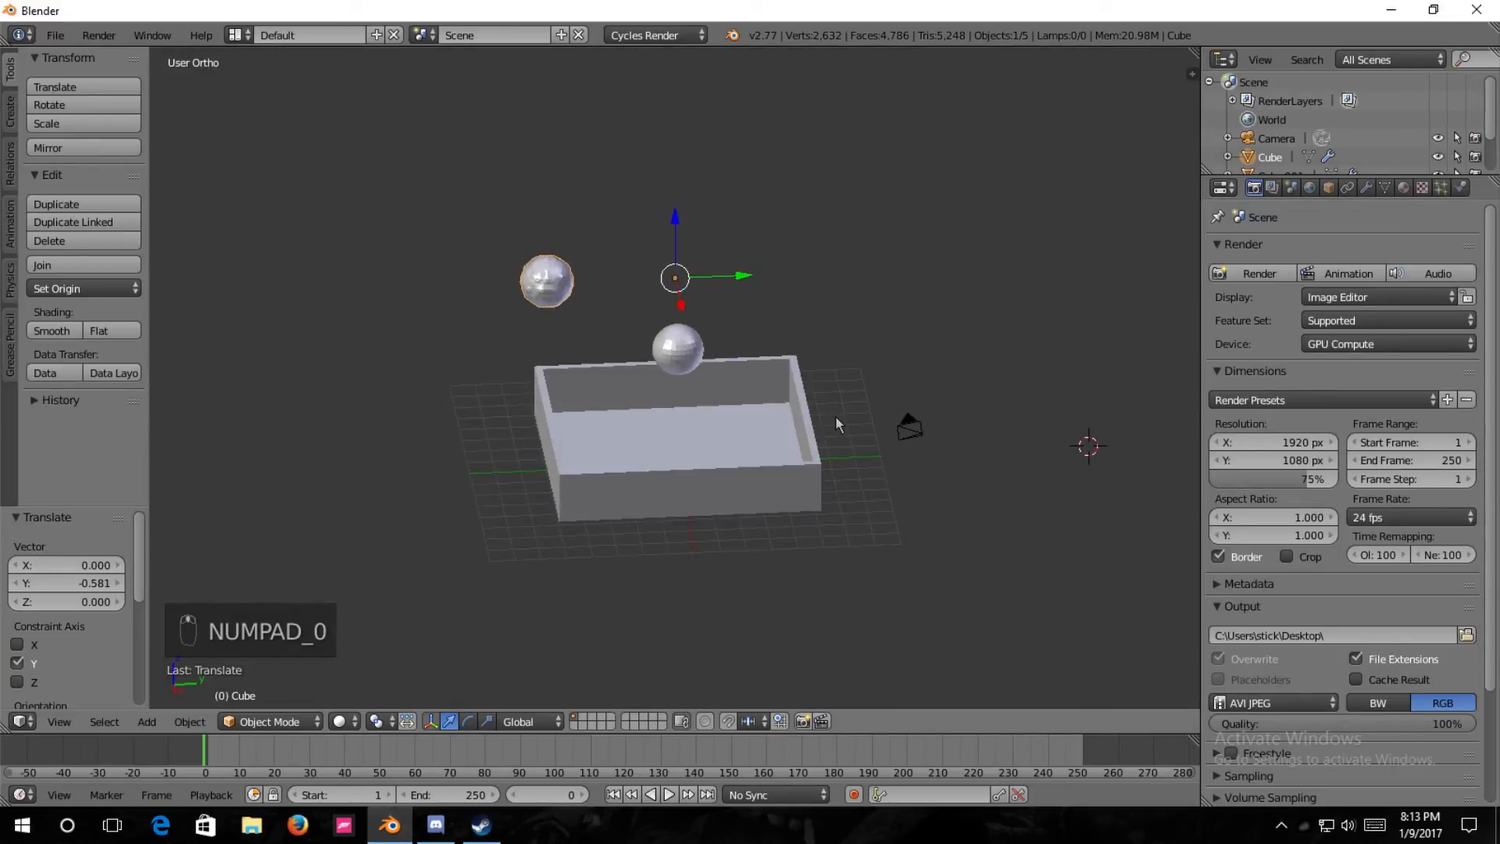
key("shift+a")
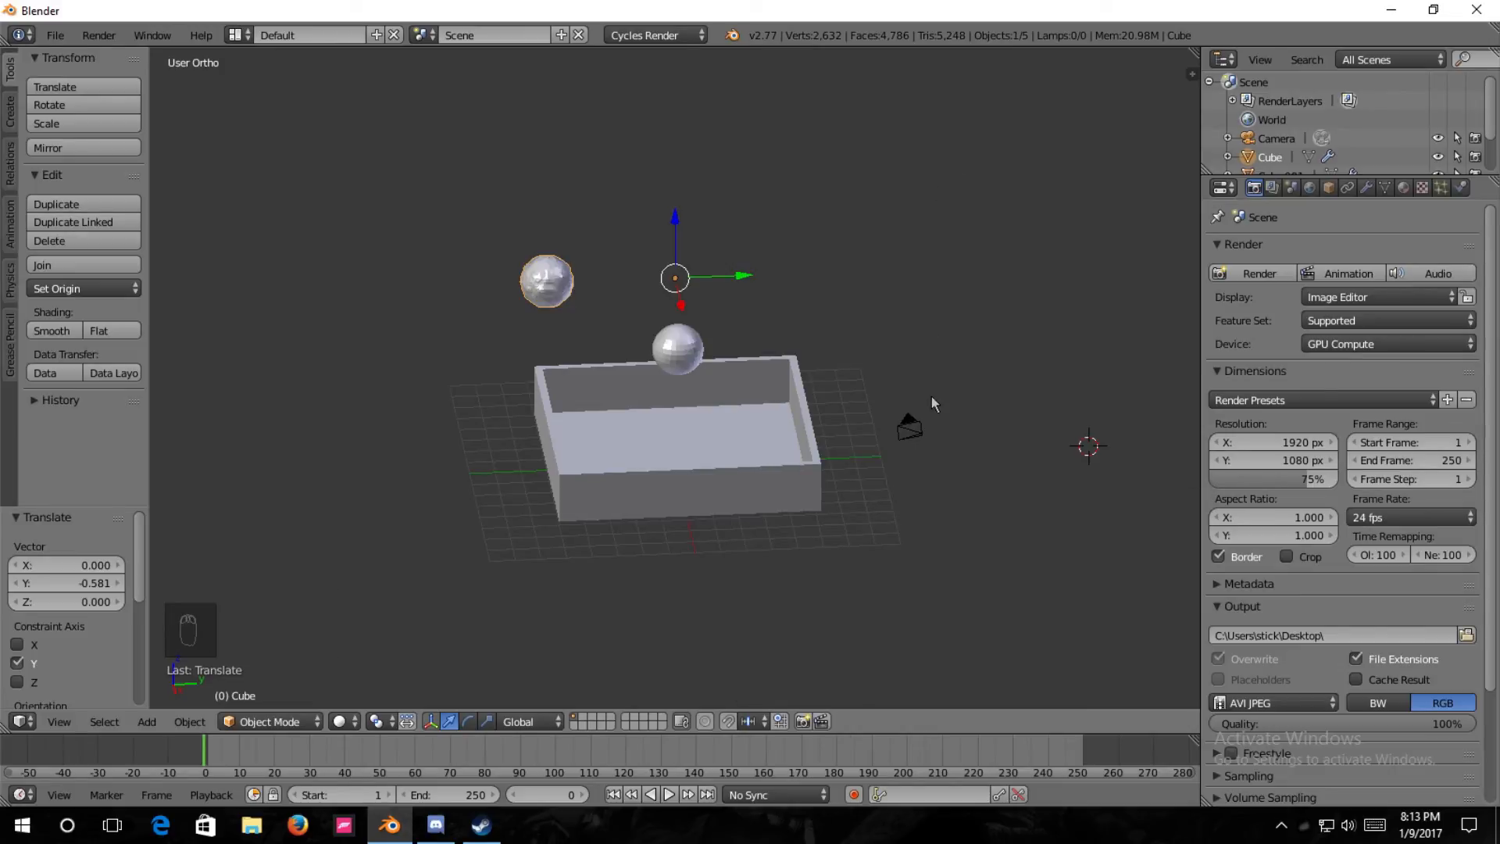
key("KP_0")
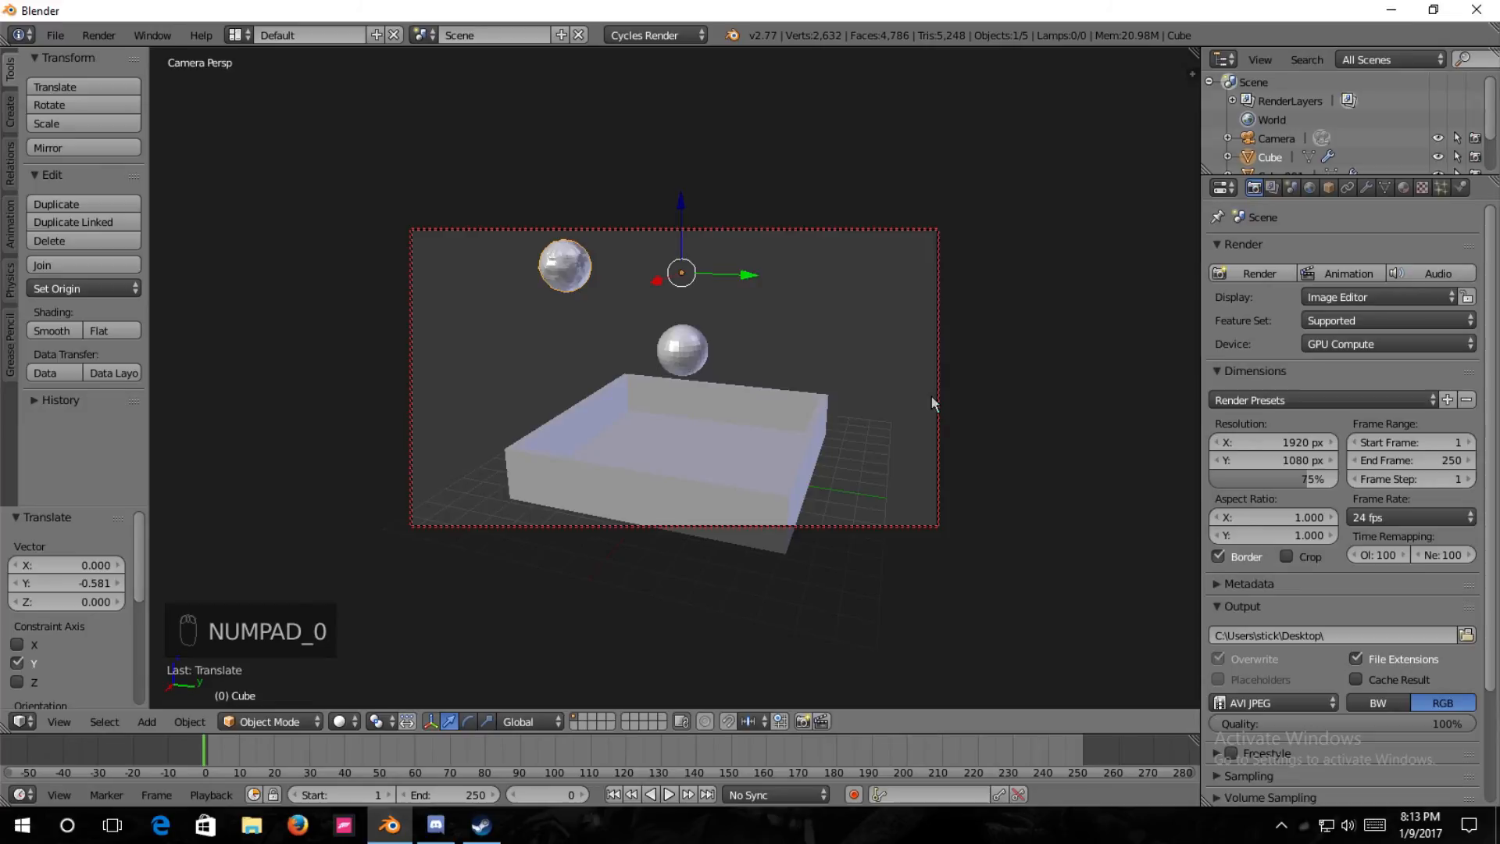
key("shift+a")
mouse_move(698, 436)
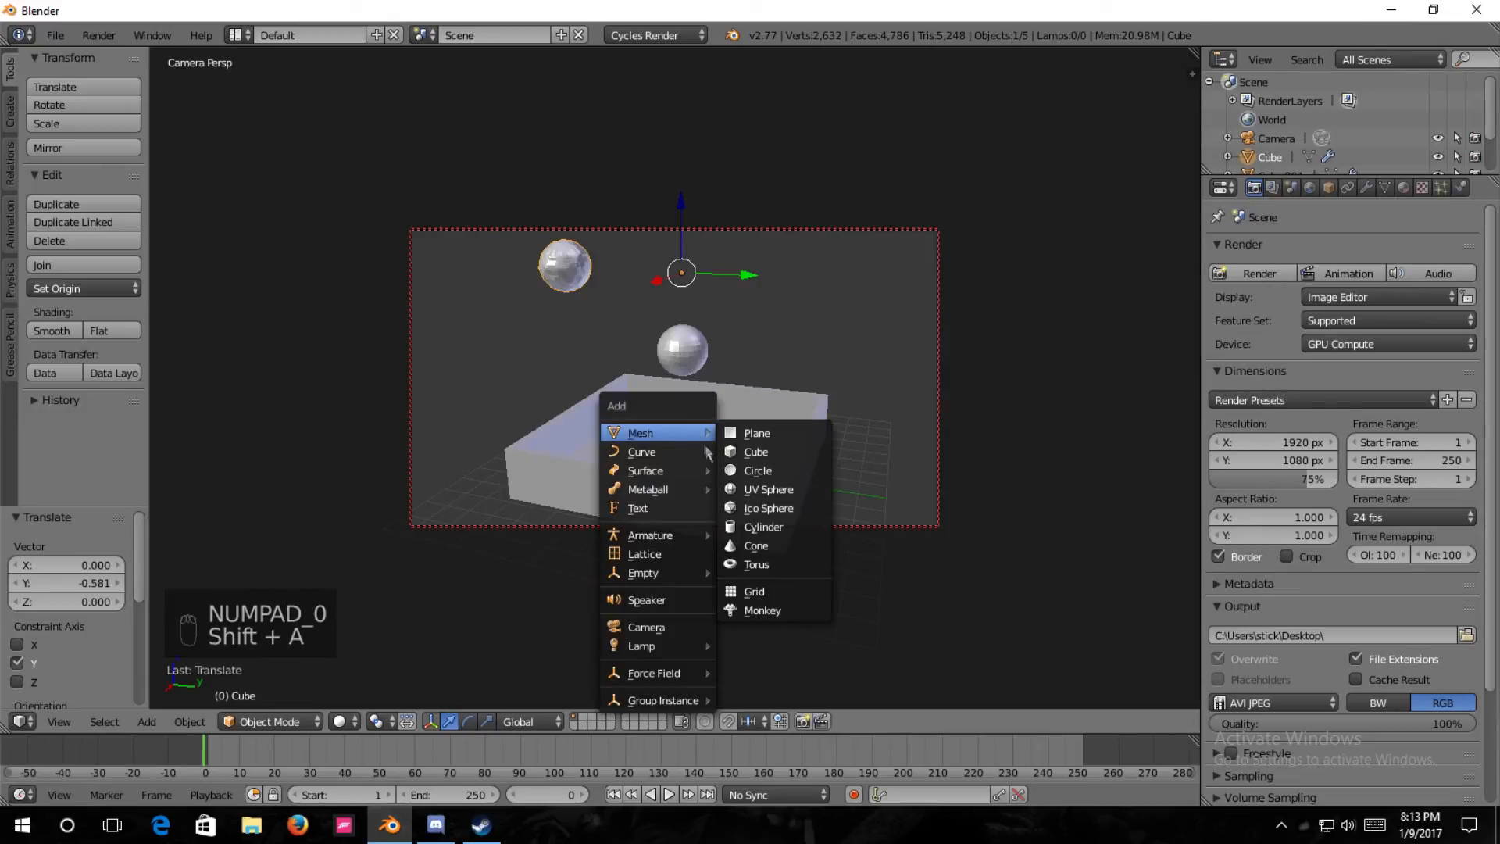
mouse_move(669, 650)
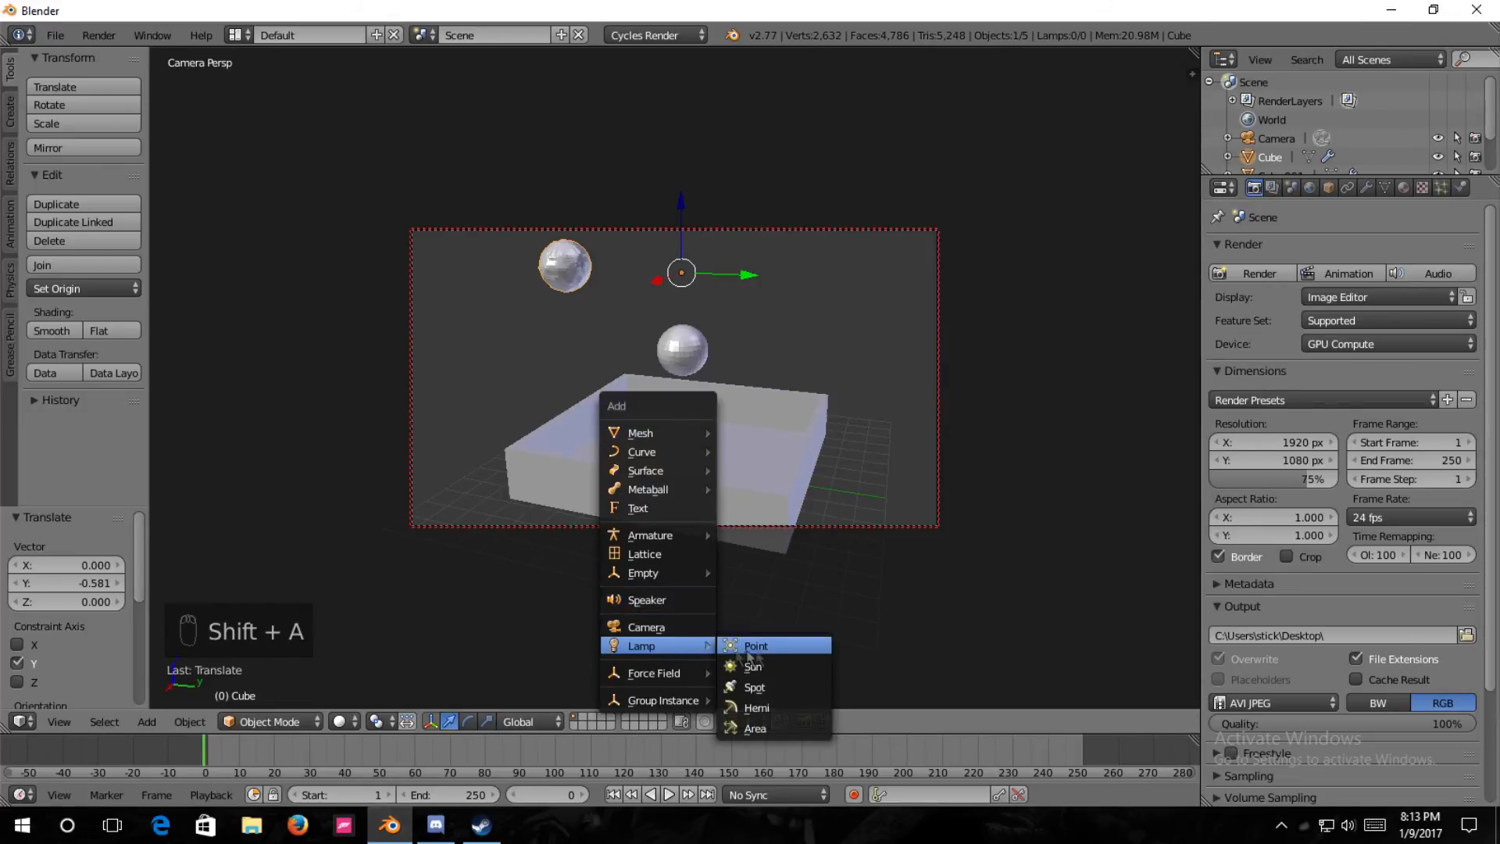
left_click(750, 666)
Move the Sun lamp about -16.39 along Y and rotate it freely by about 65° and 29°.
key("KP_0")
left_click_drag(1154, 447, 829, 481)
key("KP_0")
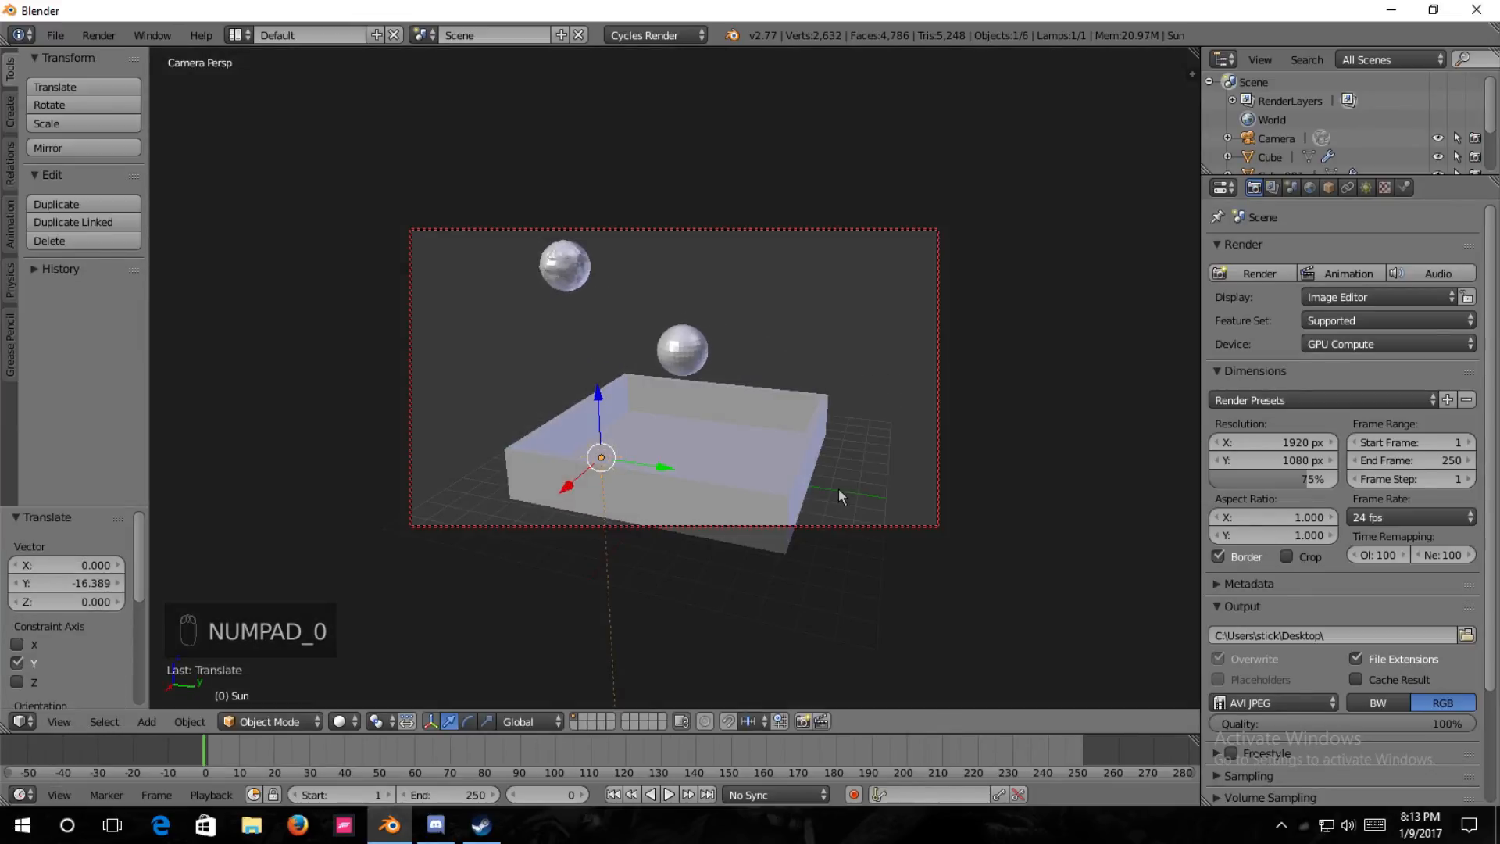
key("r")
key("r")
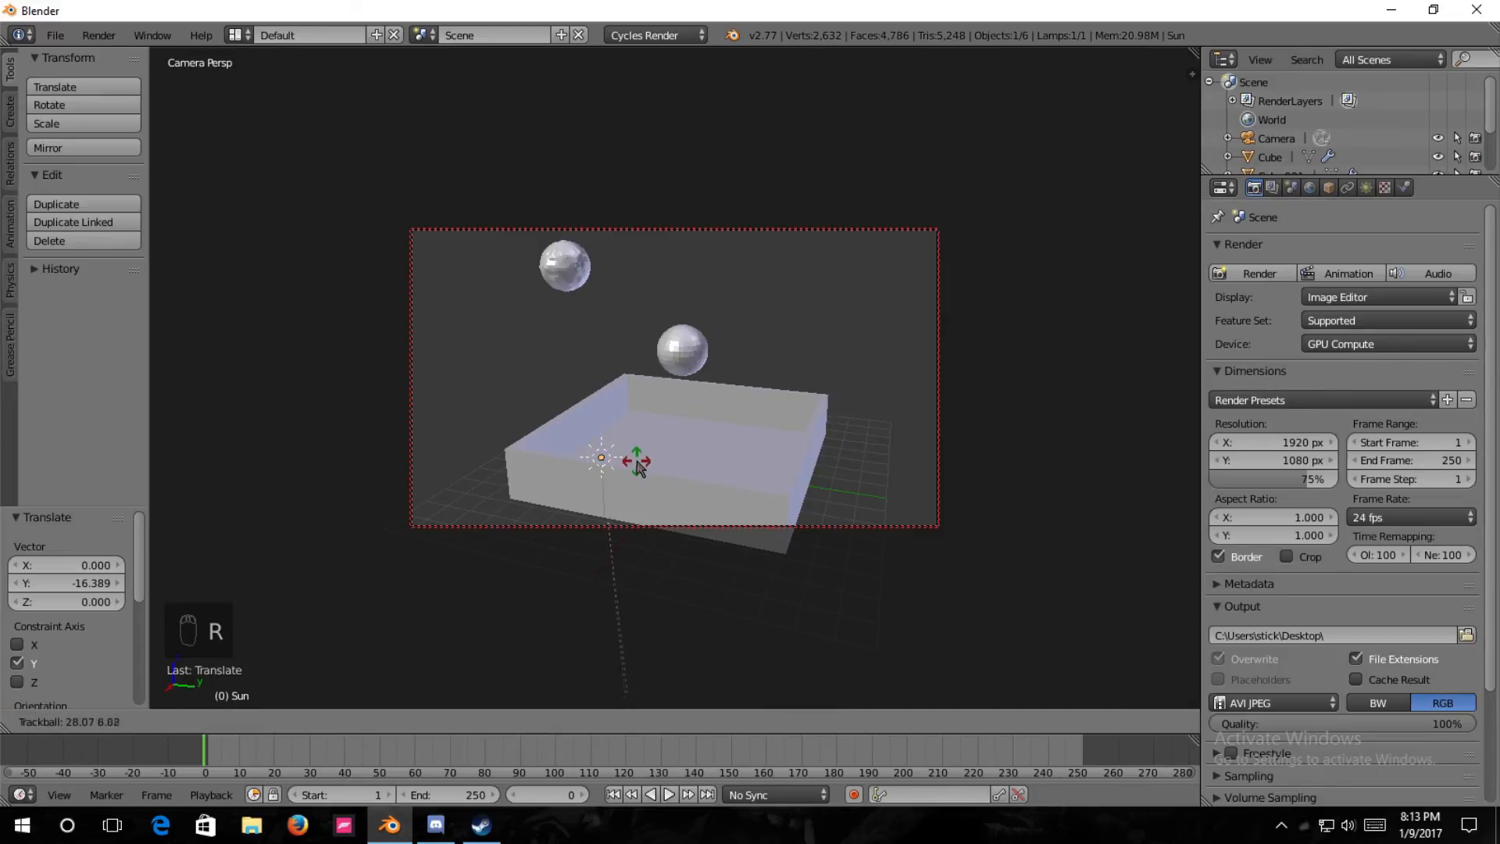
left_click(677, 524)
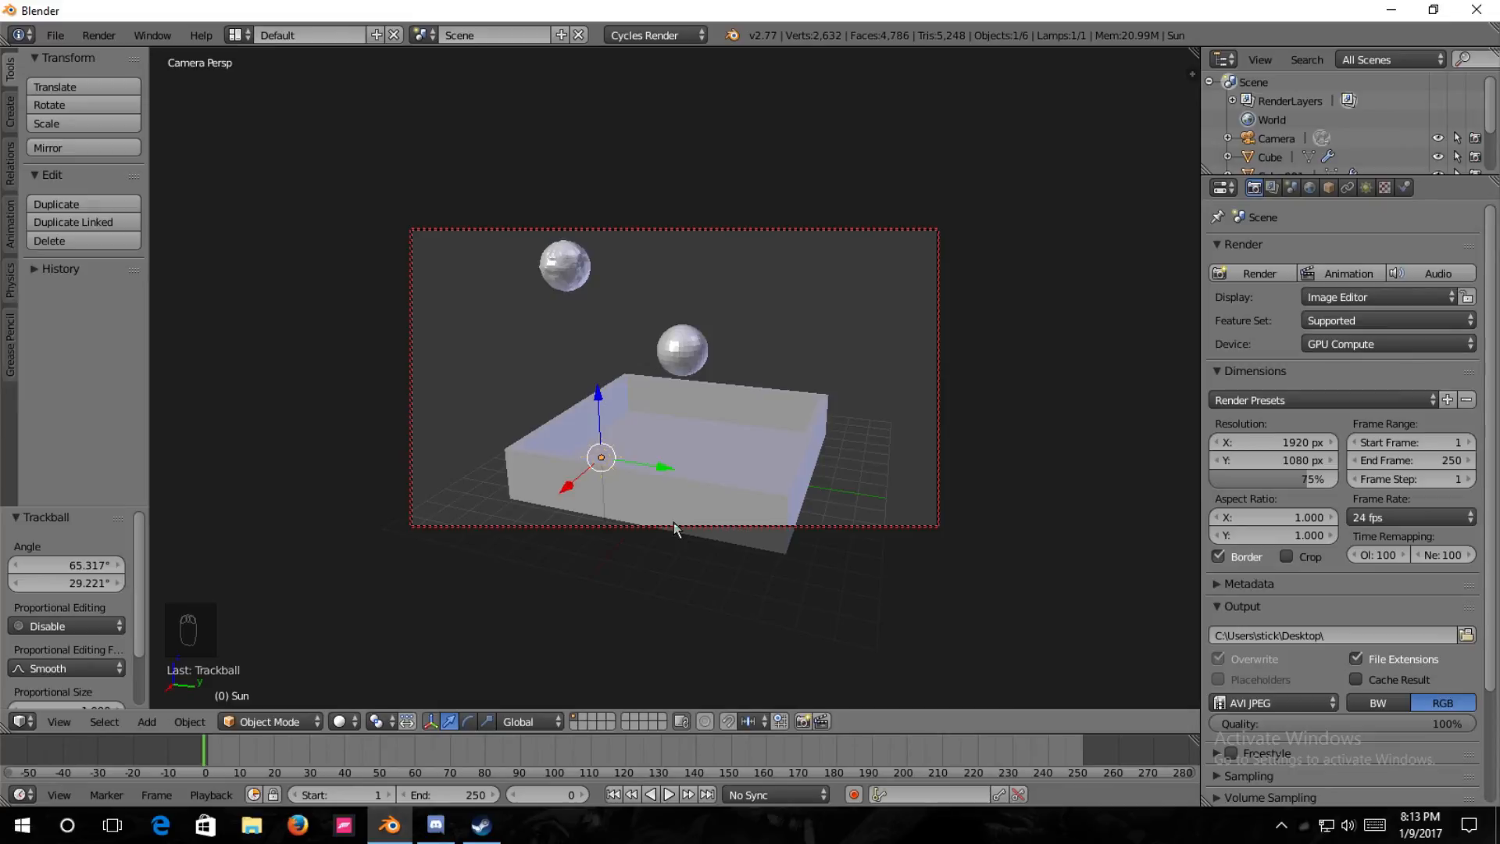
Preview the camera view in rendered shading and darken the Sun lamp's emission color slightly.
left_click(1371, 189)
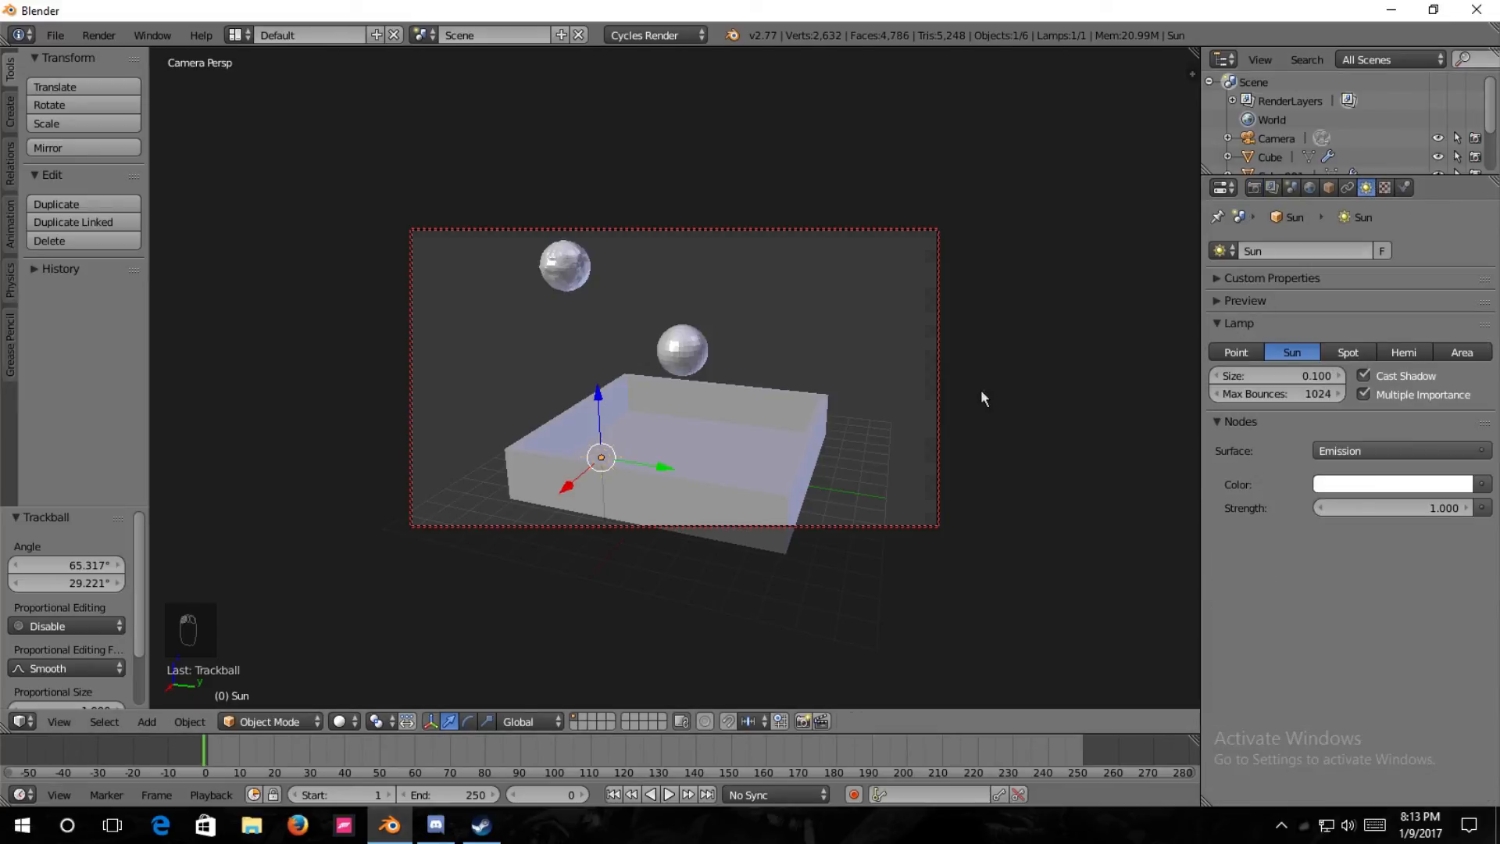
key("shift+z")
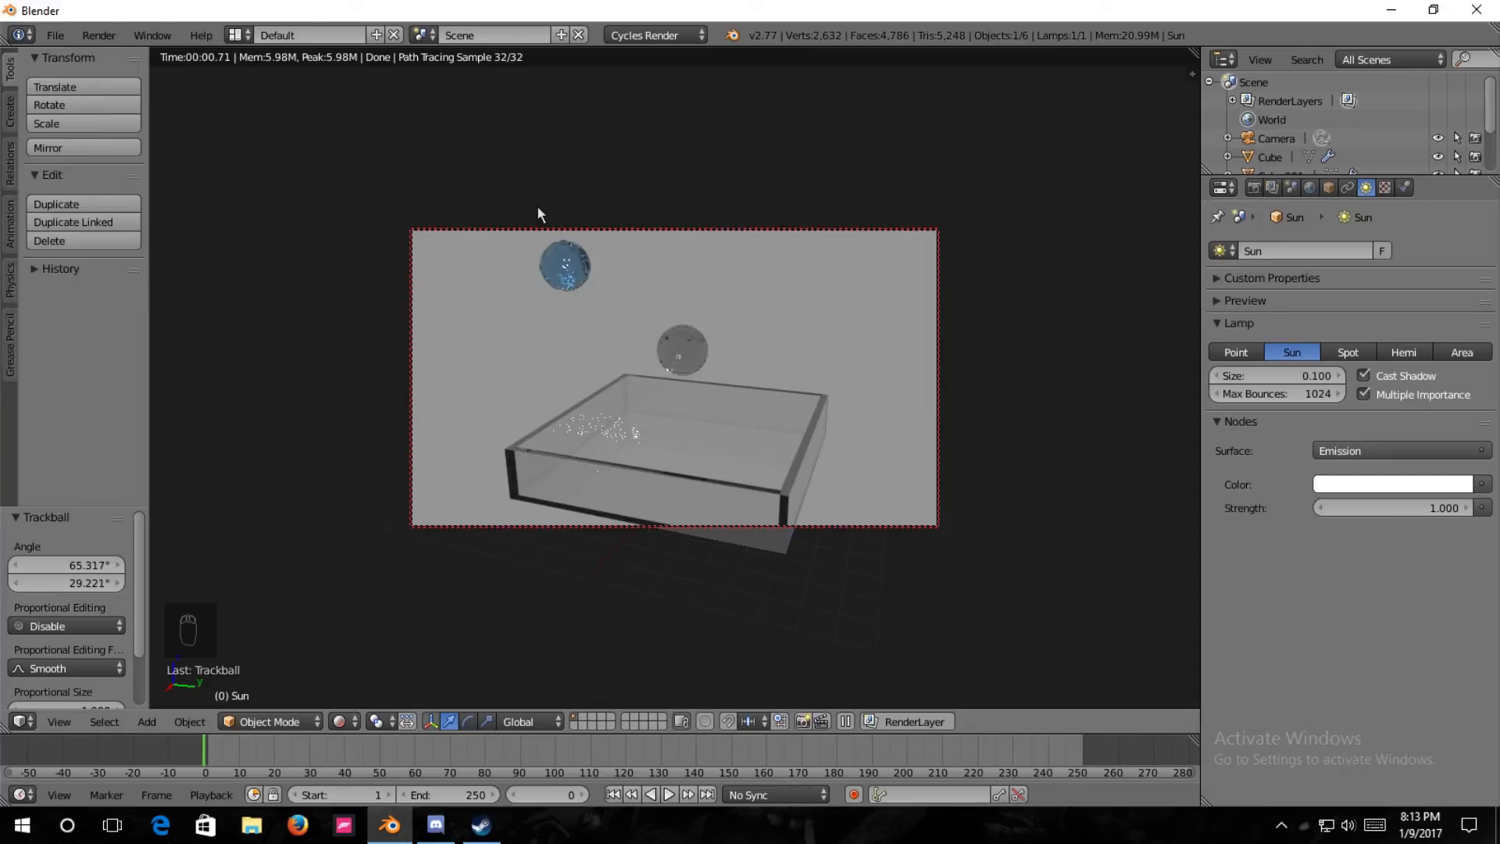
left_click(1448, 498)
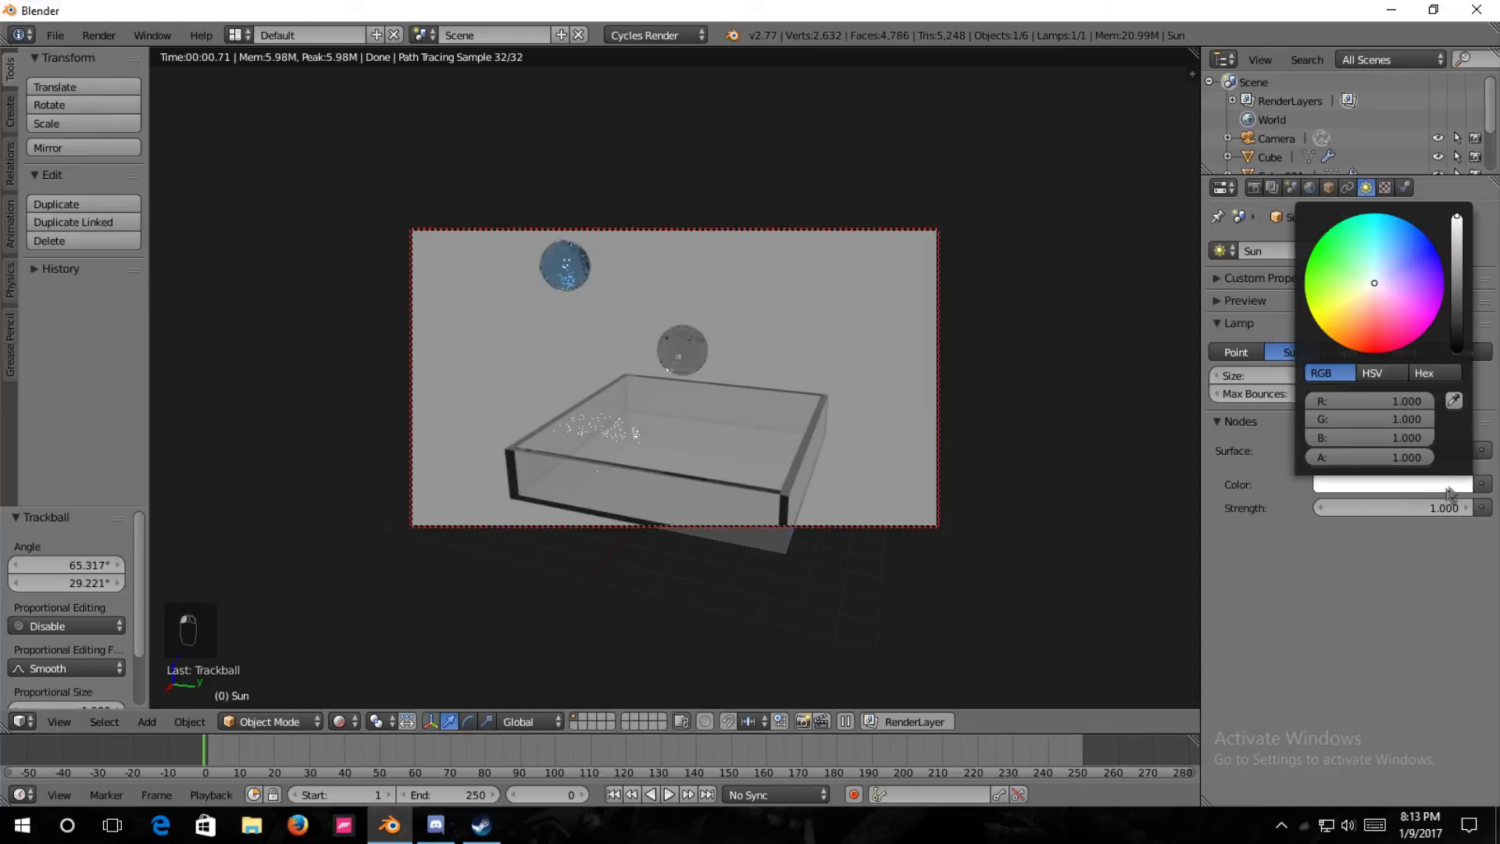
left_click_drag(1459, 221, 1457, 227)
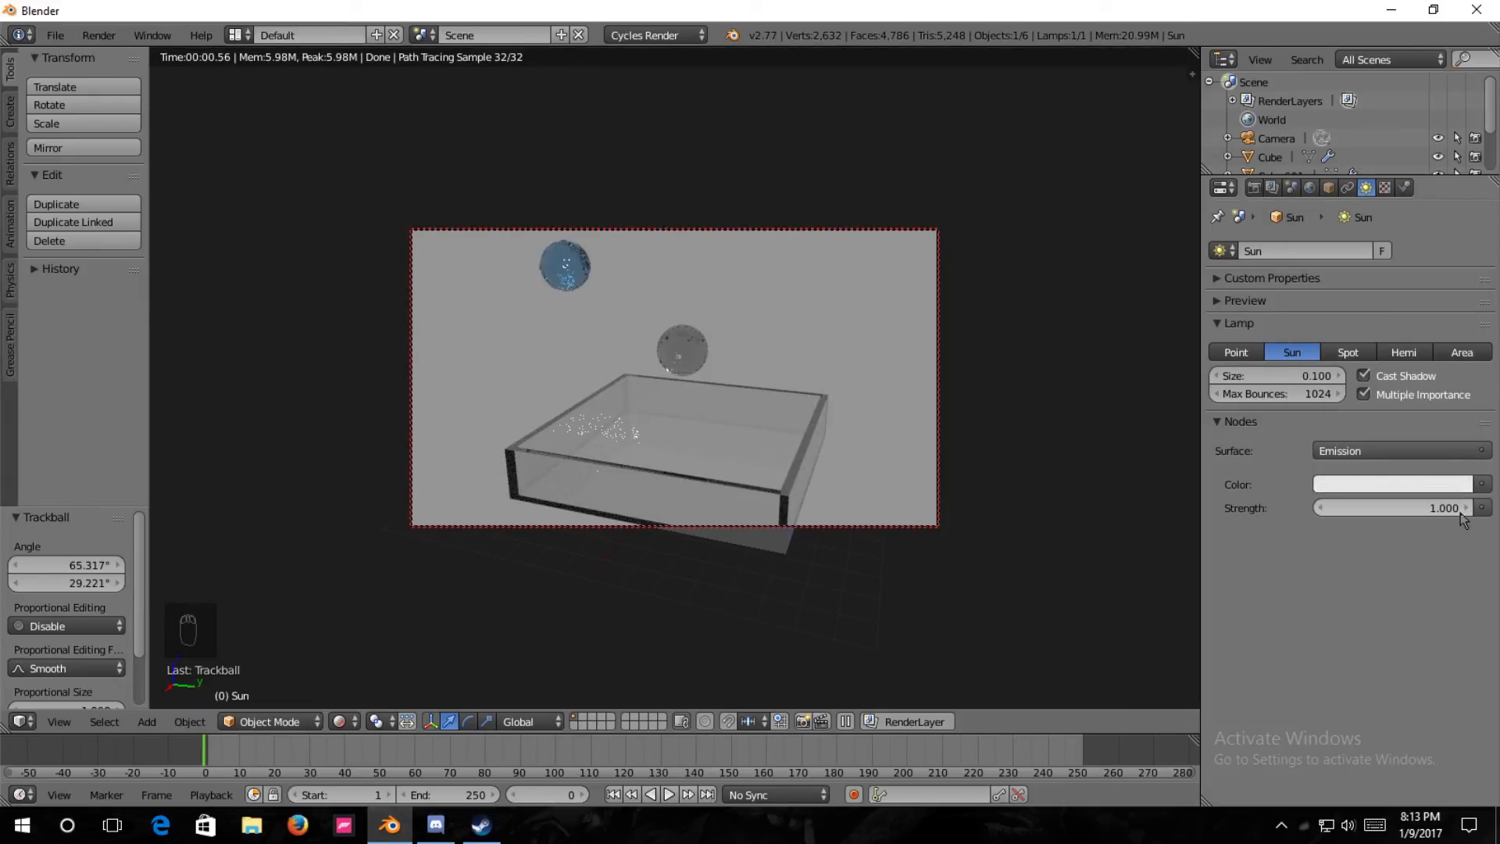
Set the Sun lamp's strength to 0.800 and preview the rendered fluid at frame 108.
left_click_drag(1394, 508, 1410, 508)
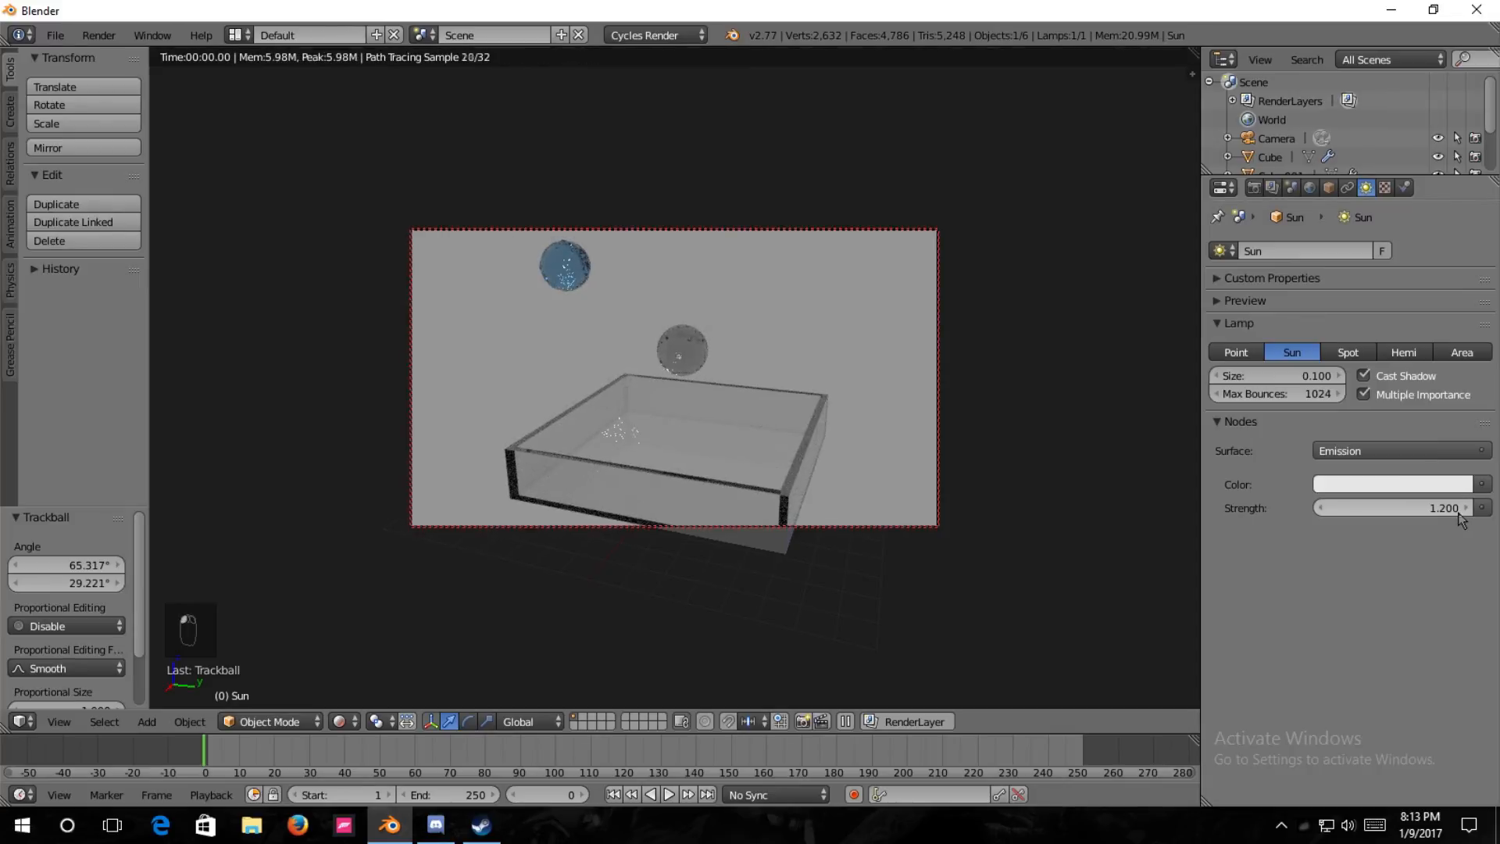
left_click(1325, 509)
left_click(1325, 509)
left_click(1325, 508)
left_click(1326, 509)
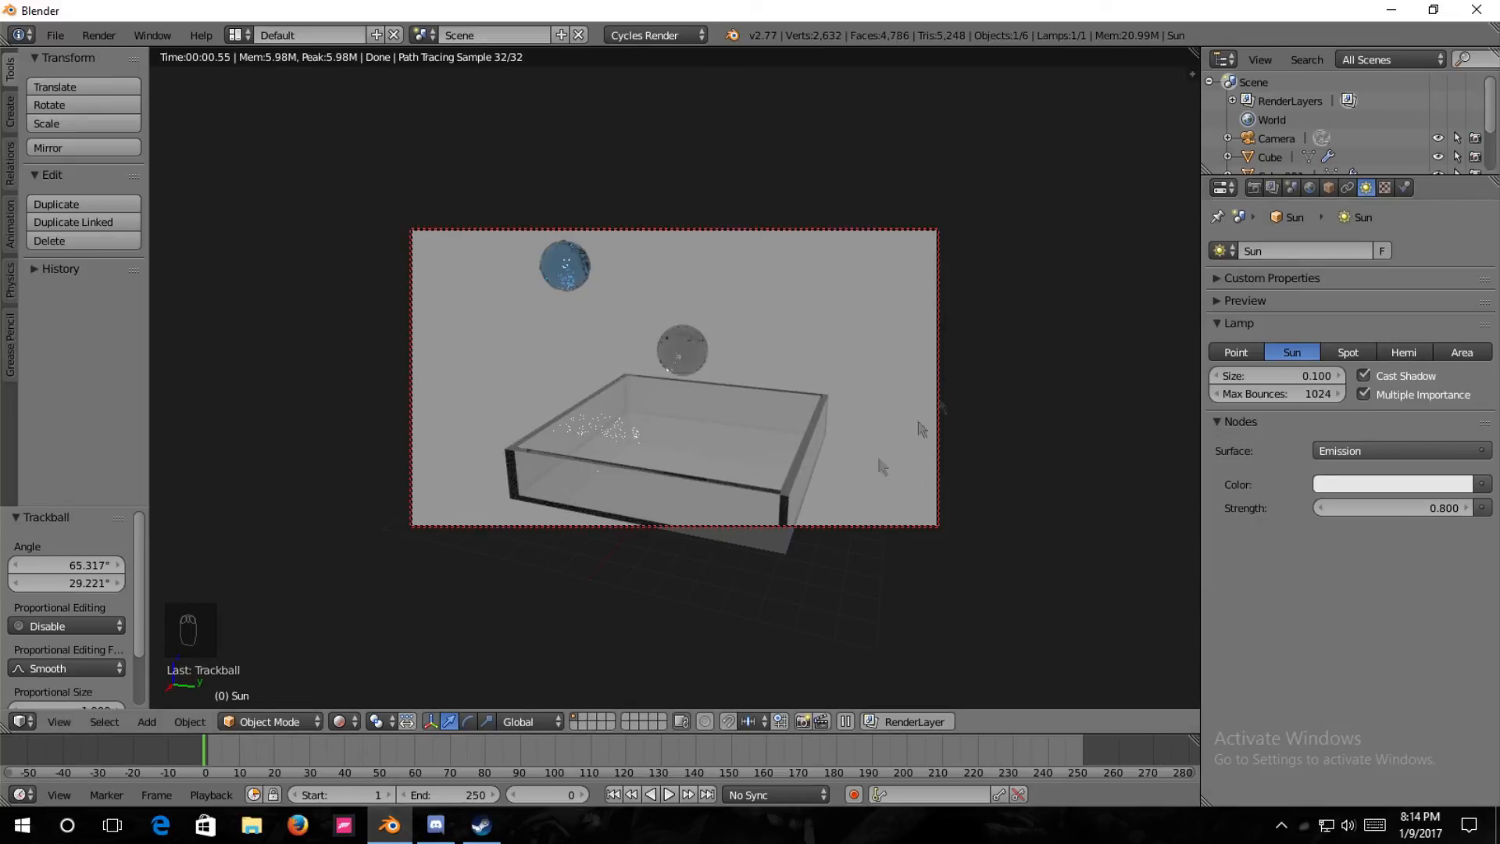
left_click(584, 752)
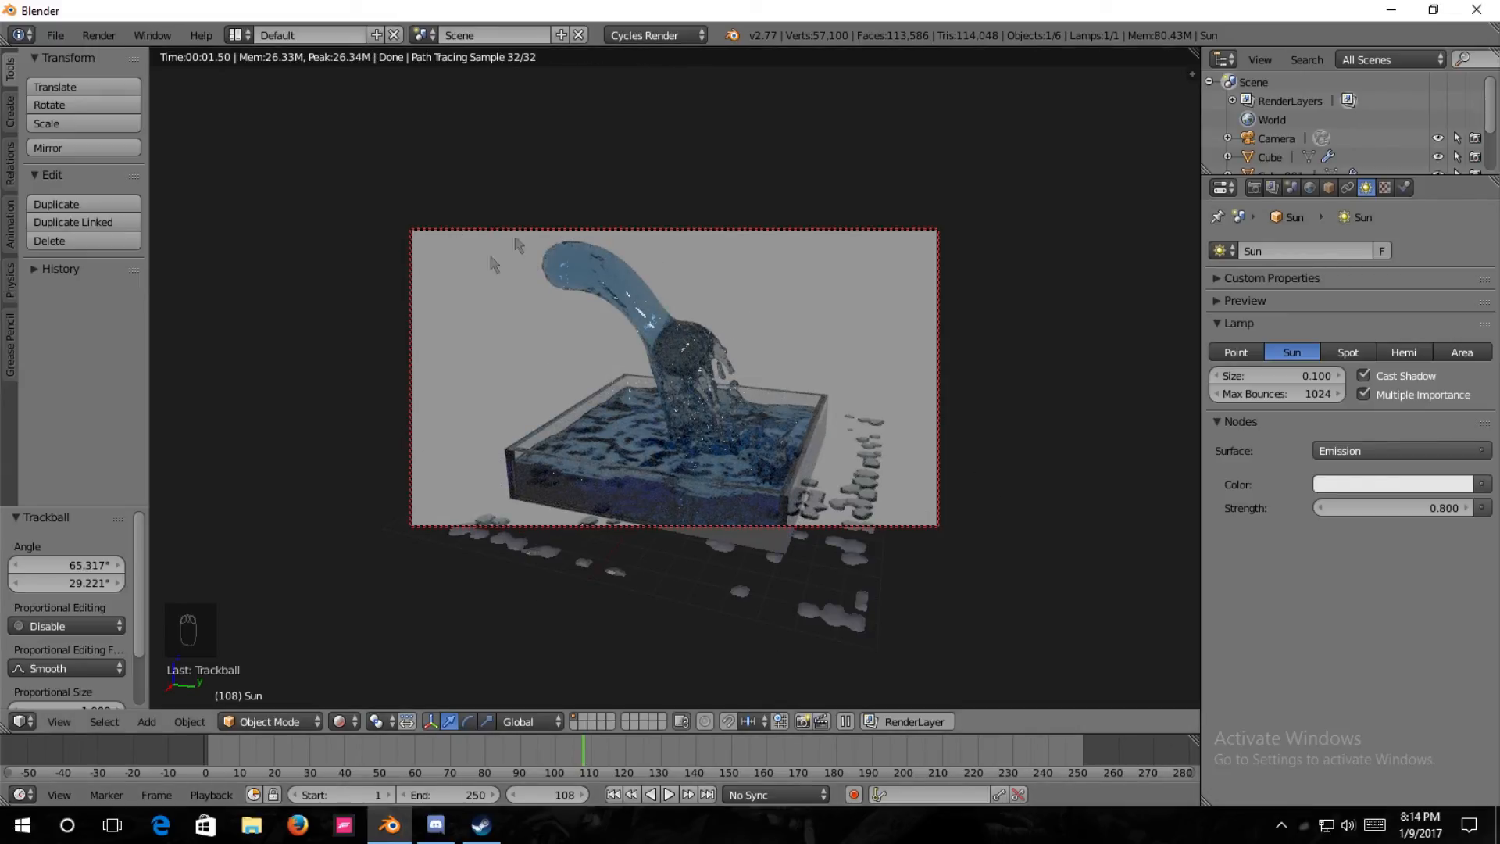
Apply the Final sampling preset in the render settings and turn off Square Samples.
left_click(1254, 191)
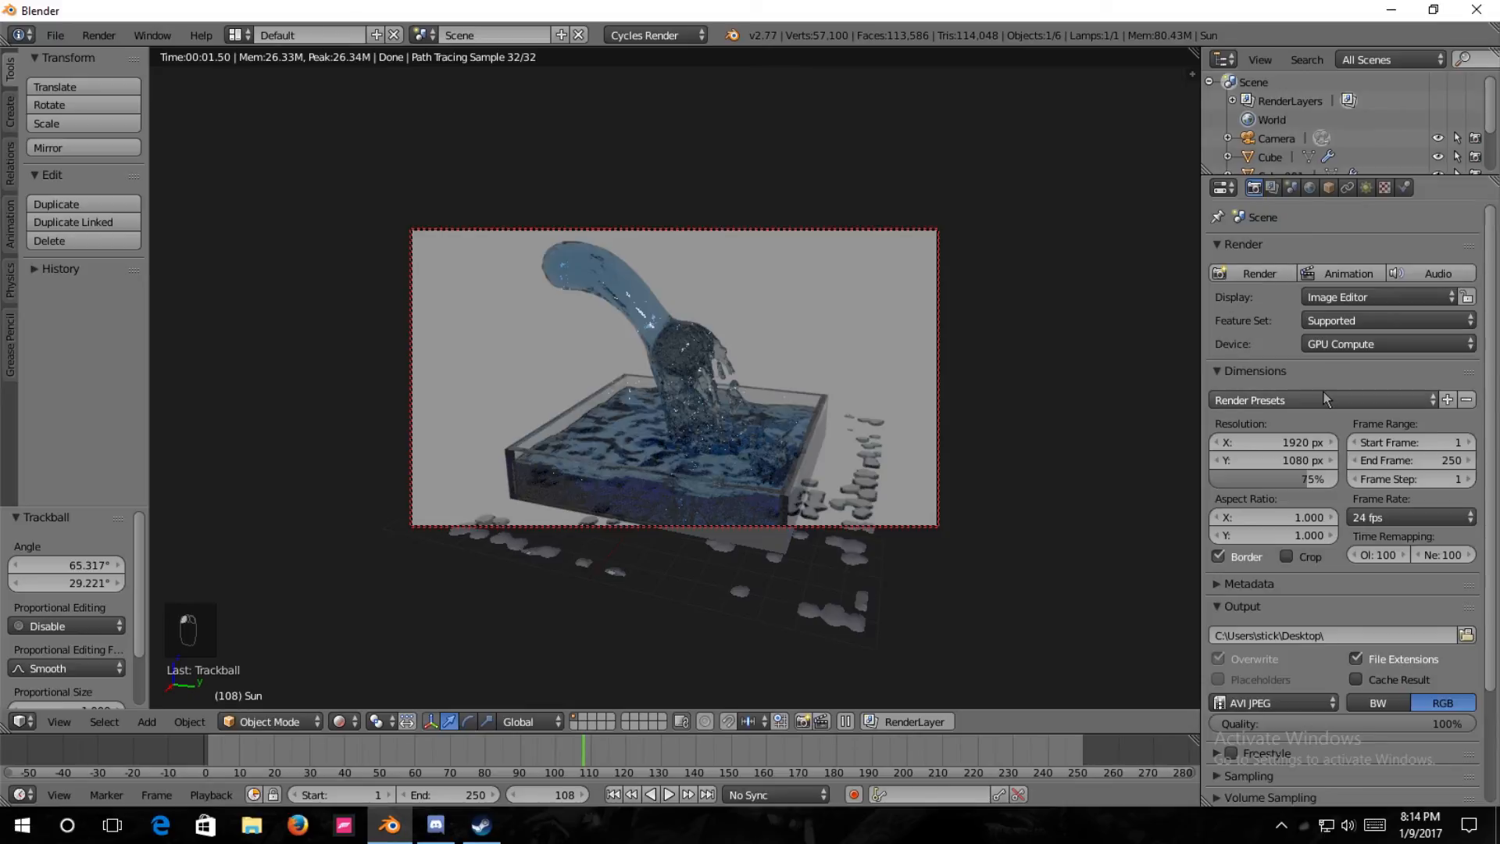
scroll(1361, 476, "down", 4)
left_click(1213, 643)
scroll(1250, 625, "down", 3)
left_click(1307, 553)
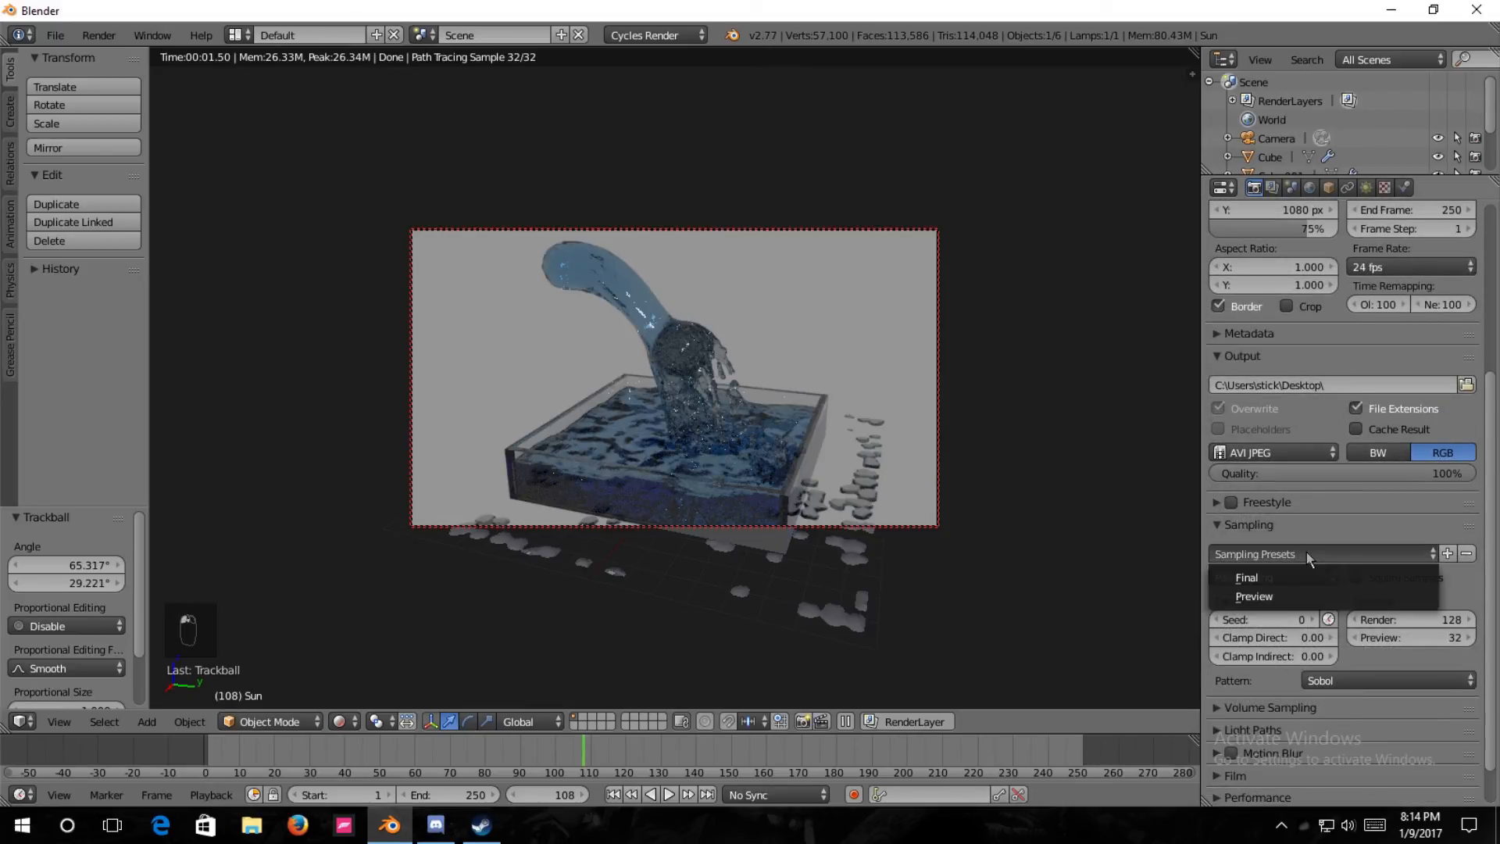
left_click(1307, 551)
scroll(1316, 566, "down", 2)
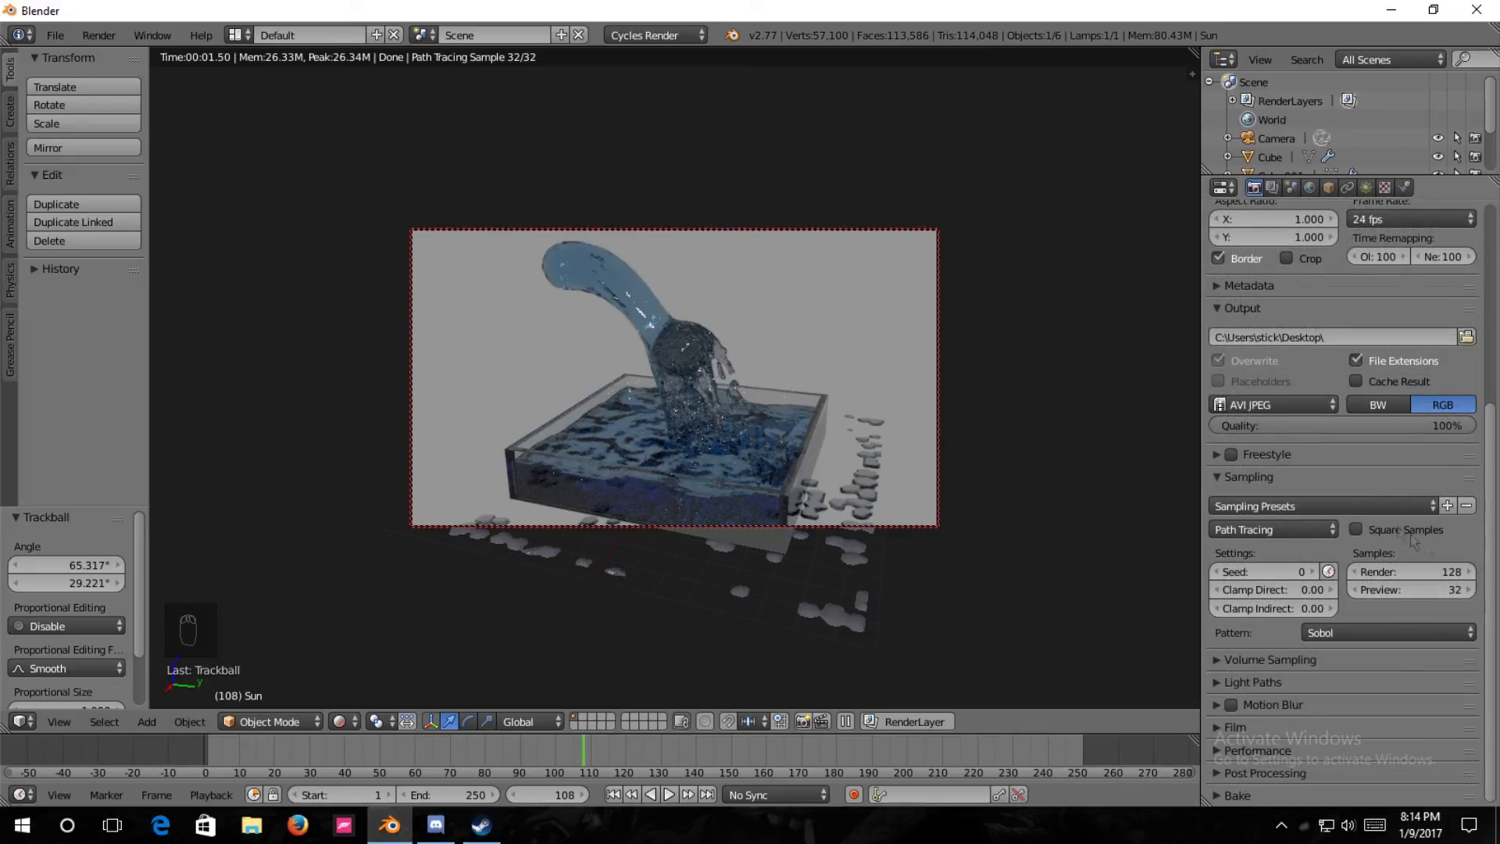
left_click(1377, 506)
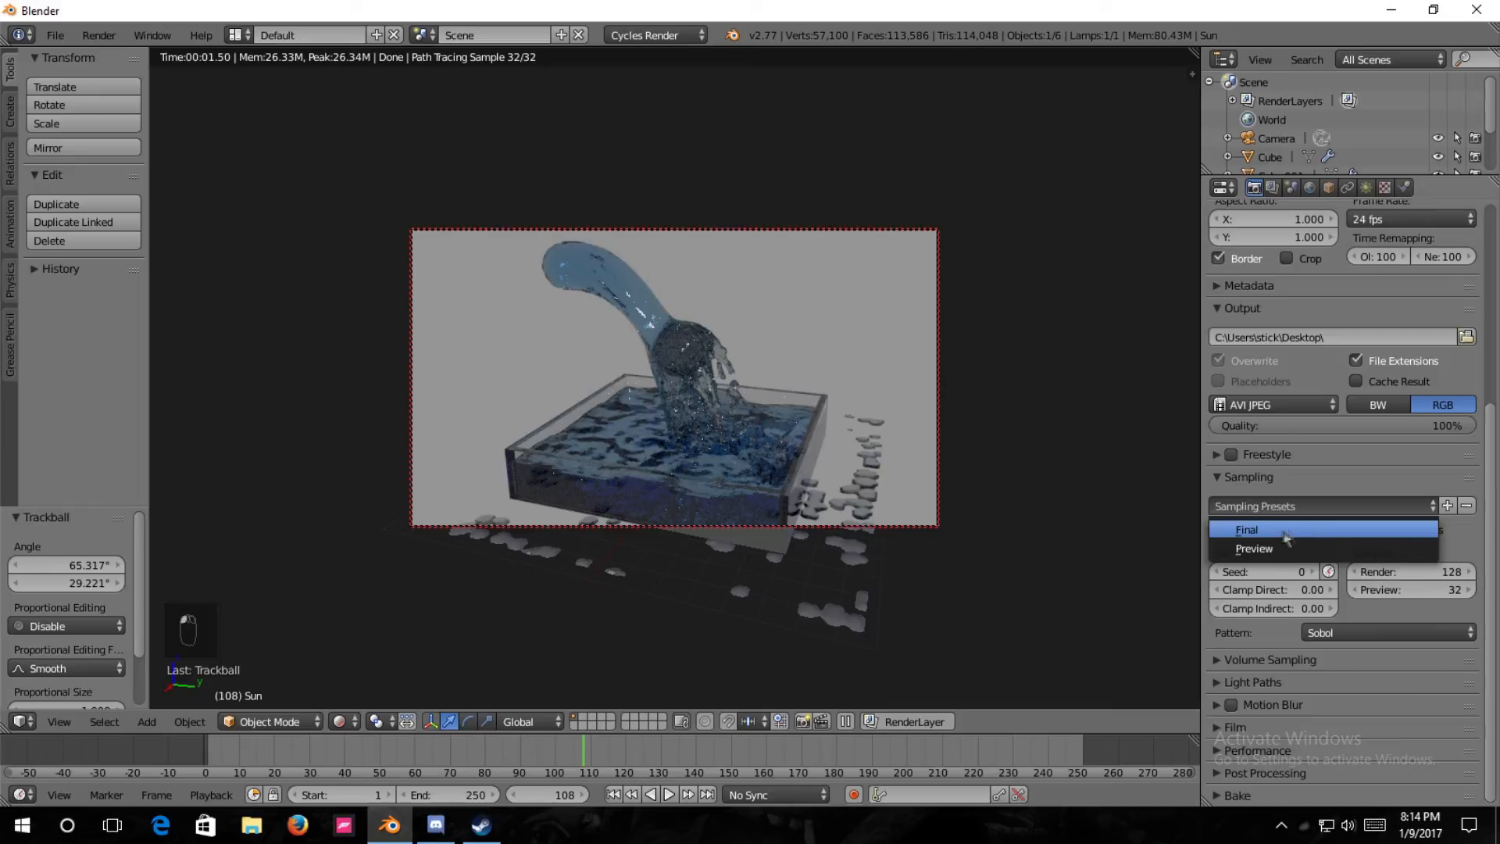
left_click(1282, 530)
left_click(1357, 530)
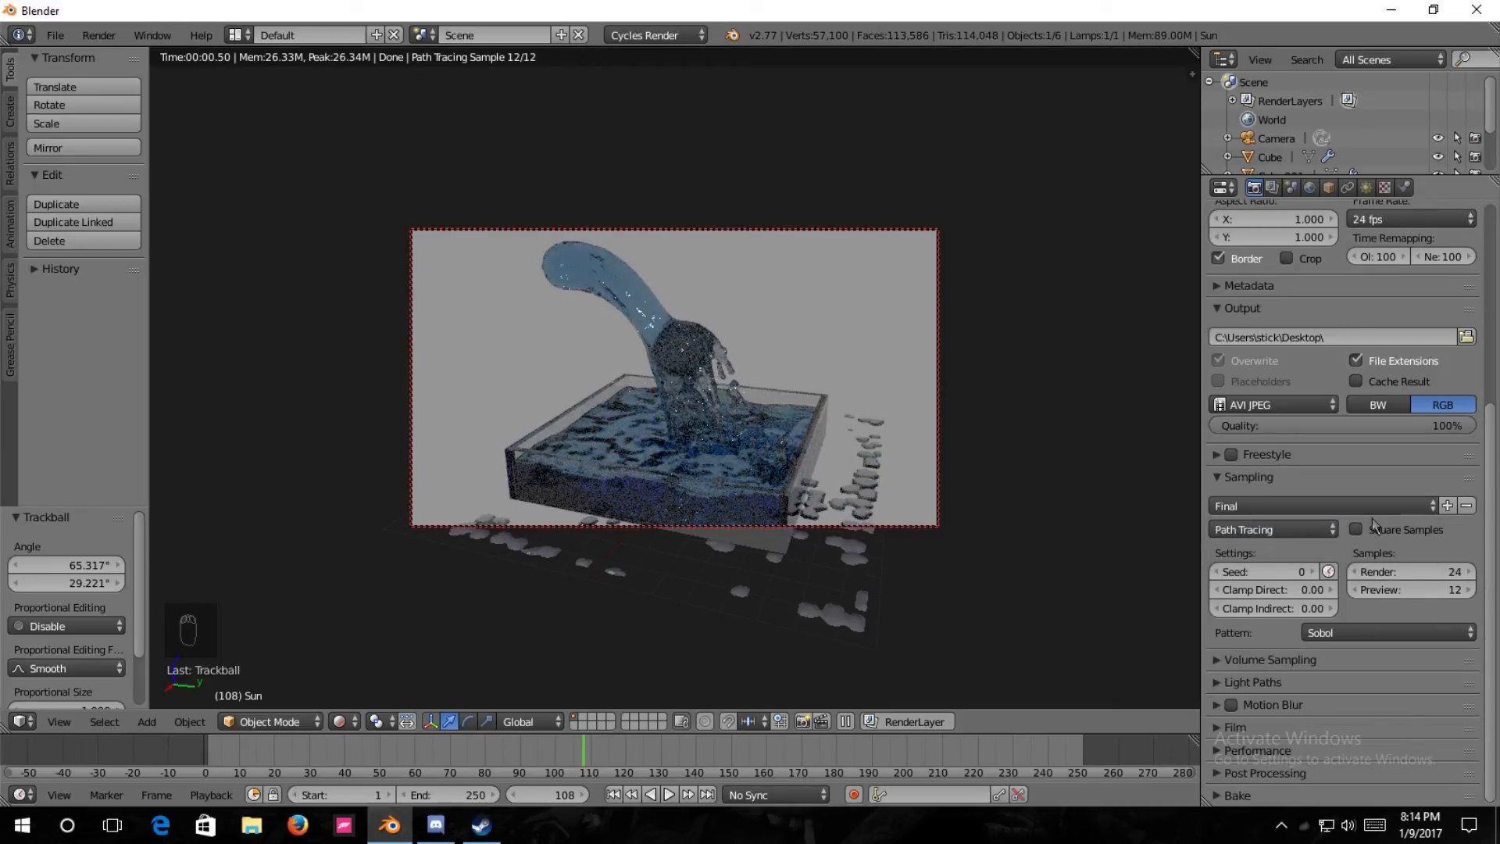
Toggle Square Samples on and back off, and set the render and preview samples to 200.
left_click(1356, 531)
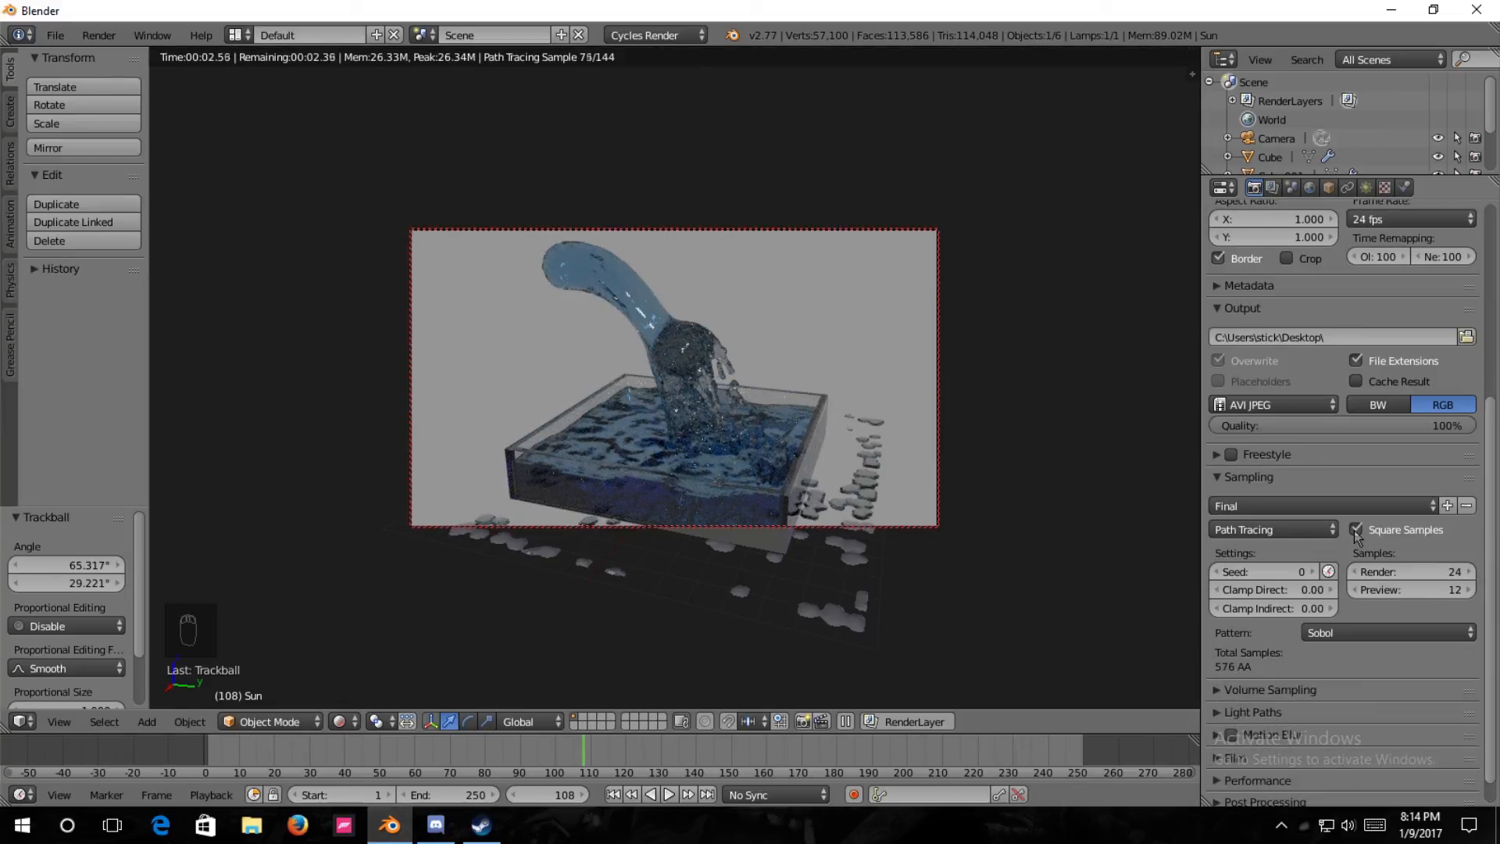
left_click(1356, 531)
left_click(1420, 568)
type("200")
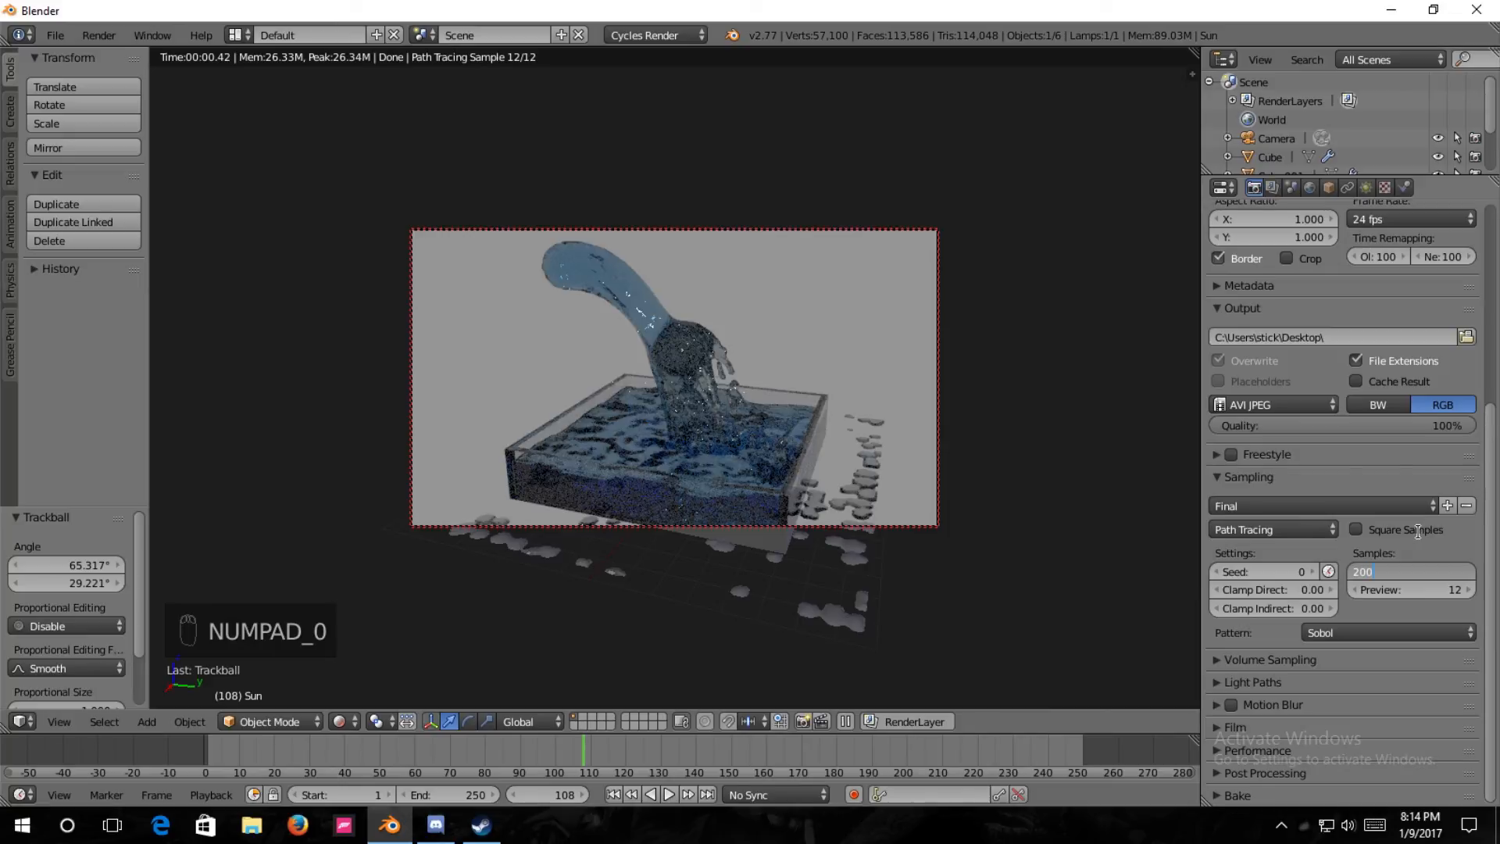
key("Return")
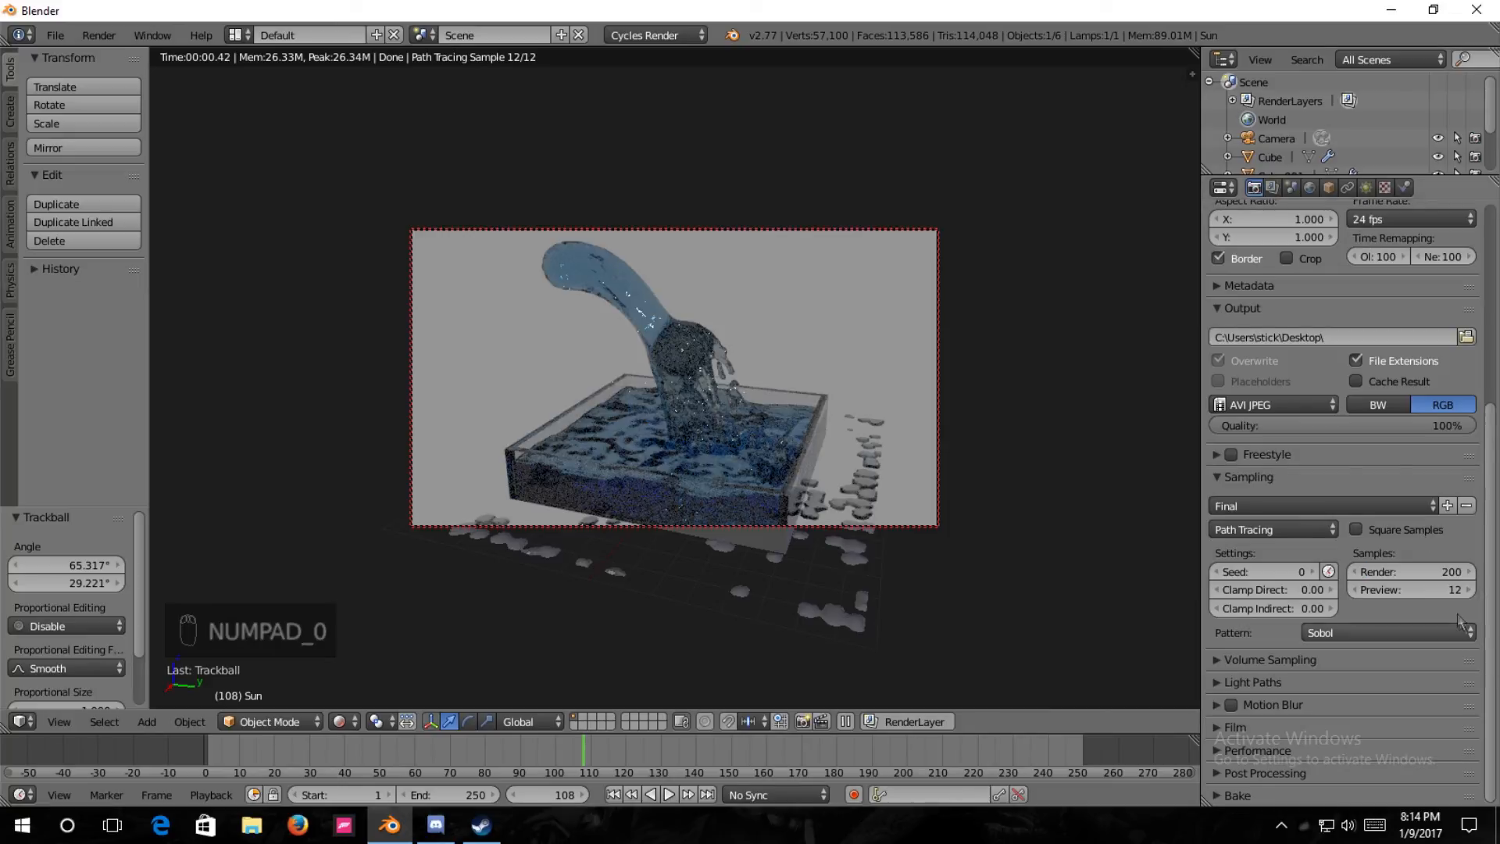
left_click(1451, 590)
type("20")
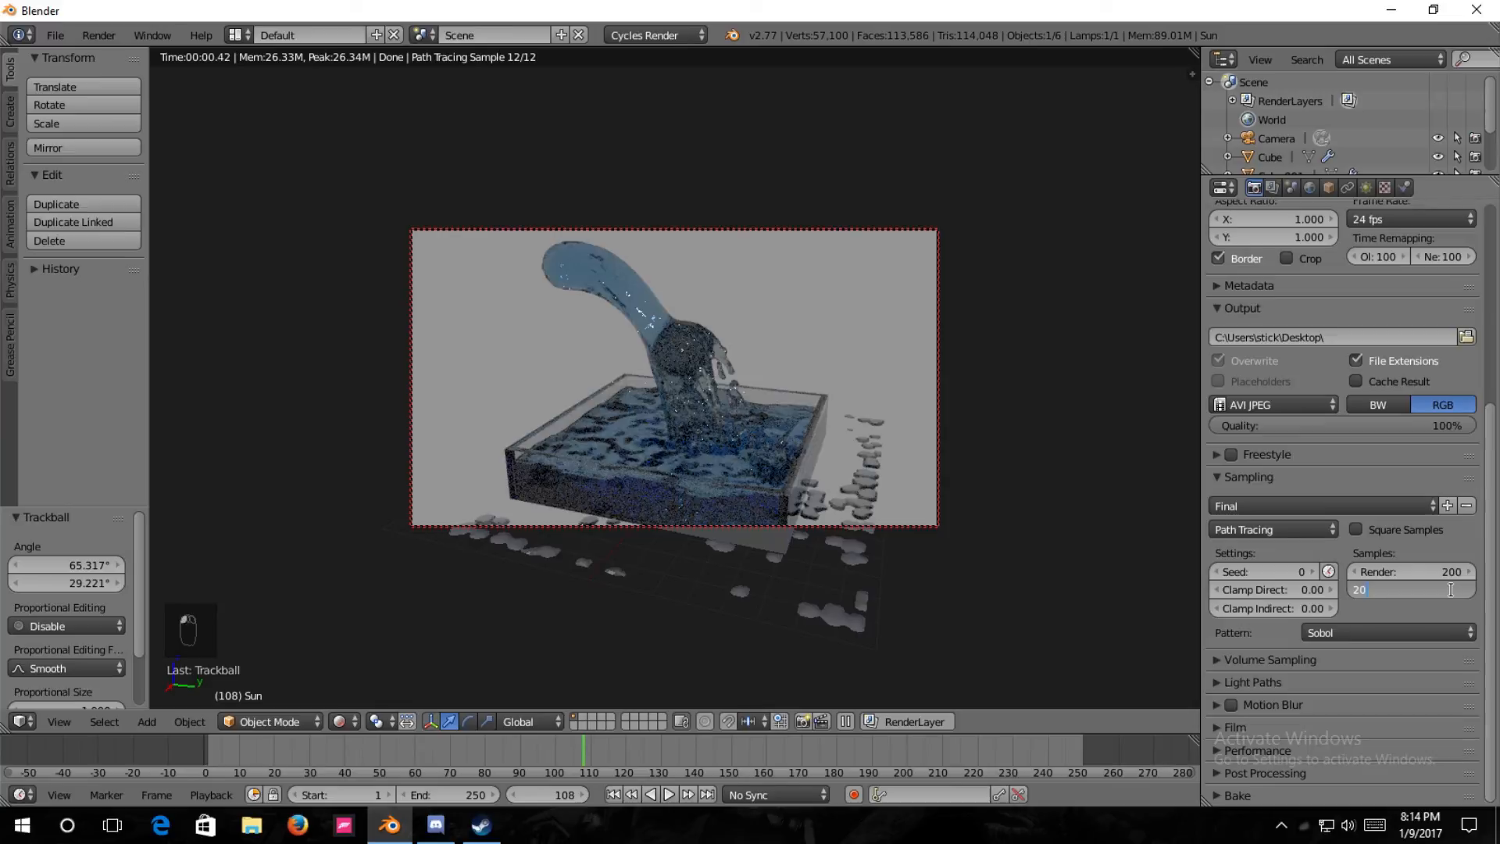
type("0")
key("Return")
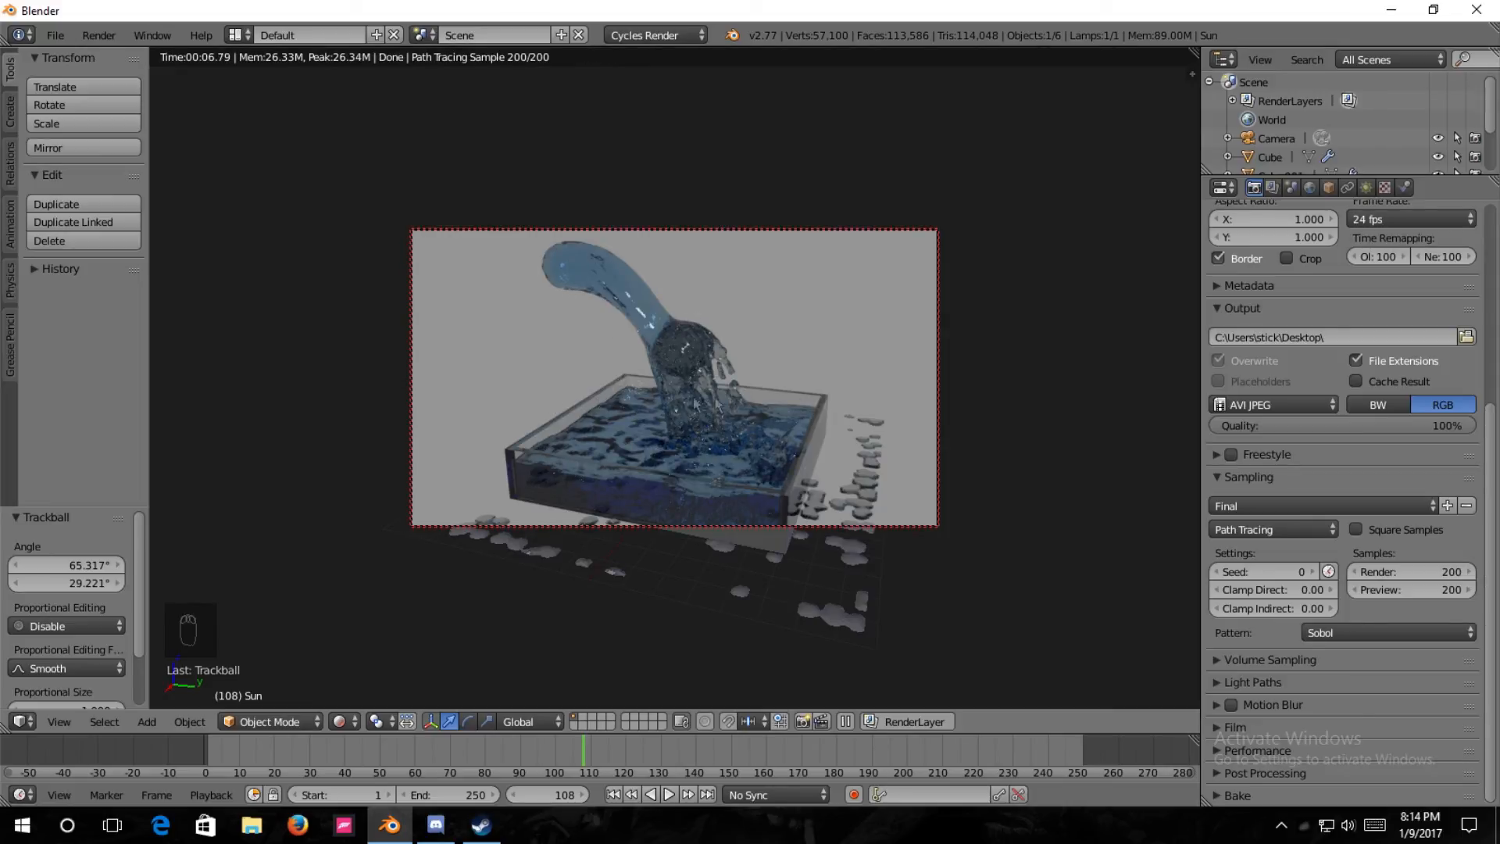
Set both the render samples and the preview samples to 170.
left_click(1453, 573)
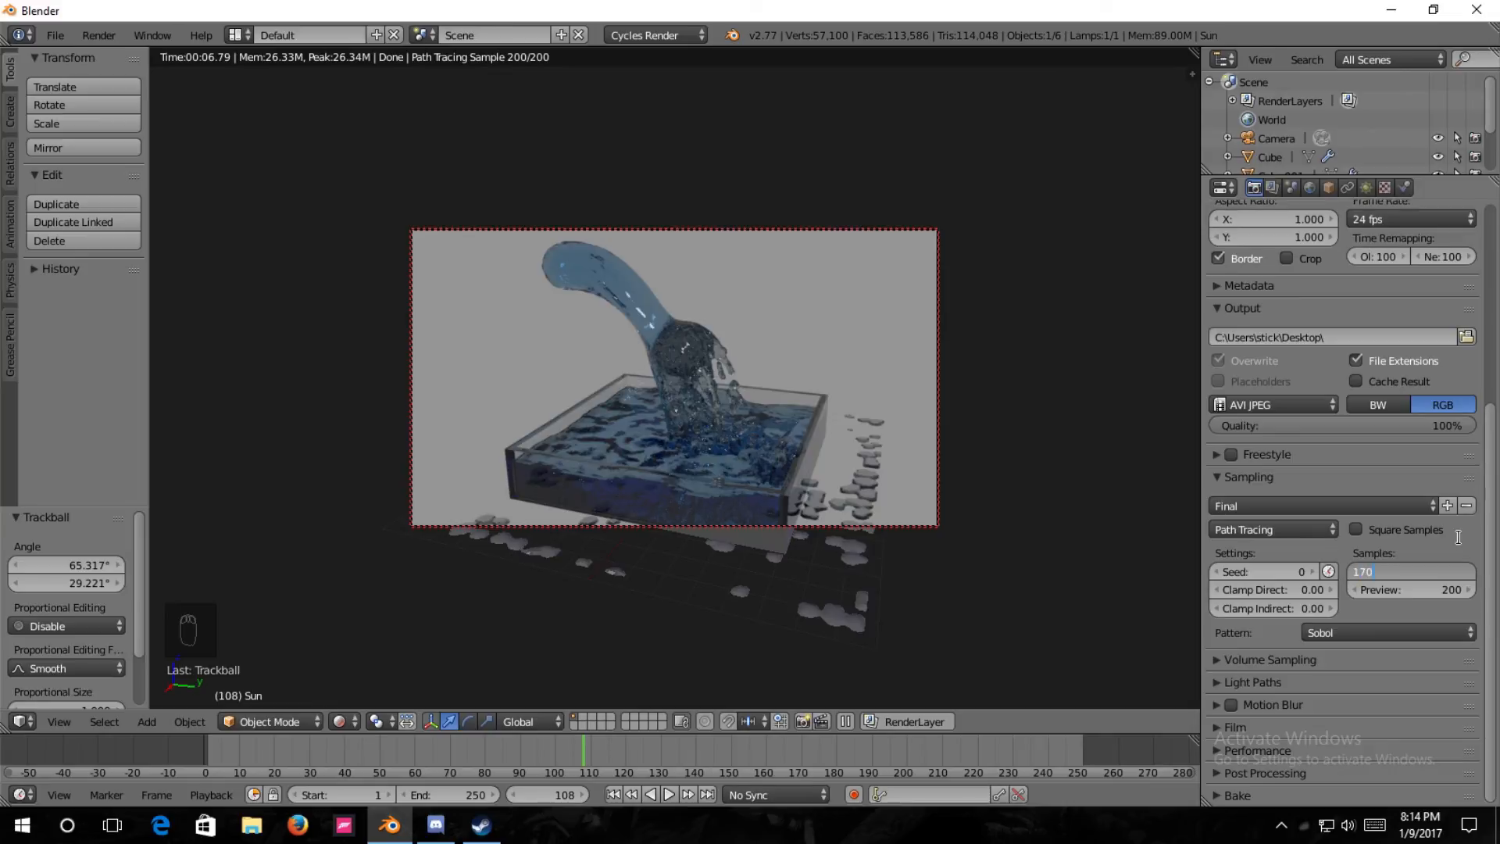
key("Return")
left_click(1455, 590)
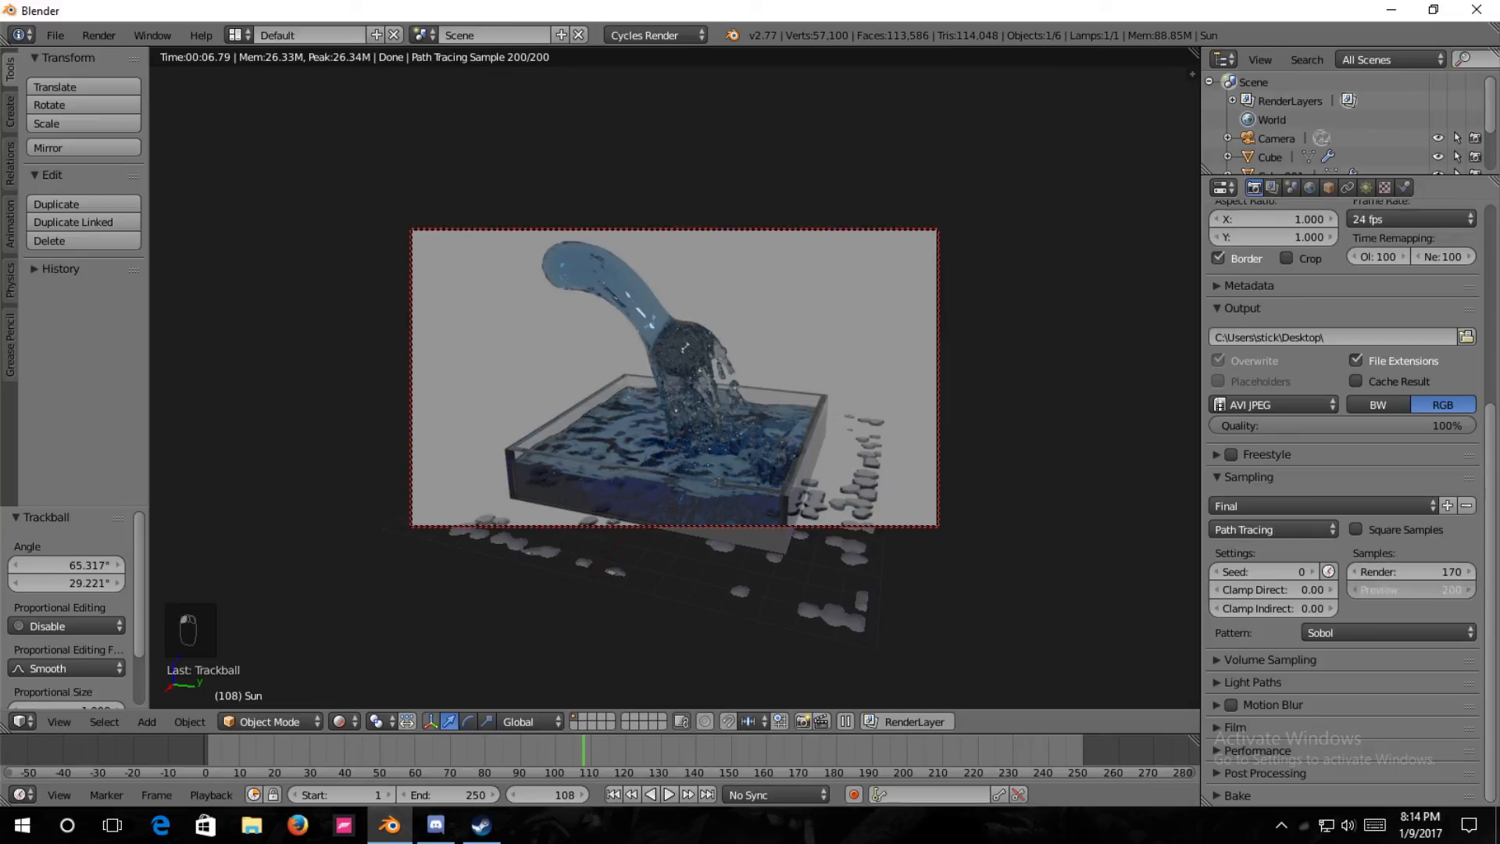
key("Return")
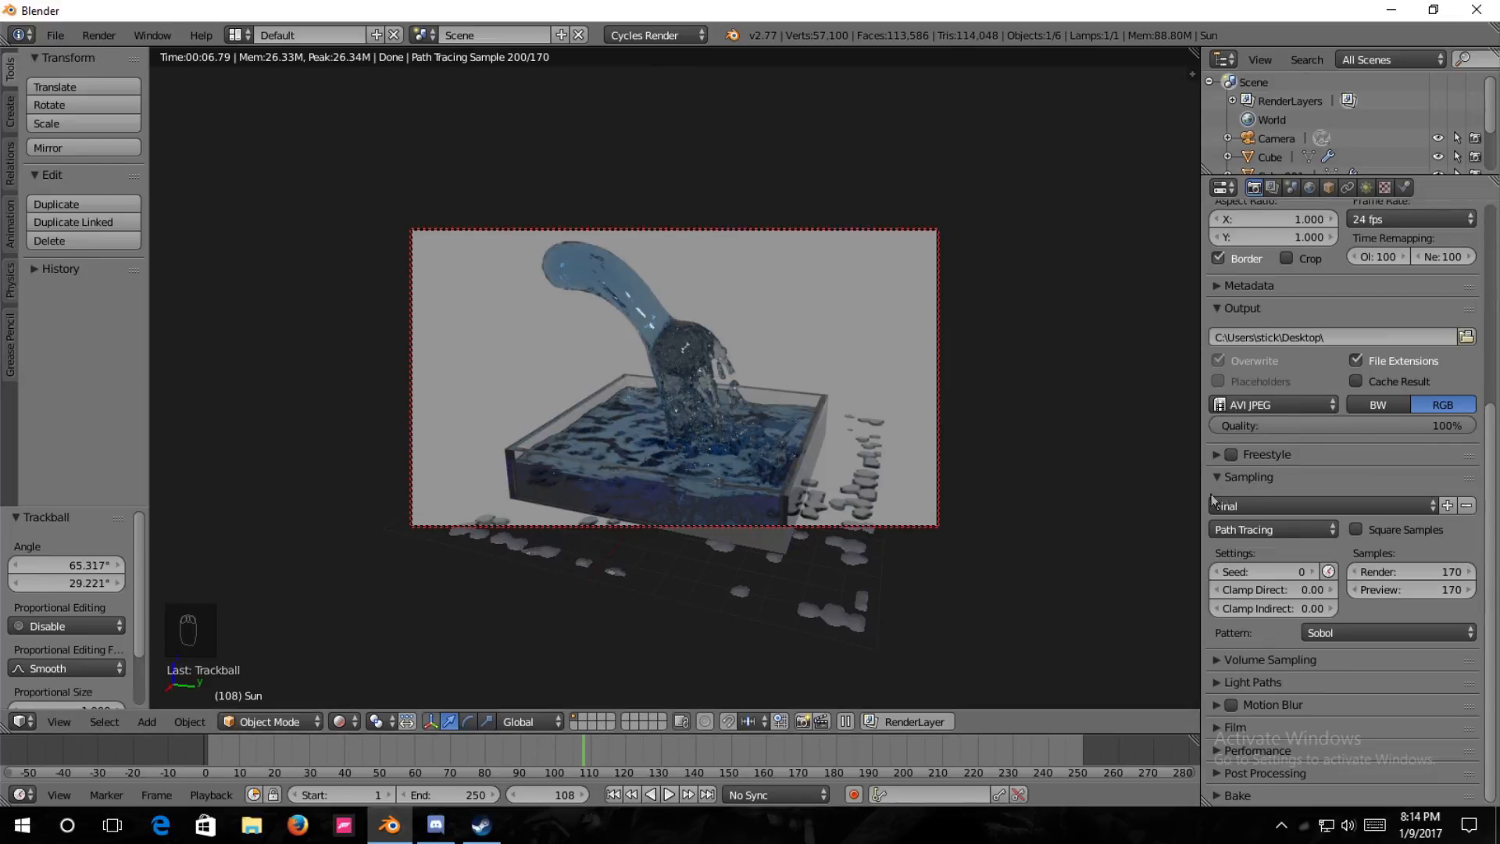
left_click(1249, 477)
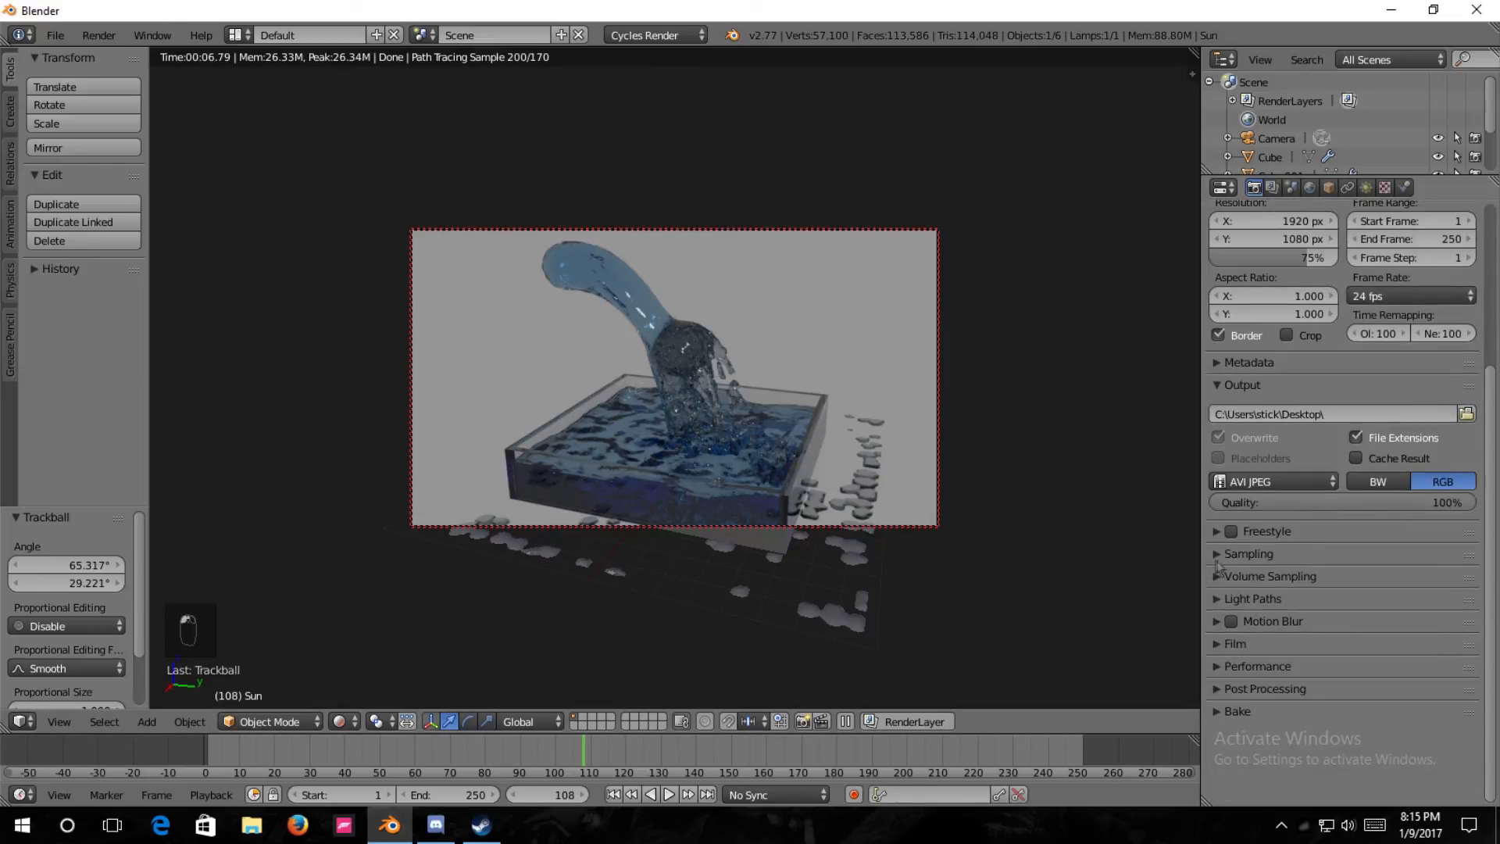
left_click(1251, 554)
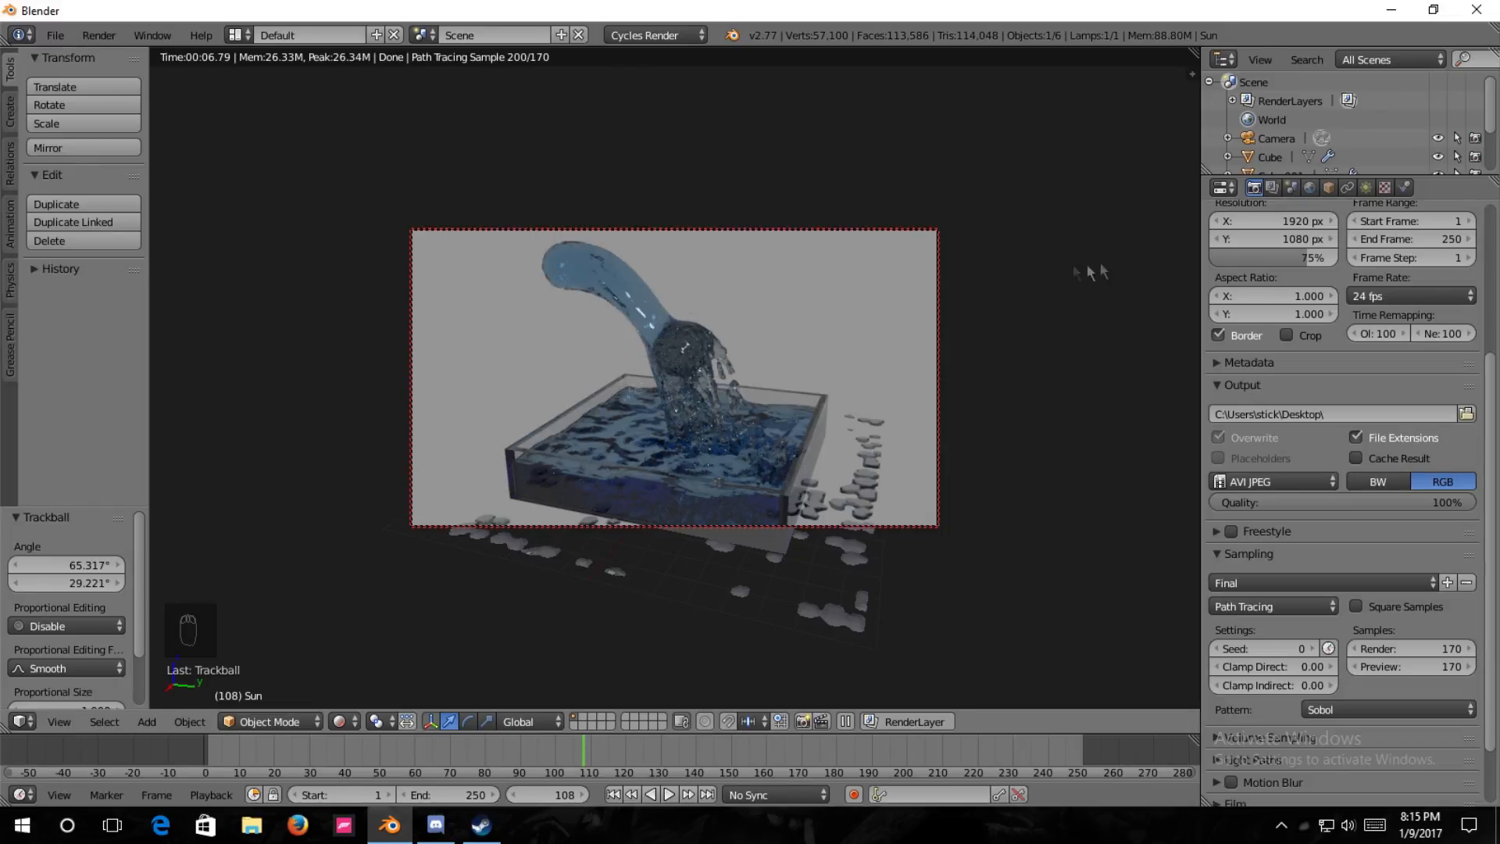
scroll(1334, 715, "down", 3)
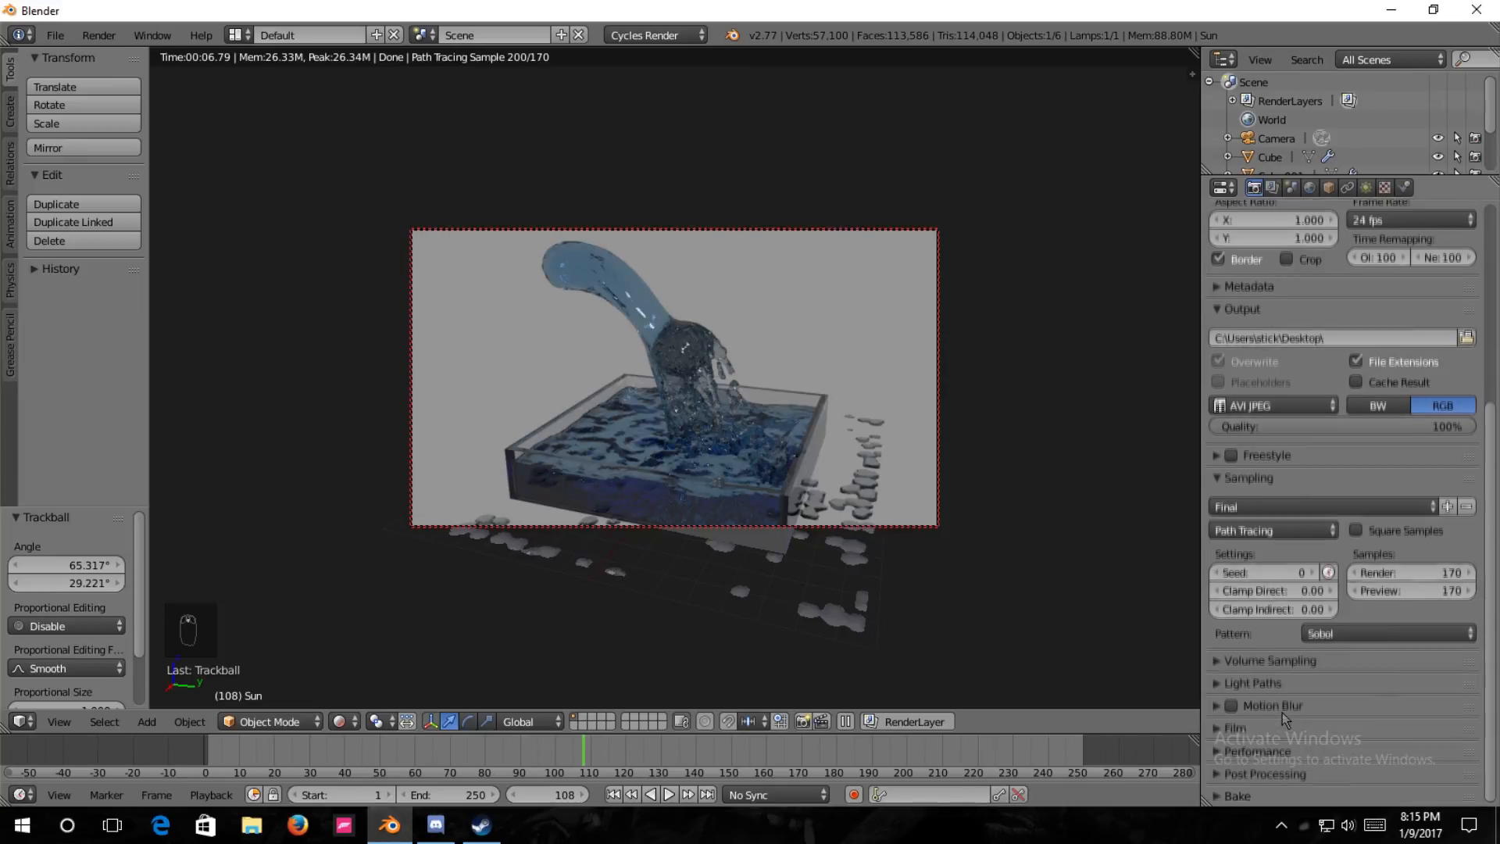
left_click(1214, 708)
left_click(1215, 708)
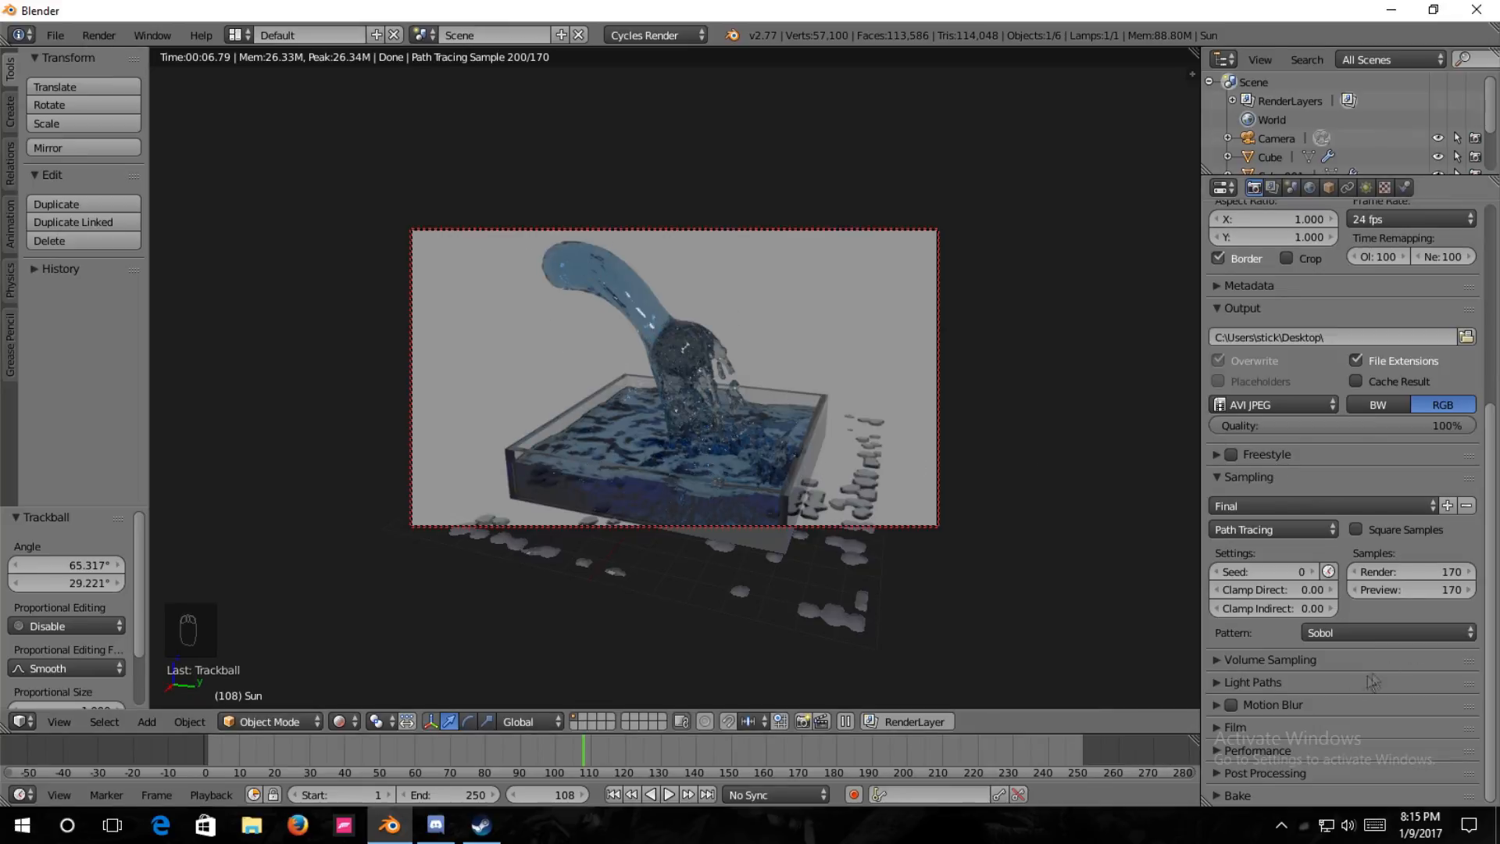
Start rendering the full fluid animation from the scene's render settings.
scroll(1382, 685, "up", 2)
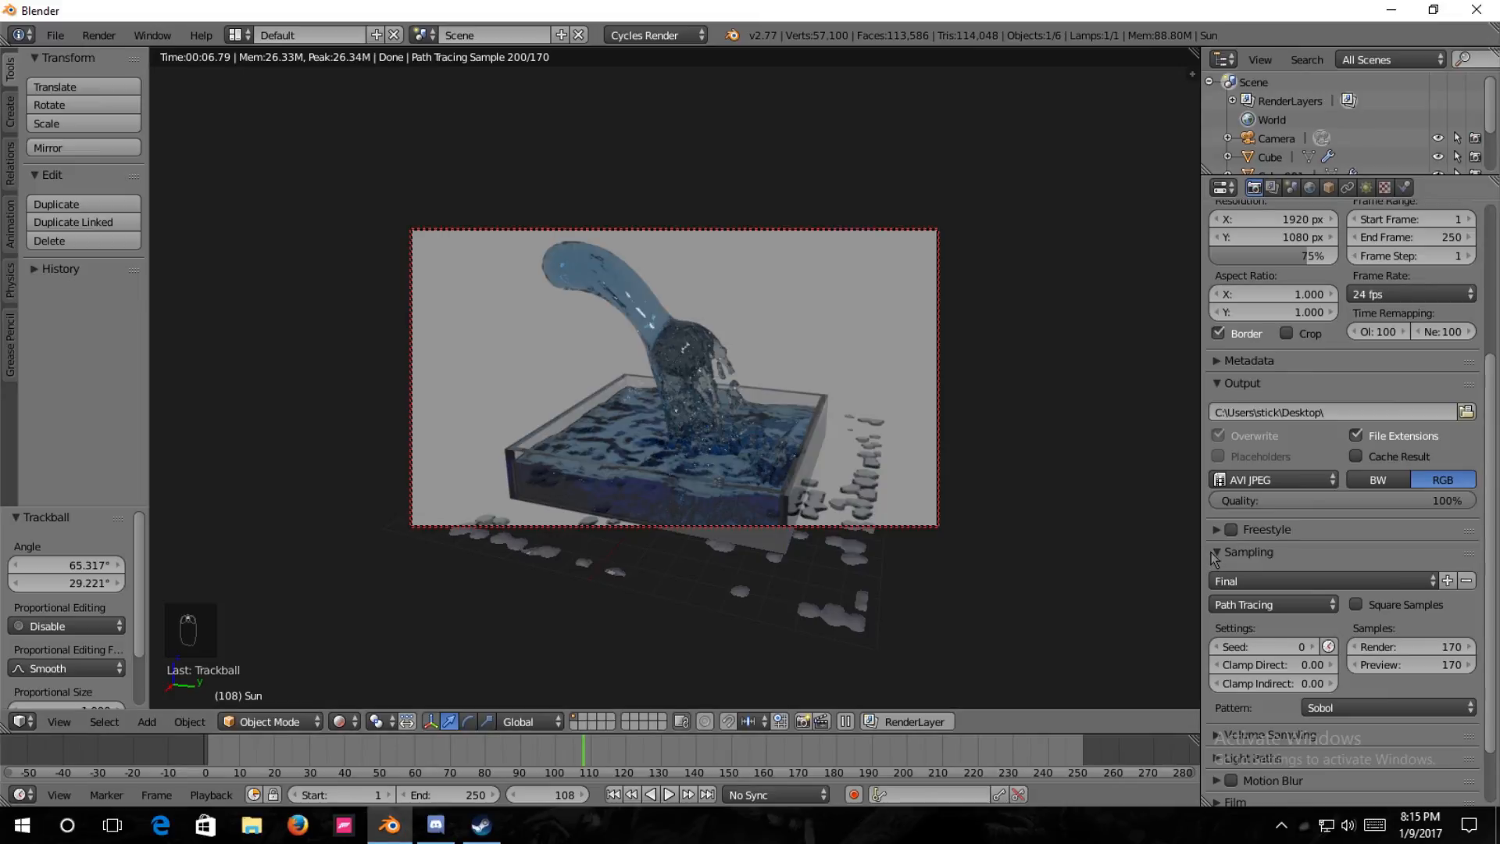
scroll(1219, 555, "up", 6)
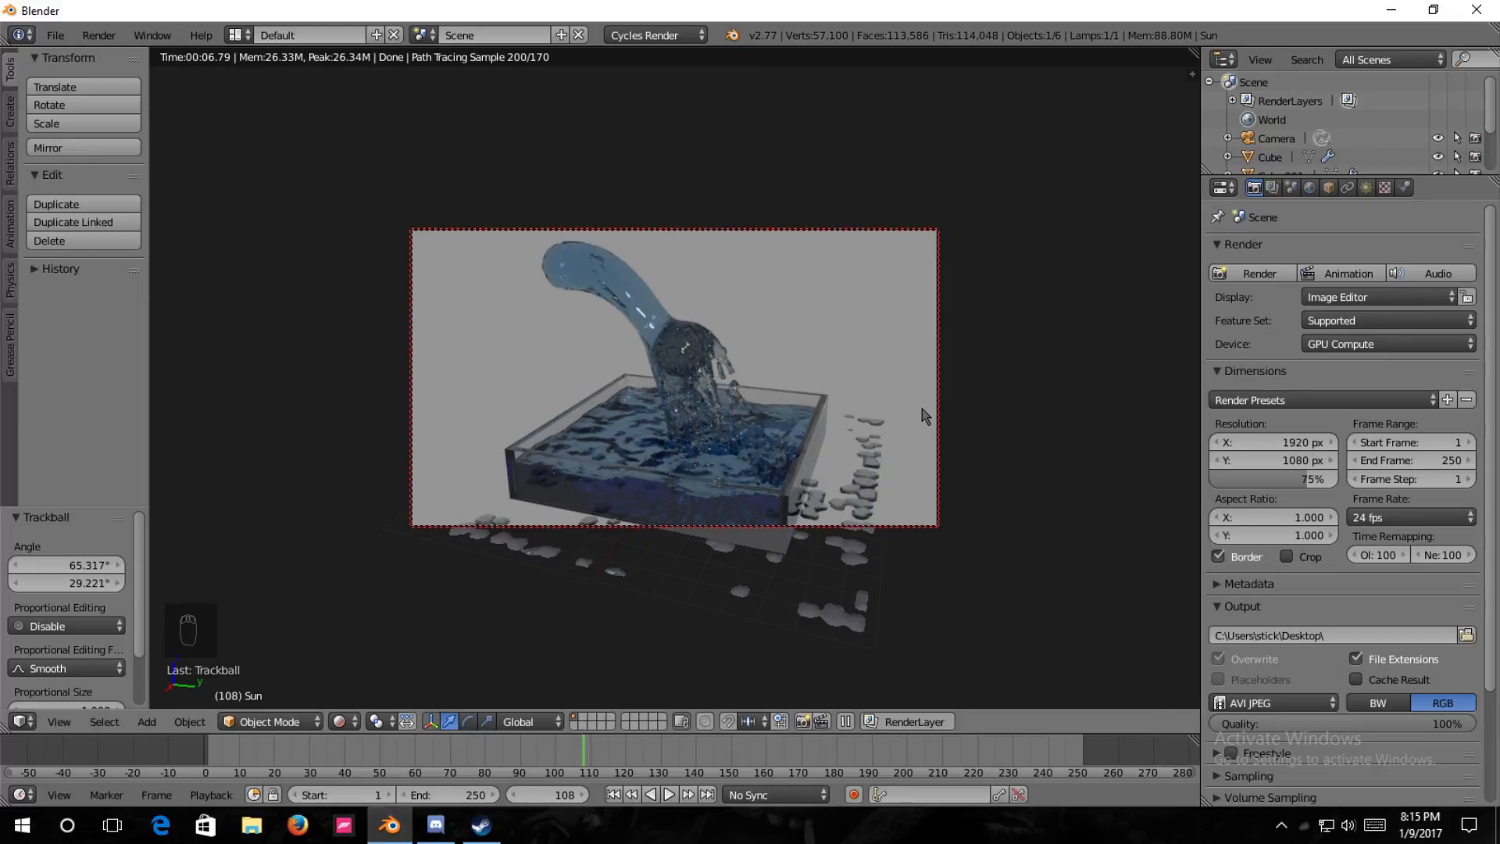
left_click(1374, 279)
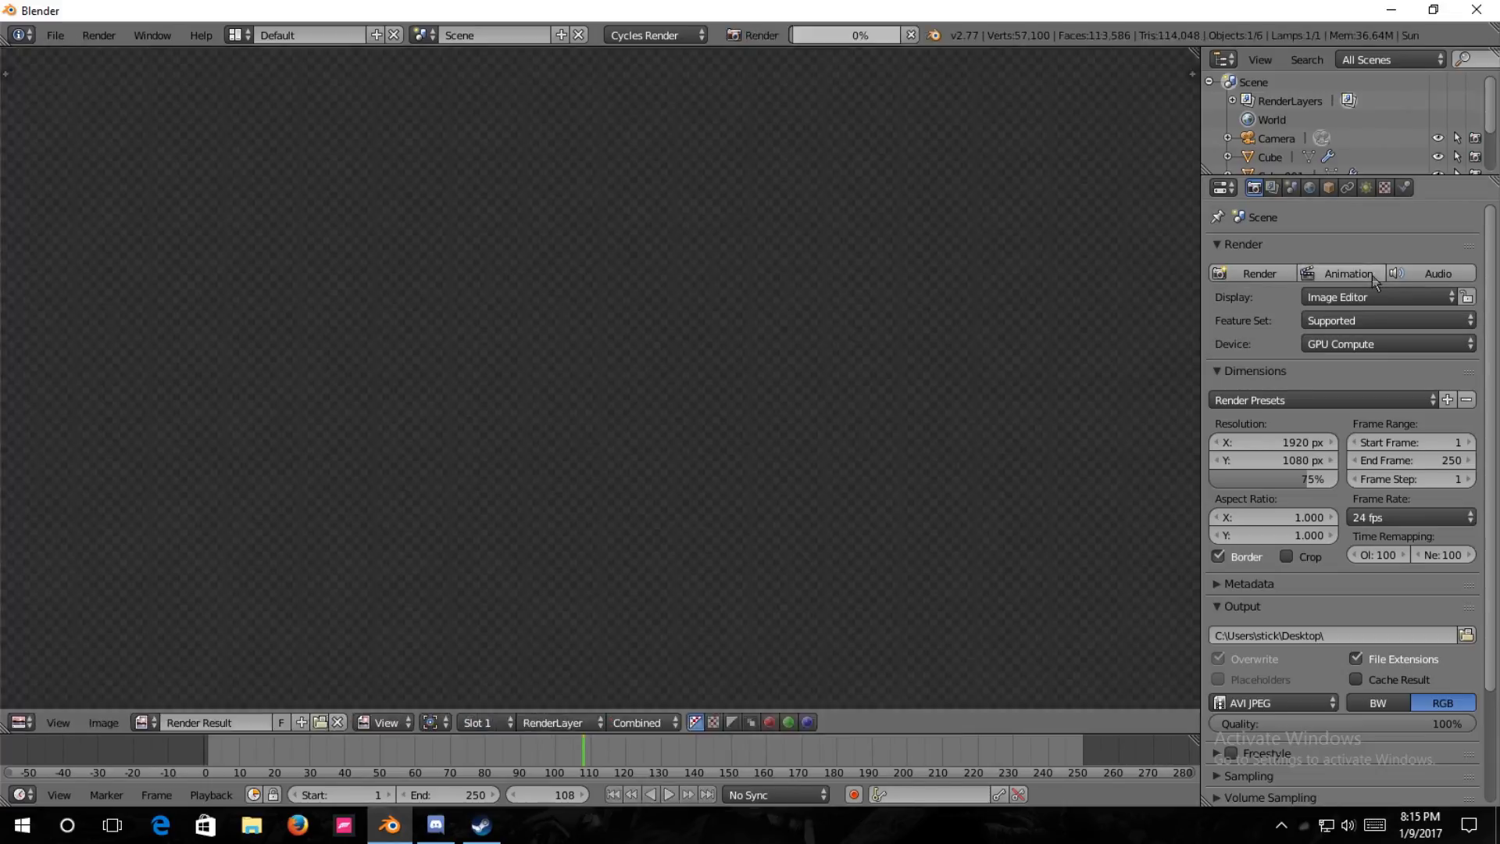